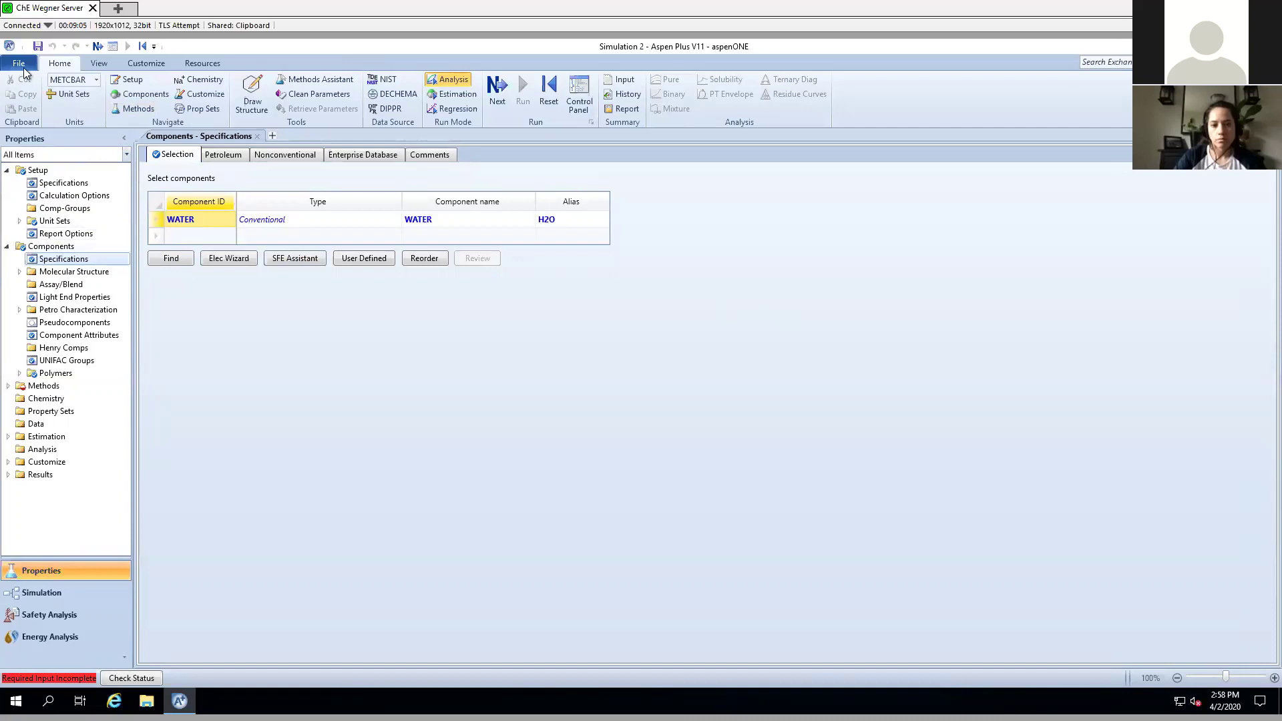
- Create a new blank simulation, closing the current run without saving its changes
click(19, 63)
click(38, 223)
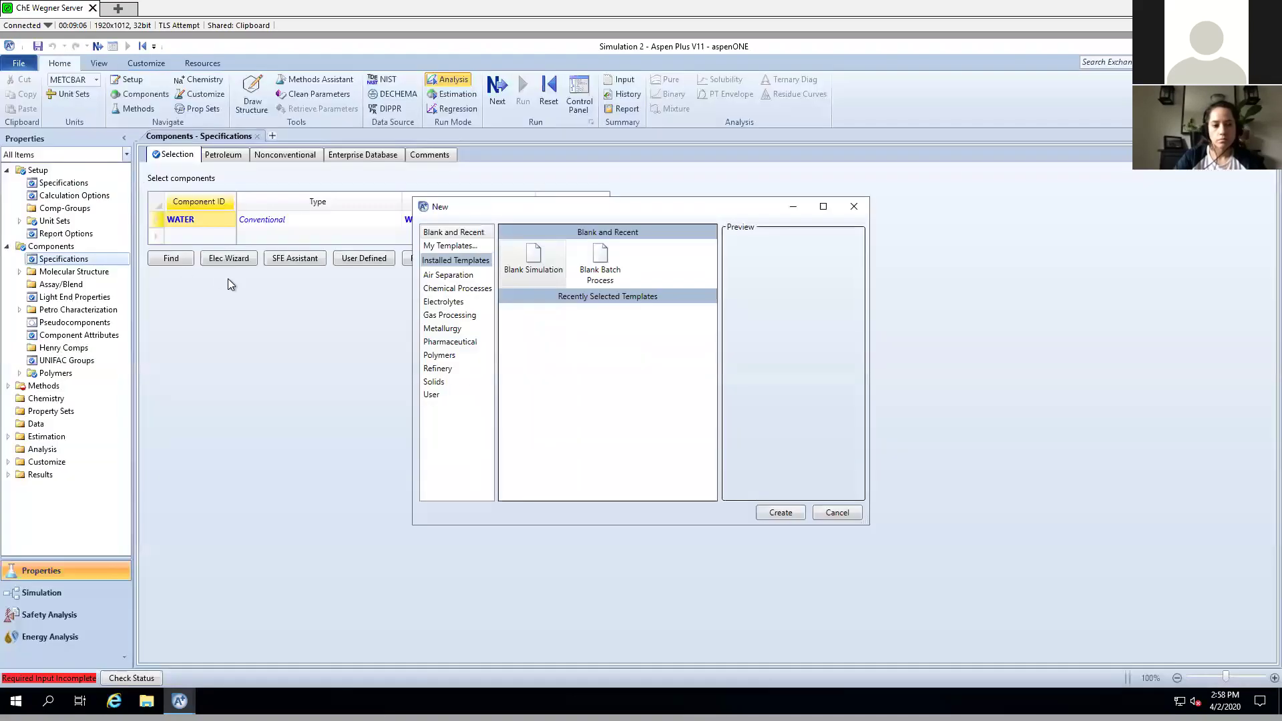
click(538, 279)
click(781, 511)
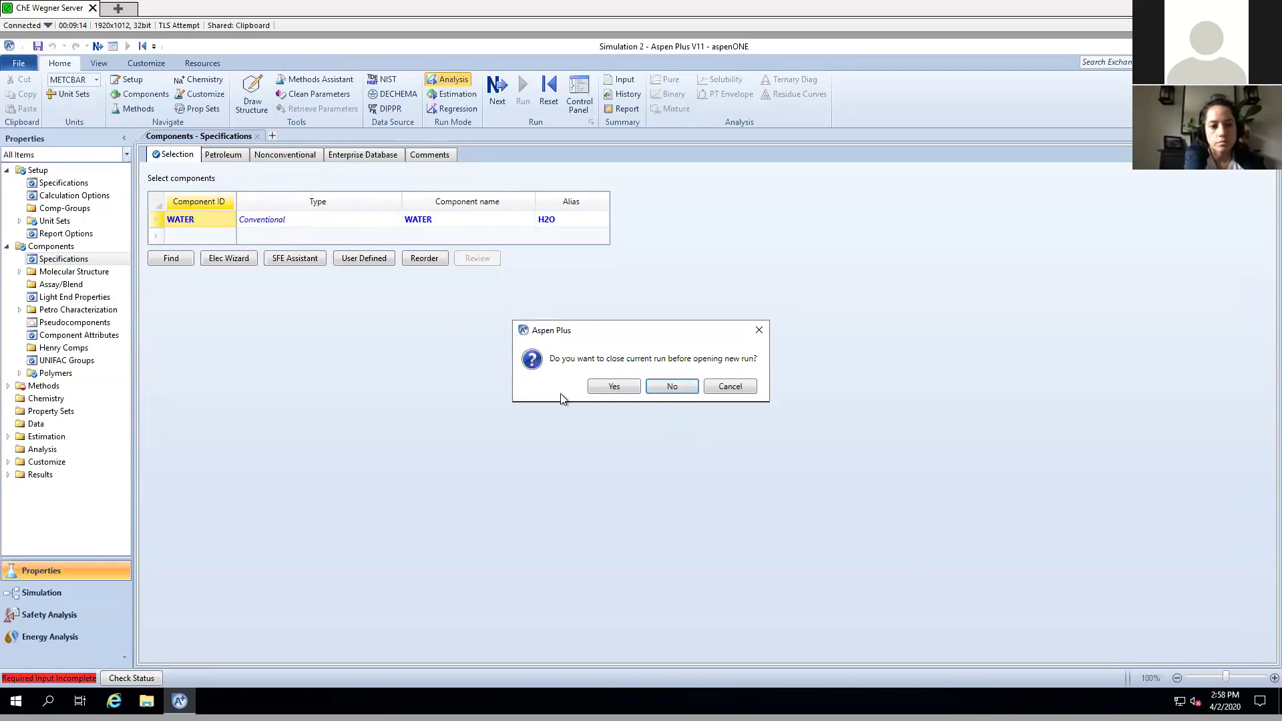
click(614, 391)
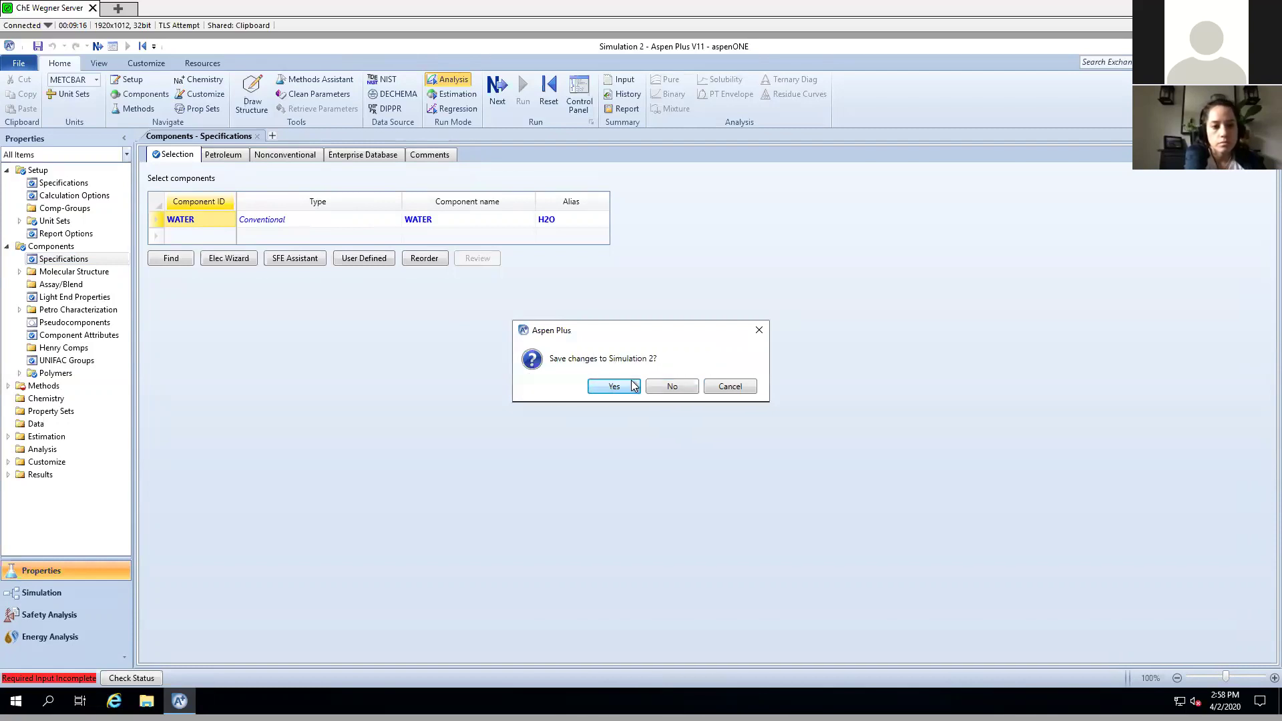
click(673, 387)
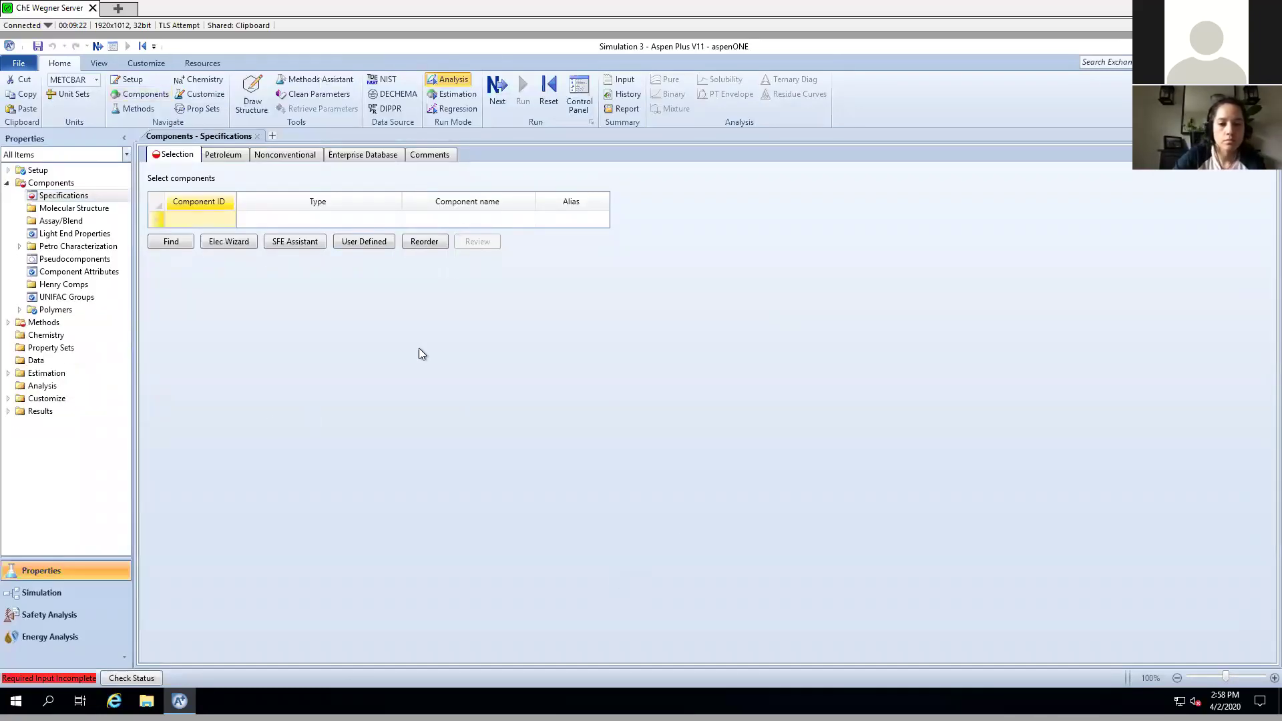
- Add WATER and NACL to the component list
click(215, 217)
text(WATER)
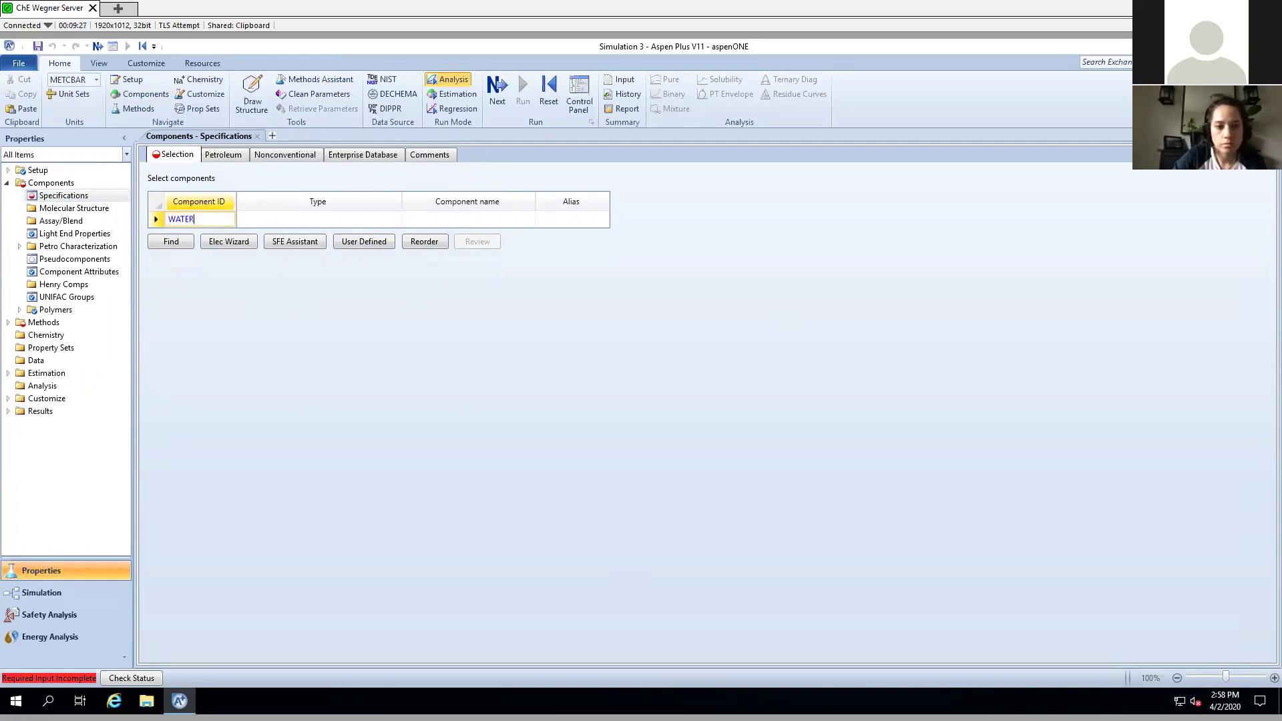
key(Return)
text(NACL)
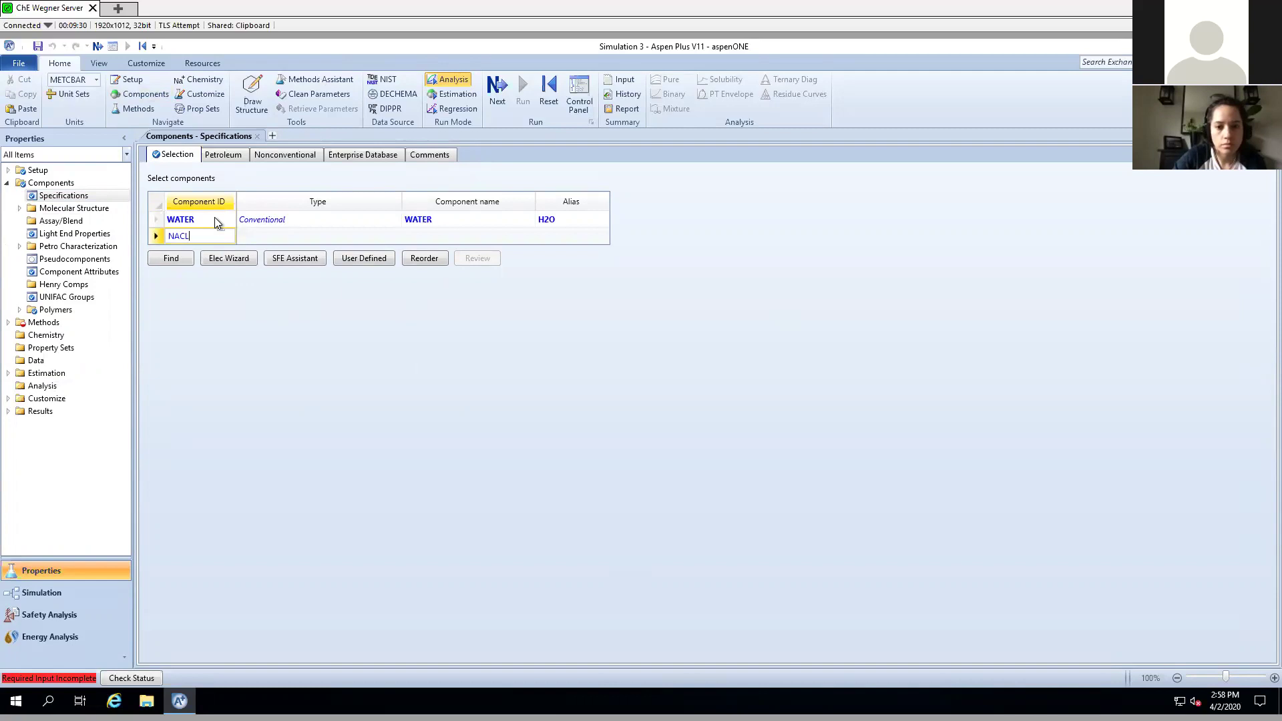
key(Return)
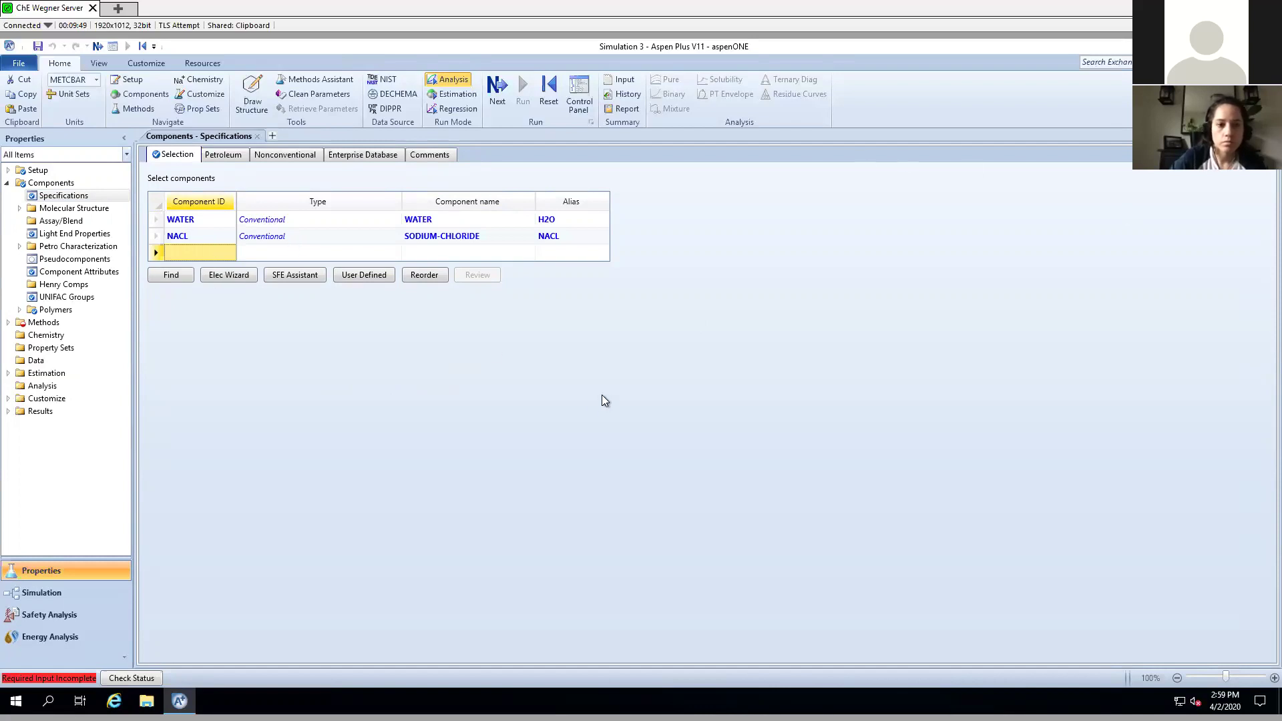
- Set the component type of NACL to Solid
click(394, 241)
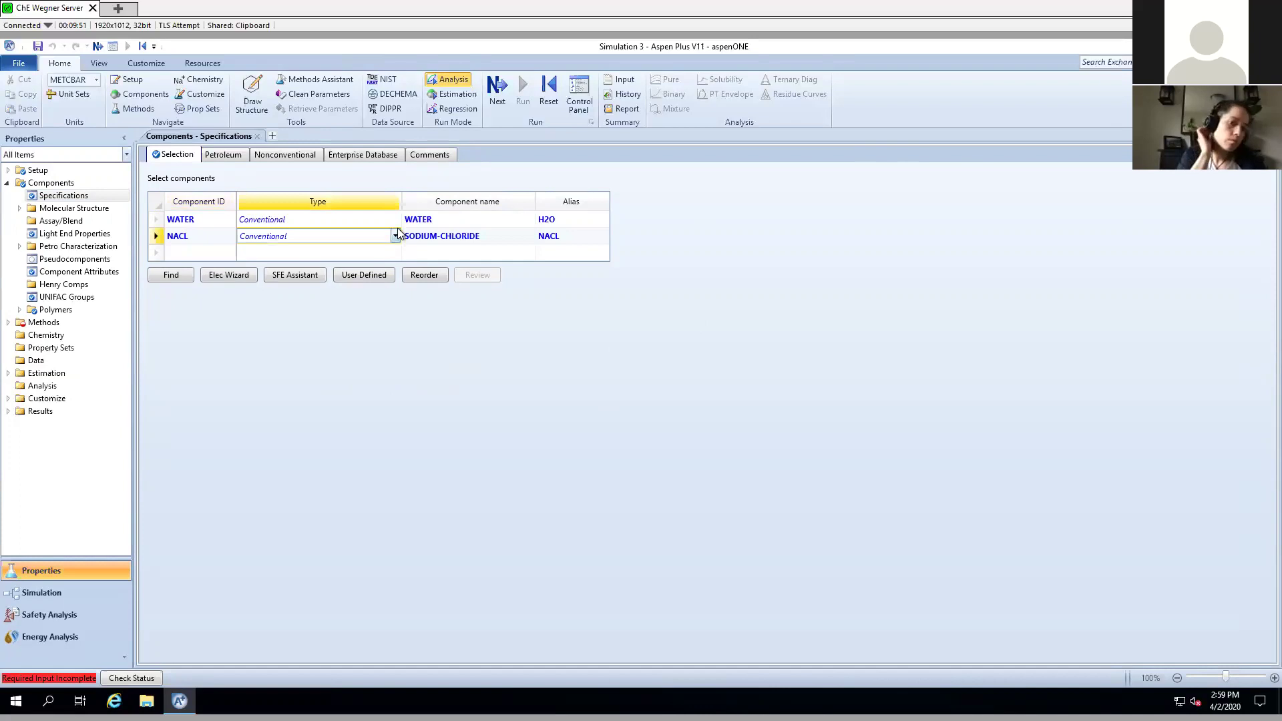
click(395, 235)
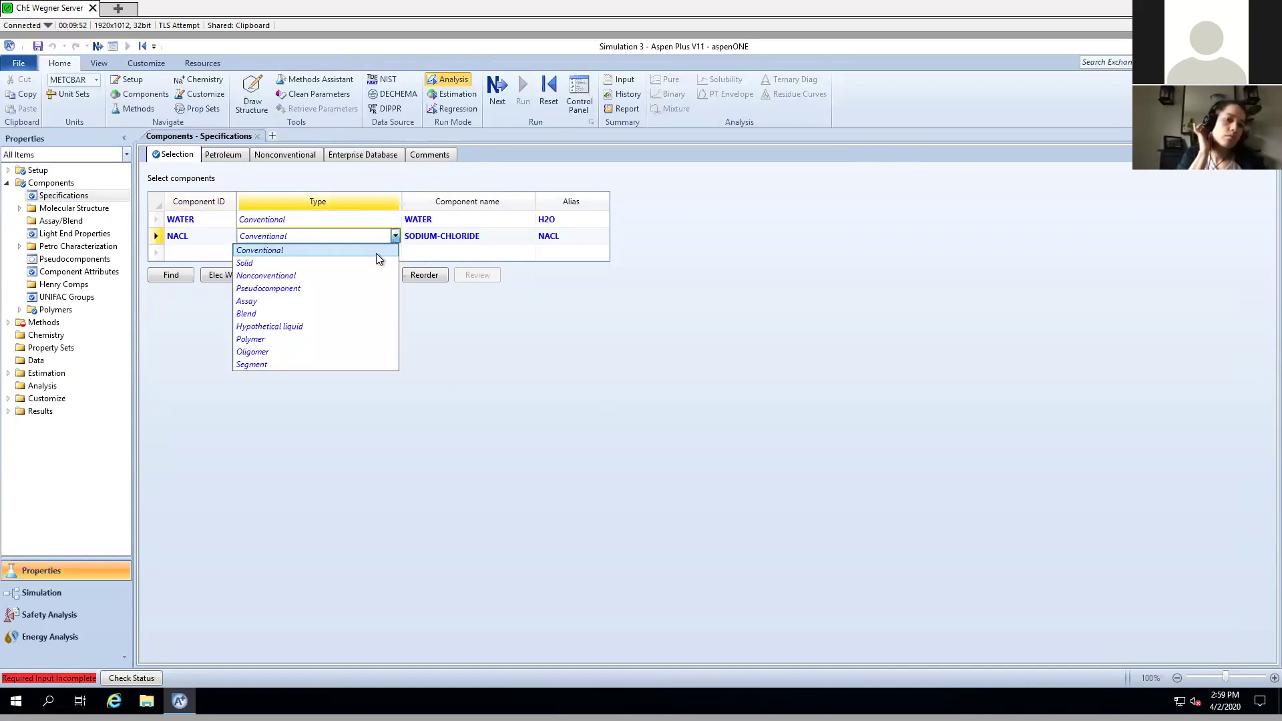
click(330, 263)
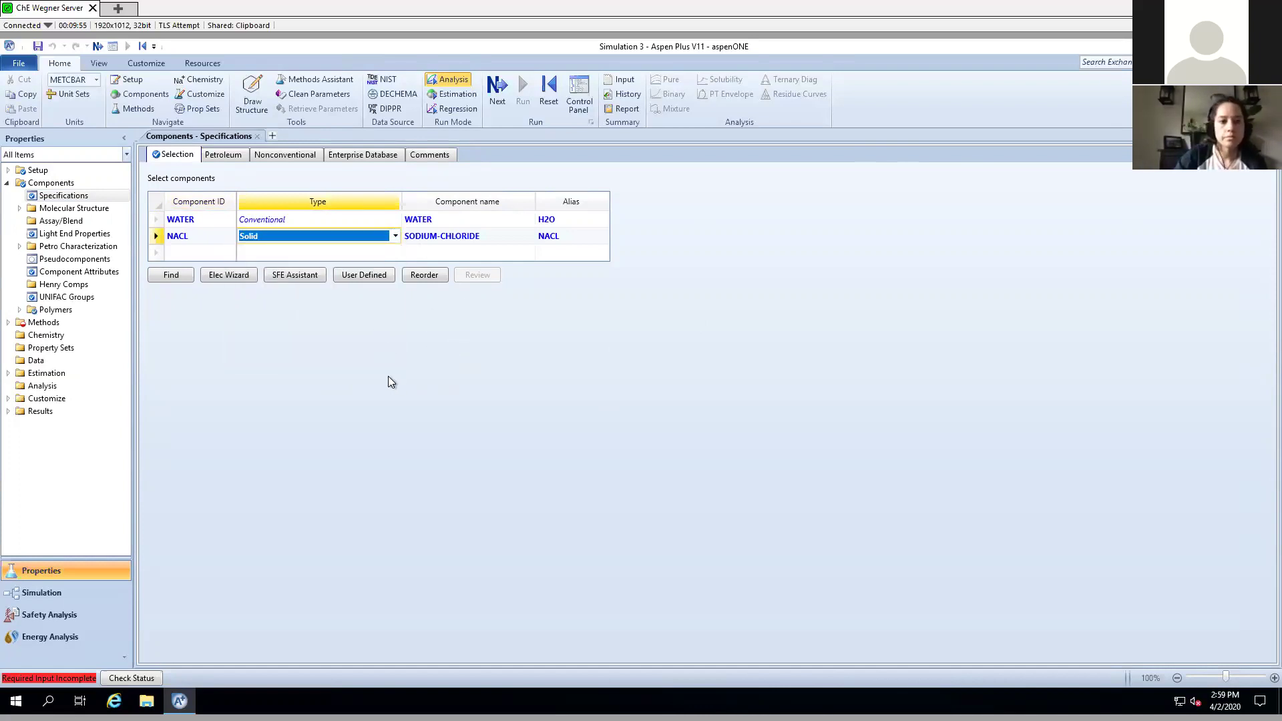
- Add the ions NA+ and CL- to the component list
click(203, 251)
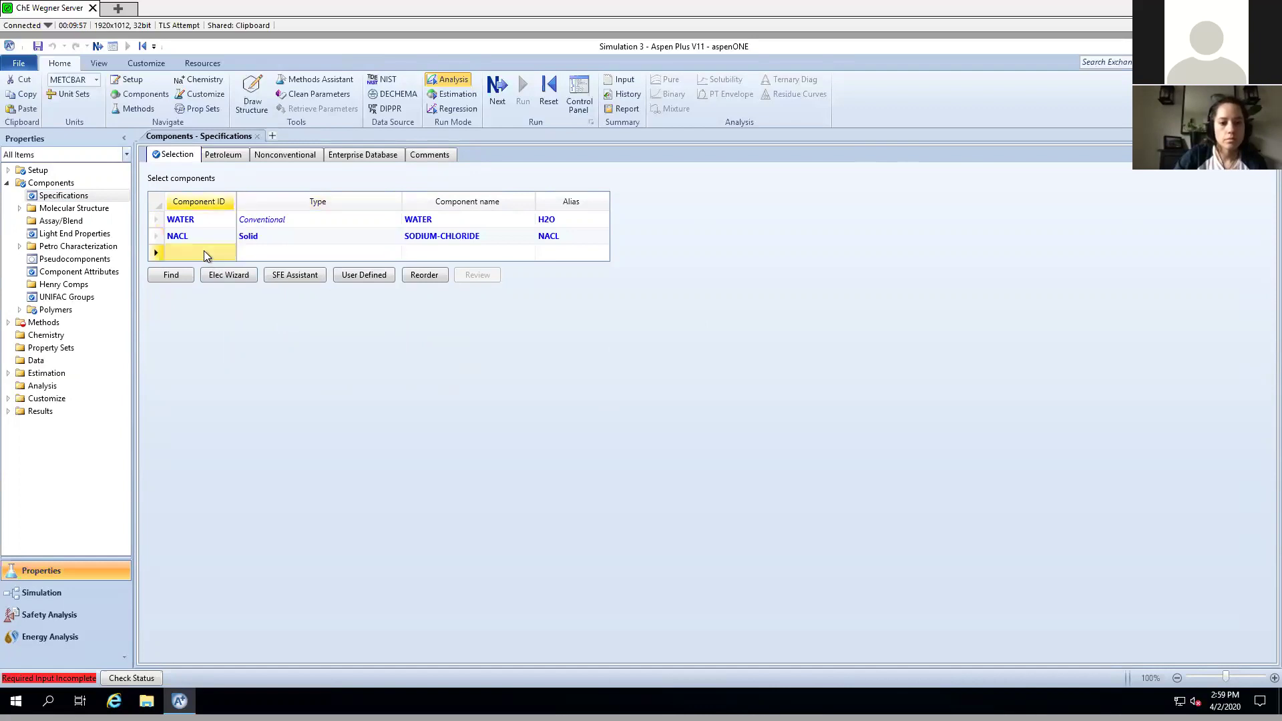
text(NA+)
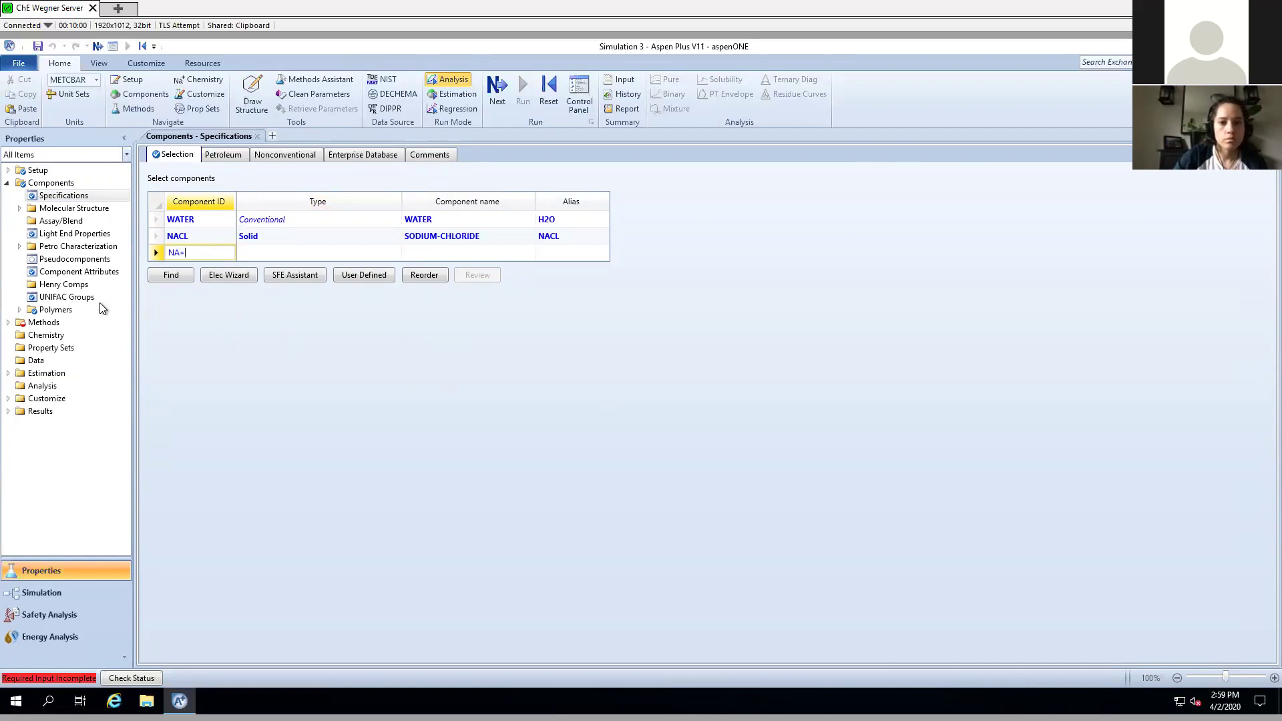
key(Return)
text(CL-)
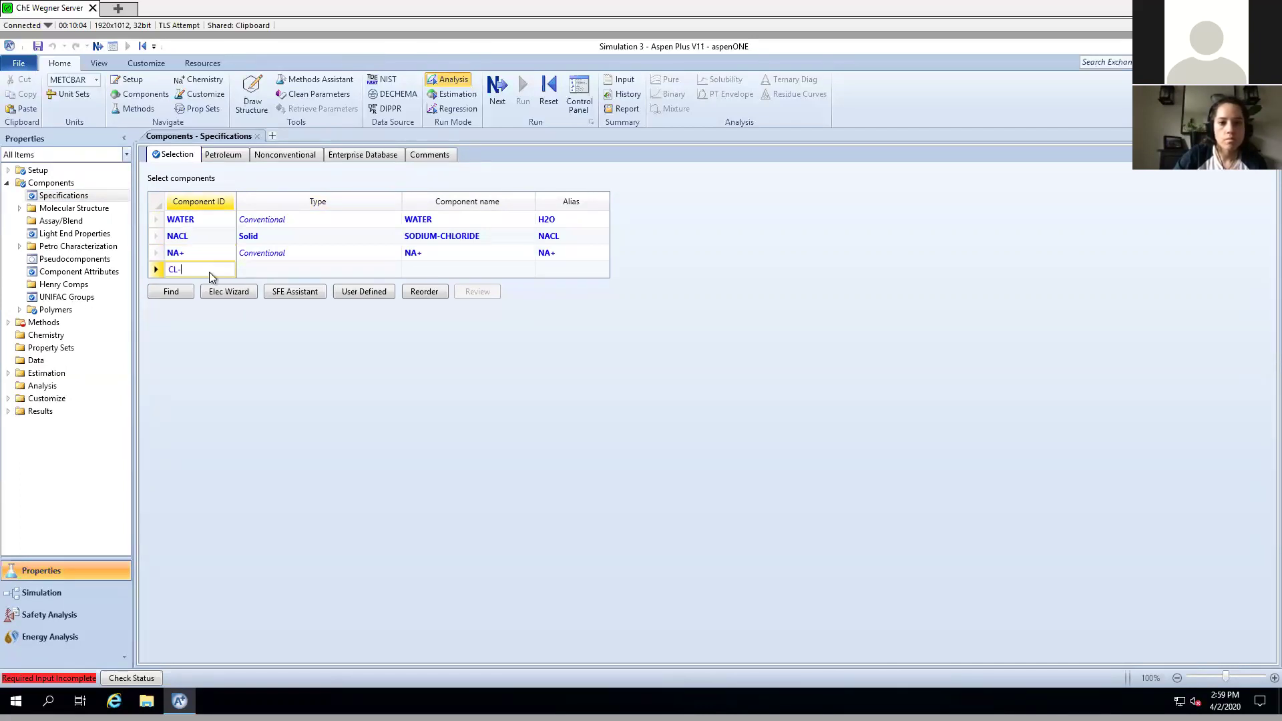
key(Return)
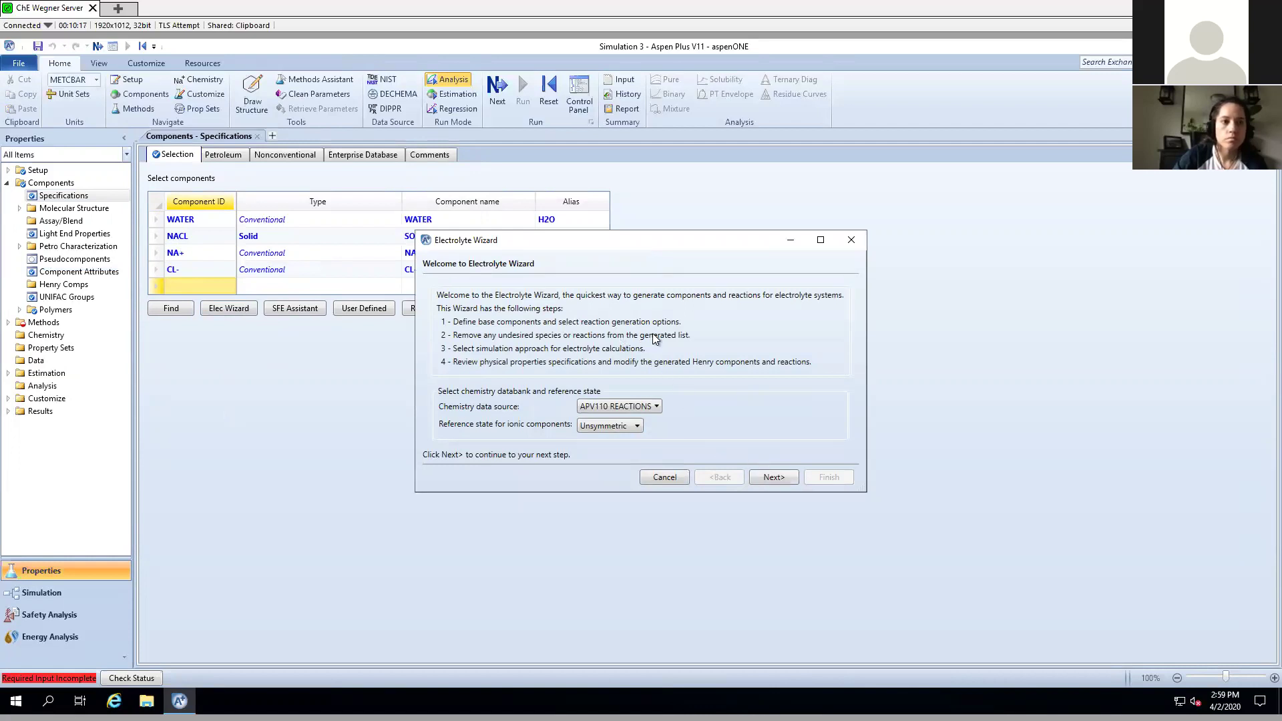
- Generate the electrolyte chemistry with the Electrolyte Wizard from all available components, keeping salt formation, the ELECNRTL method and the true component approach
click(772, 478)
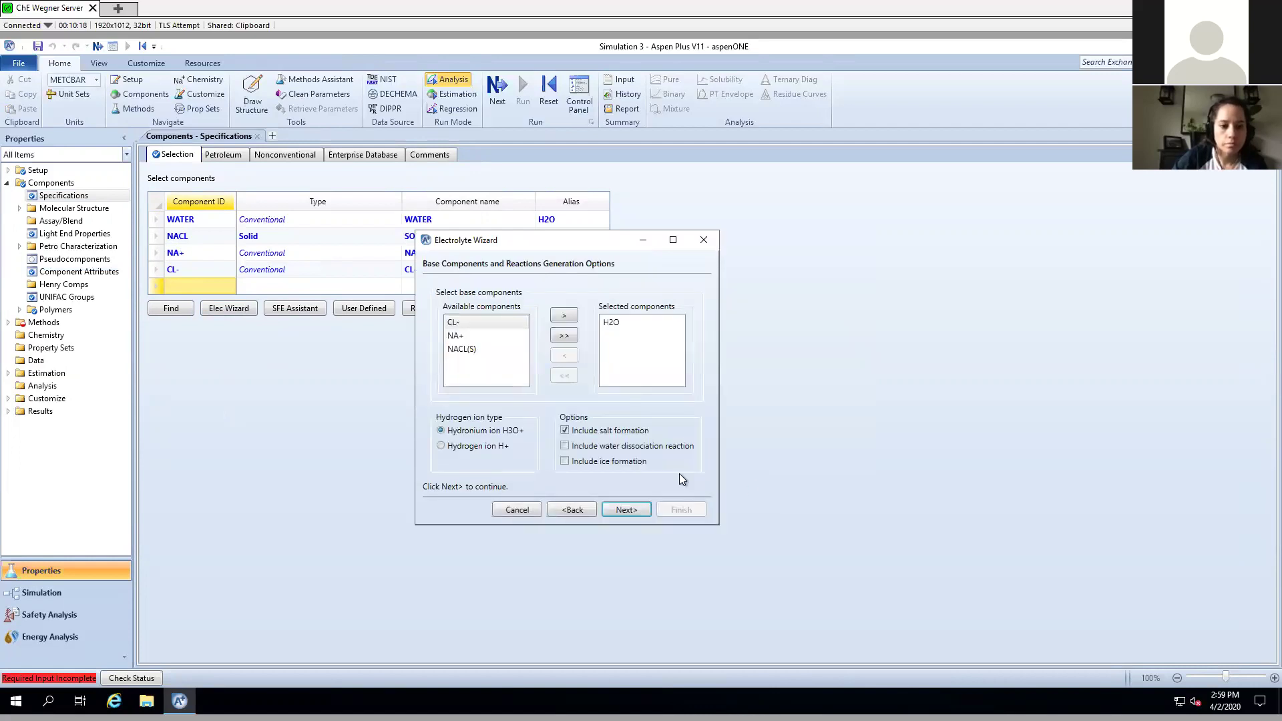
click(558, 335)
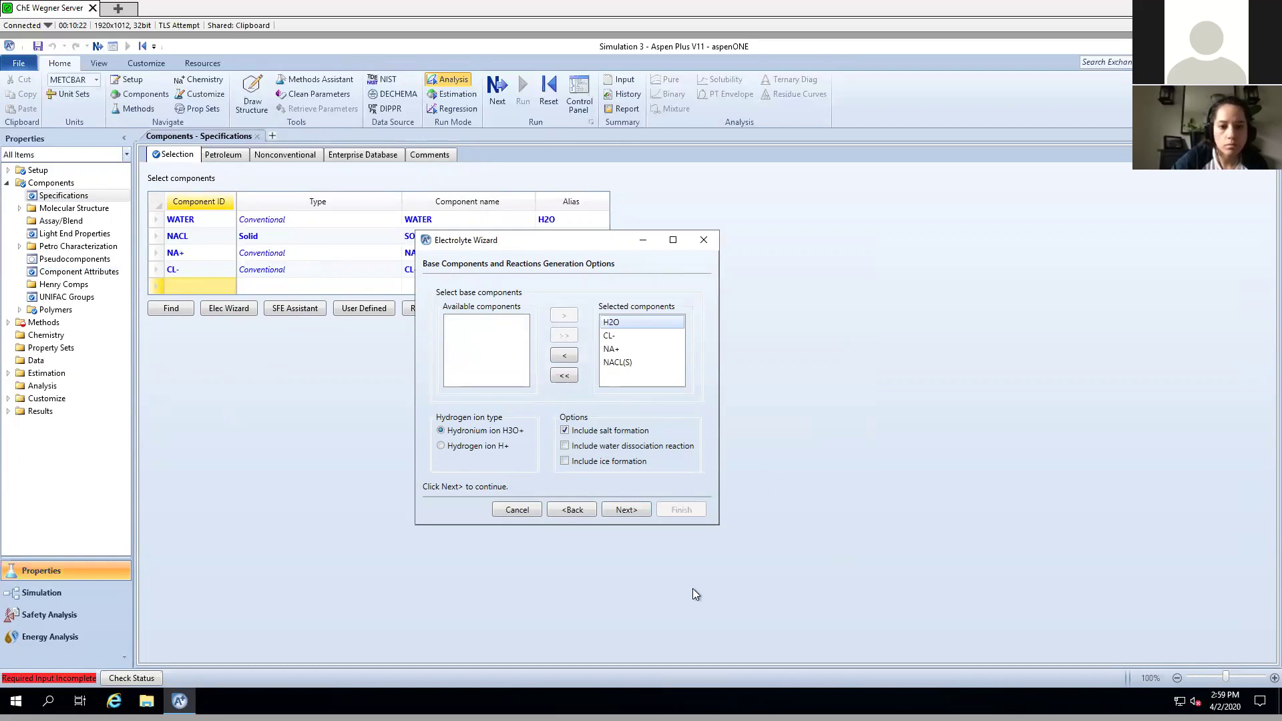
click(626, 510)
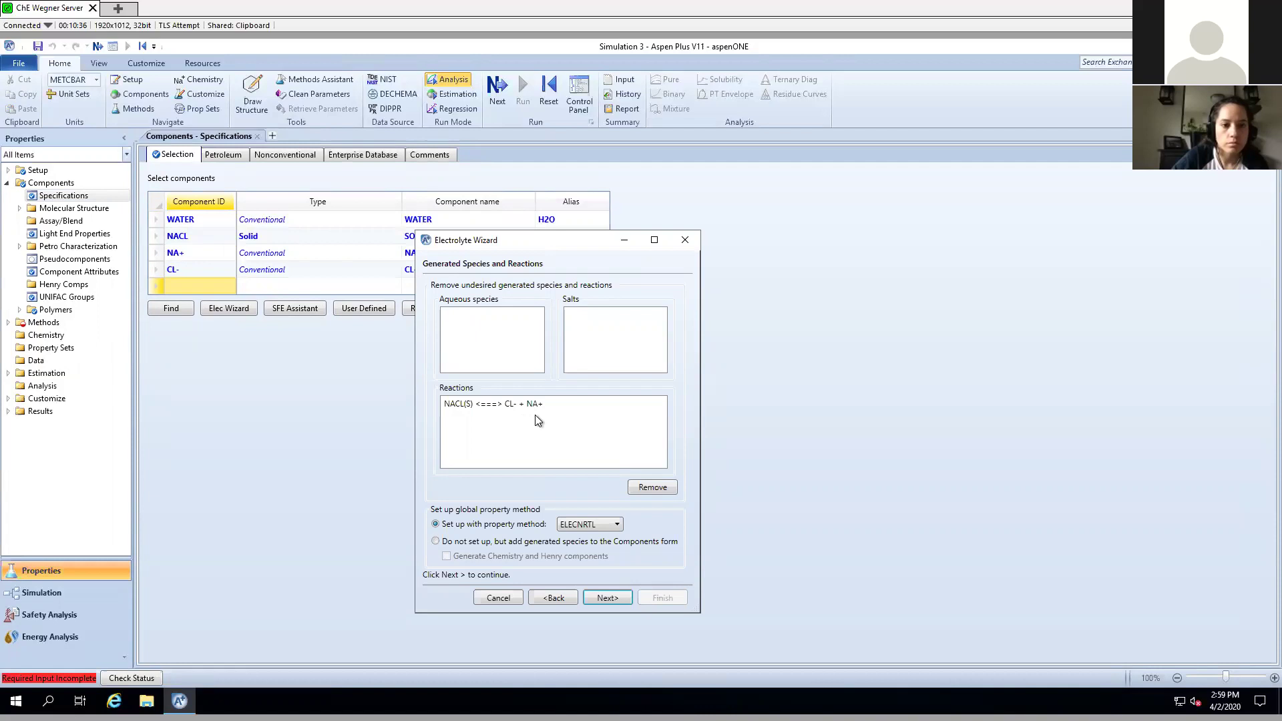
click(608, 596)
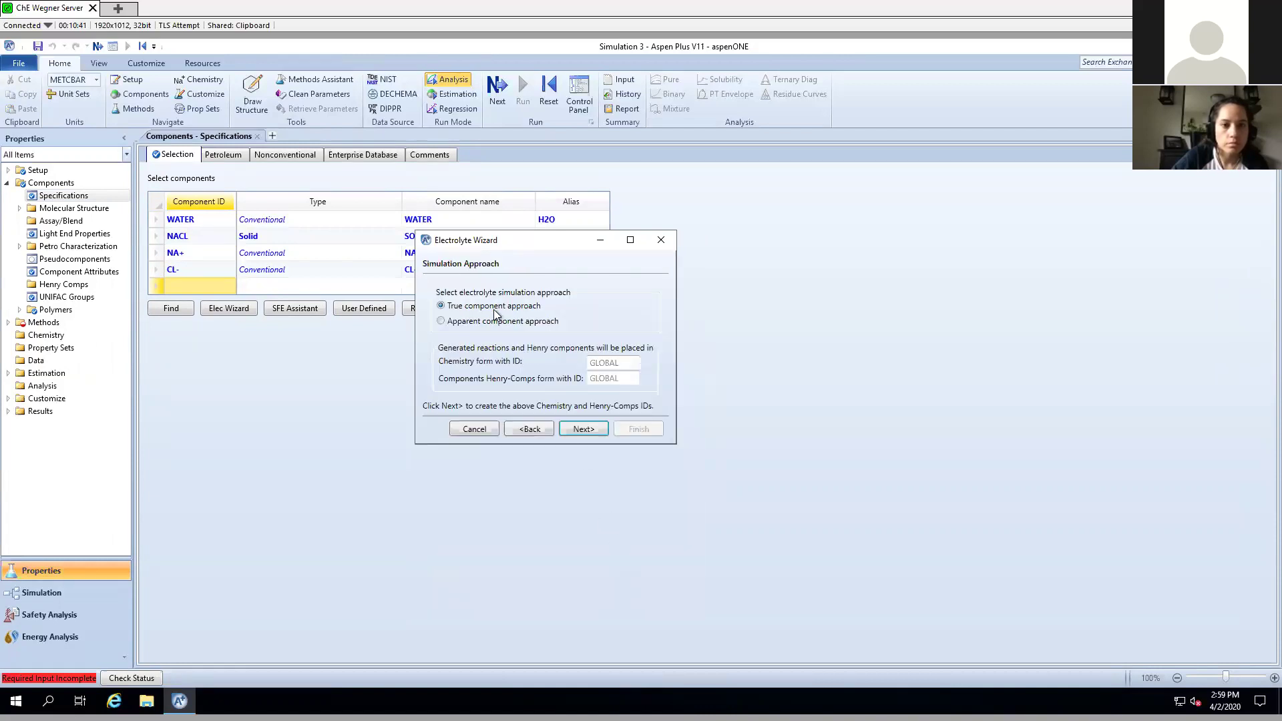
click(583, 427)
click(853, 497)
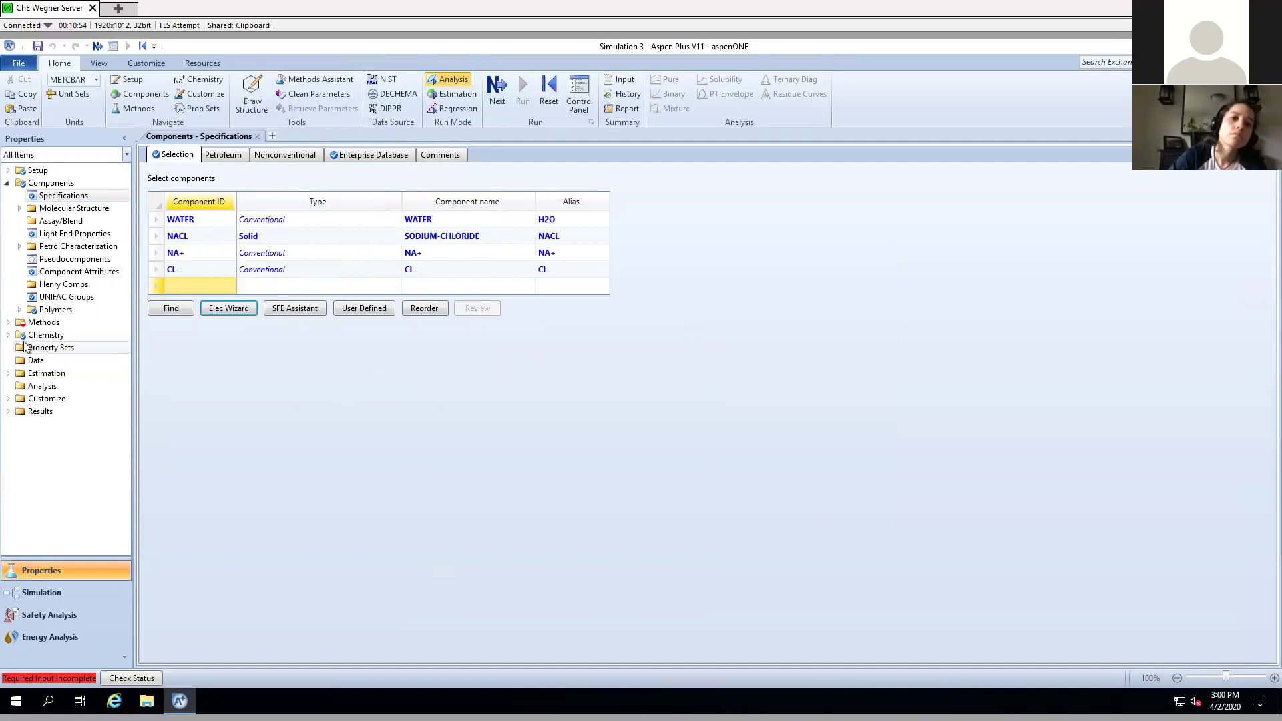
- Examine the GLOBAL chemistry input, including the reaction stoichiometry and equilibrium constants for the NACL salt
click(8, 335)
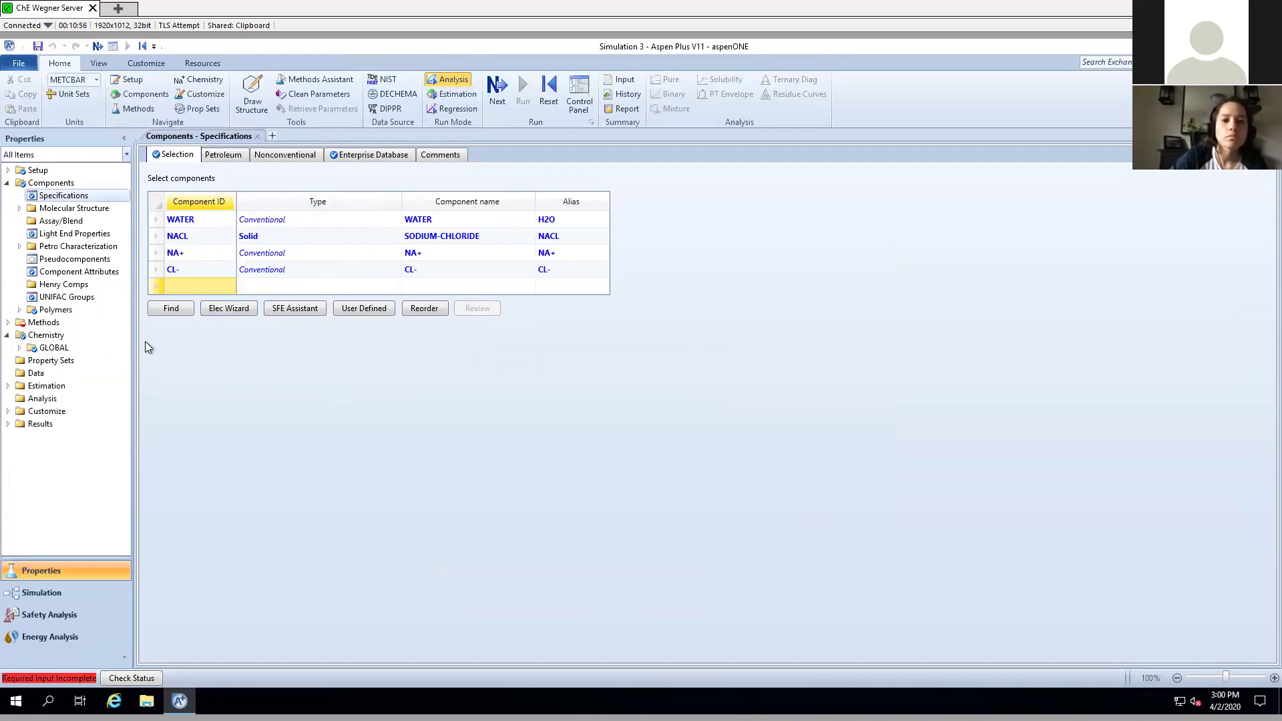
click(20, 348)
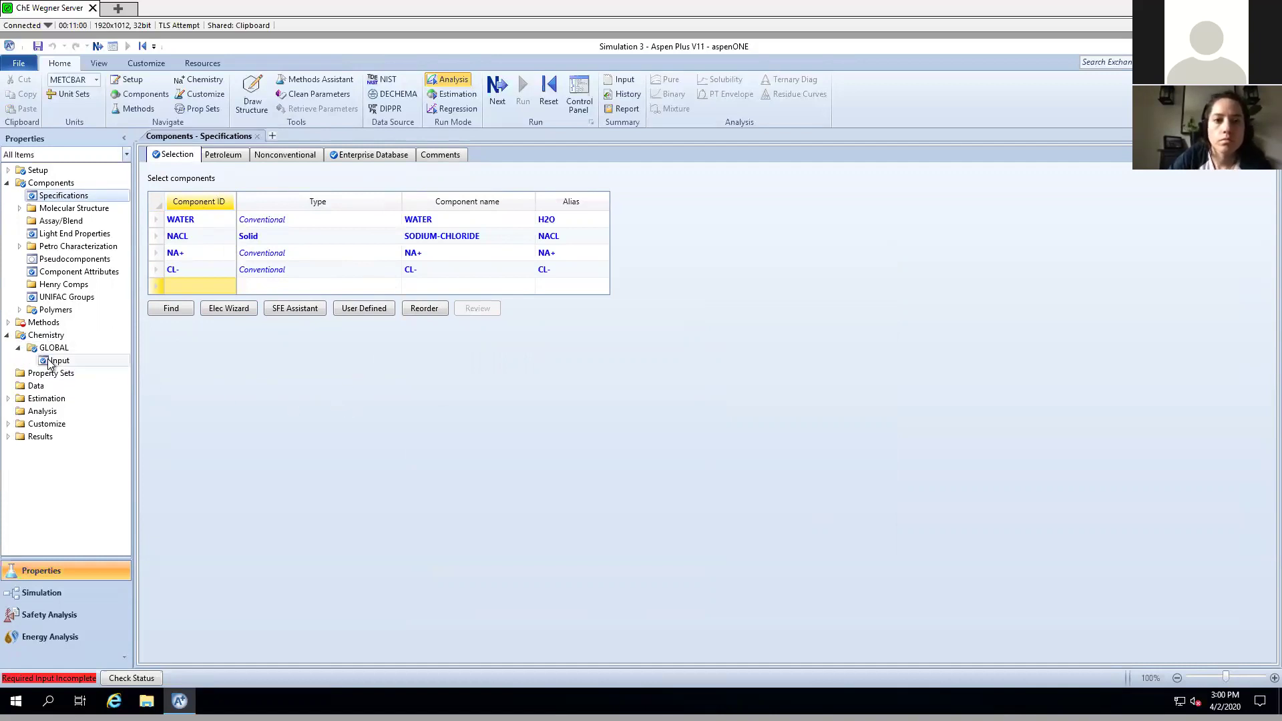
click(102, 359)
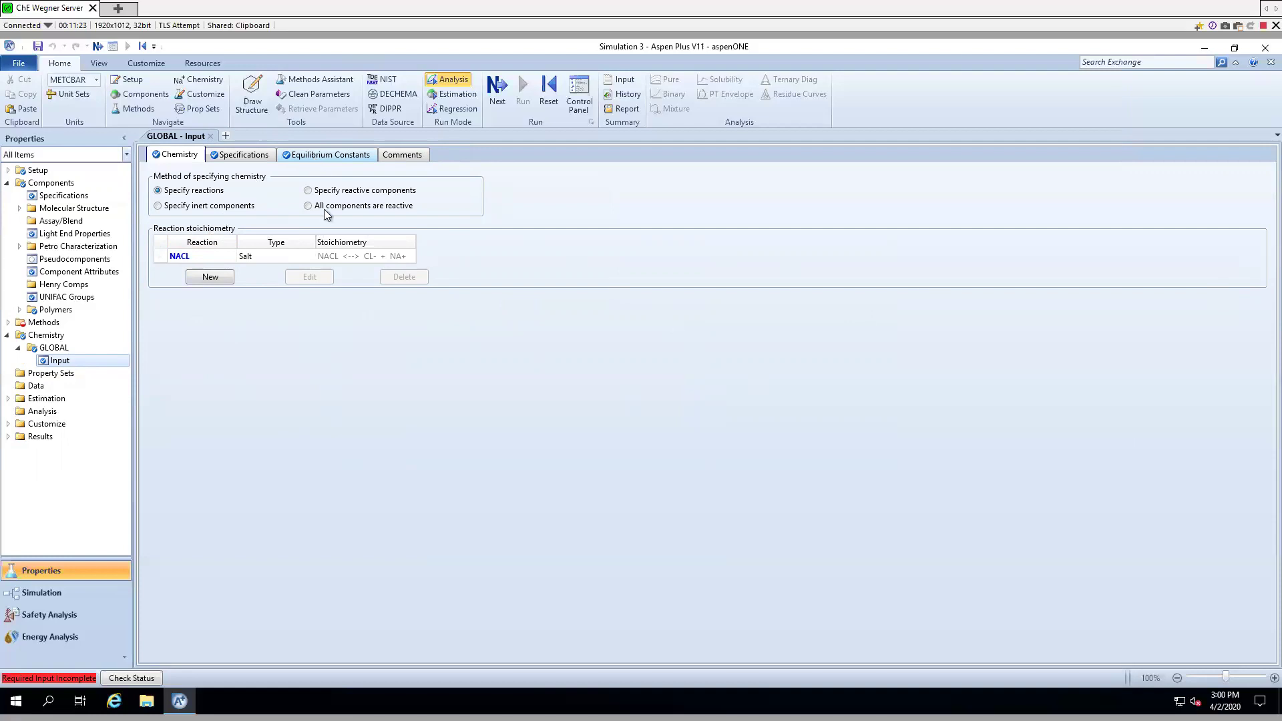
click(334, 155)
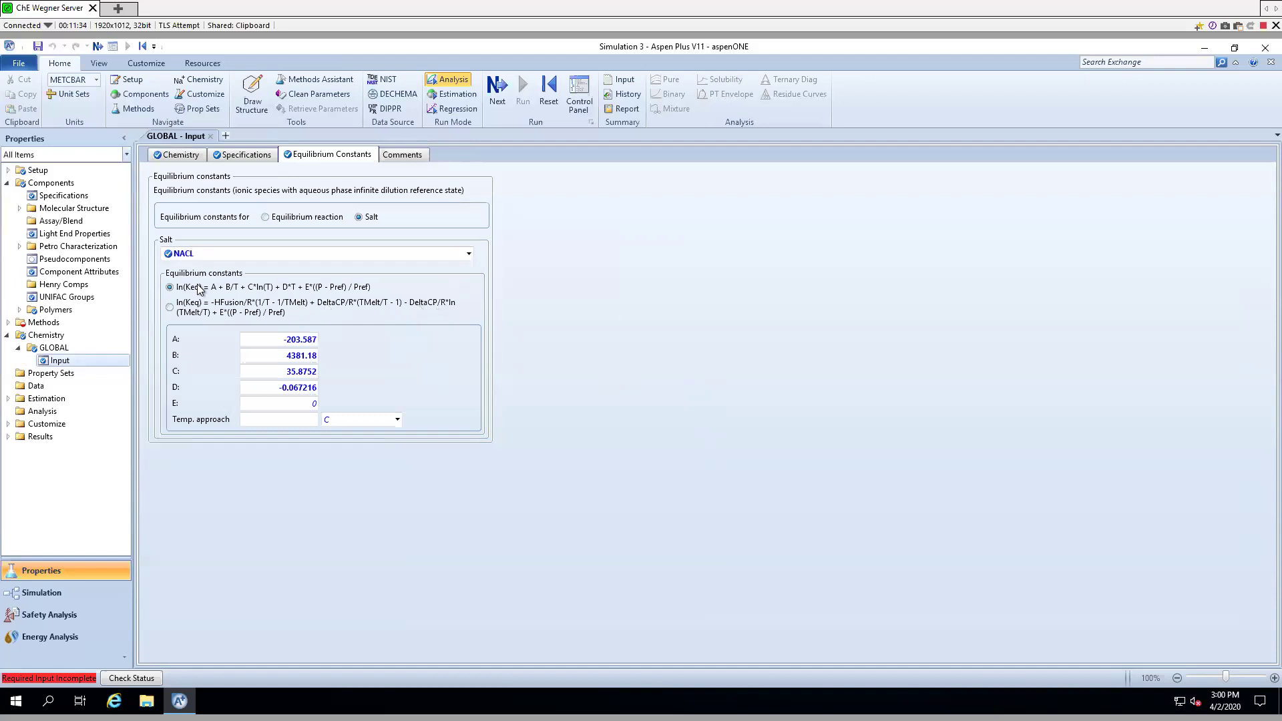
- Open the Electrolyte Pair parameters of the property method to satisfy the required properties input
click(9, 323)
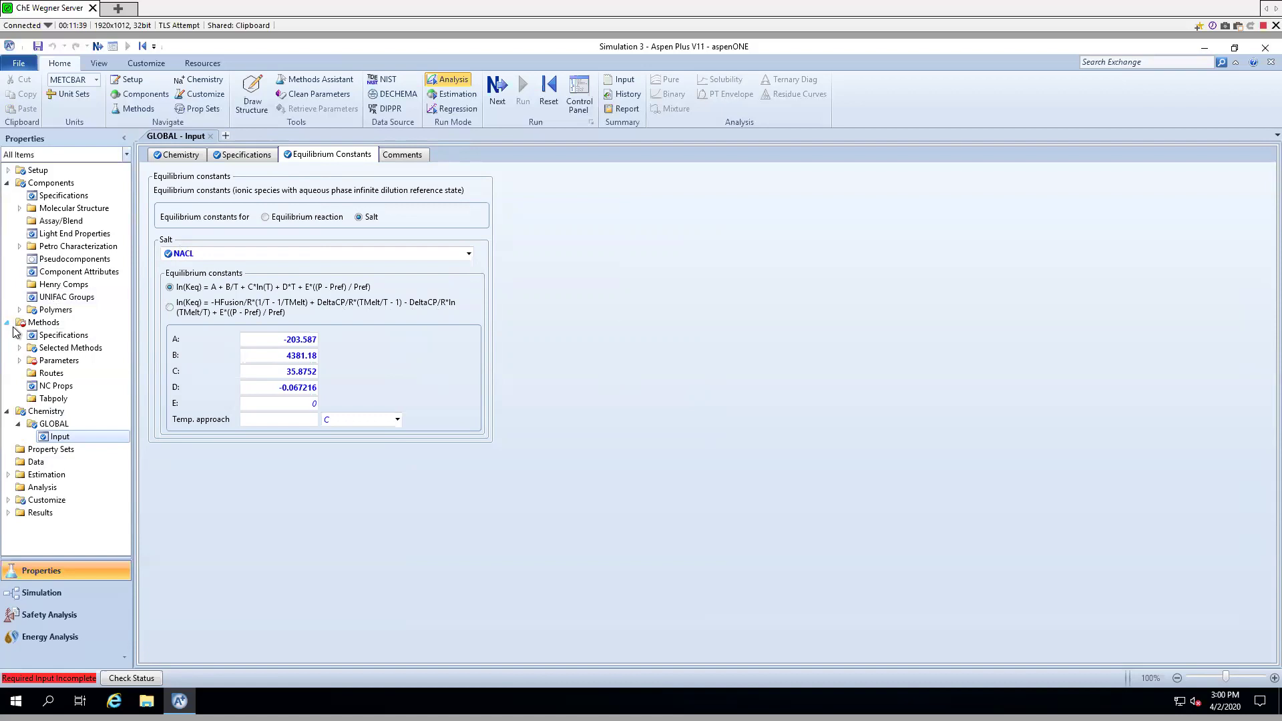
click(20, 361)
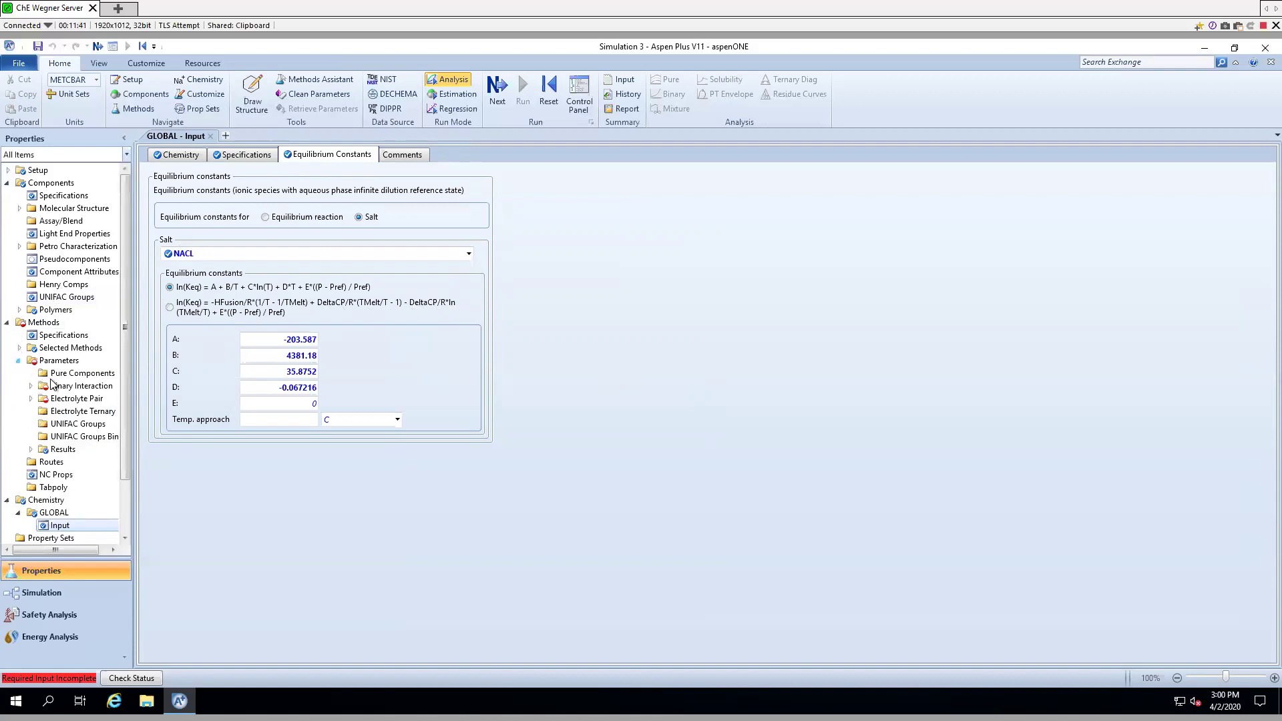
click(66, 398)
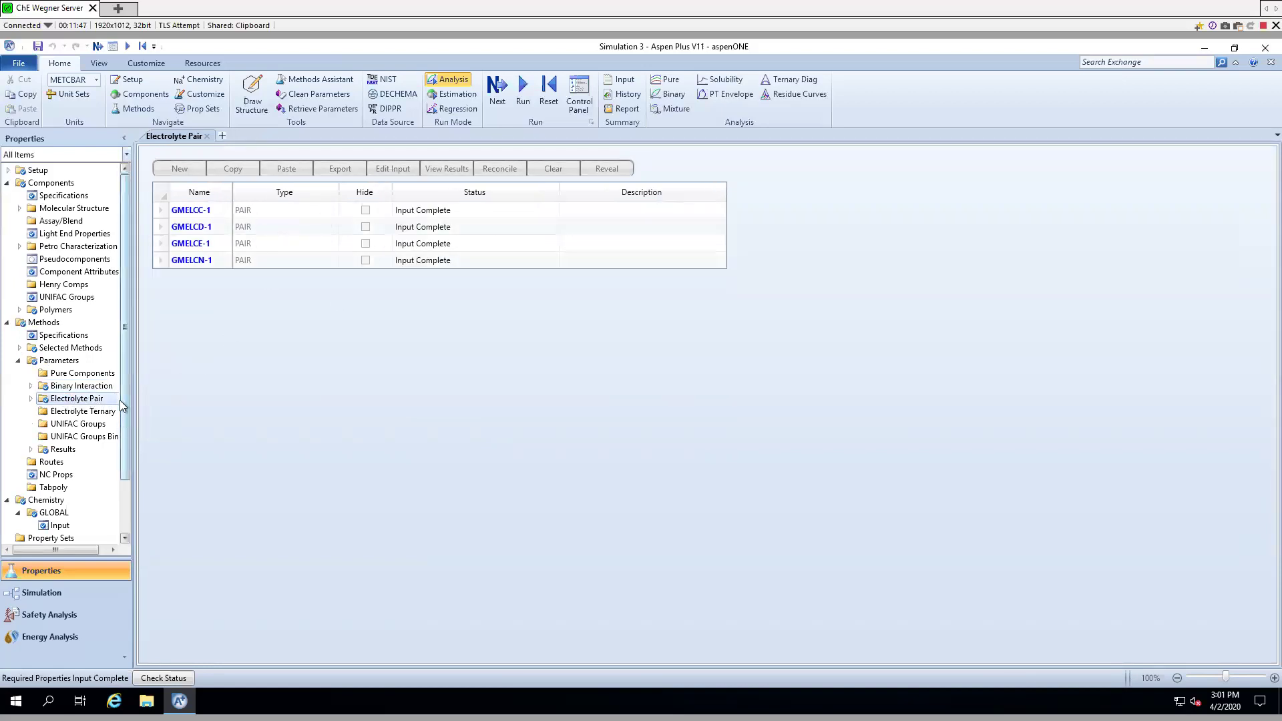
- Run the property analysis and setup for the electrolyte system
click(494, 113)
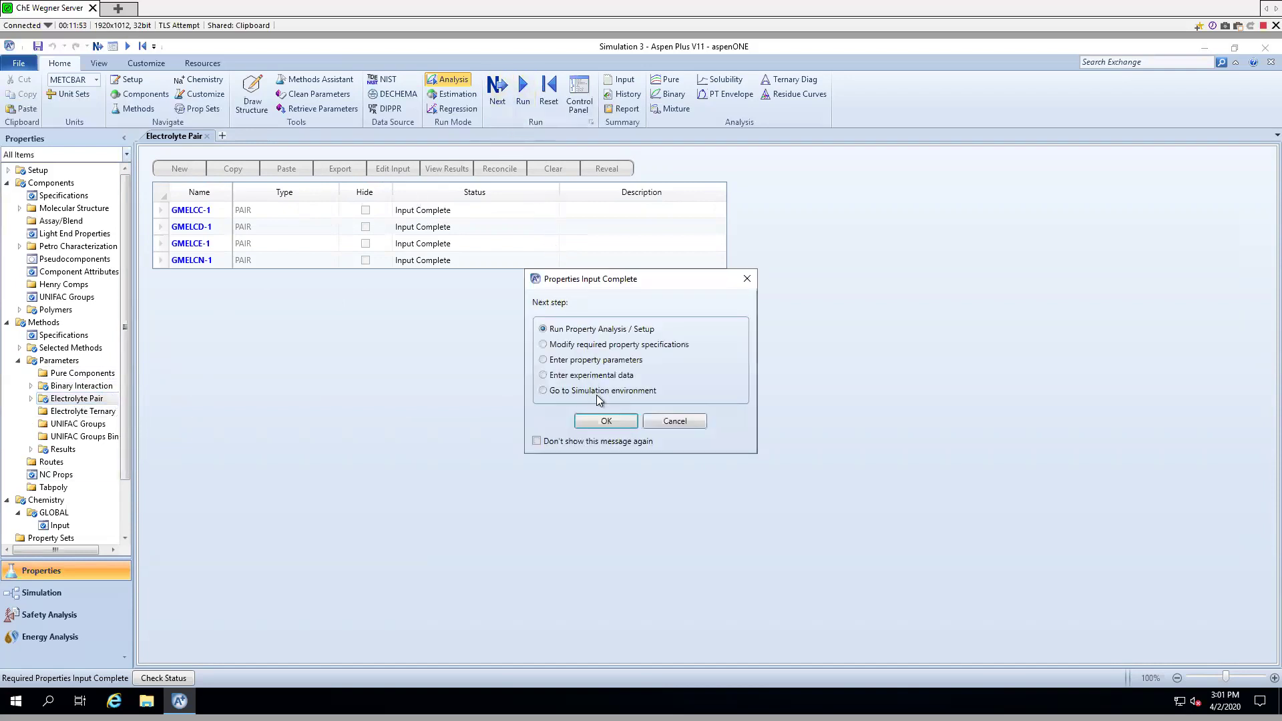
click(613, 422)
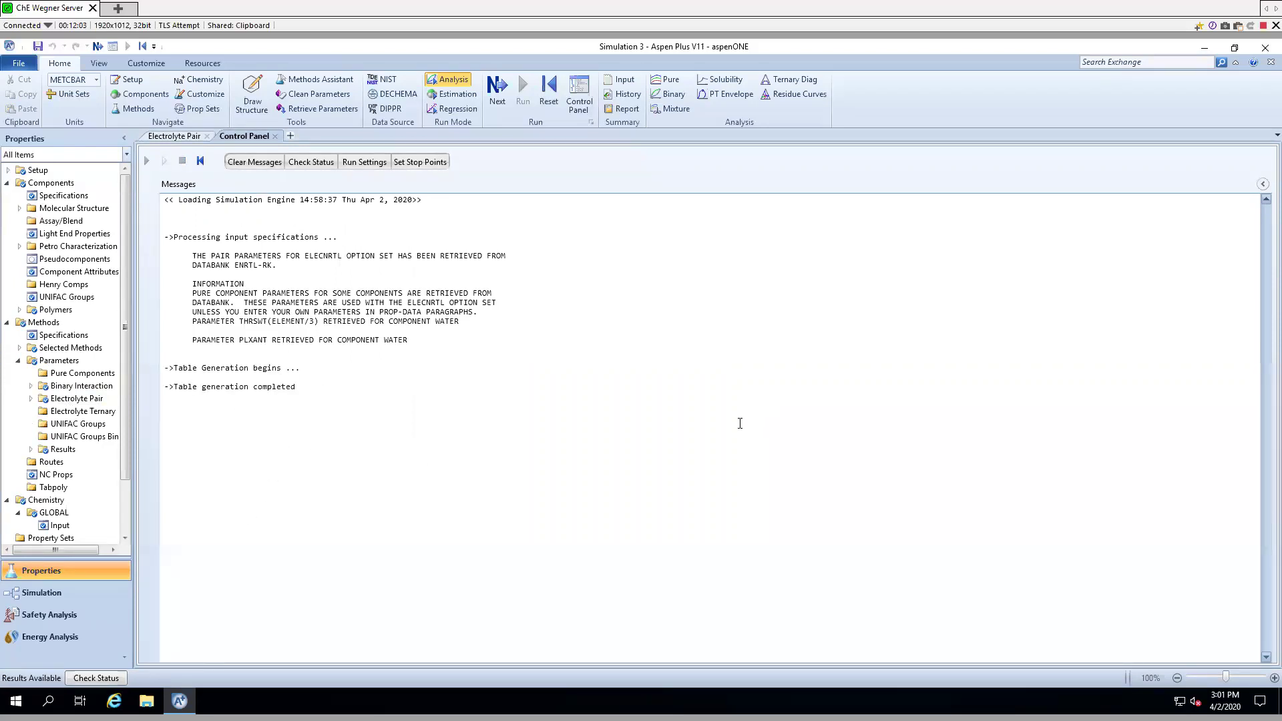
click(110, 595)
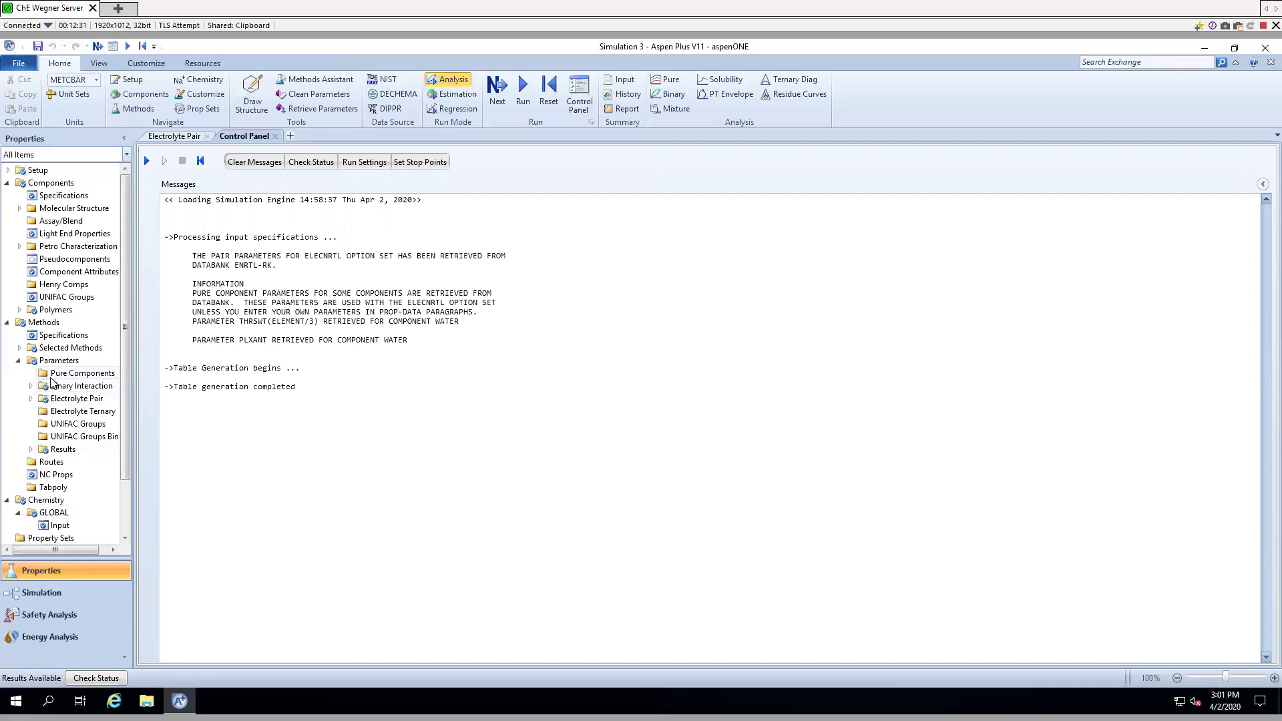
- Compare the Binary Interaction and Electrolyte Pair parameter lists, and collapse the Chemistry folder
click(72, 386)
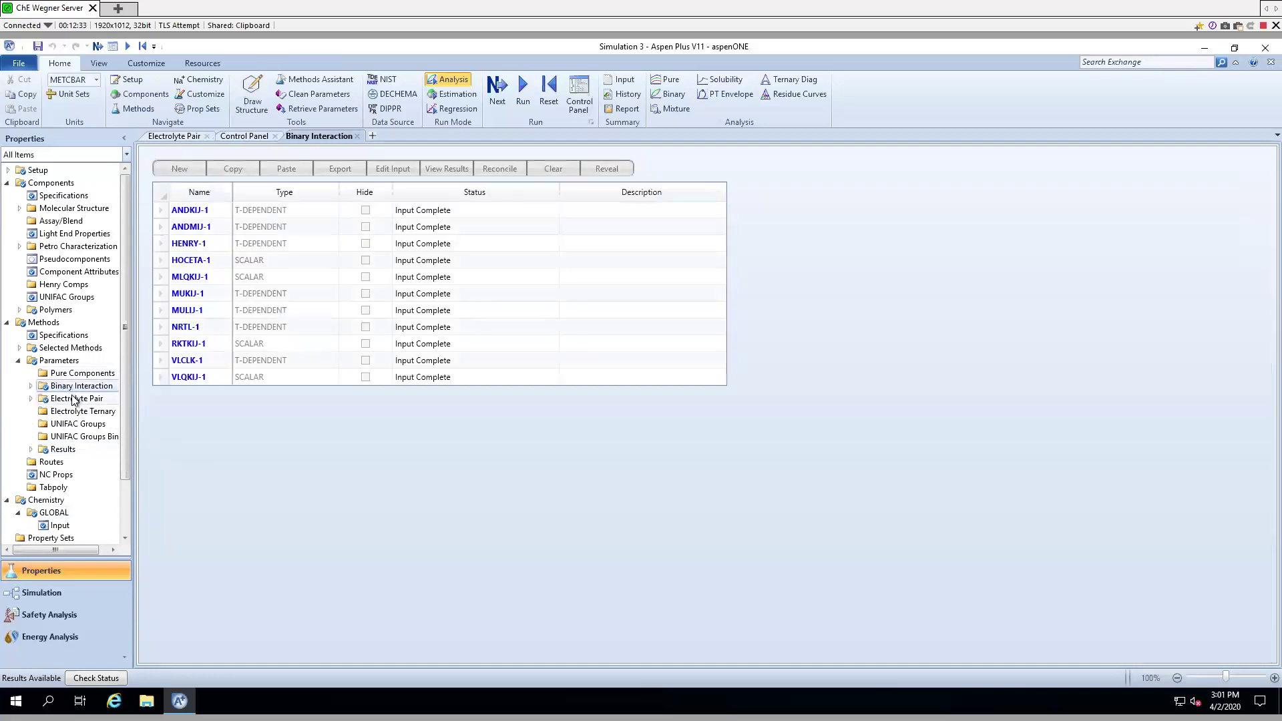
click(70, 398)
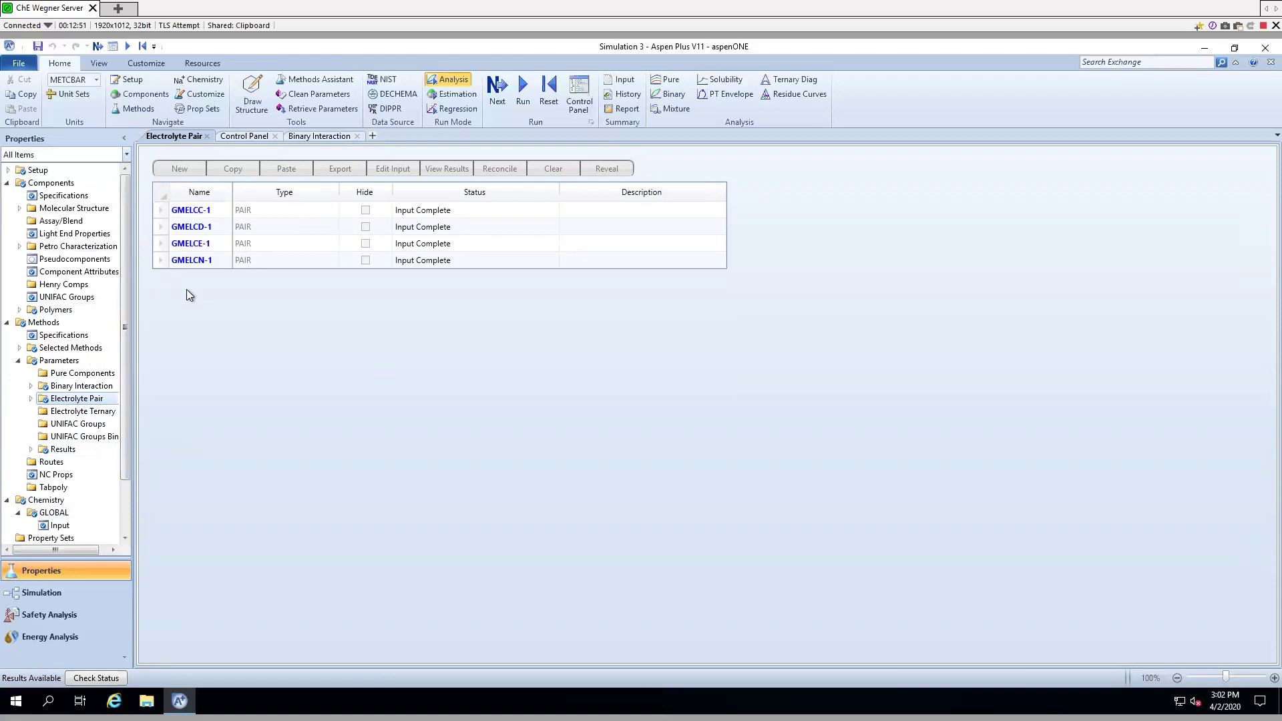
click(93, 387)
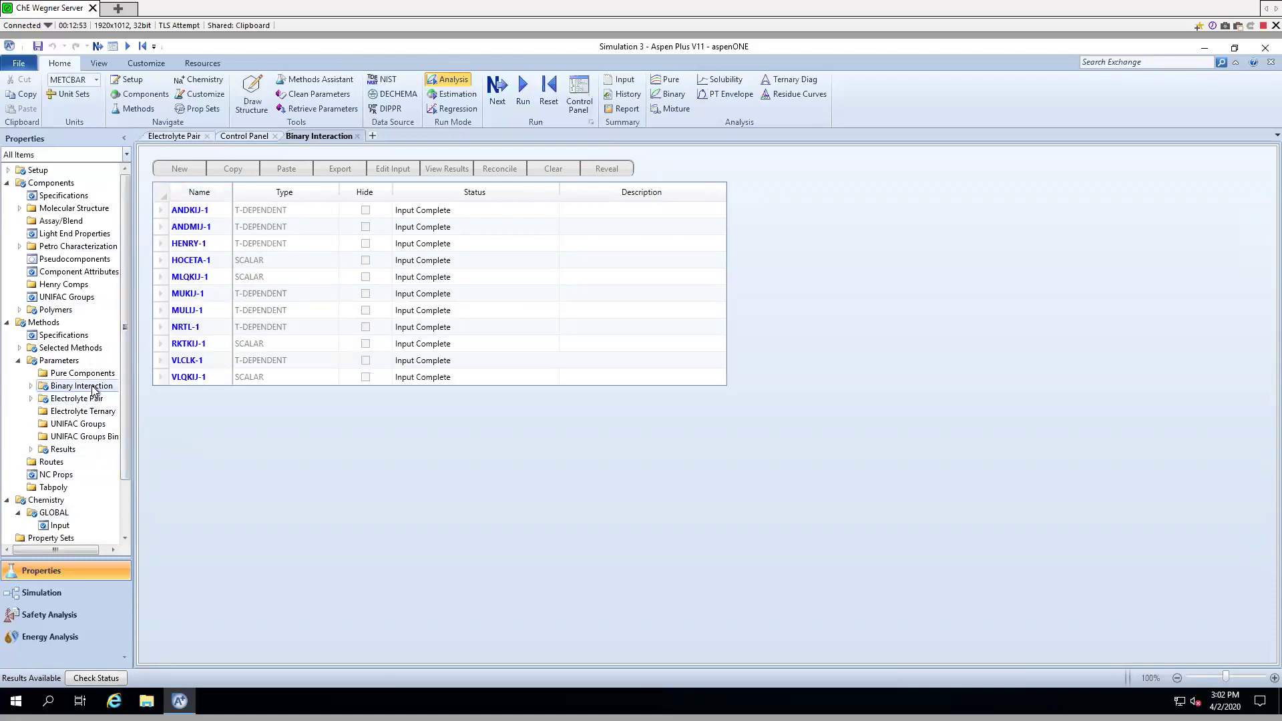
click(97, 400)
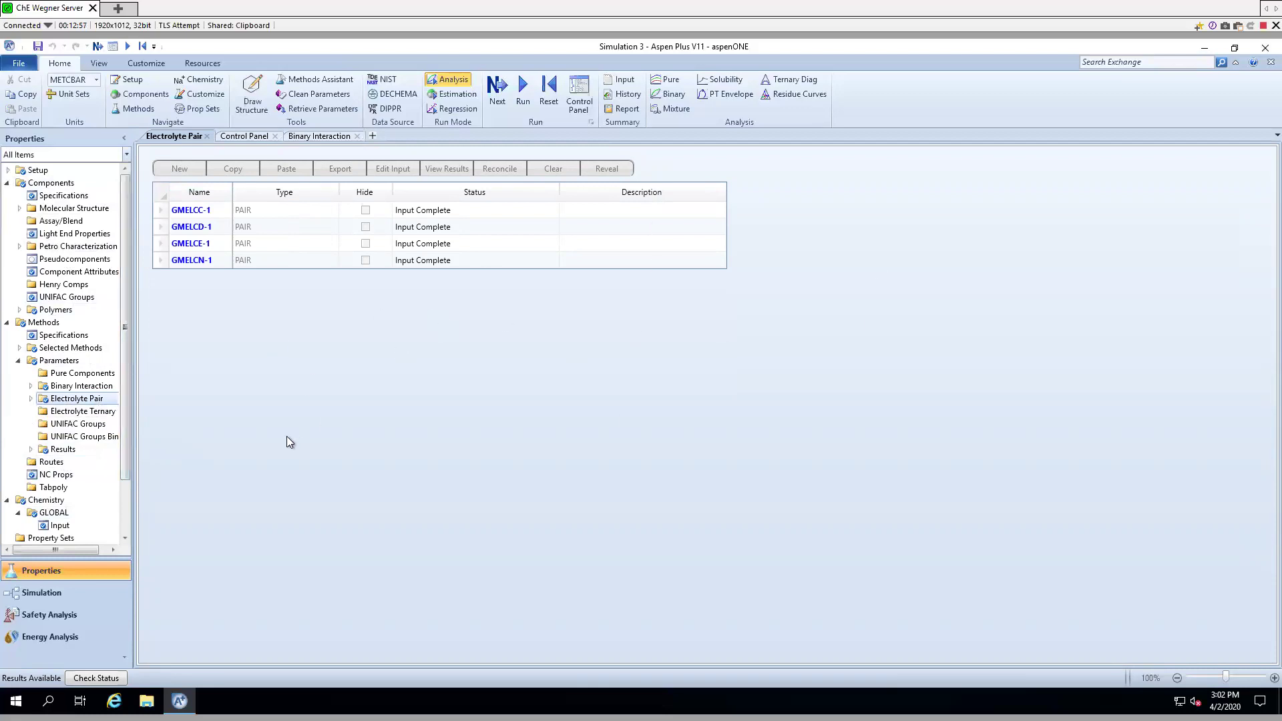
drag(126, 331, 126, 334)
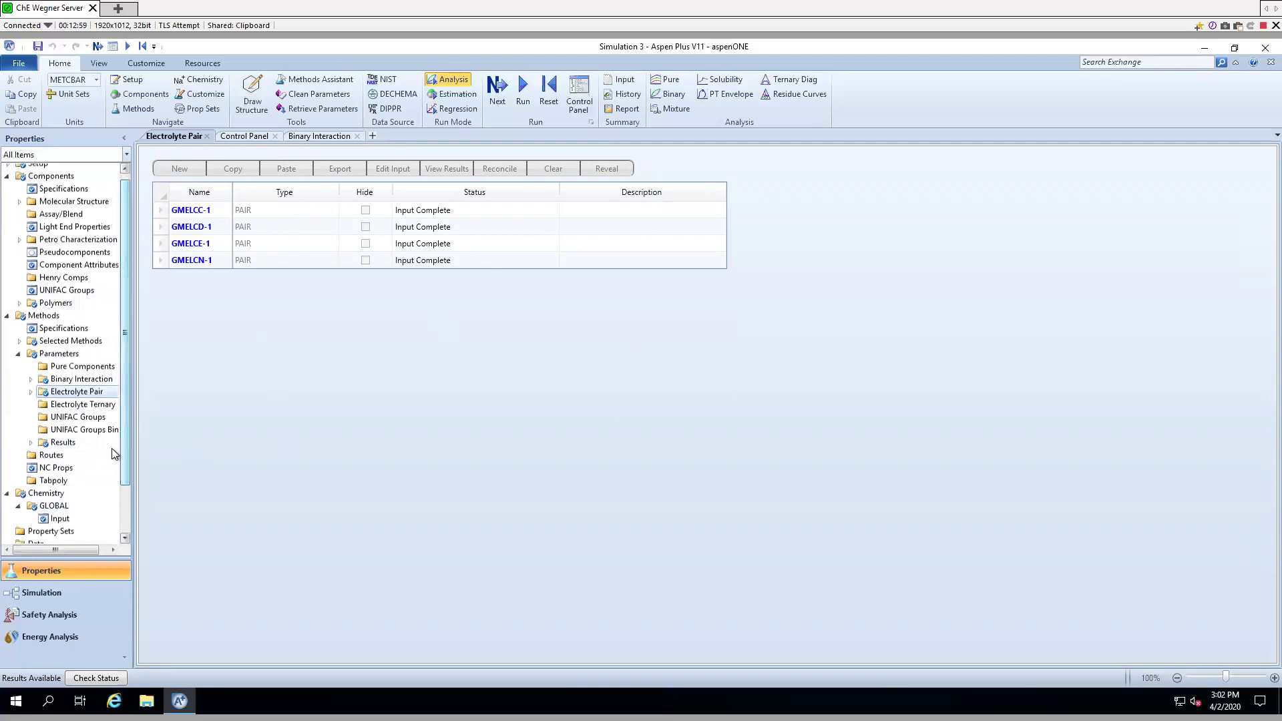
click(8, 494)
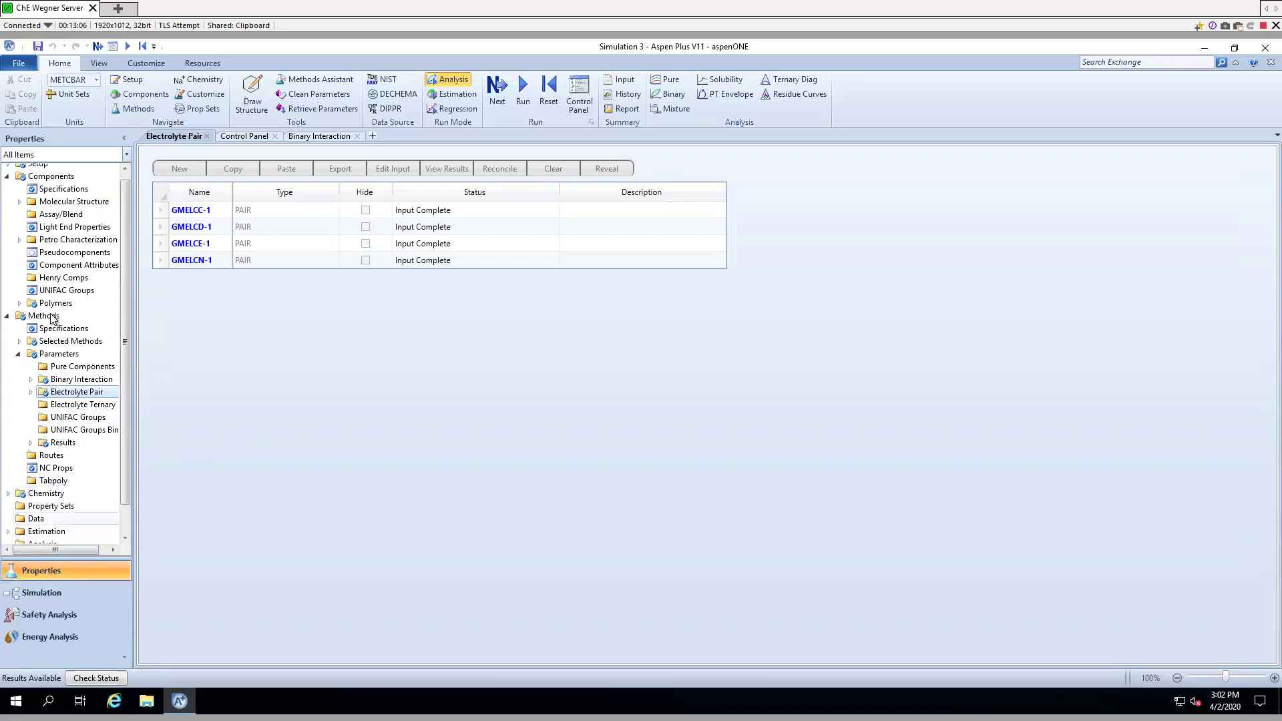
- Review the component specifications list and the Electrolyte Pair parameters of the property method
drag(126, 278, 125, 254)
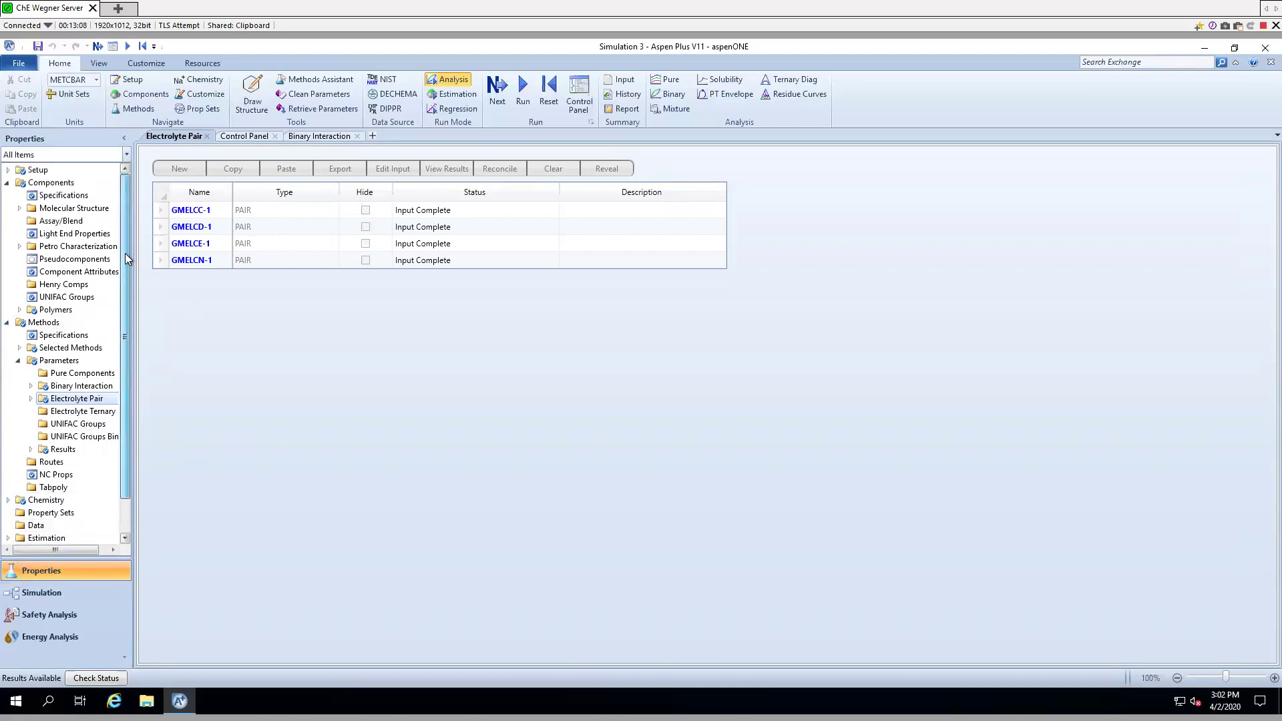
click(87, 194)
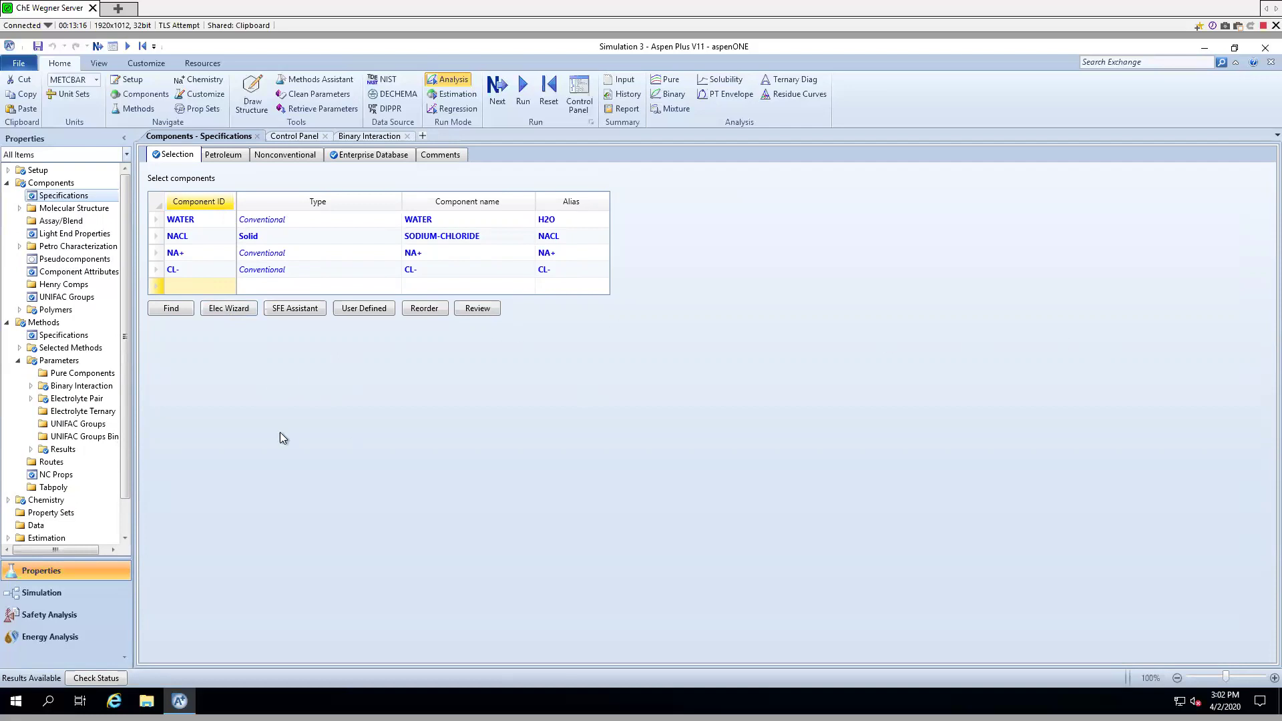
click(77, 386)
click(98, 402)
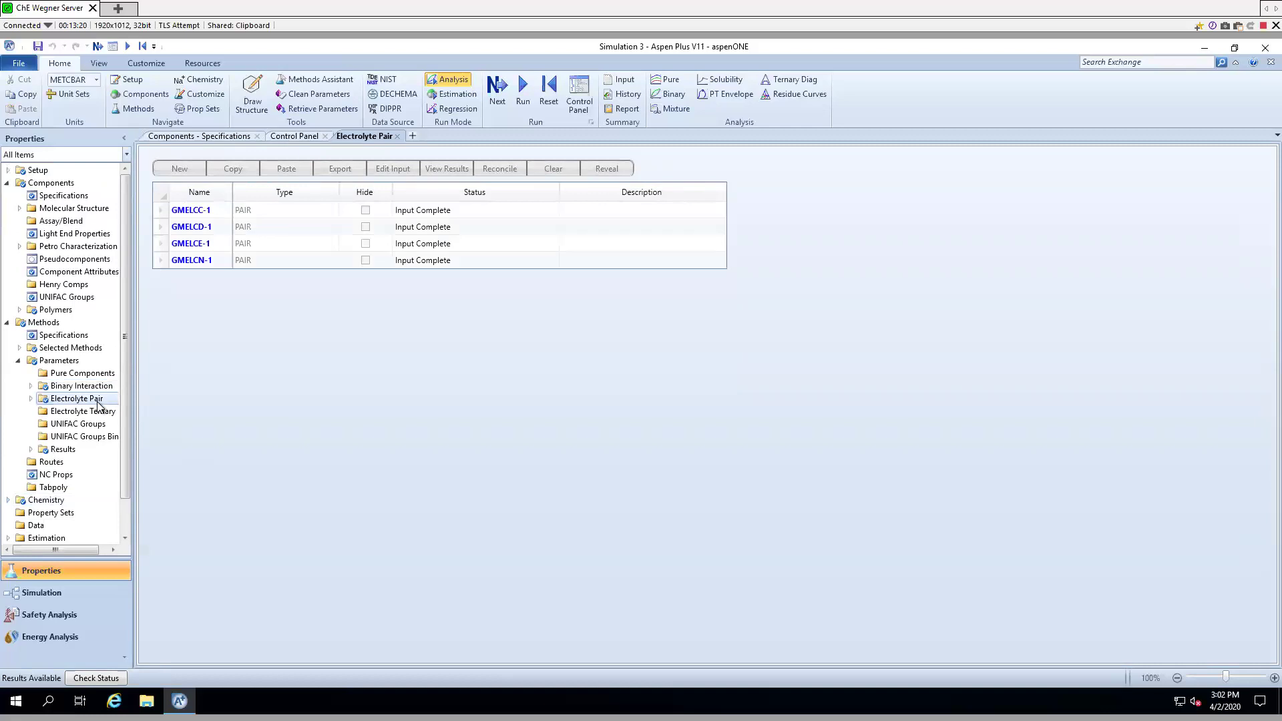
- Switch to the Simulation environment and draw a free material stream on the main flowsheet
click(66, 602)
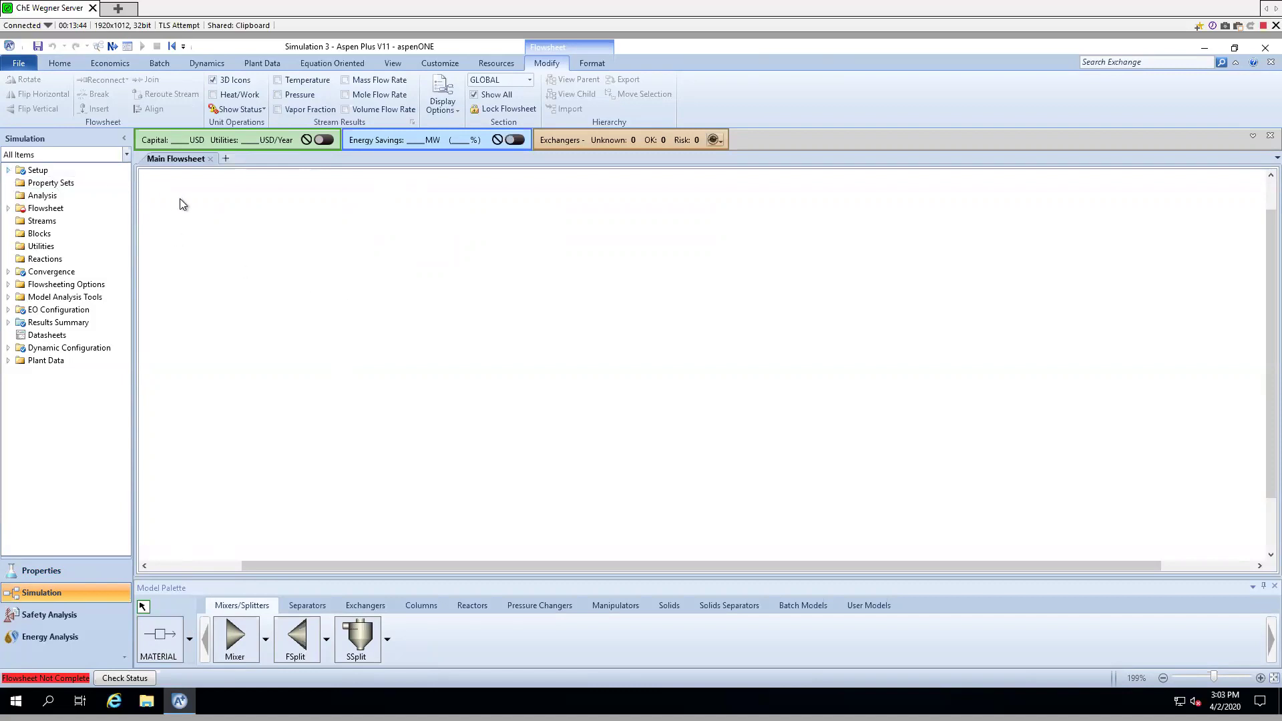
click(160, 634)
click(232, 306)
click(558, 349)
- Set the global stream class to MIXCISLD in the simulation setup specifications
click(8, 171)
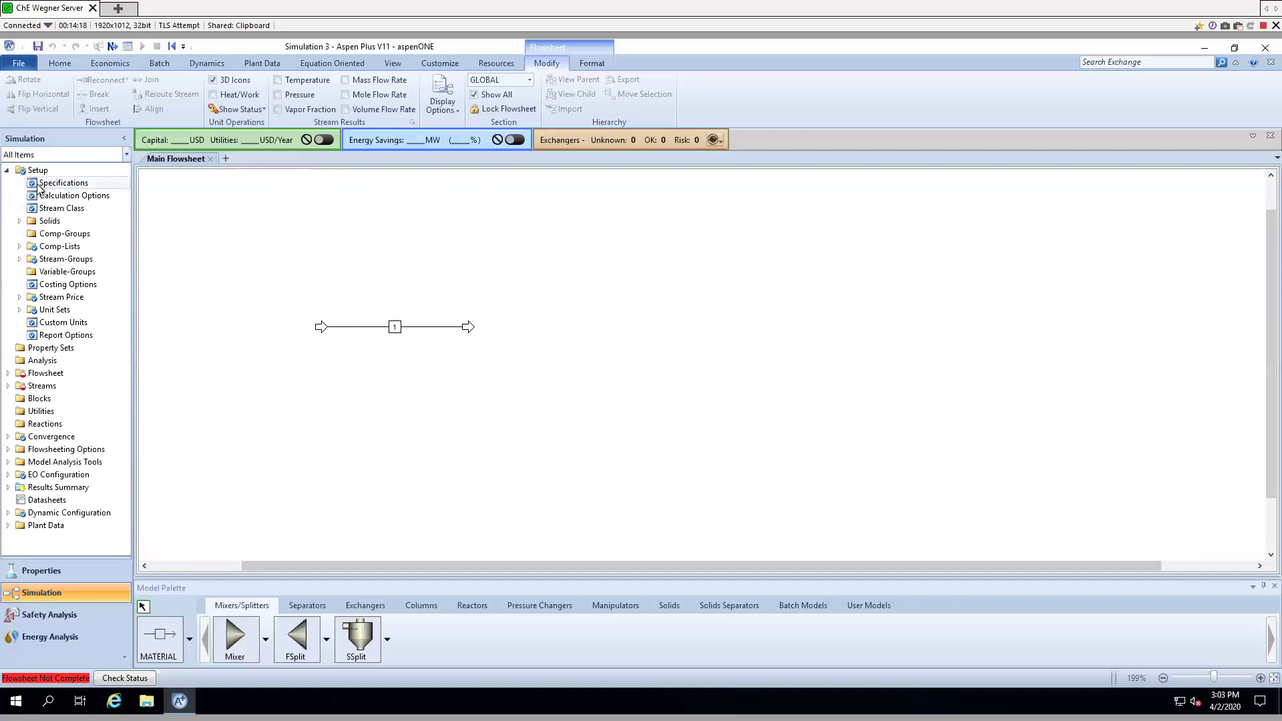
click(60, 183)
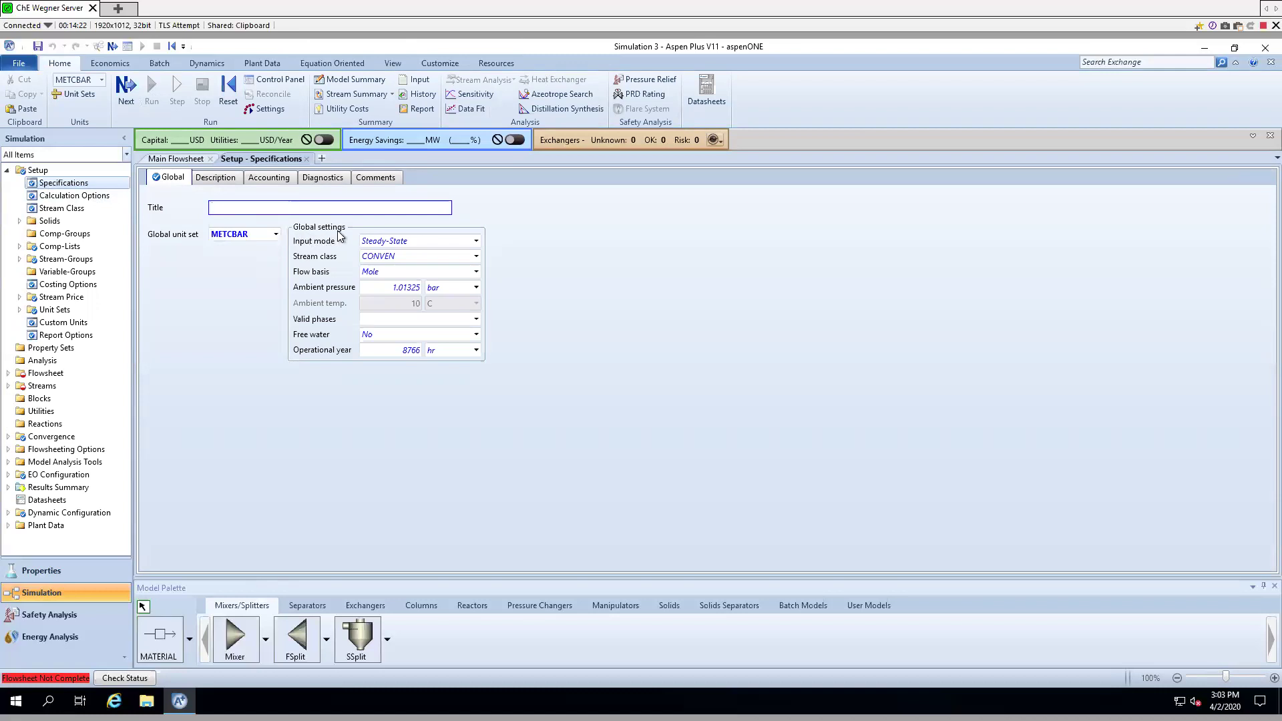
click(477, 257)
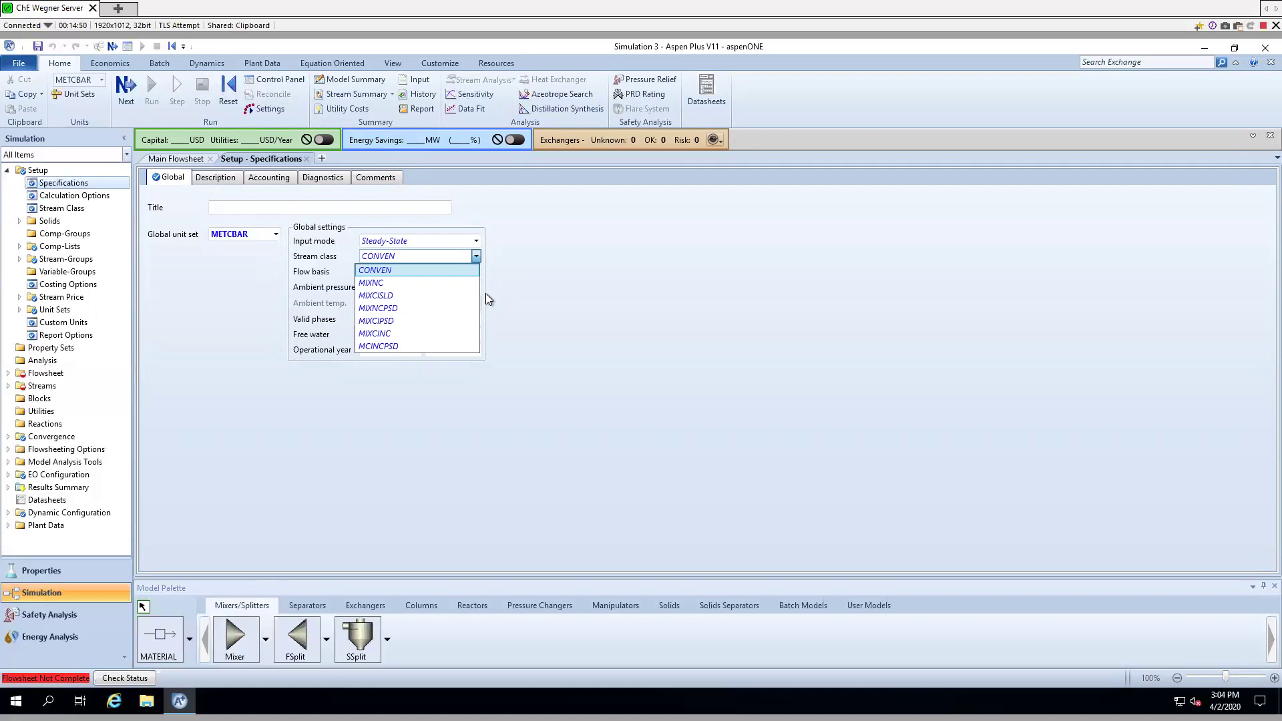
click(441, 295)
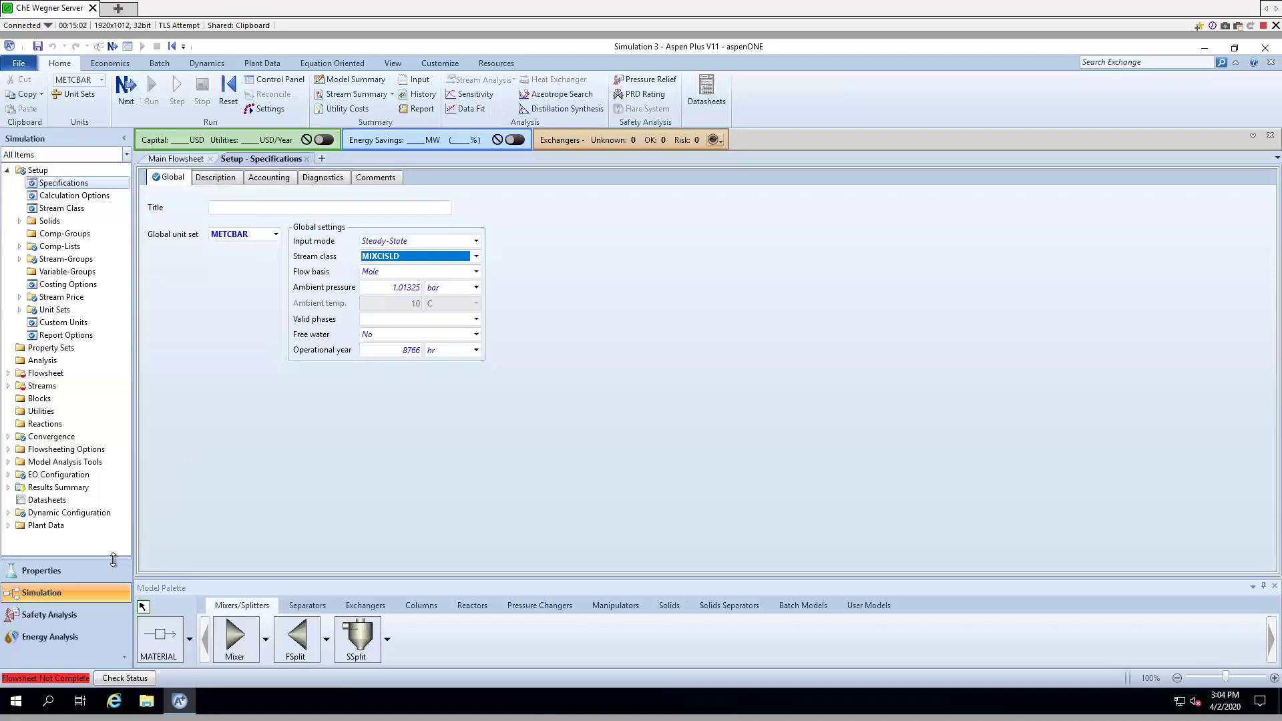
- Rename the material stream on the main flowsheet to FEED
click(163, 160)
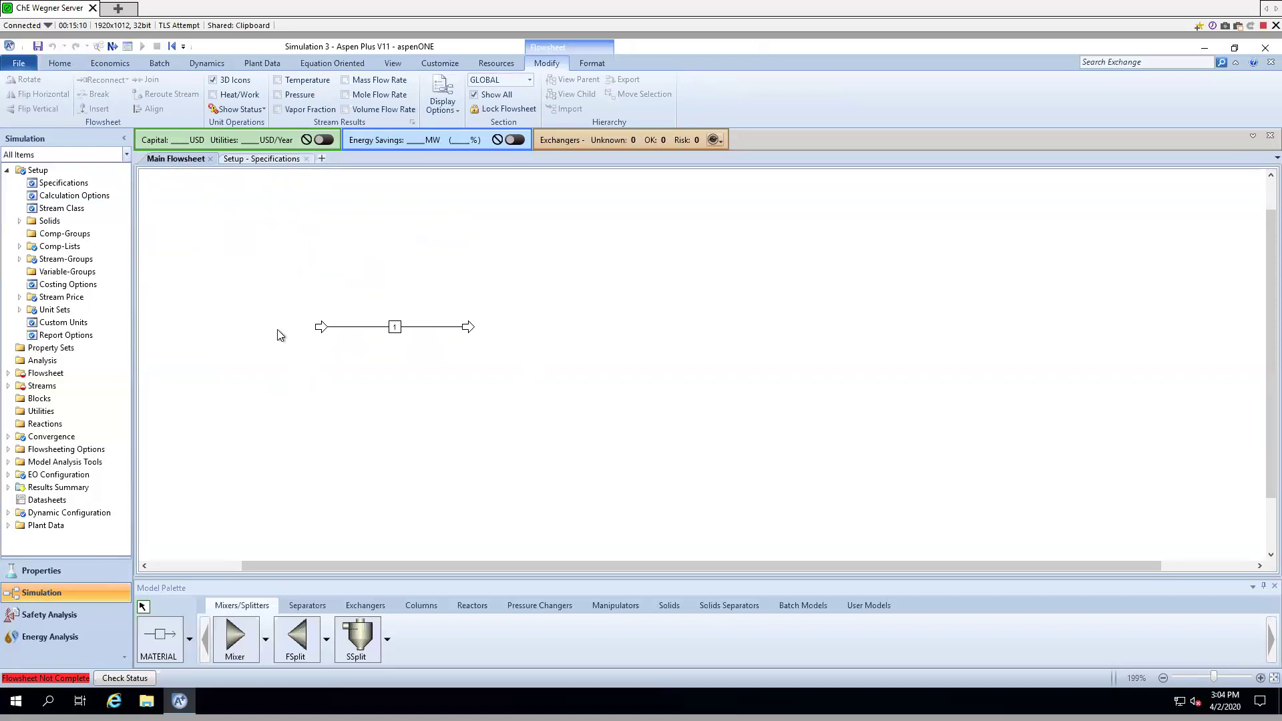
click(396, 328)
text(FEED)
click(572, 392)
- Place a solids Crystallizer block with the external heat exchanger icon beside the FEED stream
click(668, 608)
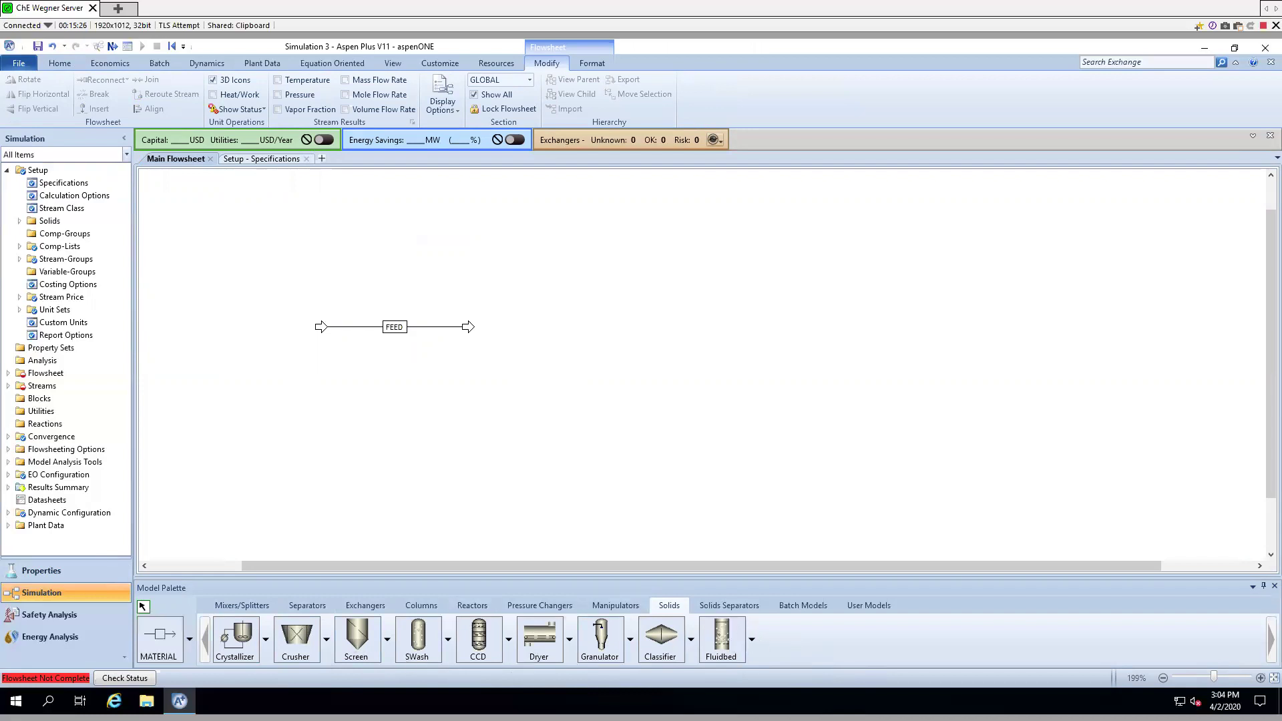
click(241, 640)
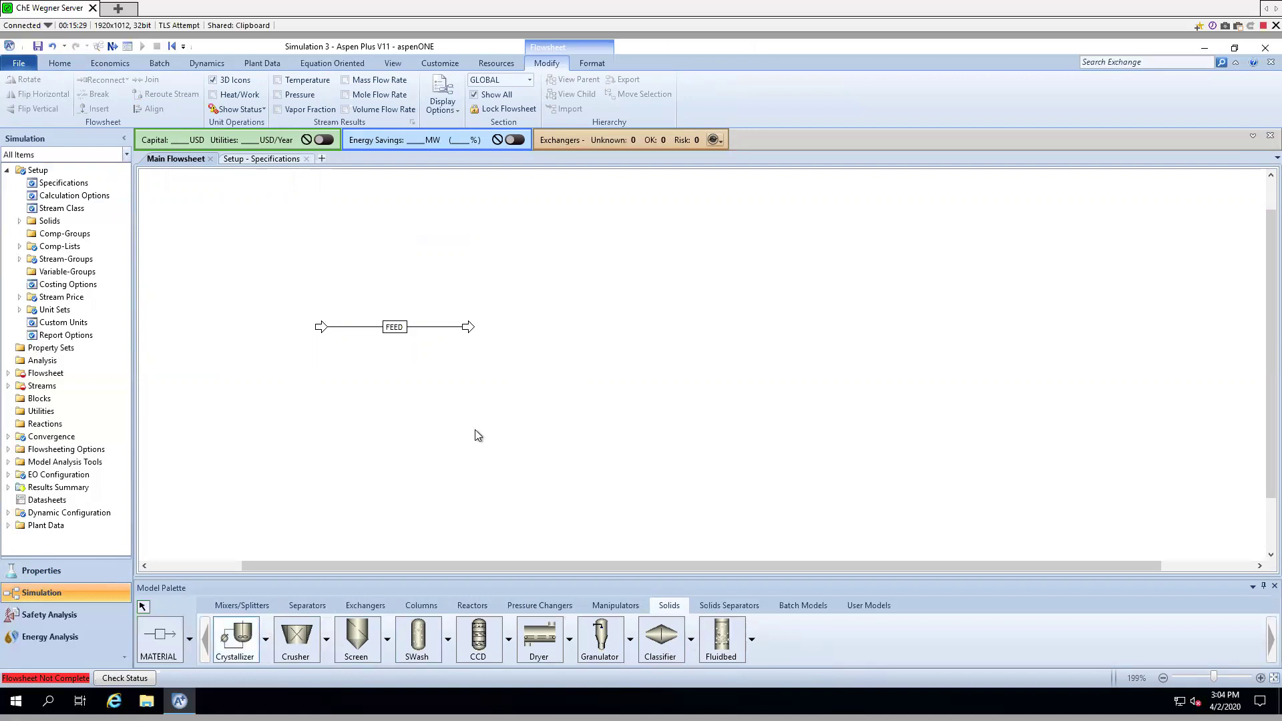
click(572, 368)
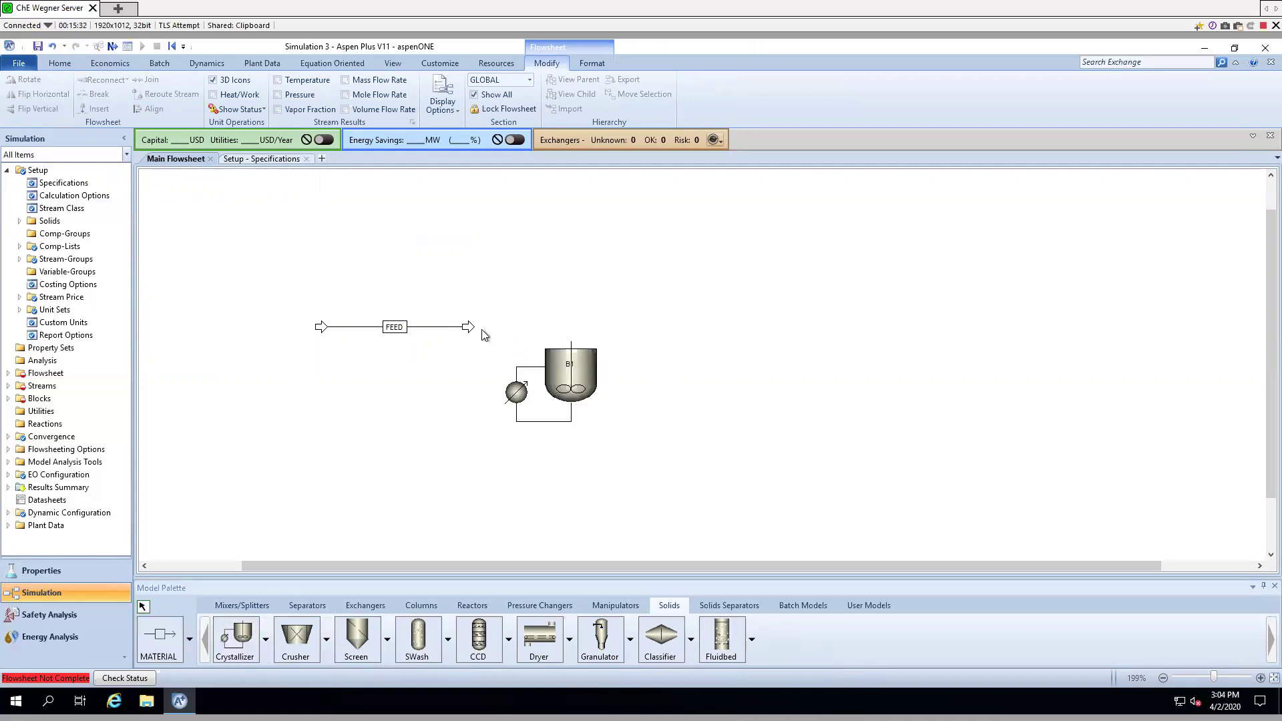
right_click(454, 329)
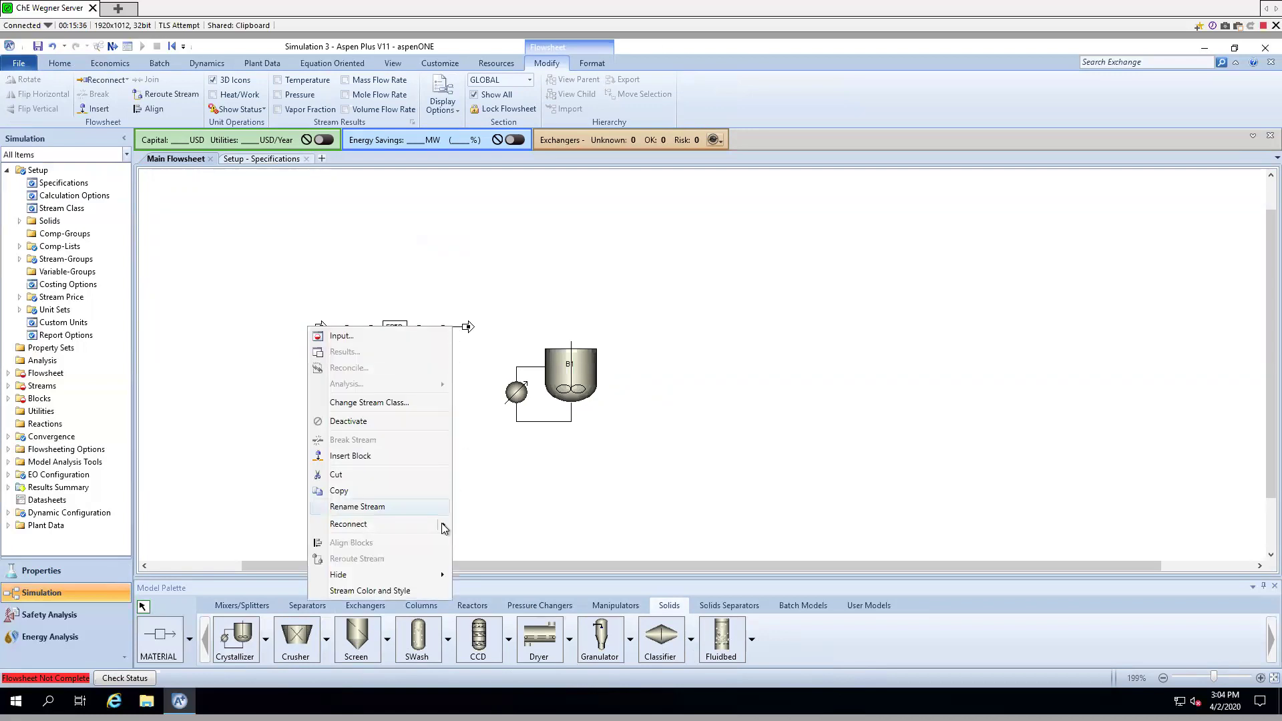
click(632, 503)
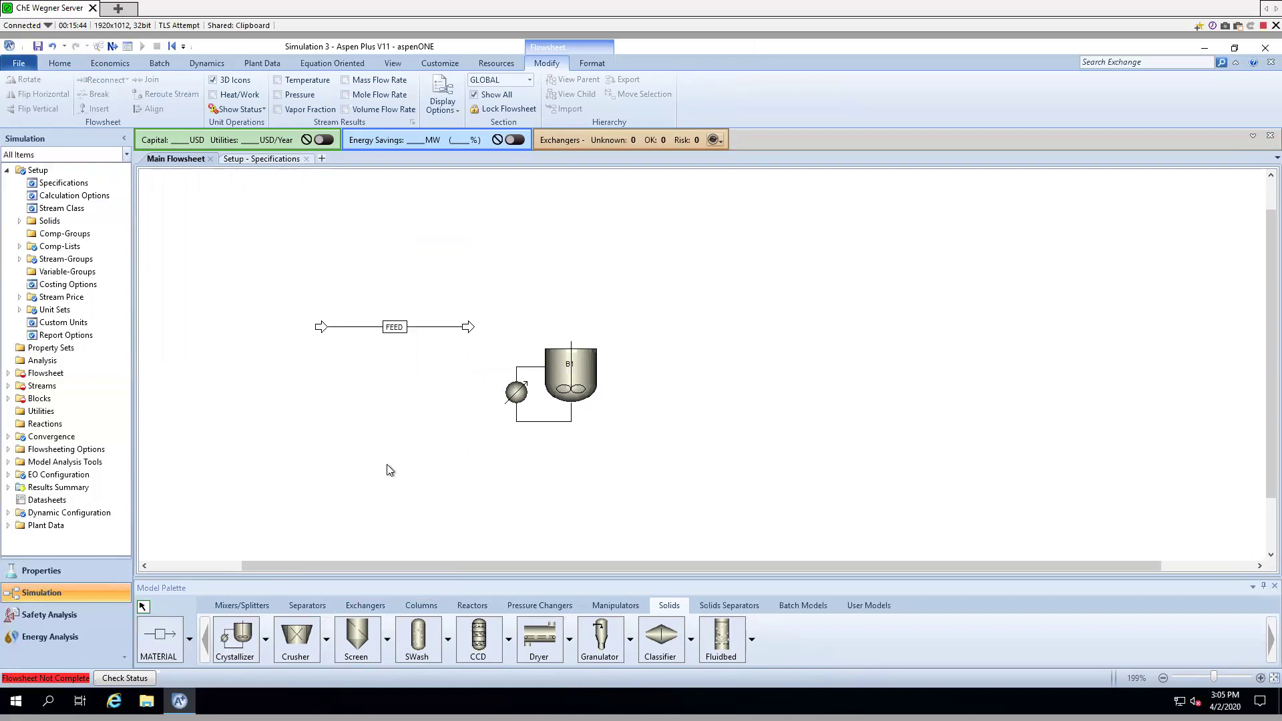
click(266, 638)
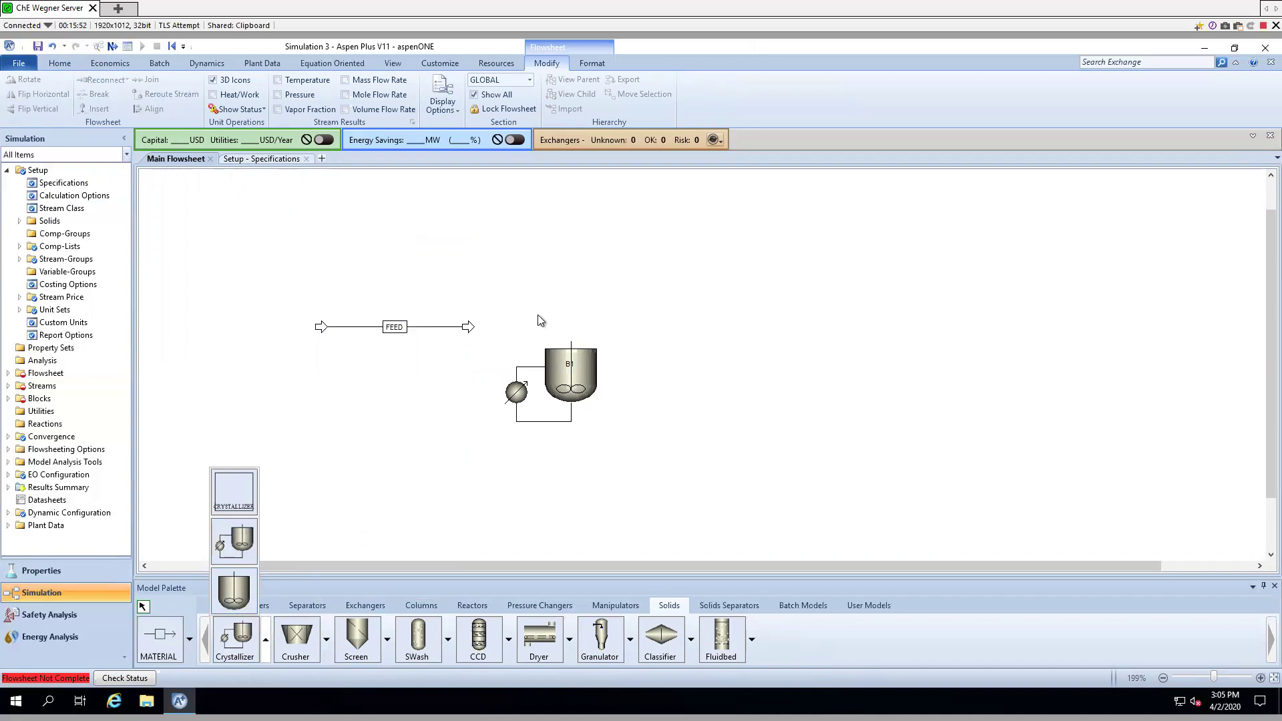
click(386, 638)
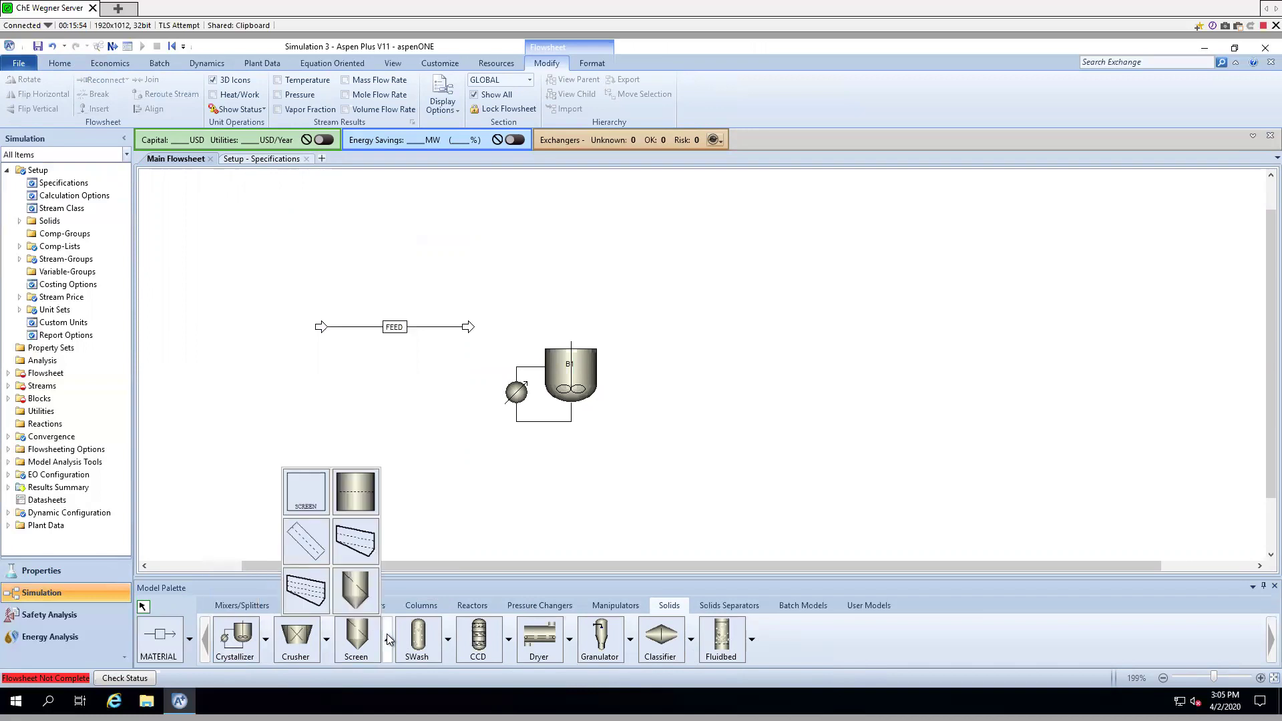
click(511, 638)
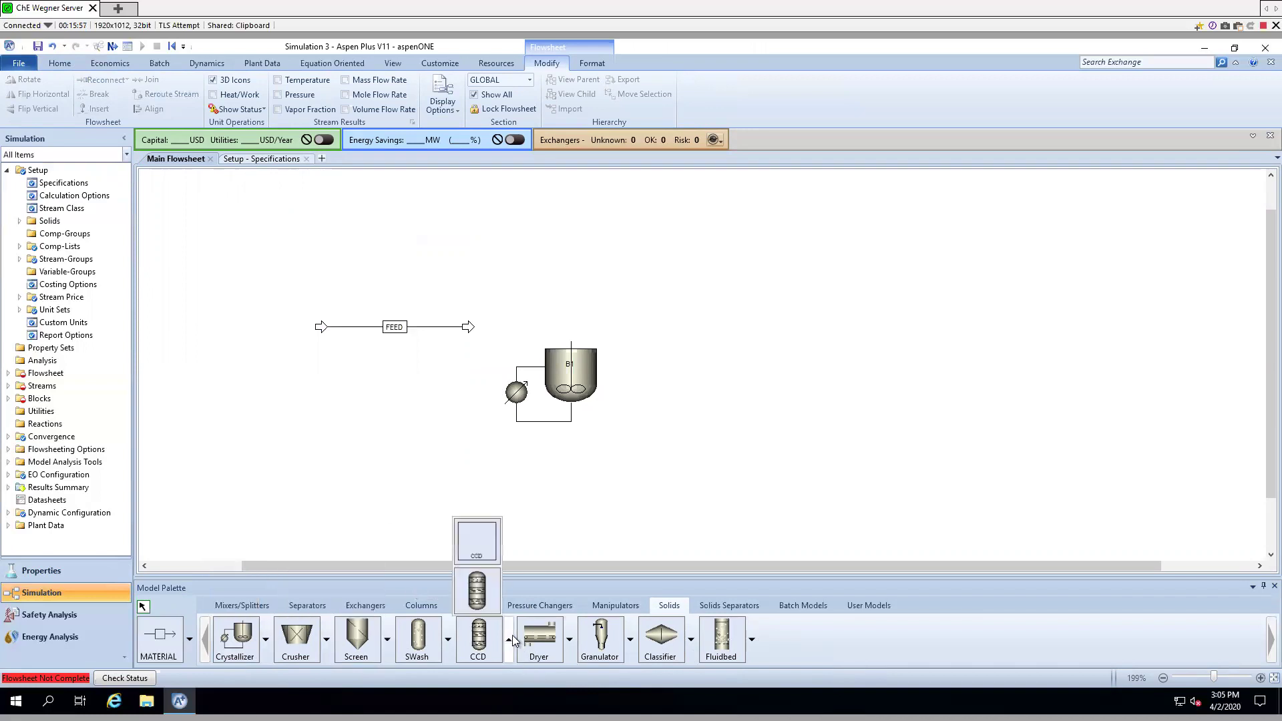
click(631, 639)
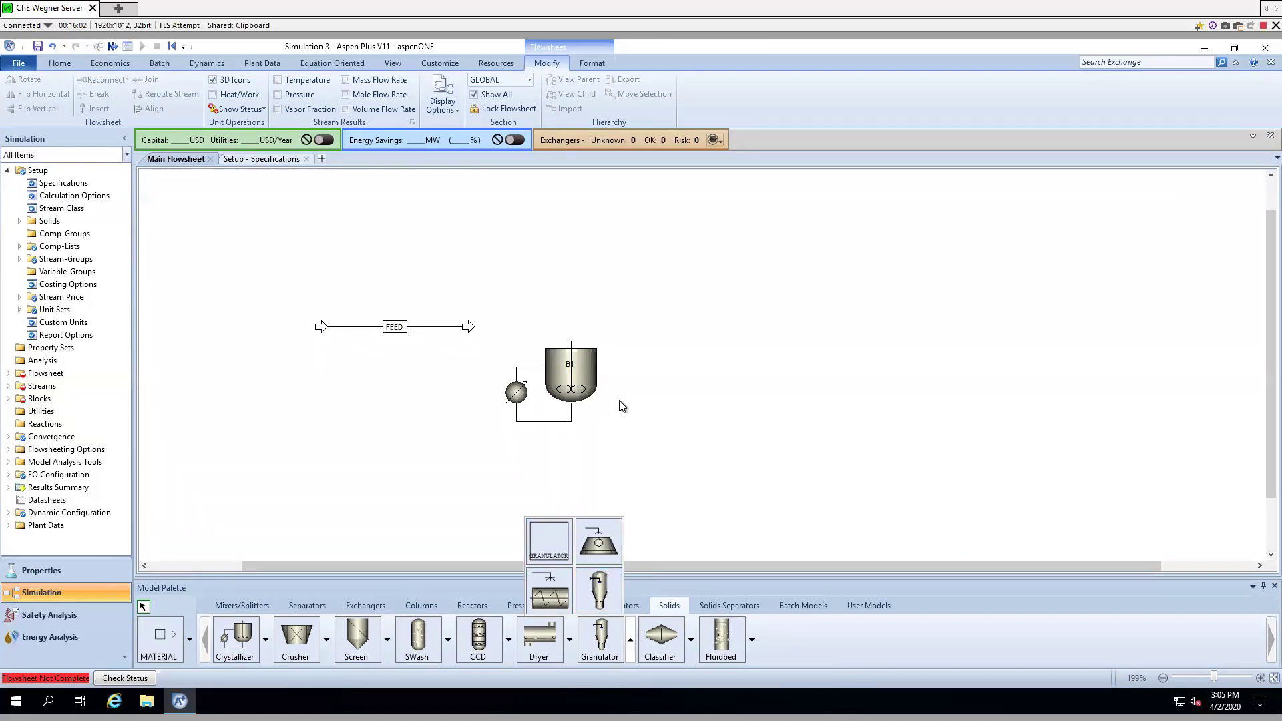
click(624, 420)
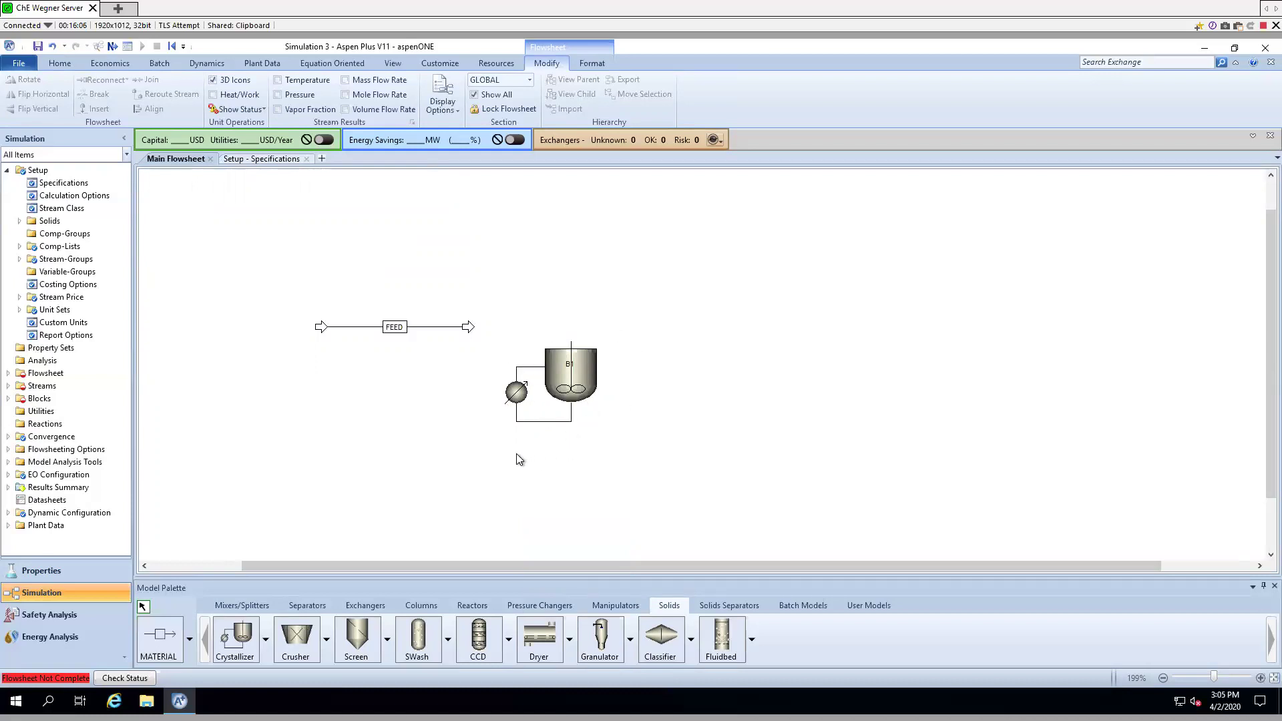
- Place a second crystallizer with the plain box icon below the FEED stream, and delete that block
click(267, 637)
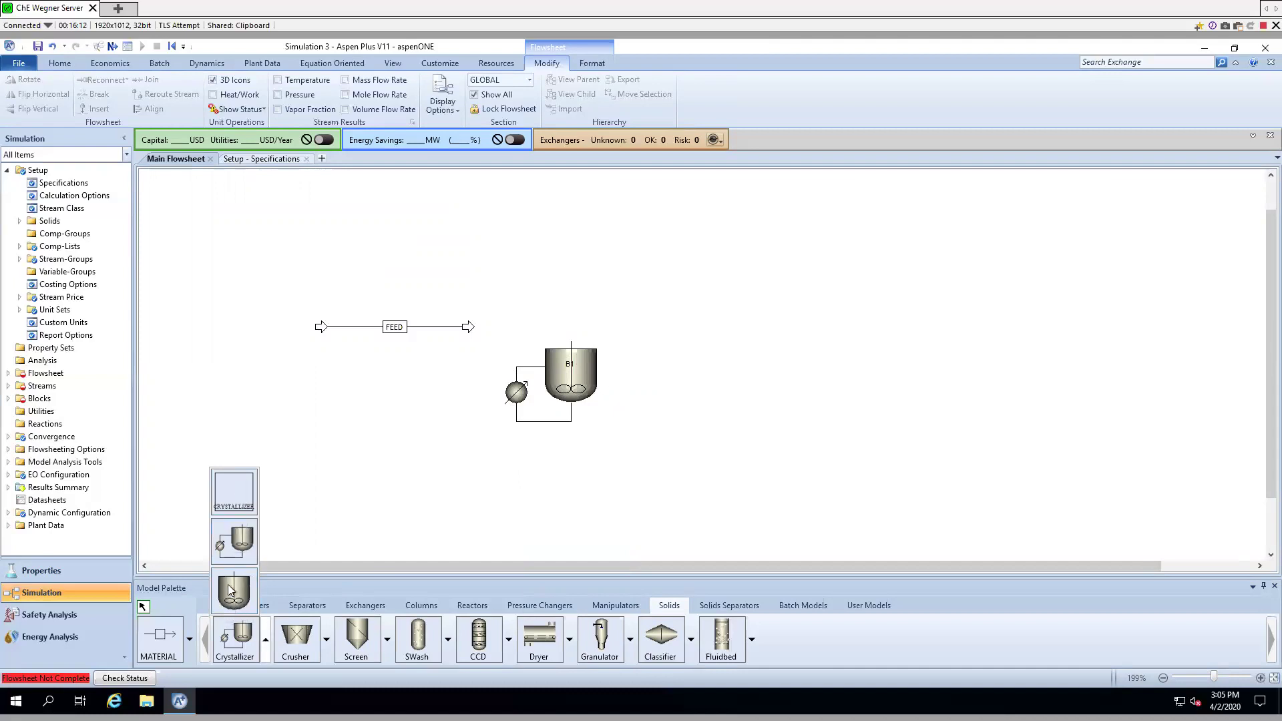
click(230, 490)
click(388, 481)
right_click(598, 488)
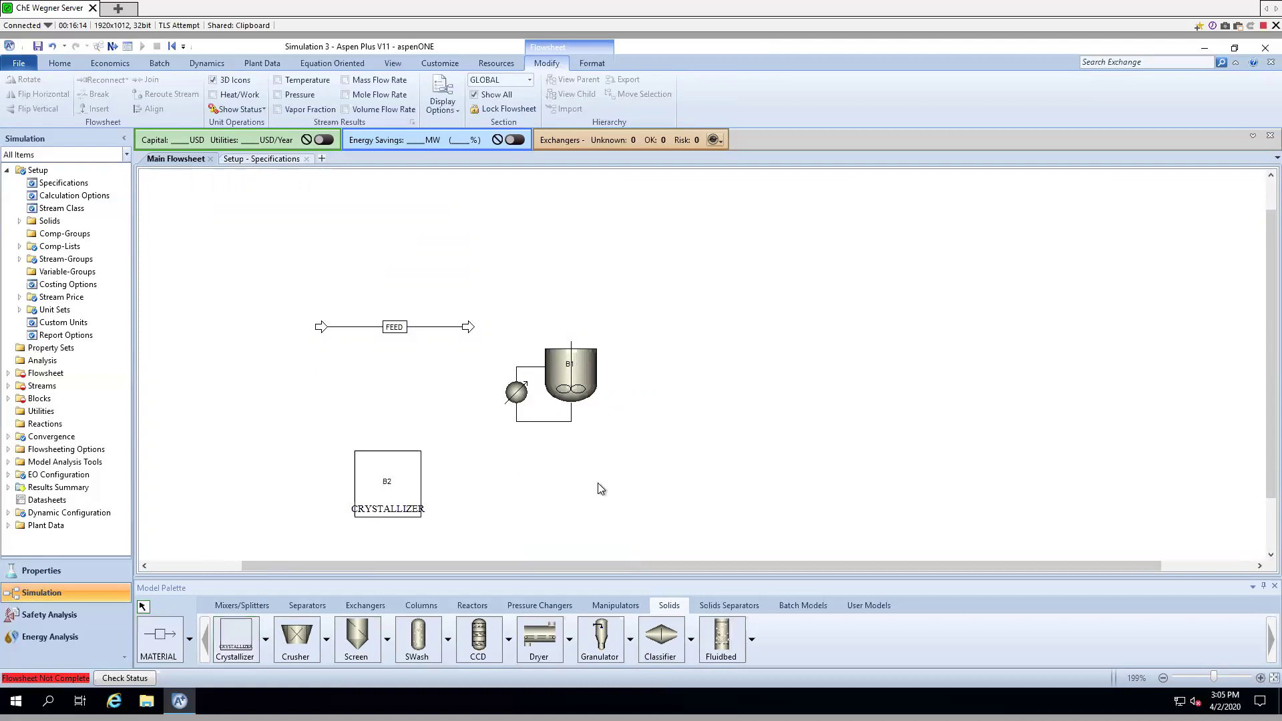
drag(285, 411, 446, 542)
key(Delete)
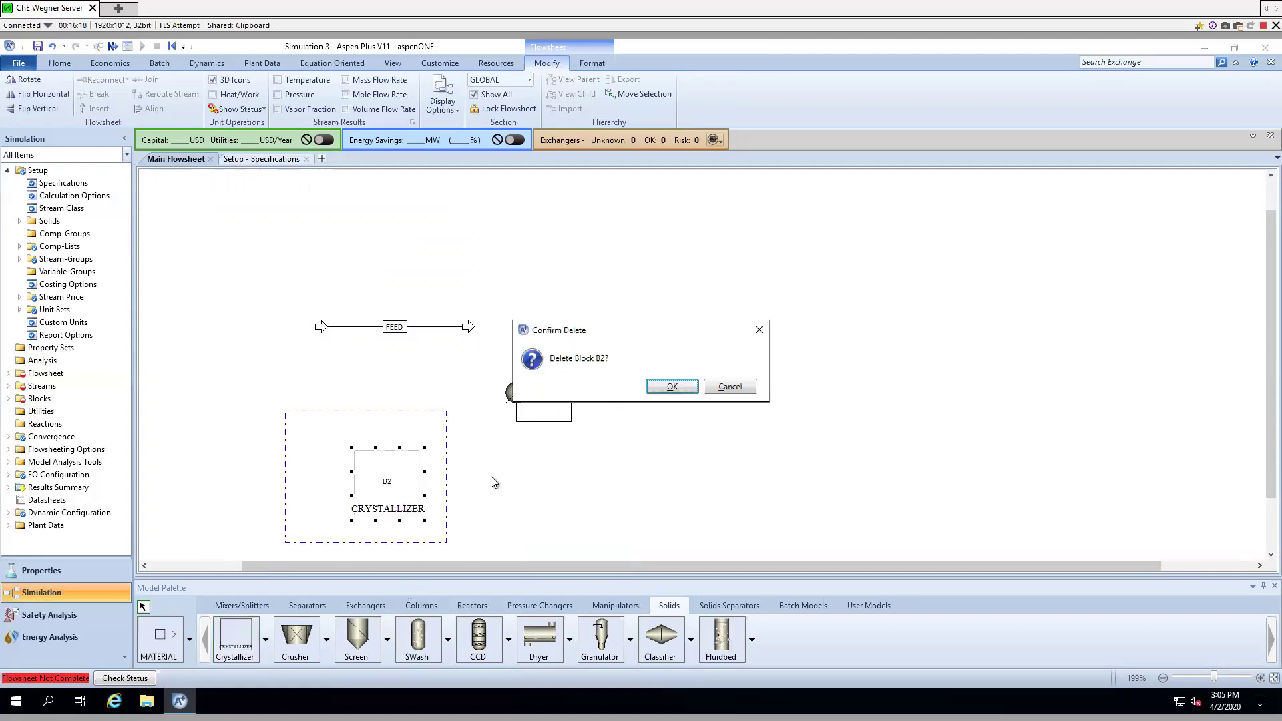
click(668, 393)
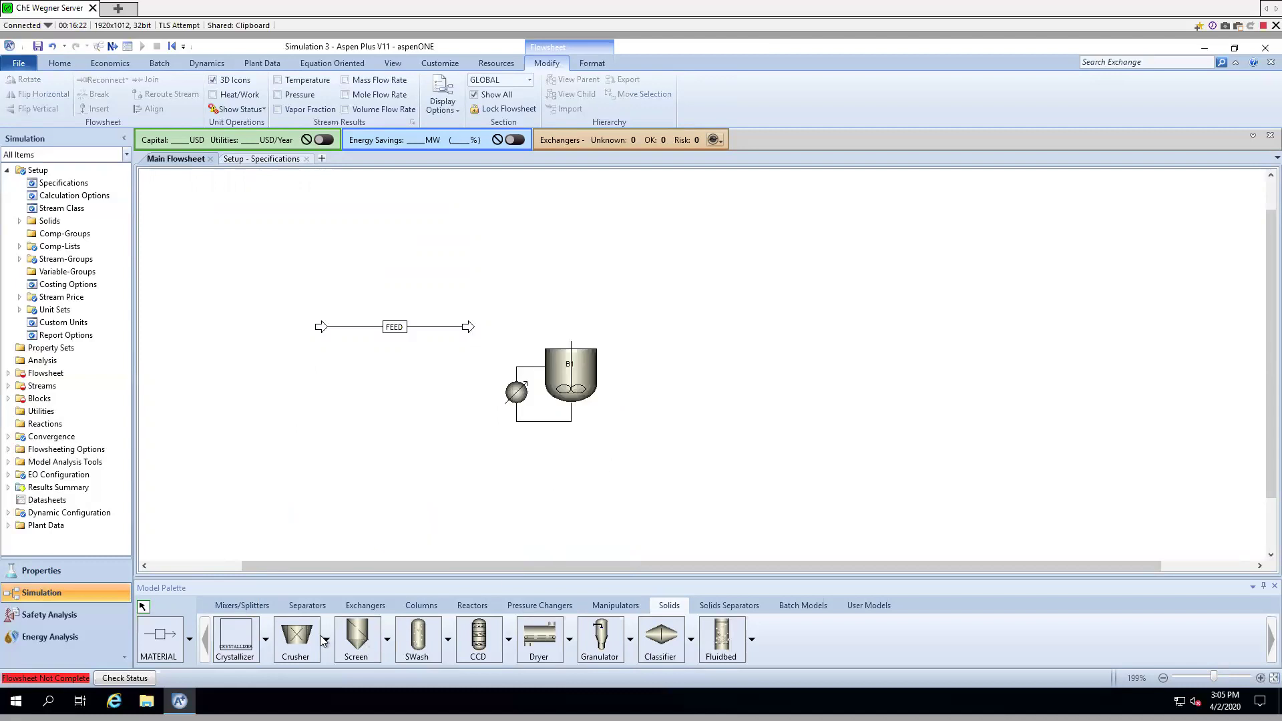
- Place the plain box crystallizer once more on the flowsheet, and delete that block again
click(247, 626)
click(295, 431)
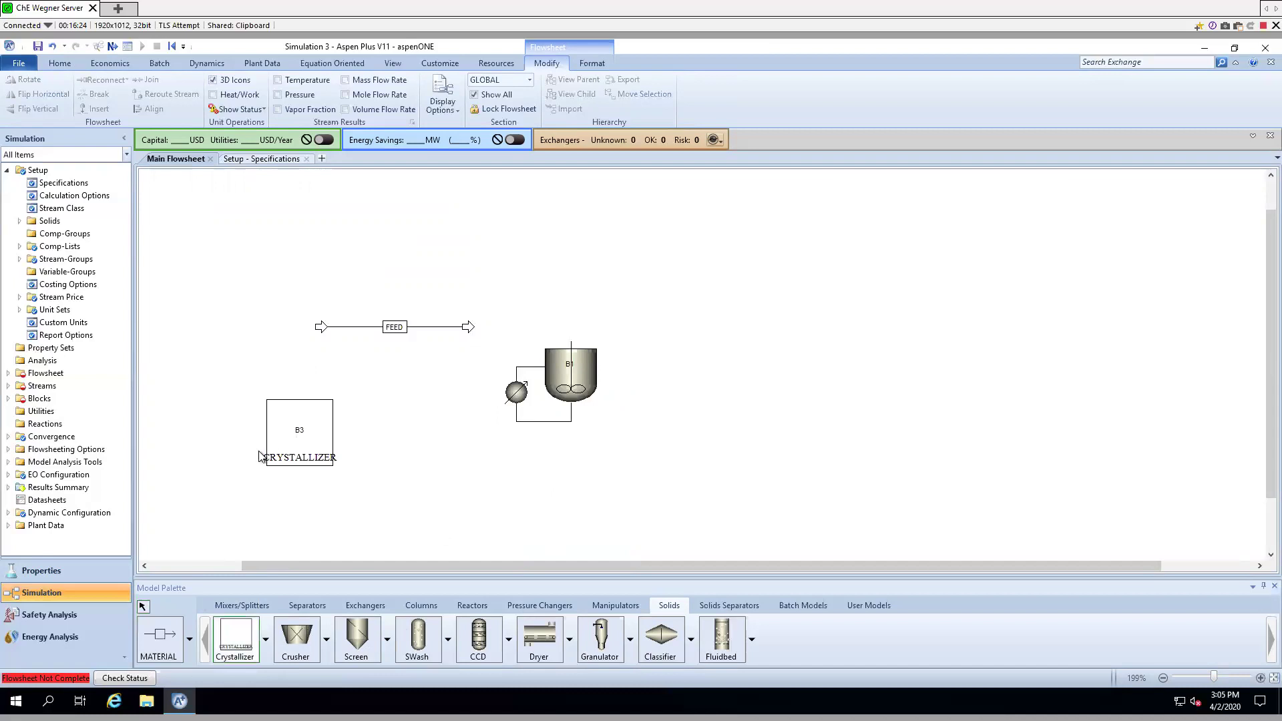
drag(222, 369, 375, 509)
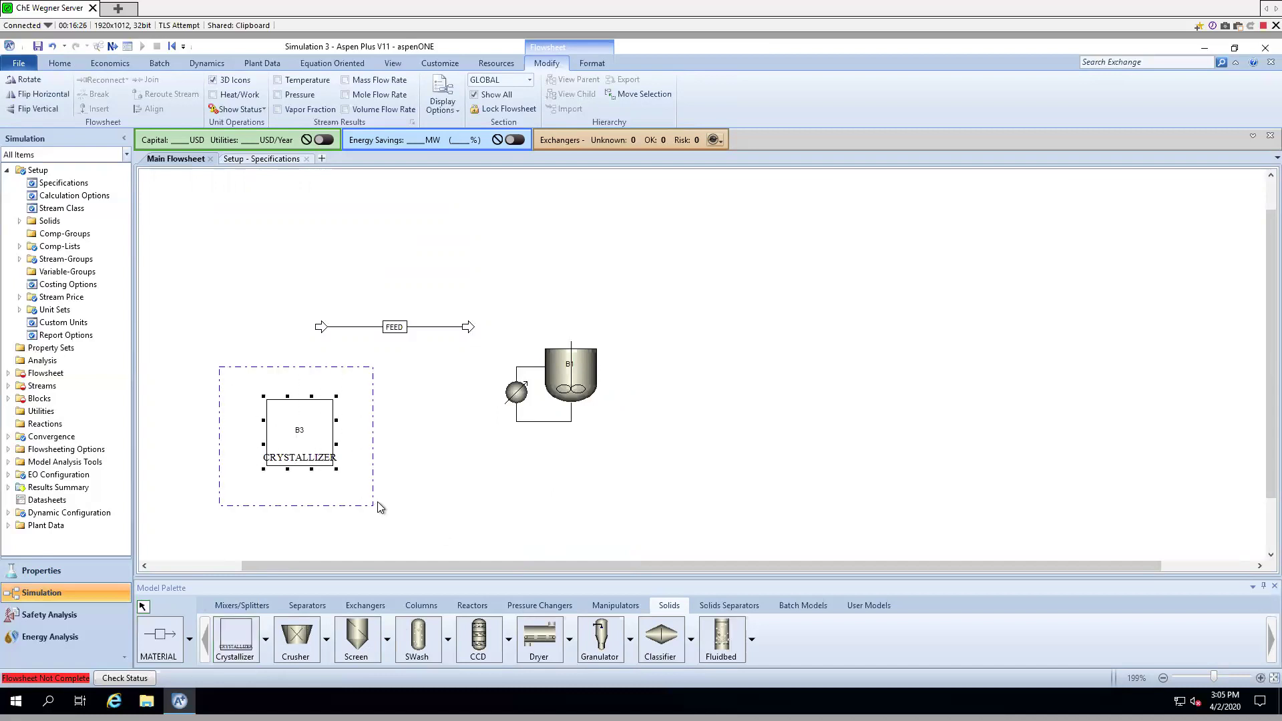
key(Delete)
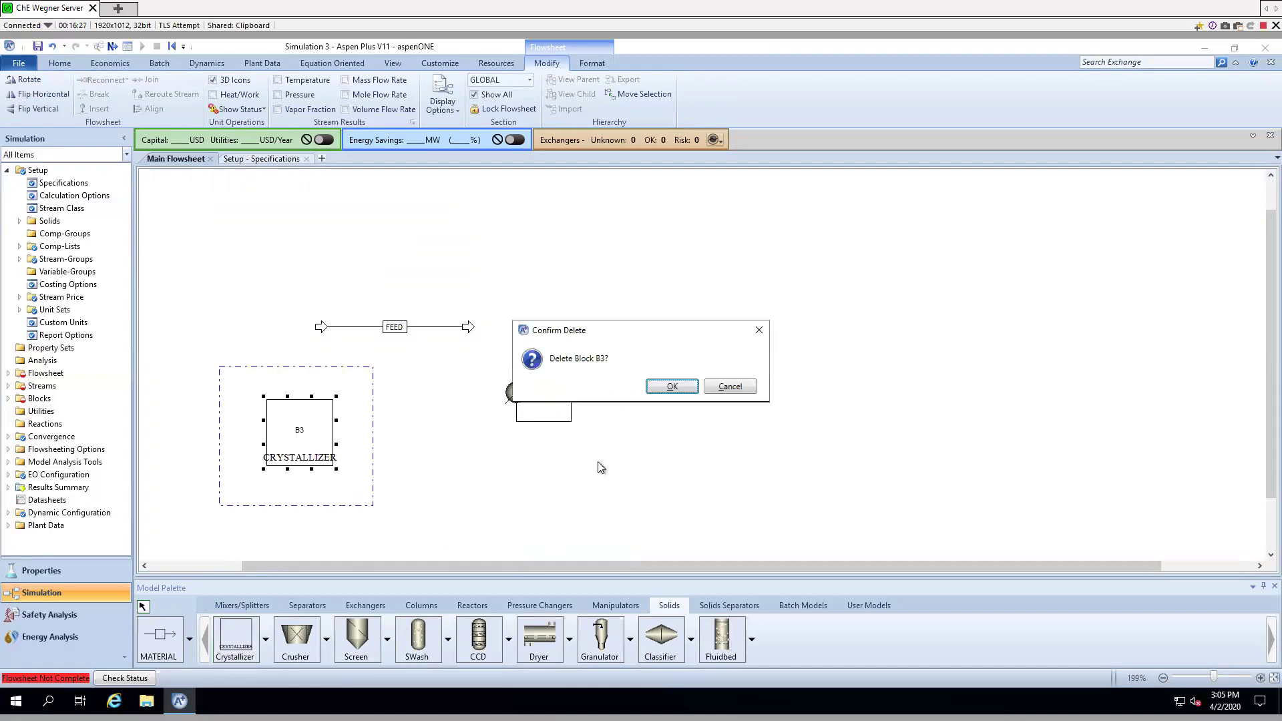
click(672, 387)
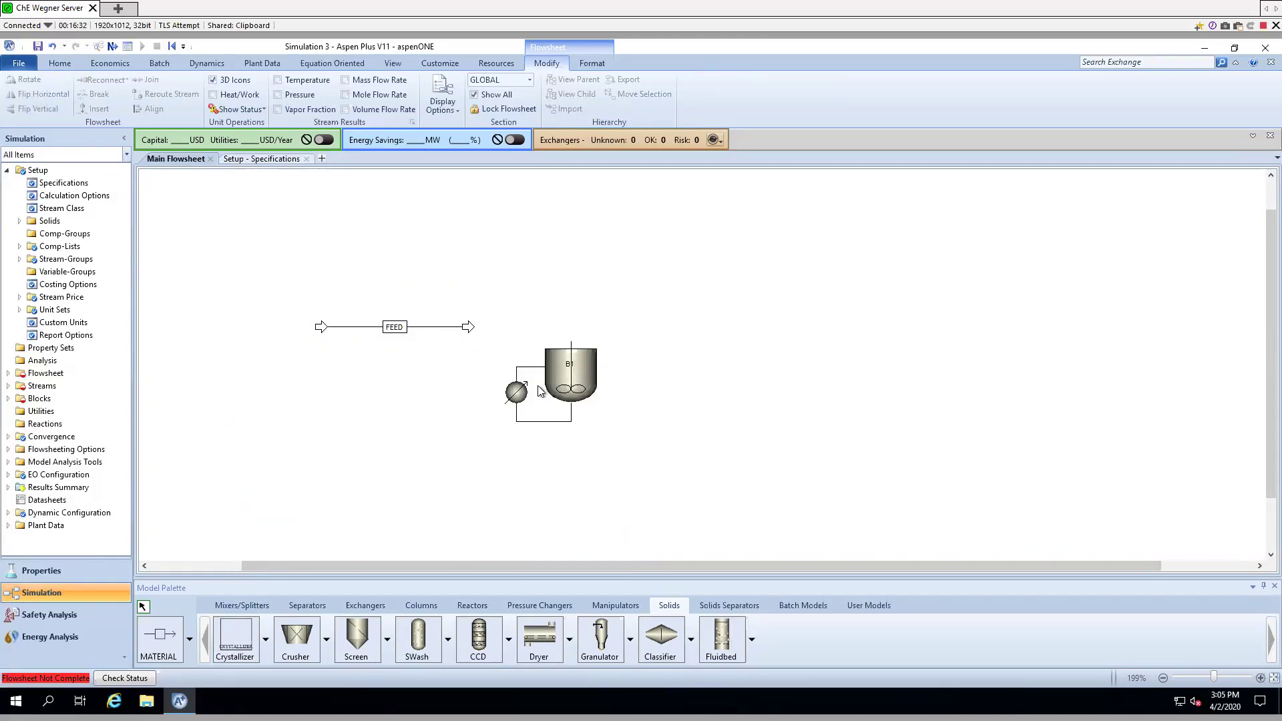
- Reconnect the destination of the FEED stream to the required feed inlet of crystallizer B1
click(179, 621)
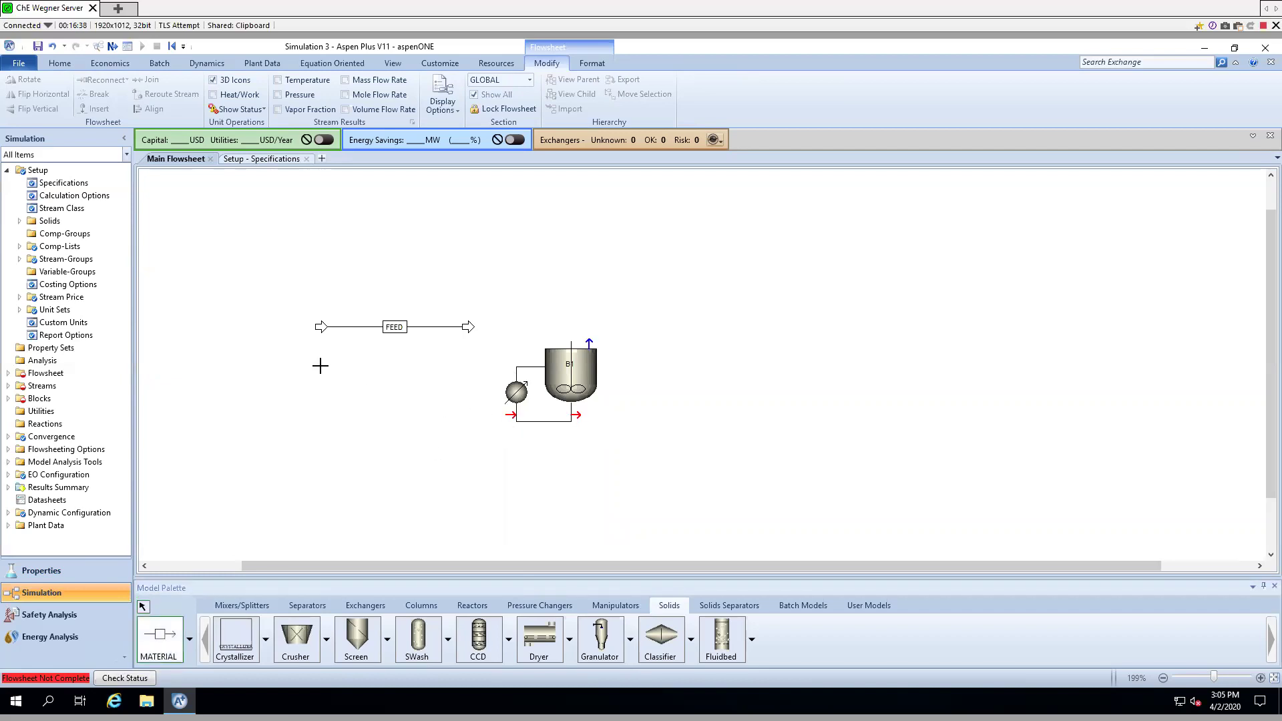
key(Escape)
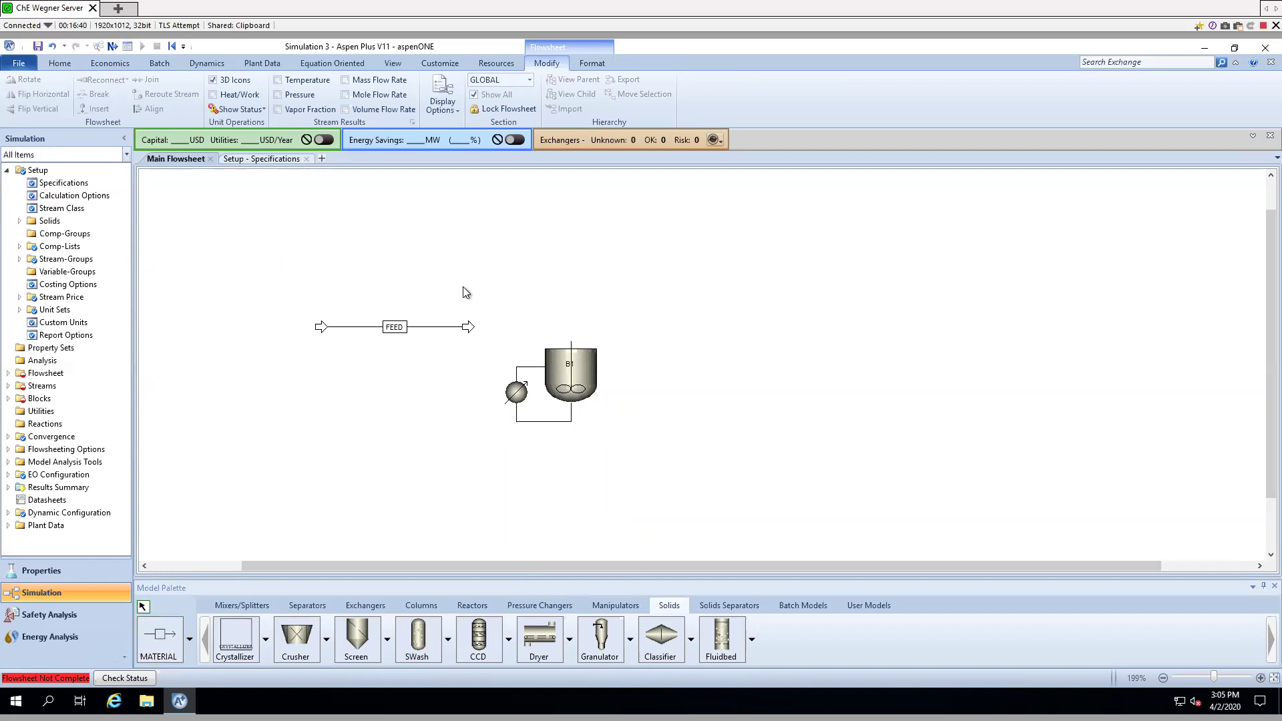
right_click(444, 330)
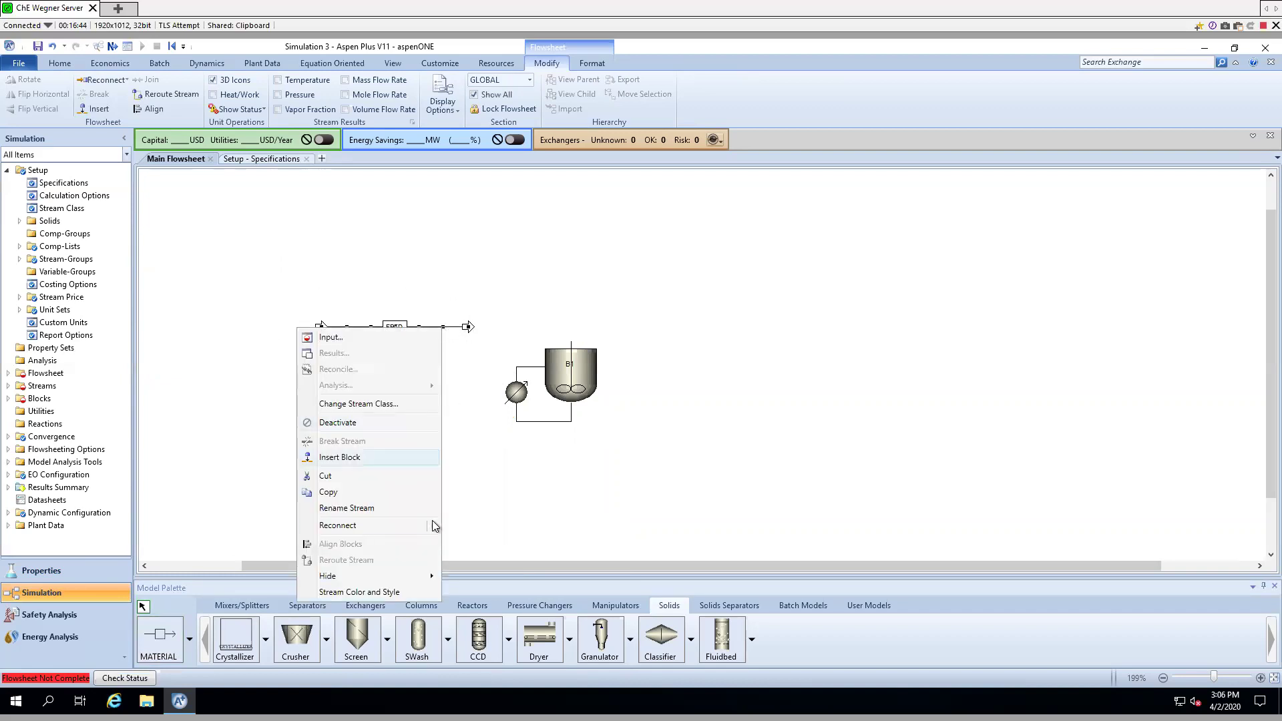
mouse_move(436, 527)
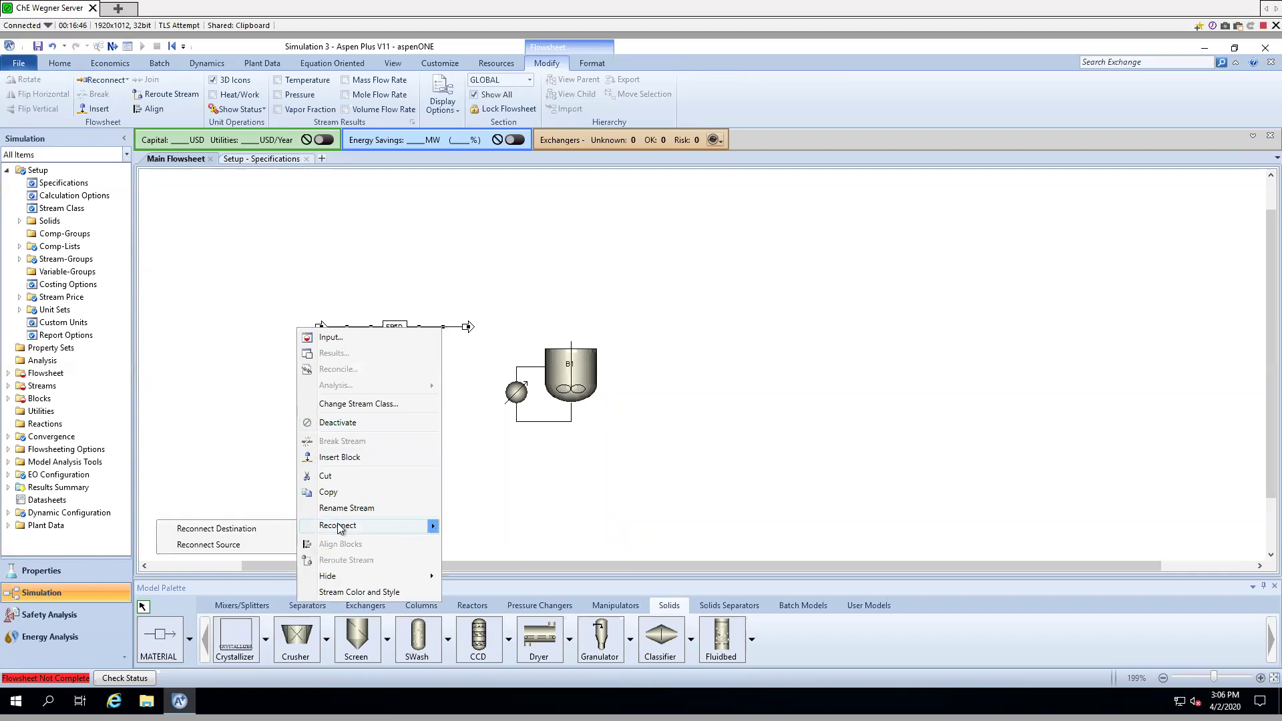
click(271, 527)
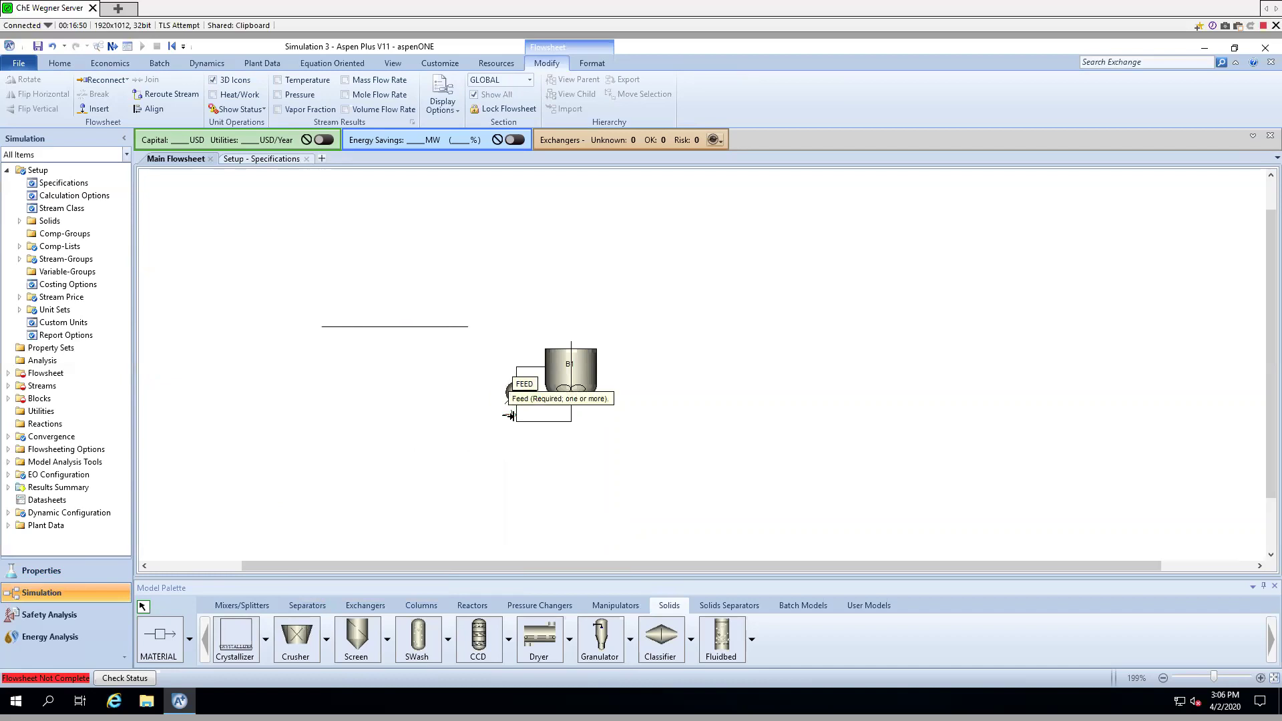
click(509, 415)
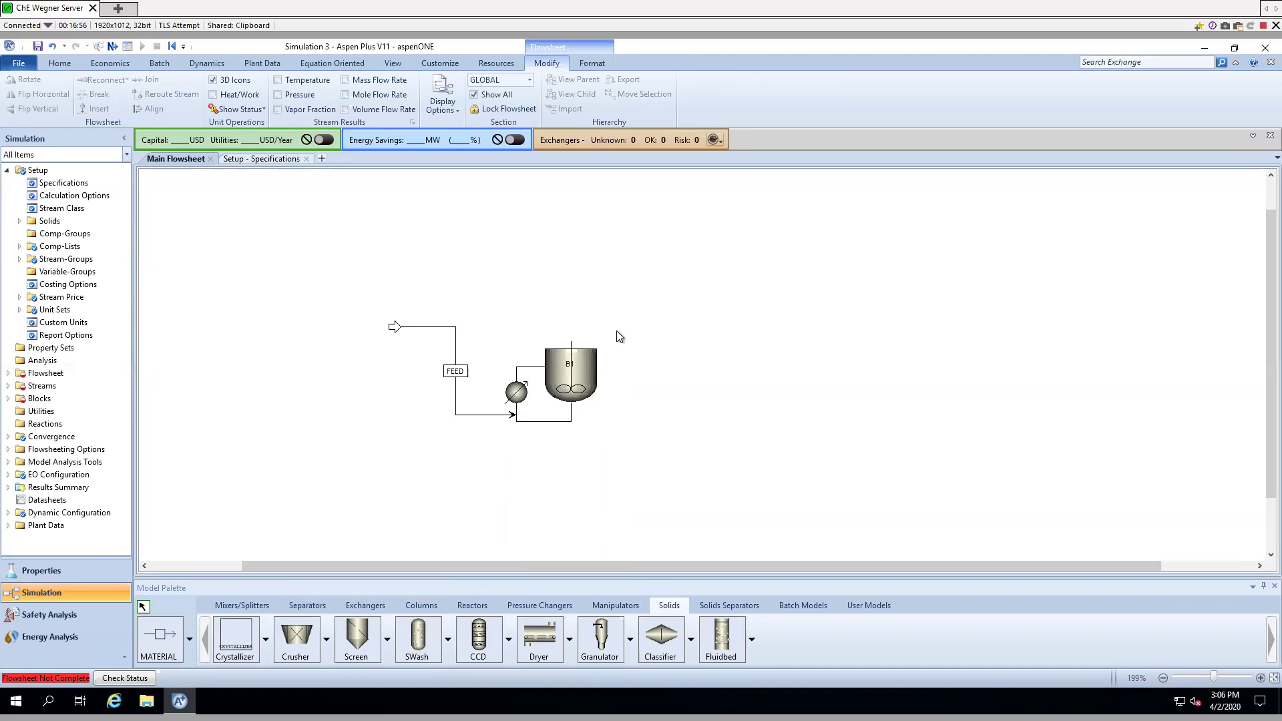
- Draw a material stream from crystallizer B1's required product outlet to the open flowsheet and name it BRINE
click(158, 644)
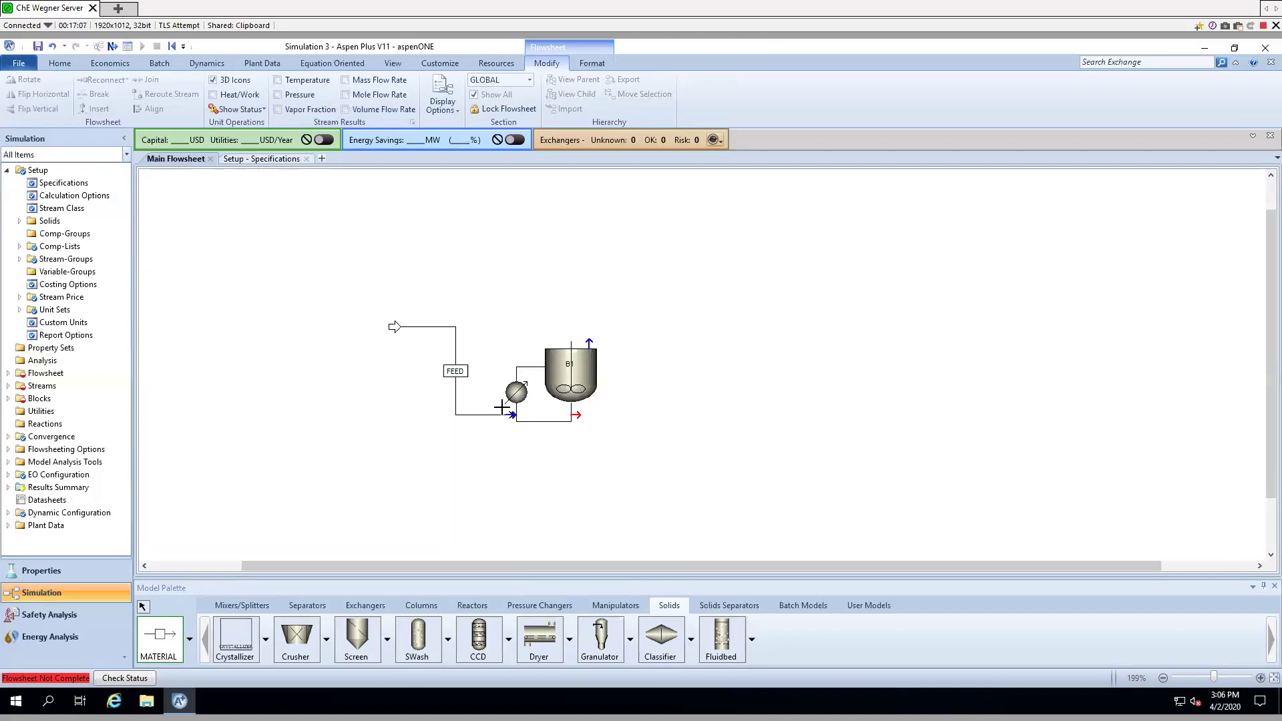
click(579, 416)
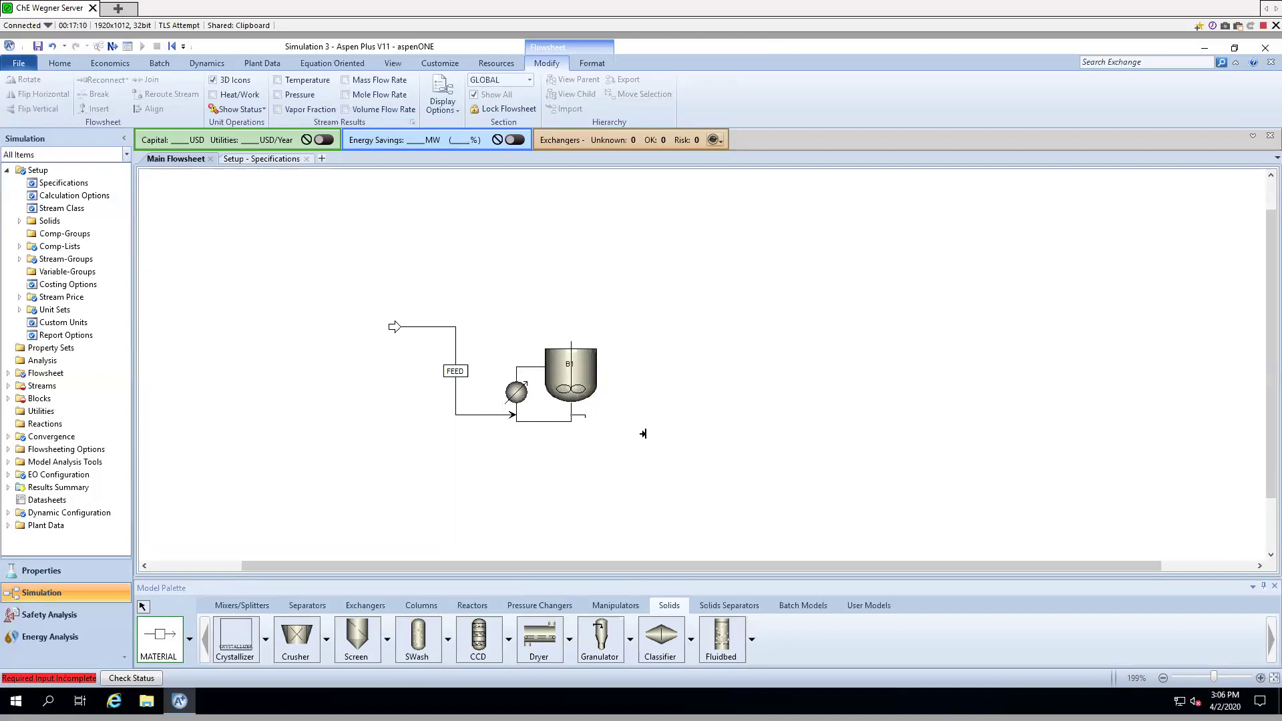
click(722, 469)
right_click(759, 487)
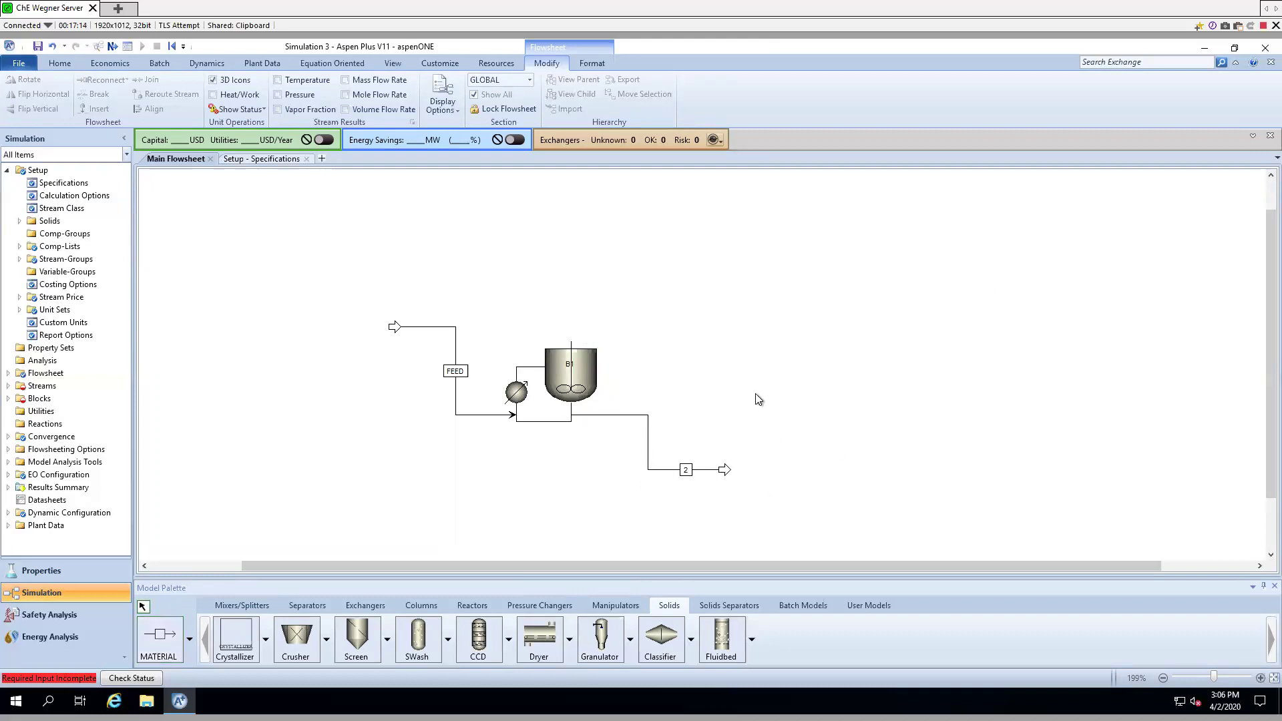
click(685, 469)
click(686, 469)
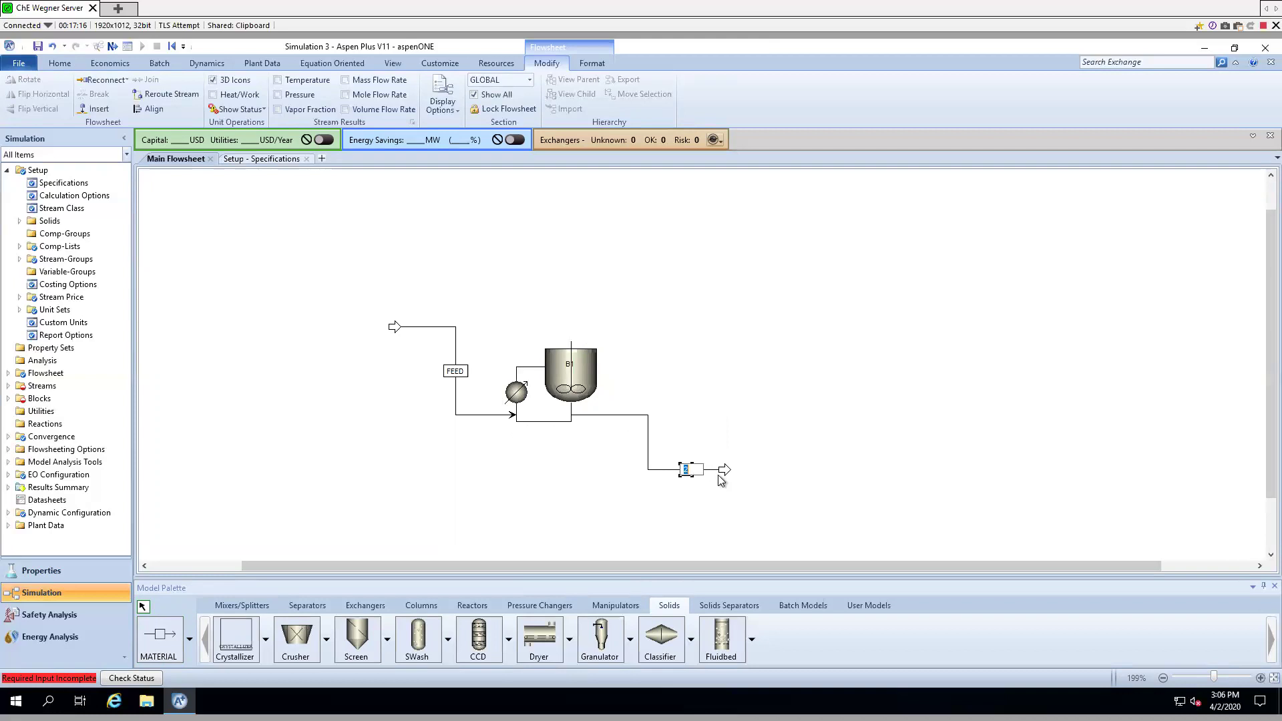
text(BRINE)
click(921, 390)
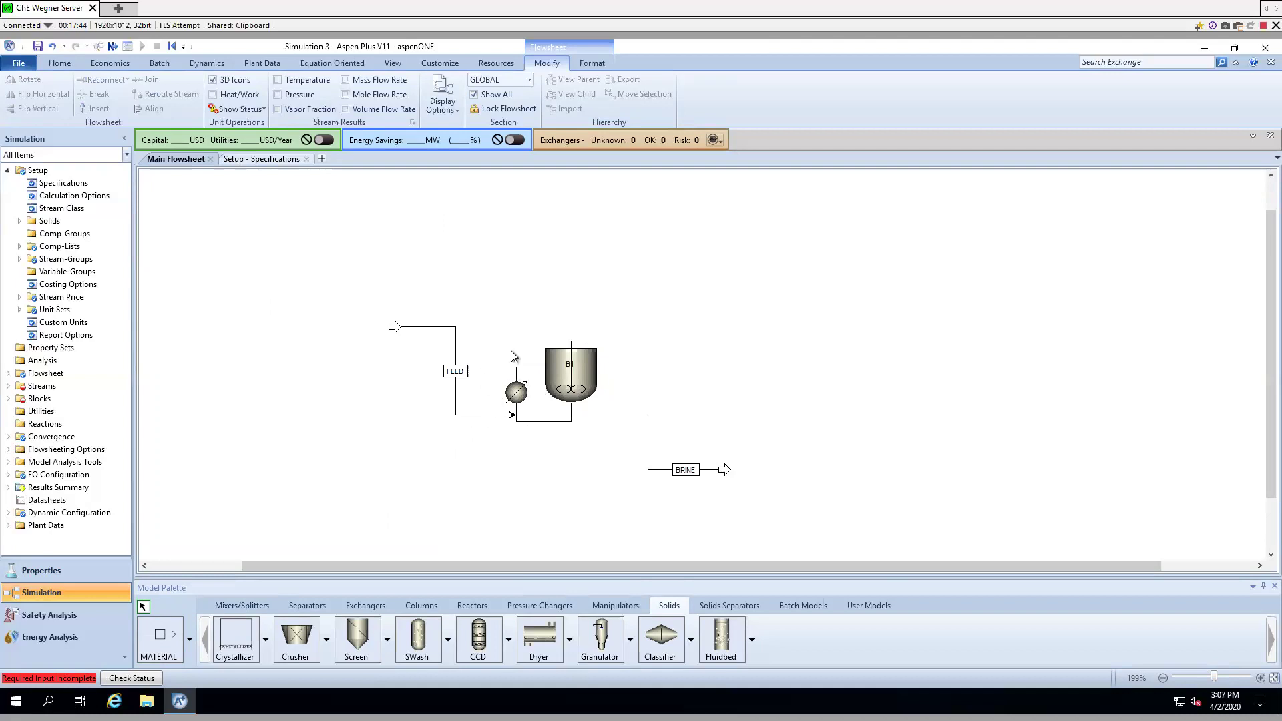
- Delete the existing FEED stream from the flowsheet
click(455, 334)
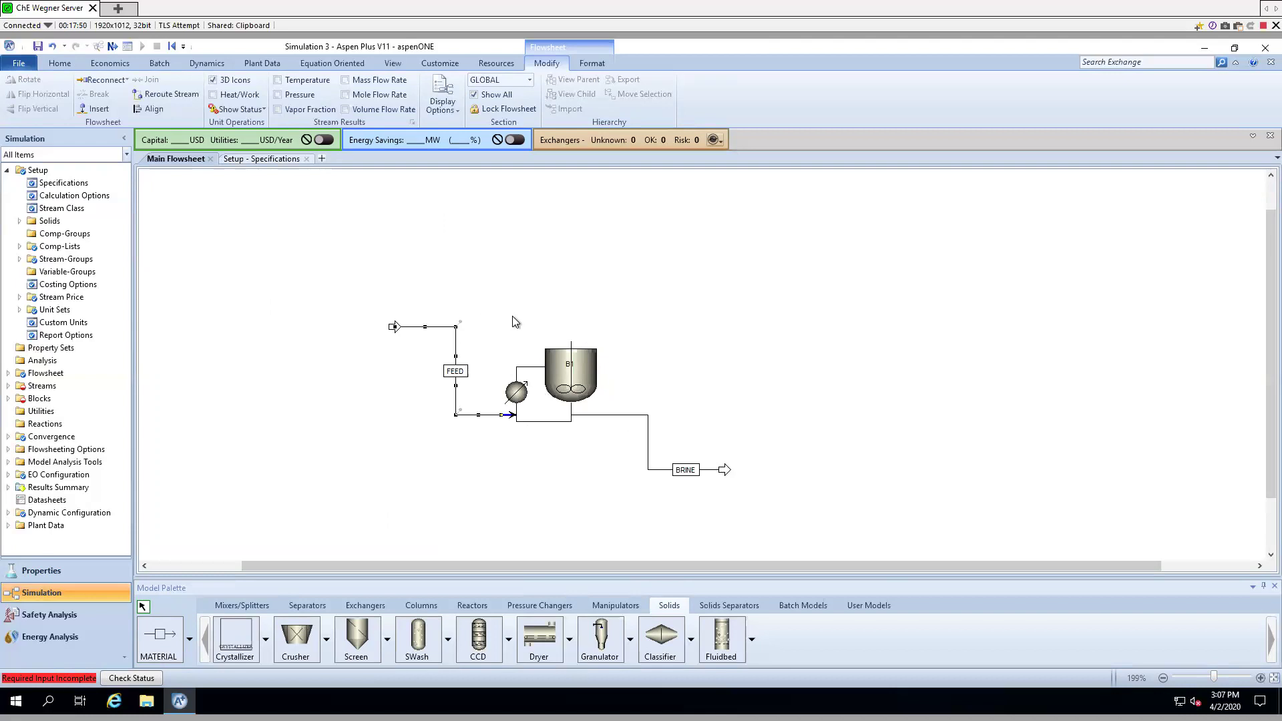
key(Delete)
click(673, 387)
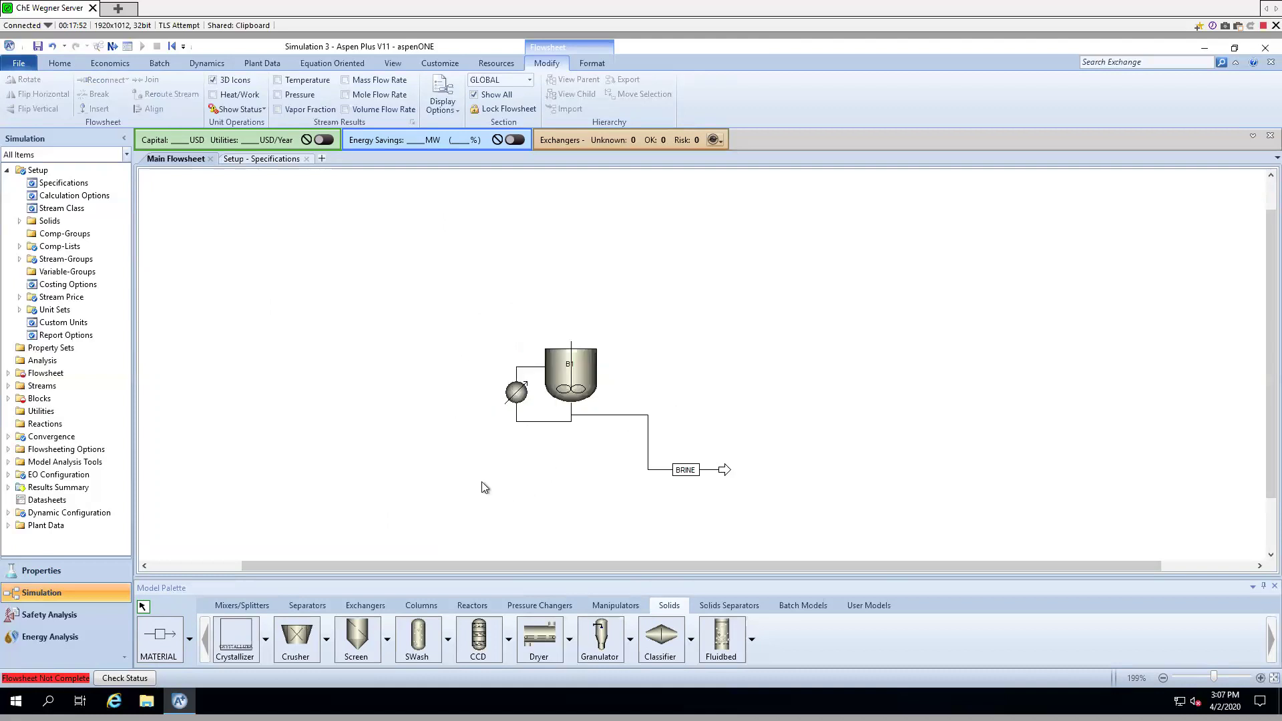
- Draw a new material stream into crystallizer B1's required feed inlet and name it FEED
click(151, 641)
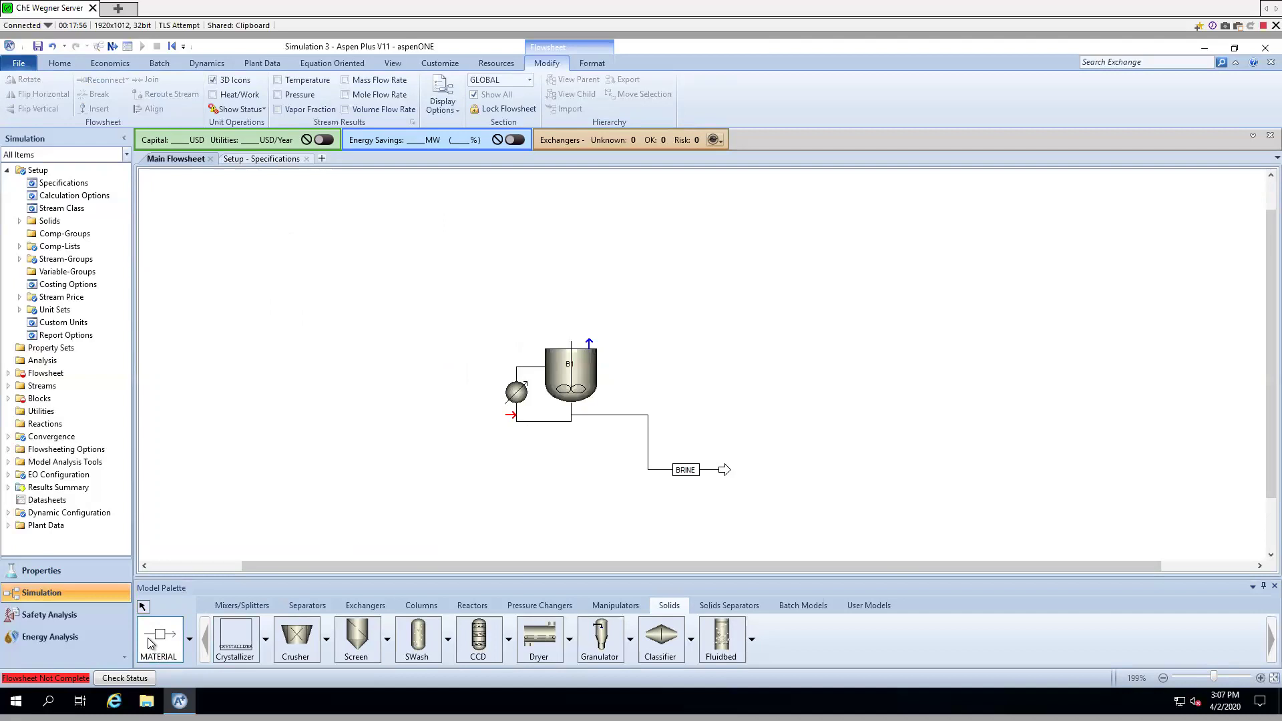
click(511, 414)
click(343, 345)
right_click(399, 465)
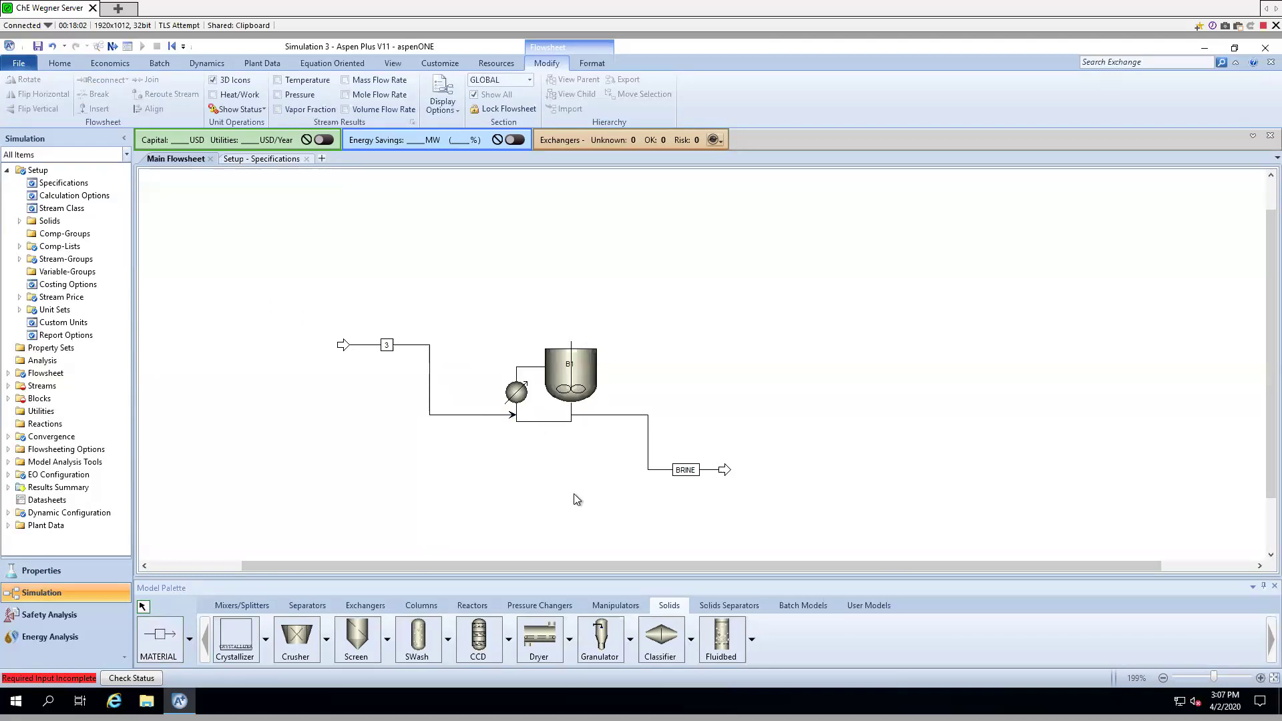
click(388, 345)
text(FEED)
key(Return)
right_click(423, 350)
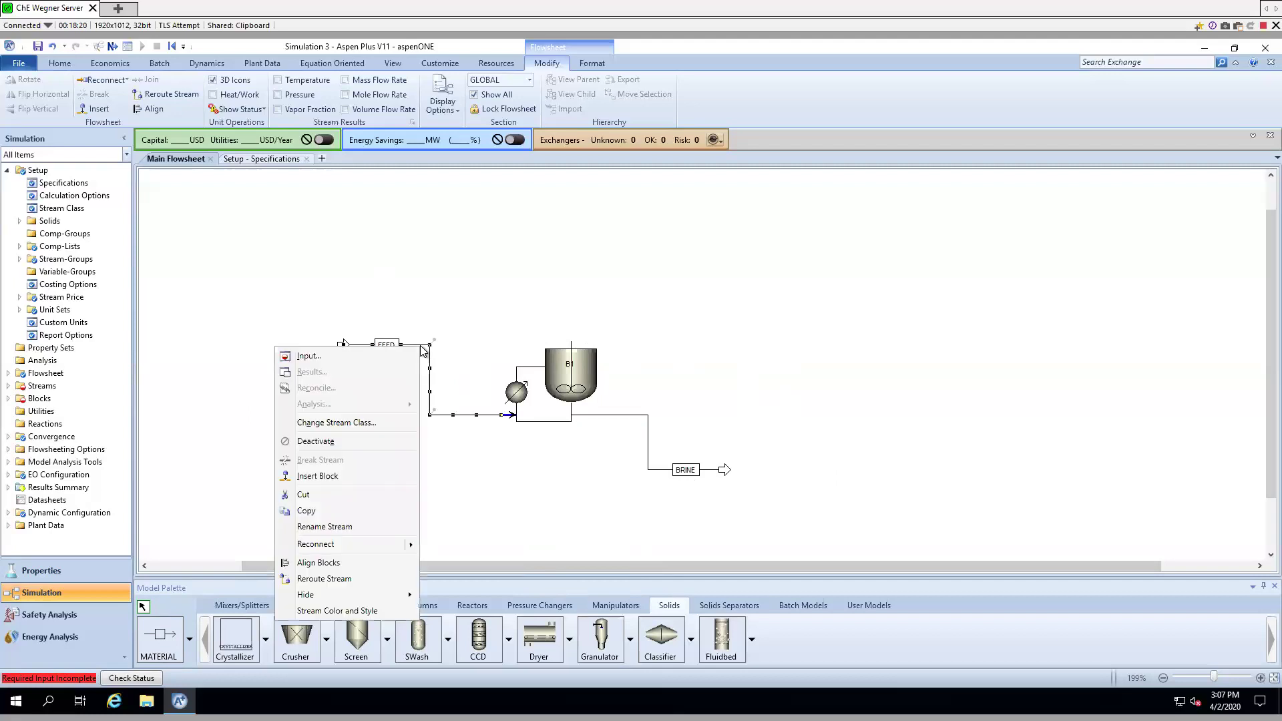
click(402, 311)
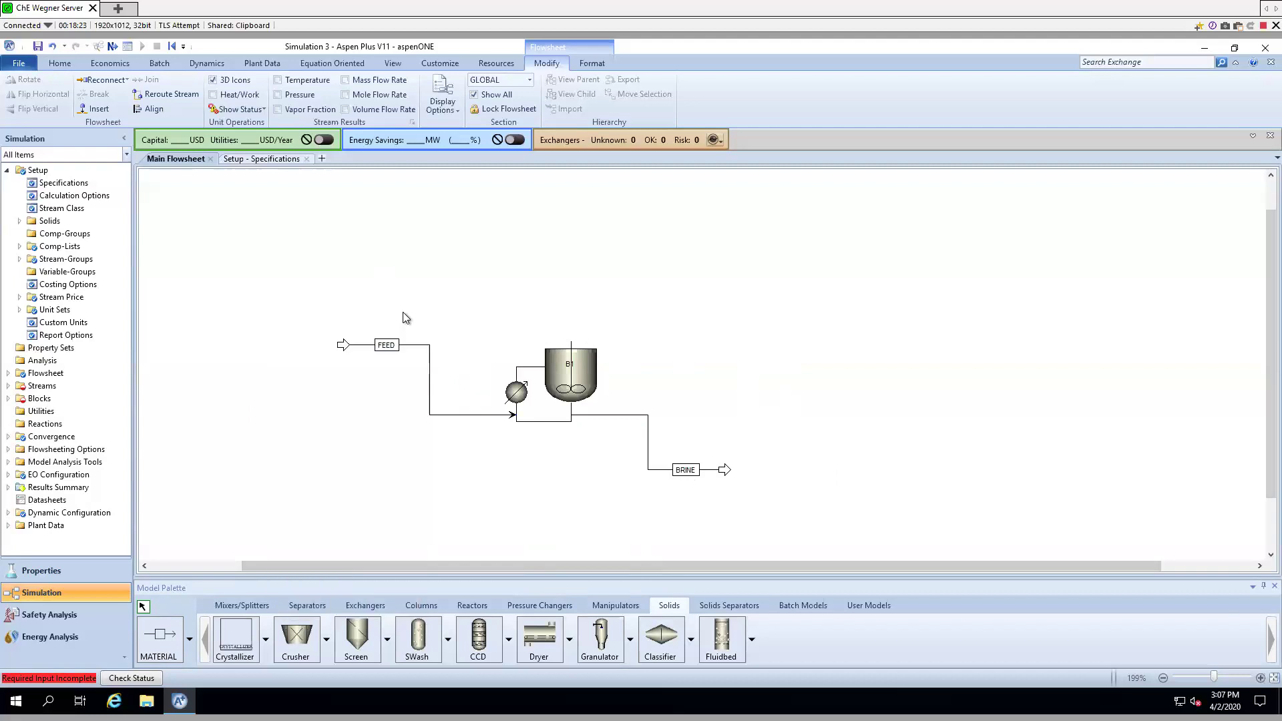
- In the FEED stream input, set the Mixed substream to 20 C and 1 atm
click(418, 348)
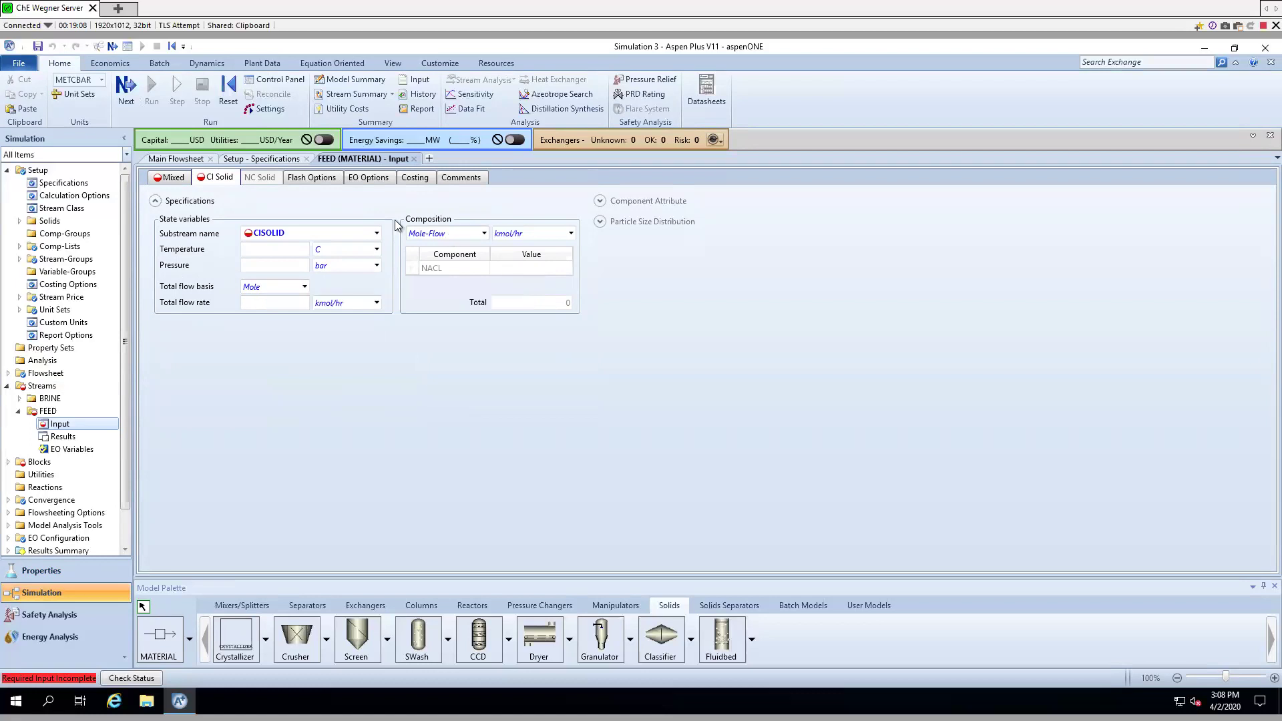
click(184, 182)
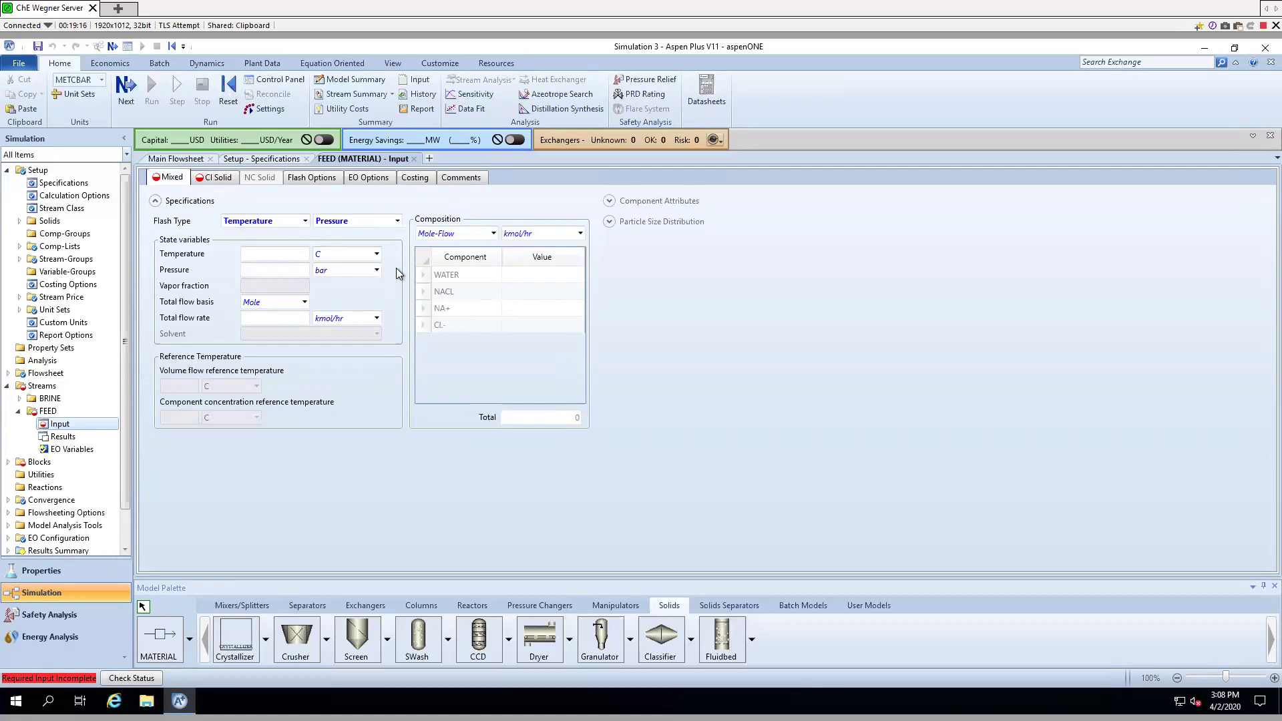
click(293, 255)
text(20)
click(376, 270)
scroll(371, 298, up, 2)
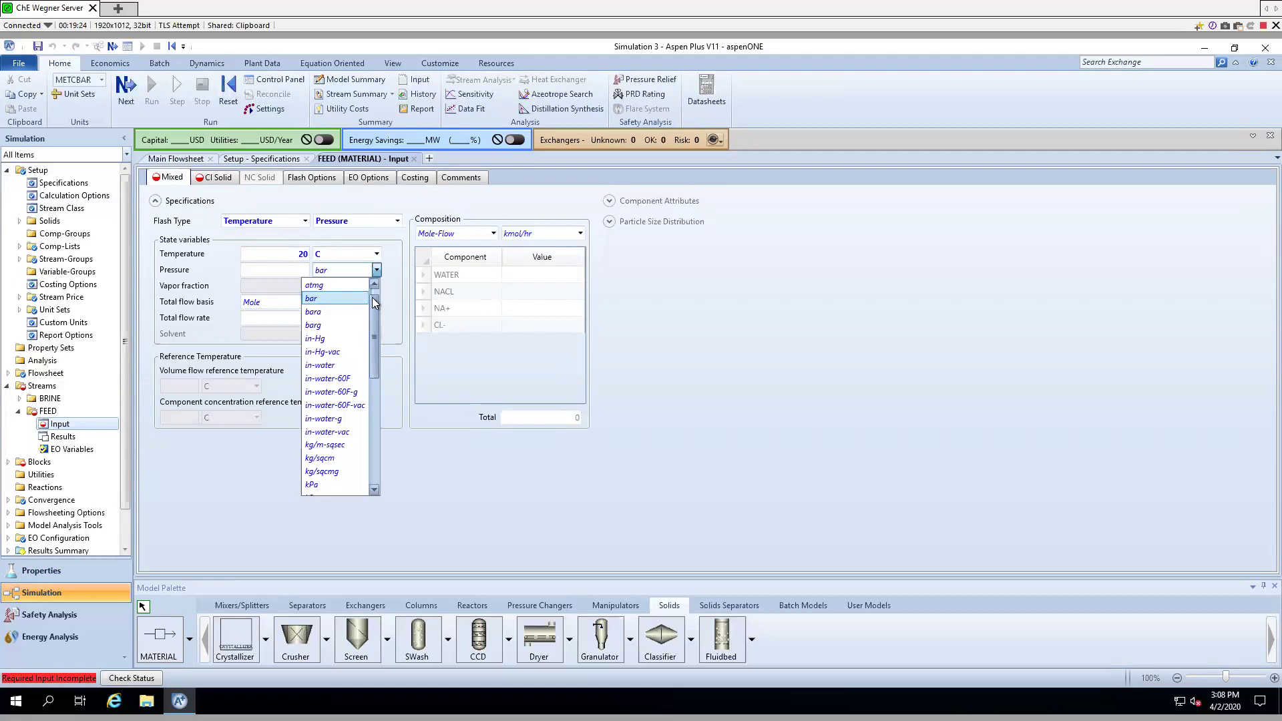
click(328, 286)
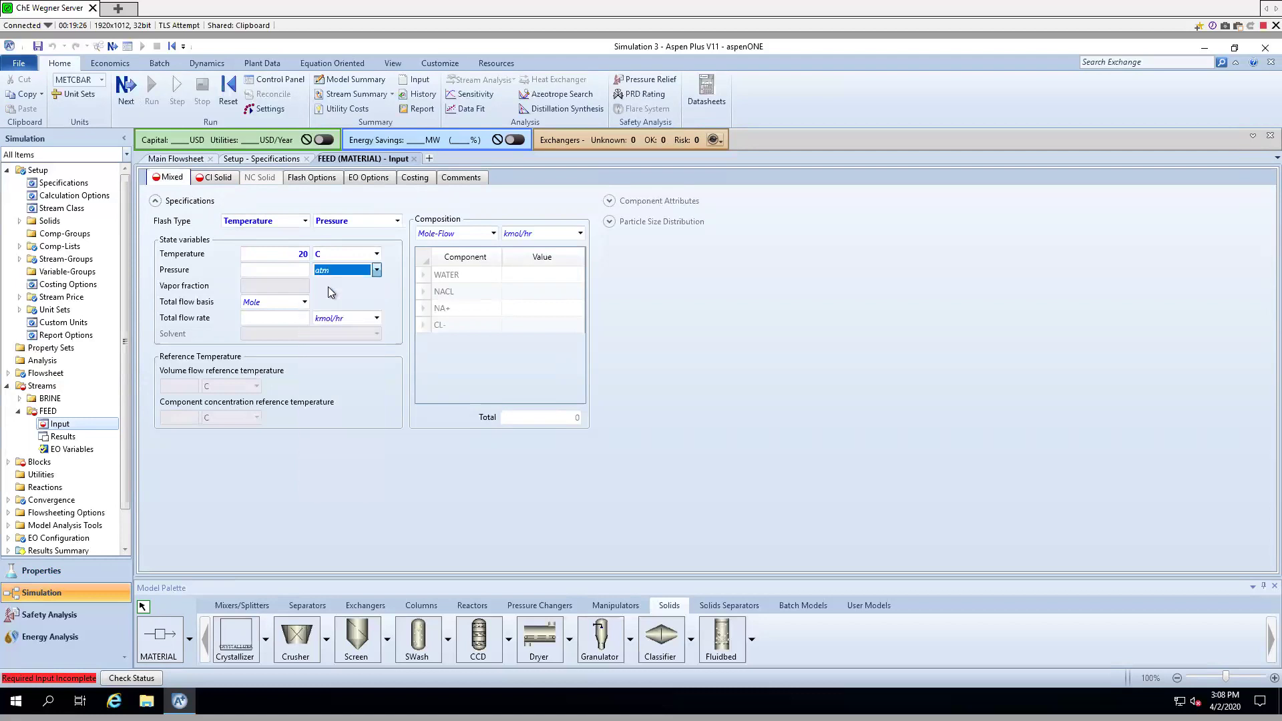
click(283, 274)
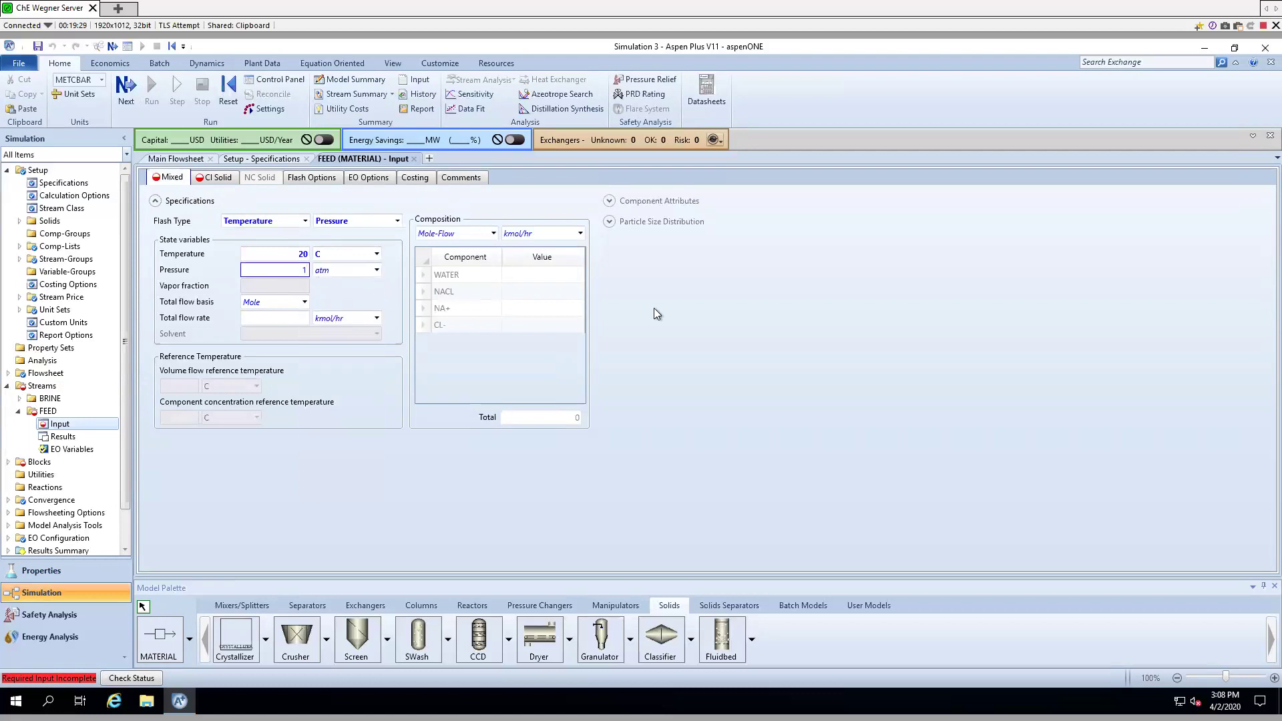
text(1)
key(Return)
- Set the Mixed substream composition to Mass-Flow in gm/sec with 100 for WATER
click(493, 234)
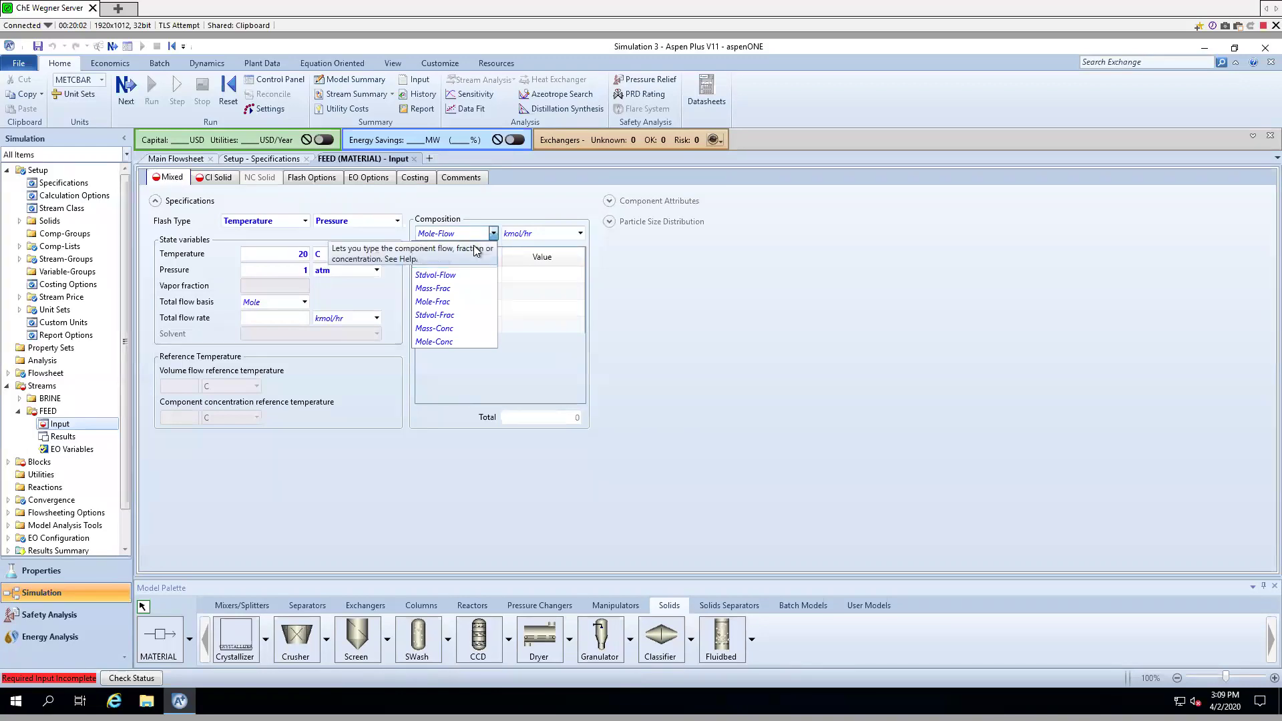
click(474, 245)
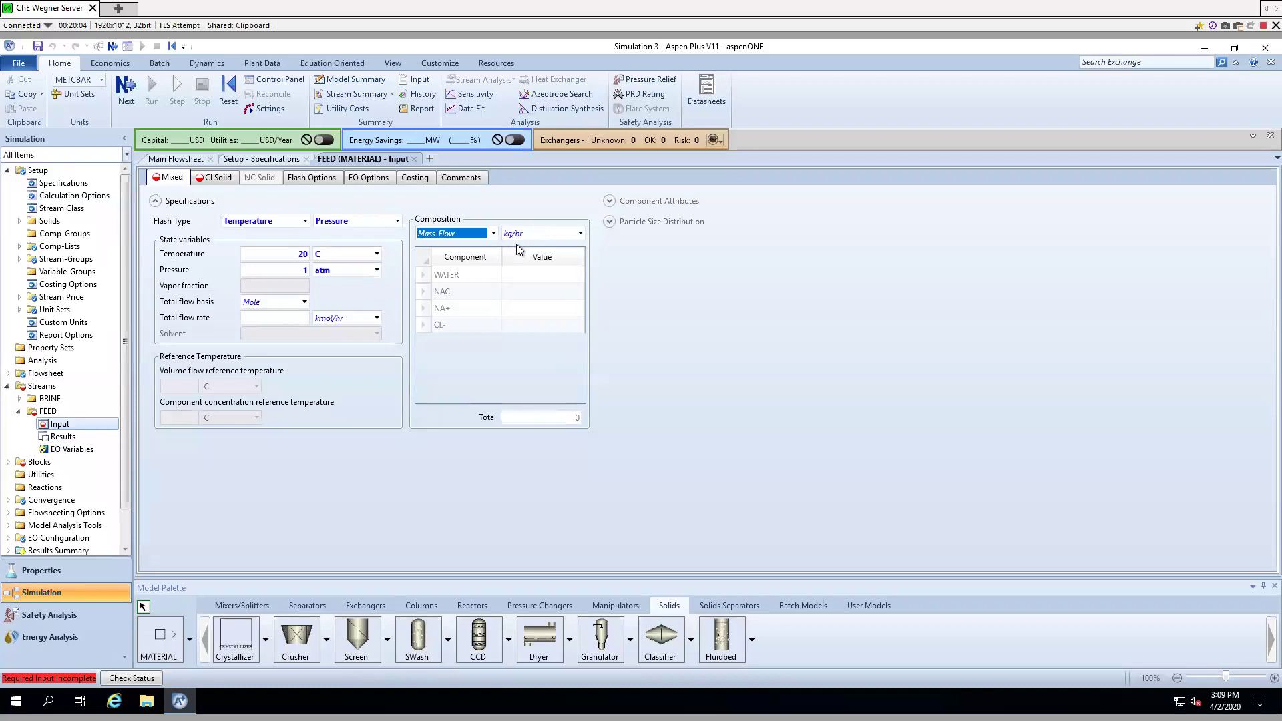
click(580, 234)
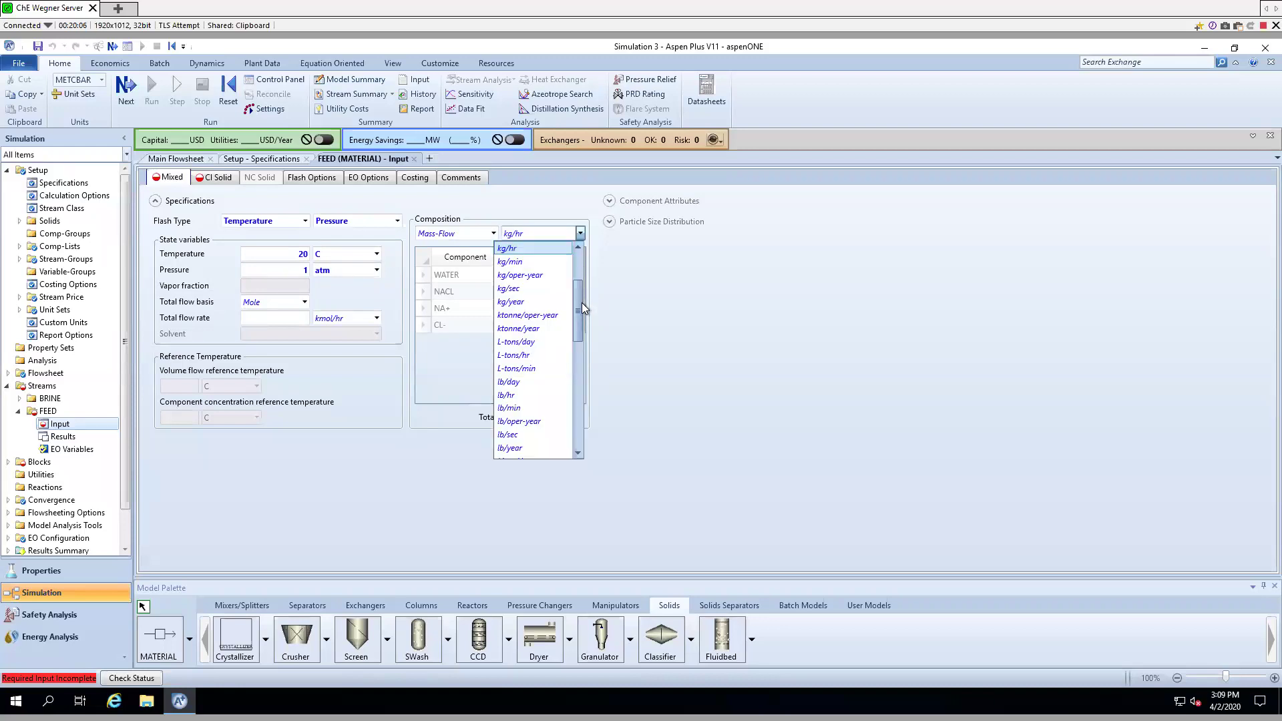
drag(578, 286, 578, 266)
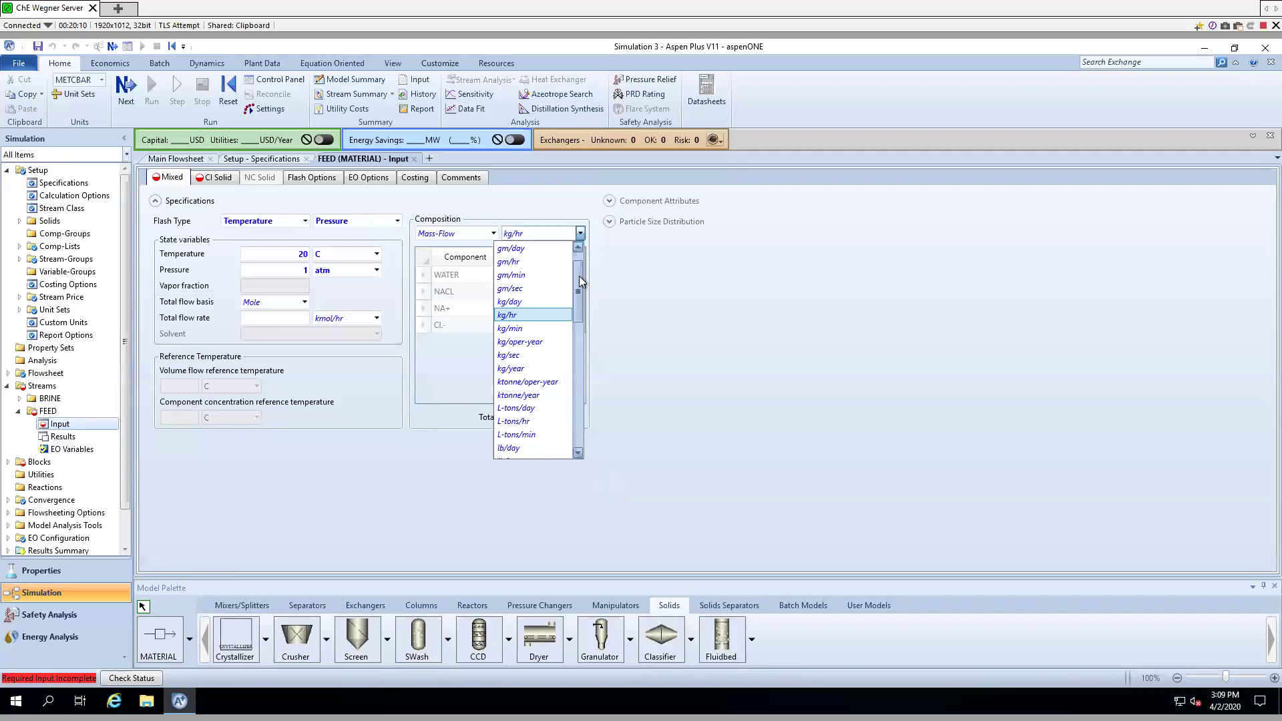
click(530, 289)
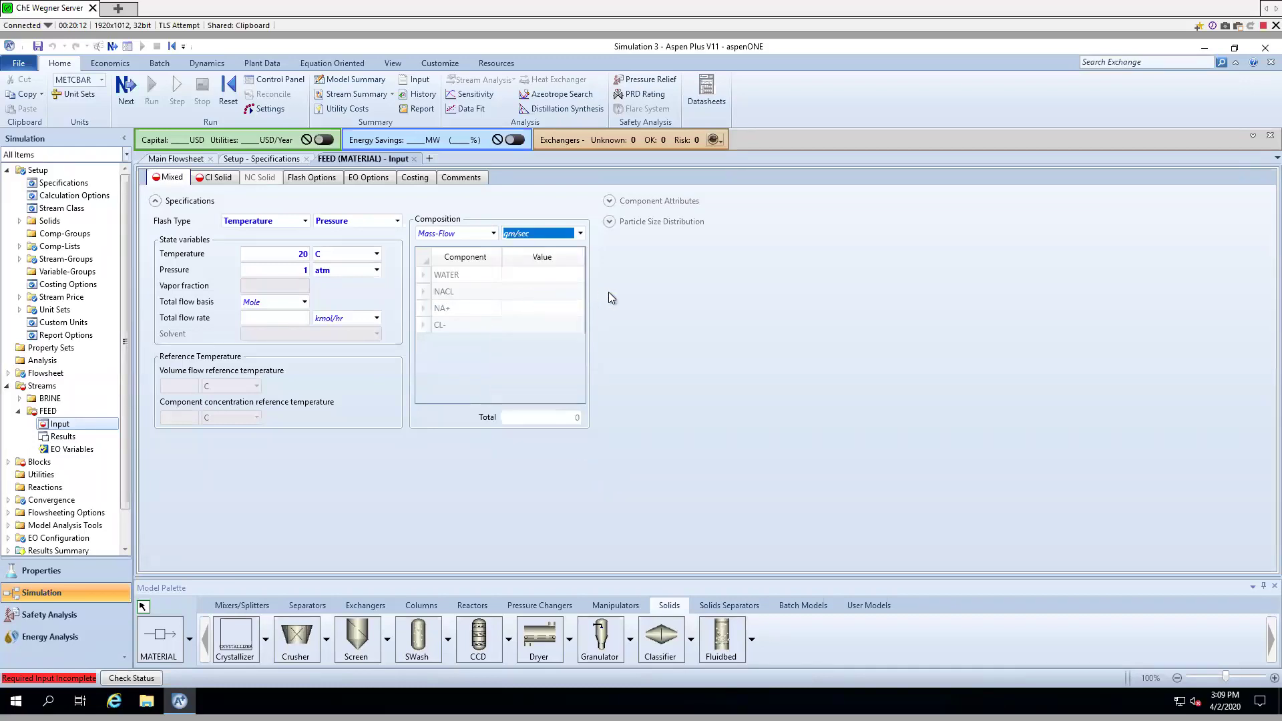
click(561, 275)
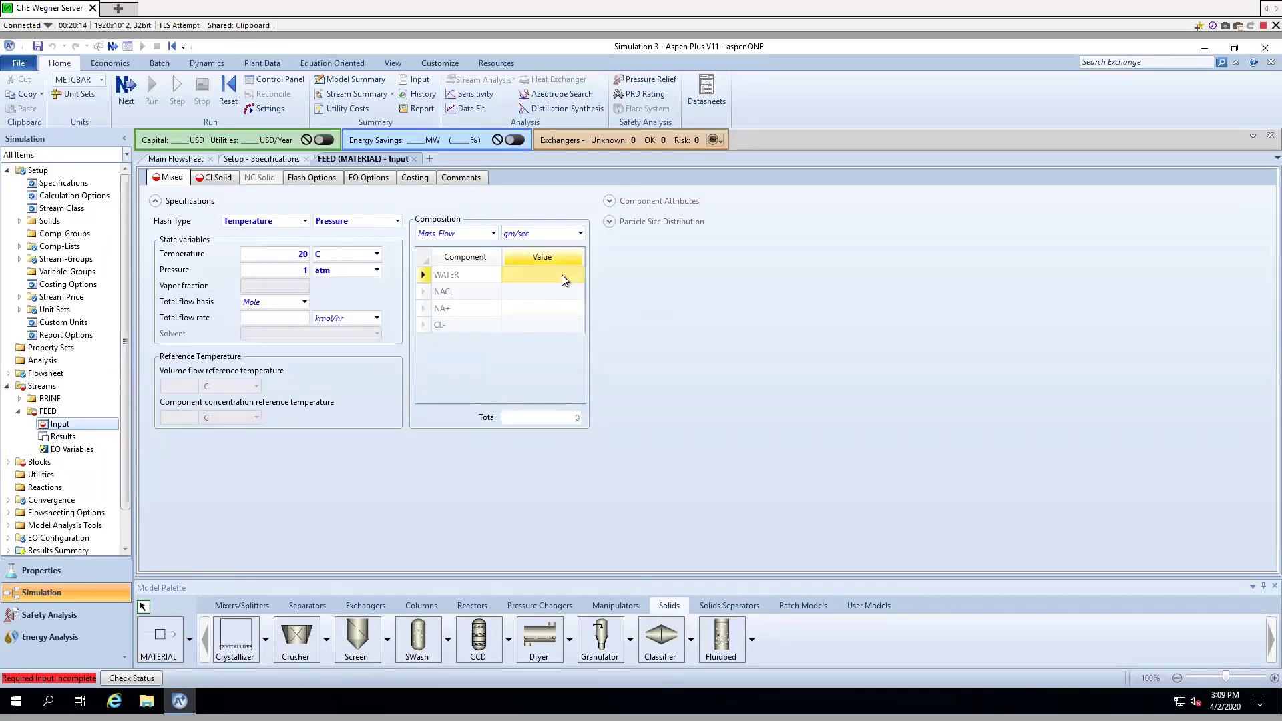
text(100)
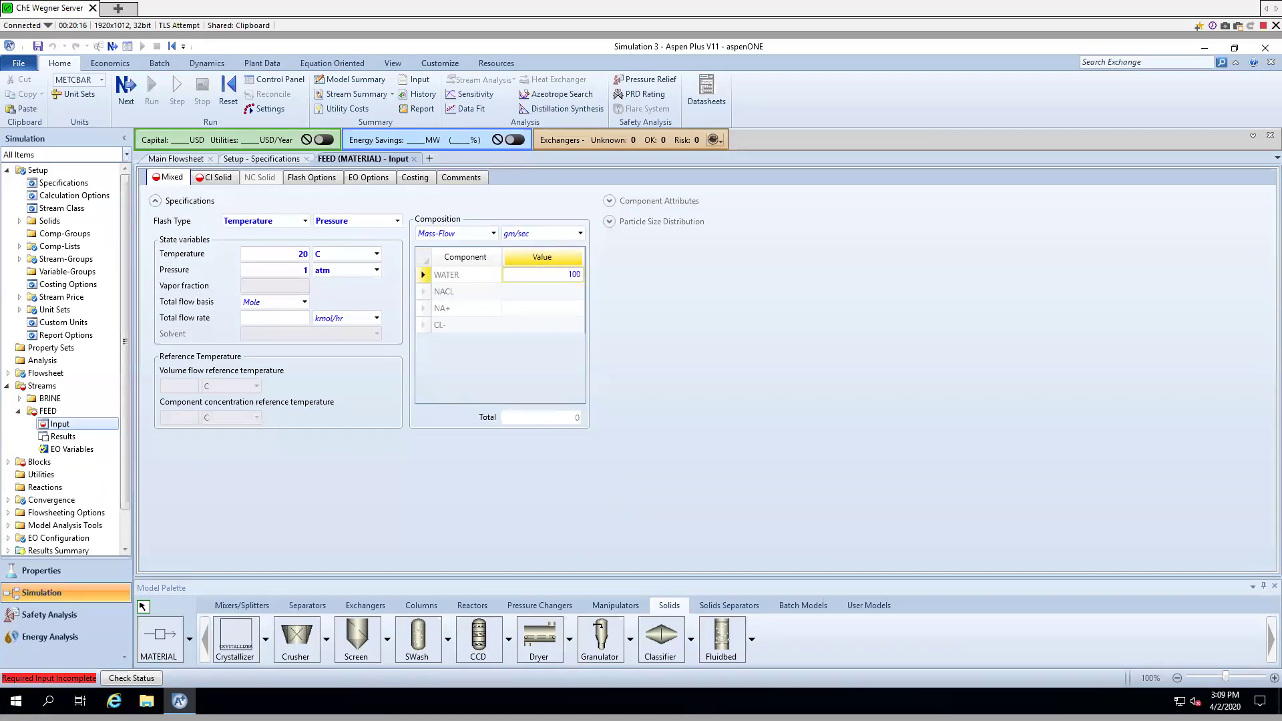
click(614, 286)
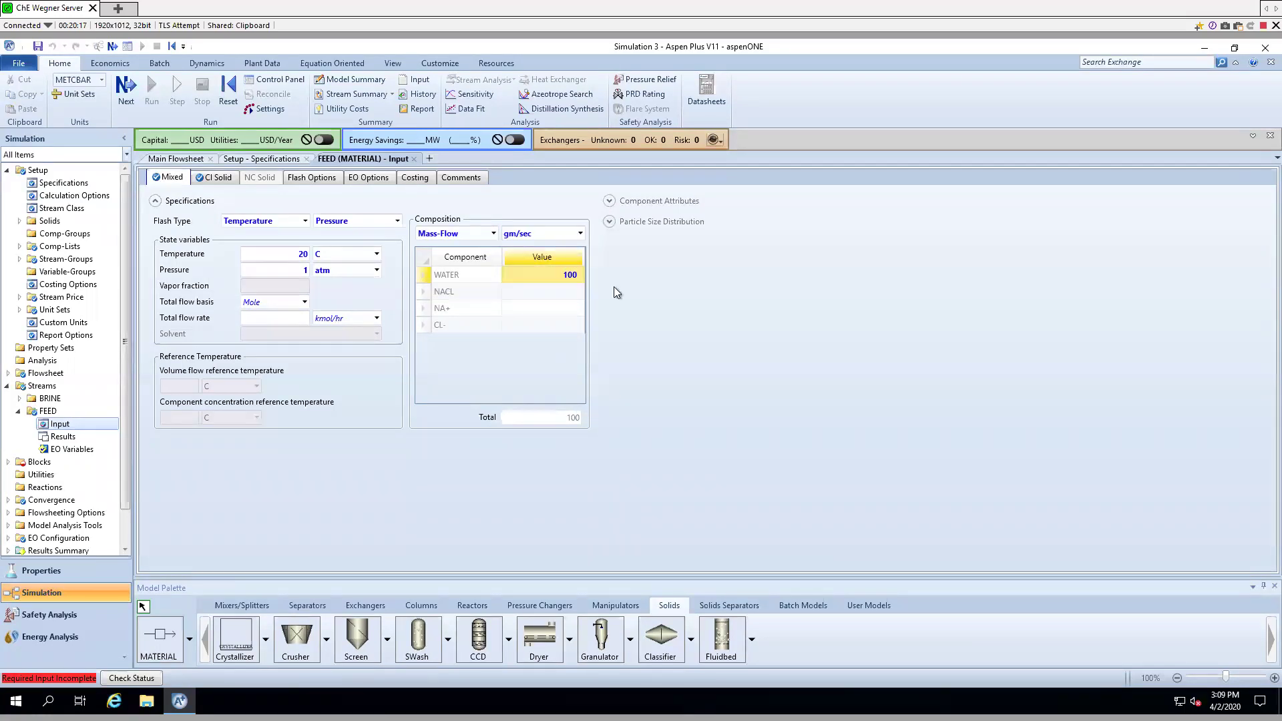
- Set the FEED stream's CI Solid substream to 20 C and 1 atm
click(220, 180)
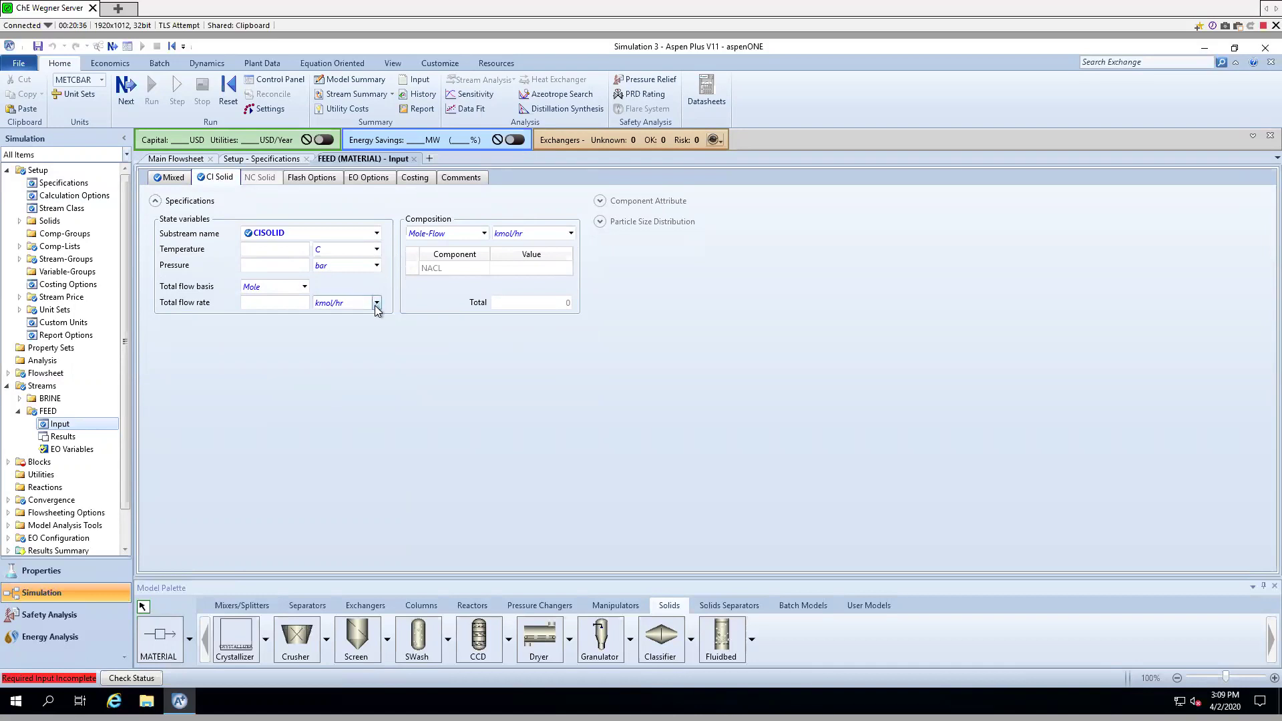
click(291, 248)
text(20)
key(Tab)
click(377, 266)
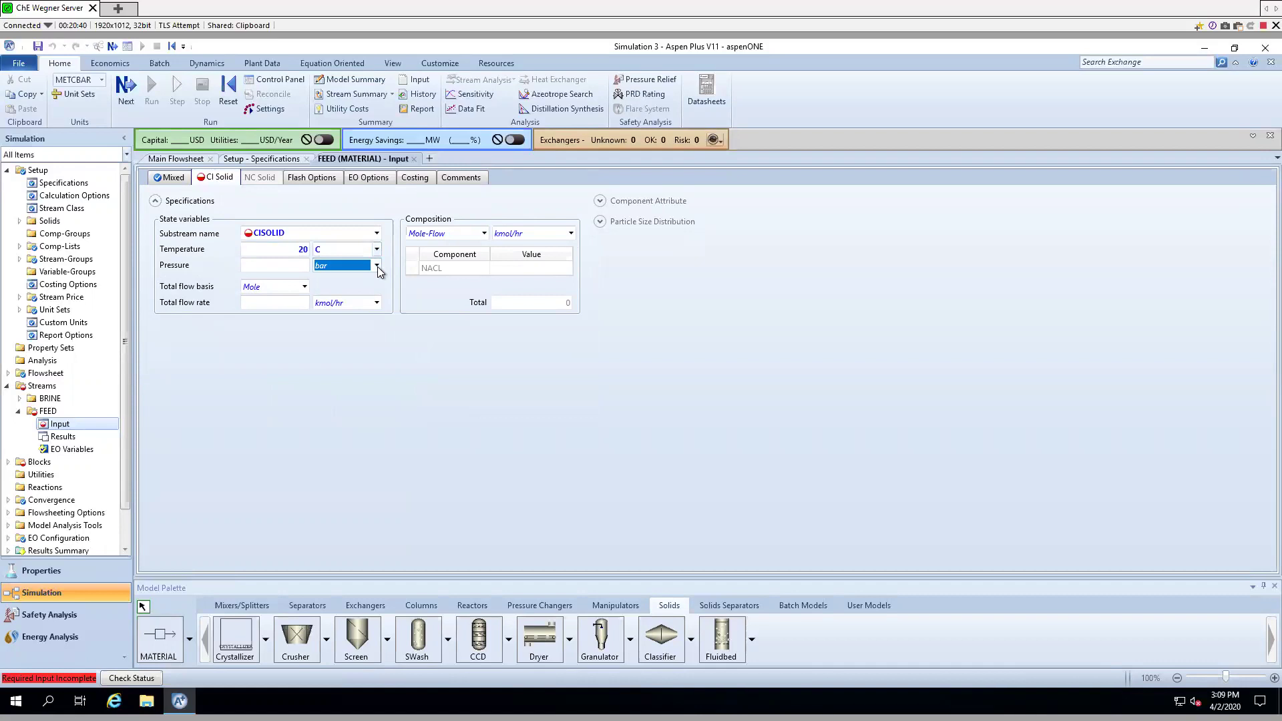
click(377, 266)
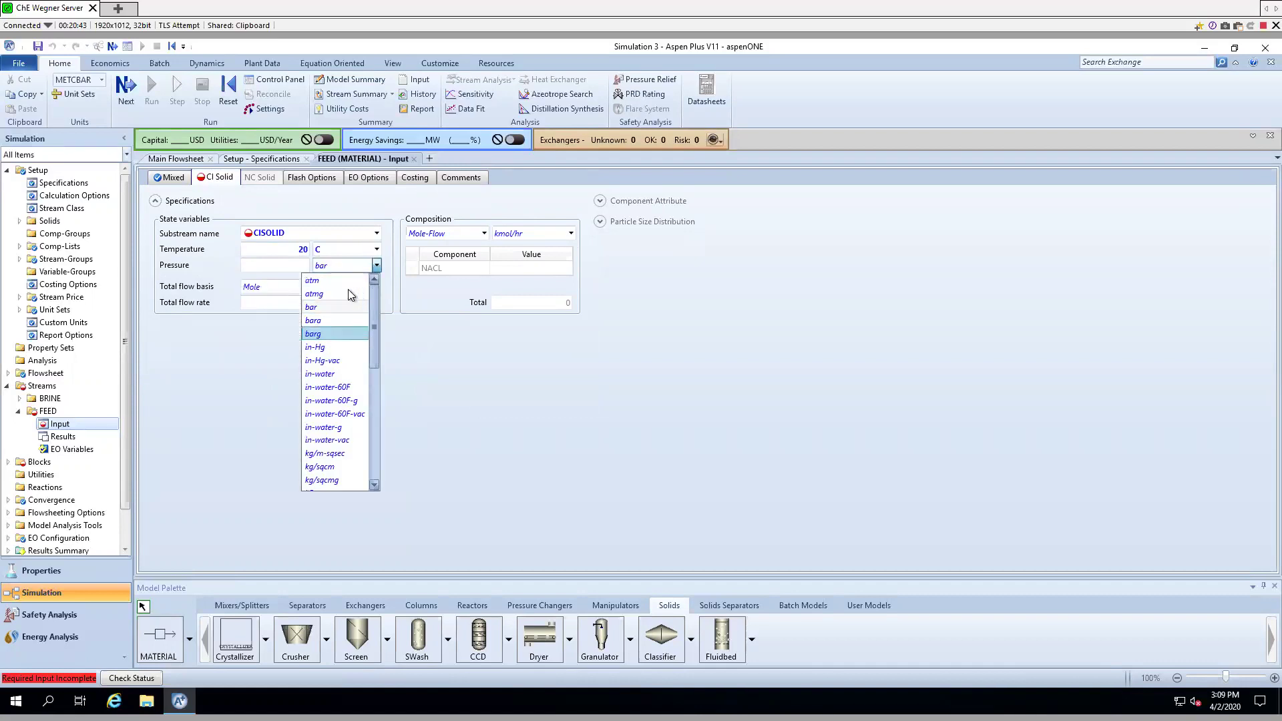
click(338, 281)
click(273, 267)
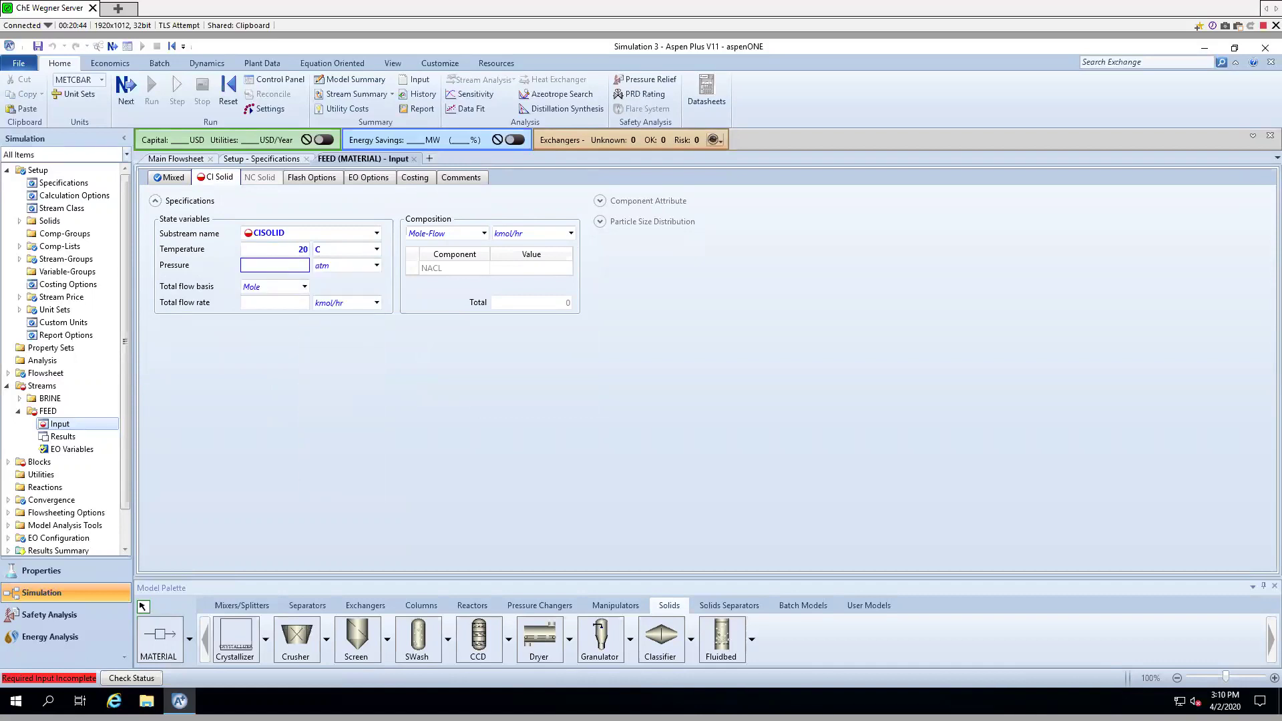
click(333, 418)
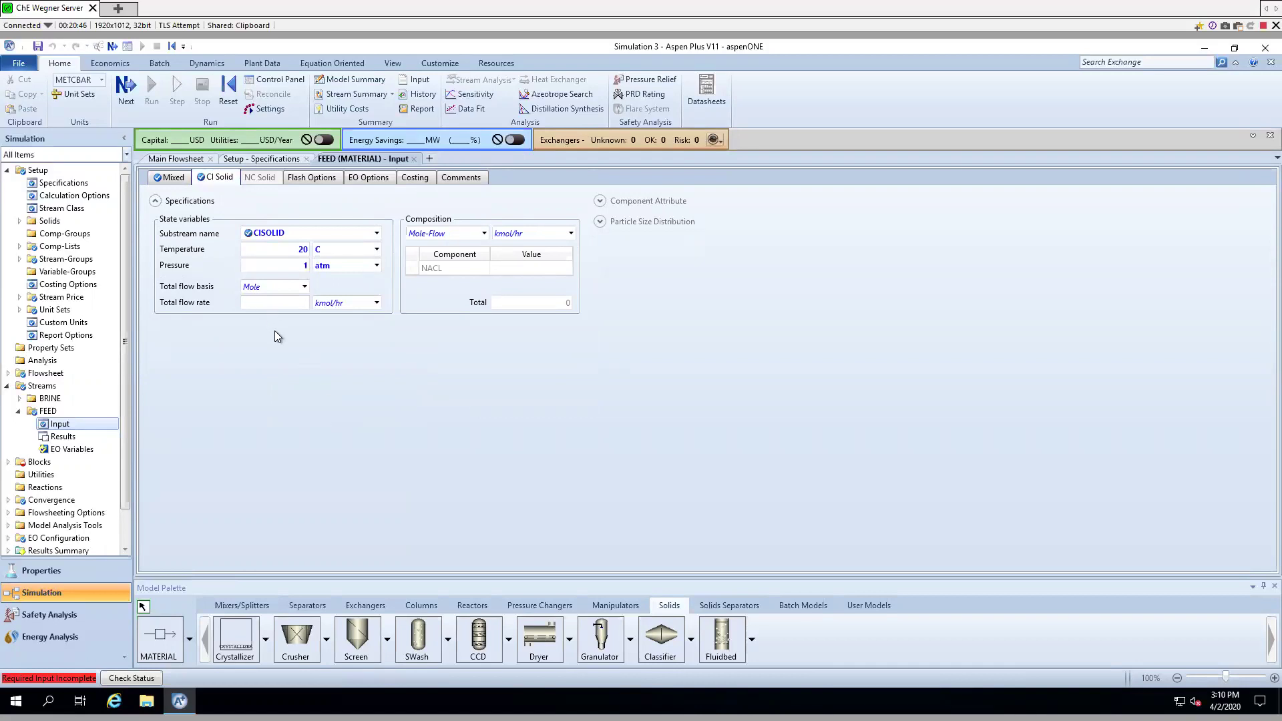
- Set the CI Solid substream composition to Mass-Flow in gm/sec with 100 for NACL
click(172, 178)
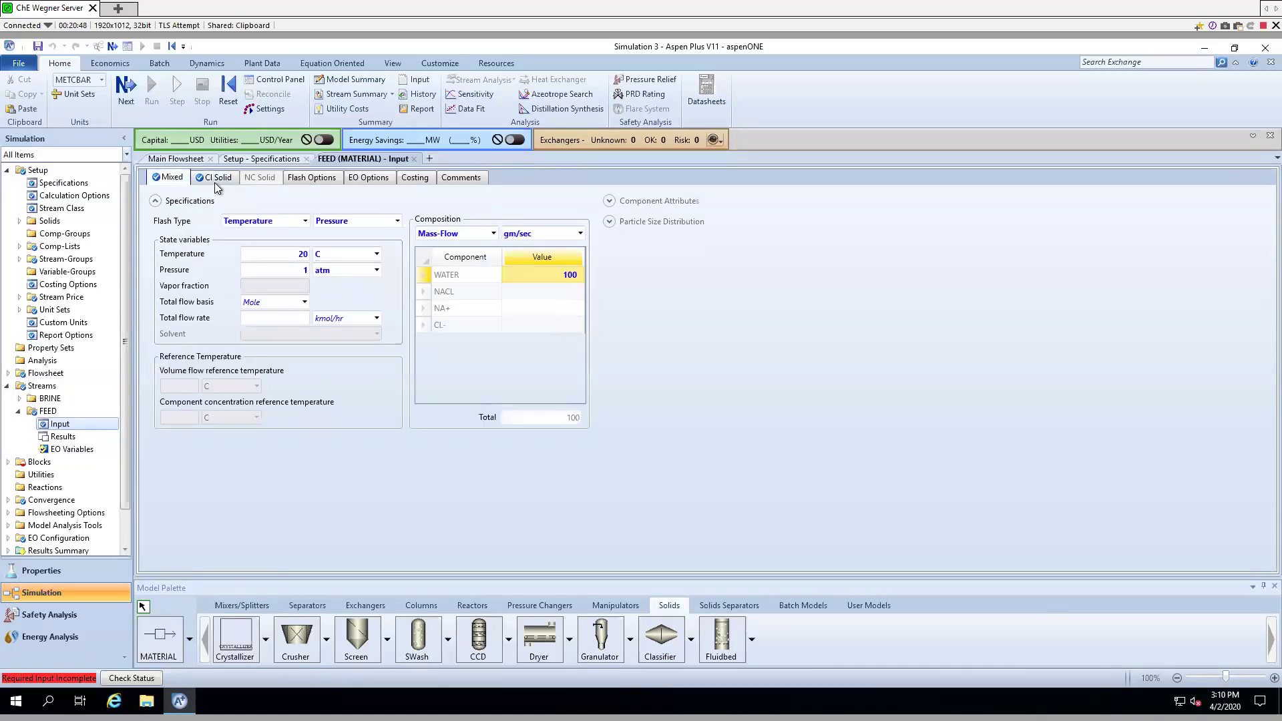
click(213, 179)
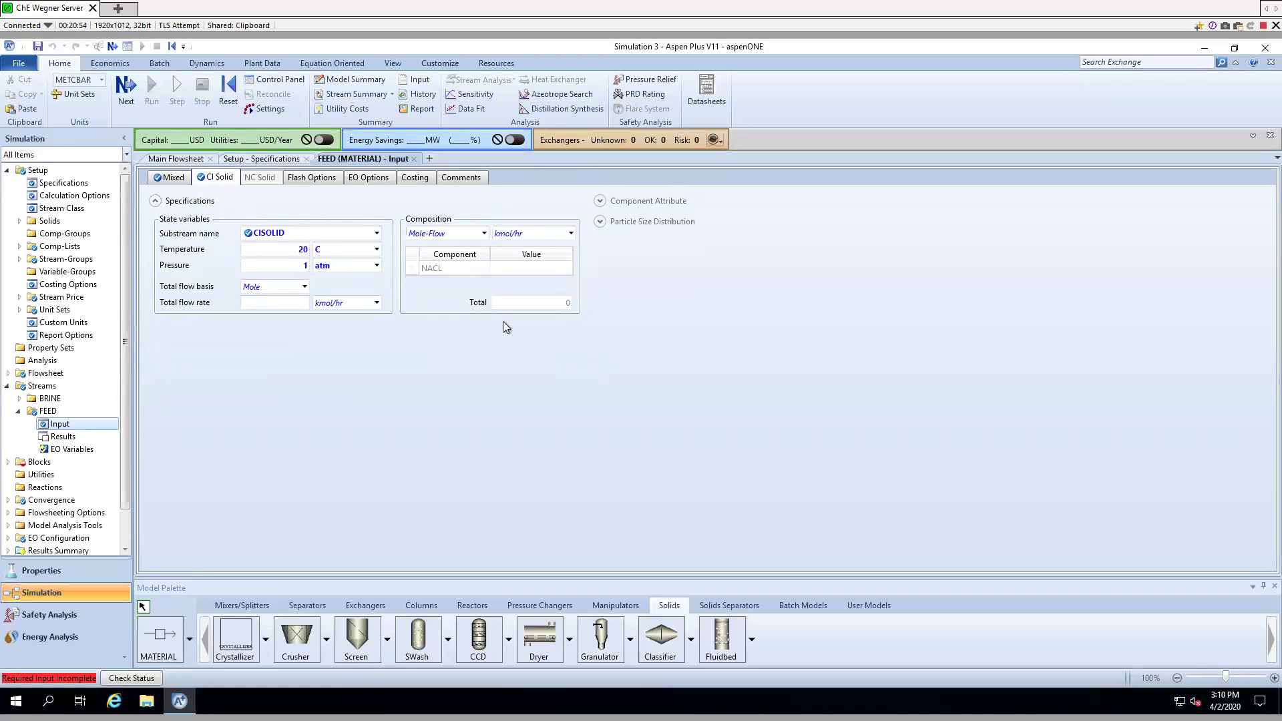
click(484, 235)
click(483, 249)
click(570, 235)
click(571, 235)
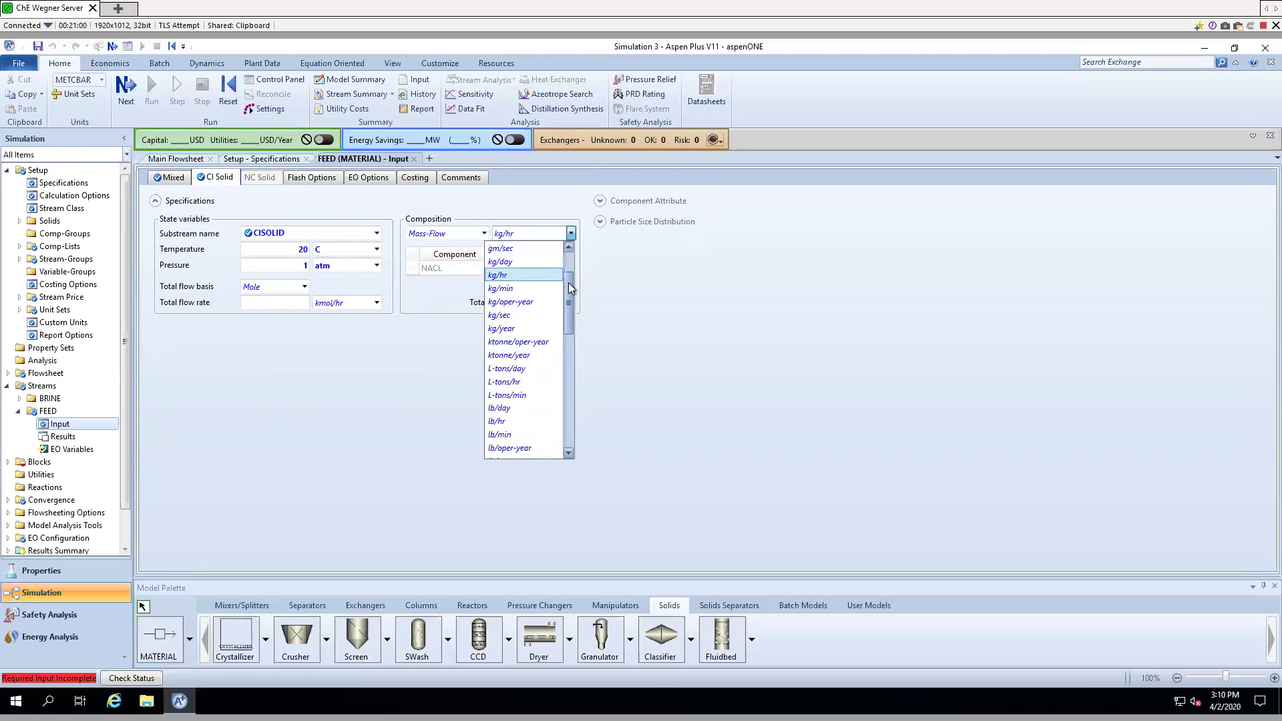
click(522, 301)
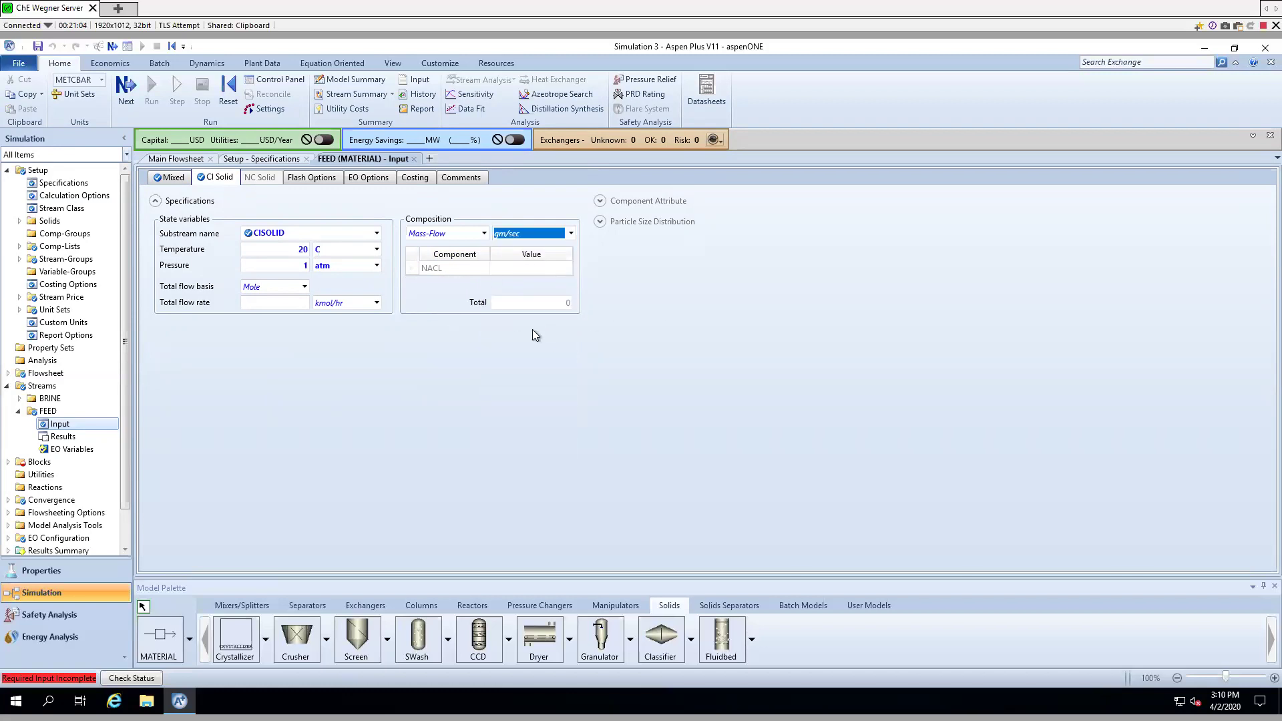
click(515, 268)
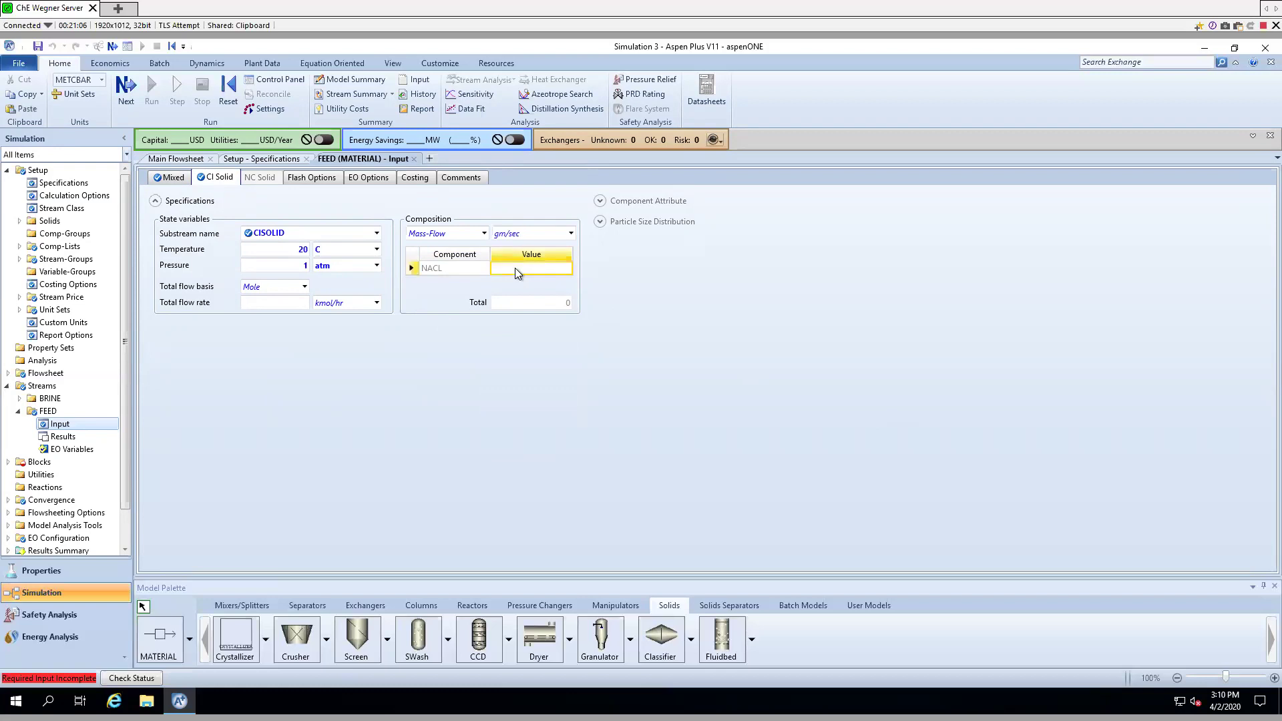
text(100)
key(Return)
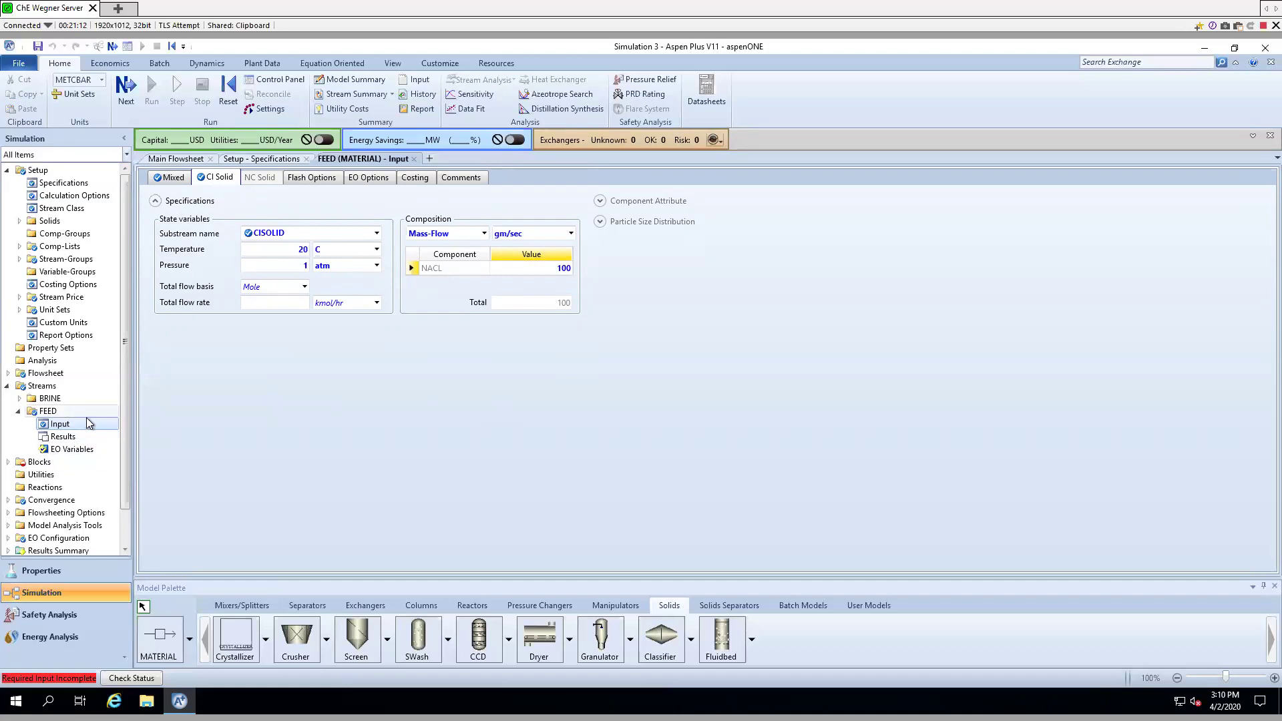
- Review the Mixed and CI Solid substream specifications of the FEED stream
click(174, 179)
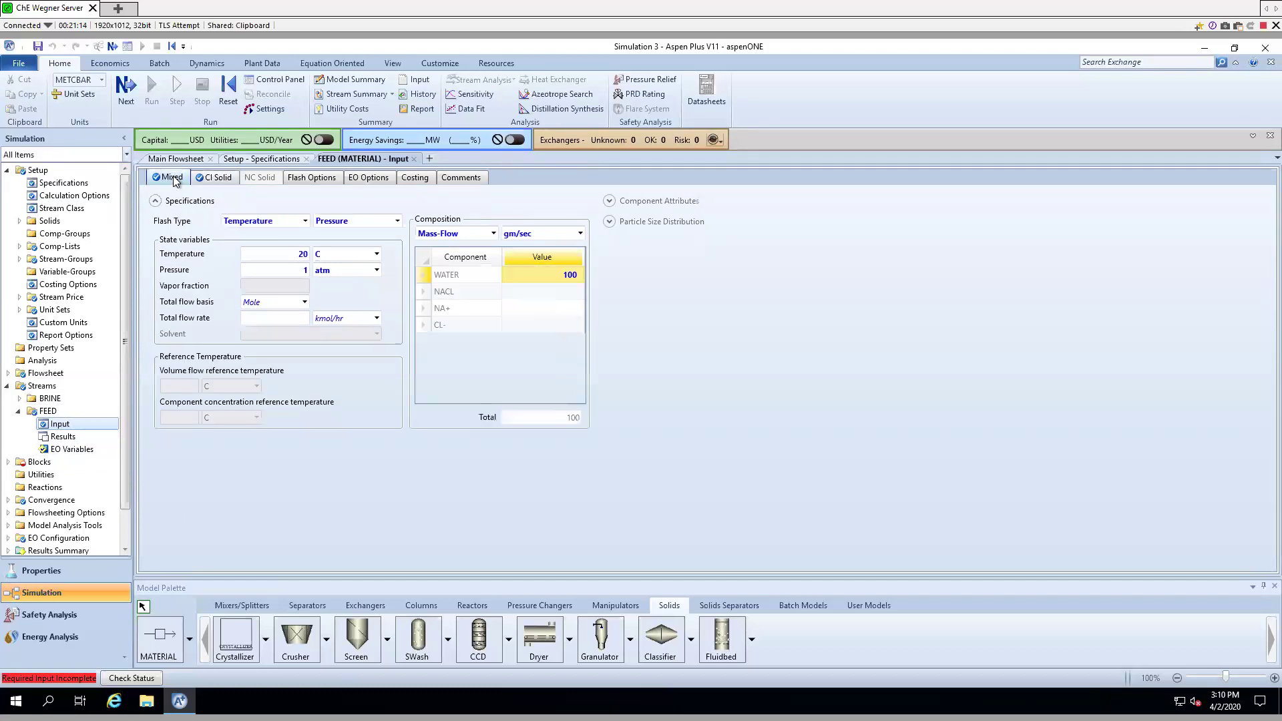
click(228, 179)
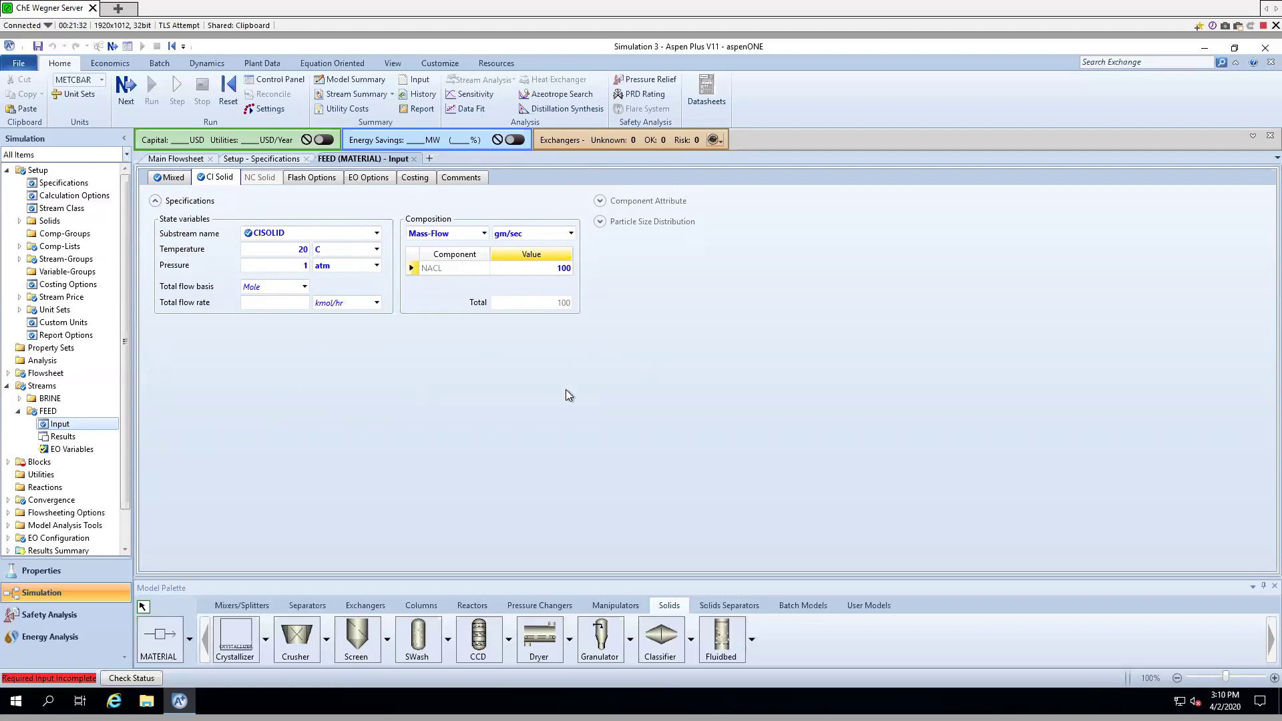
click(156, 180)
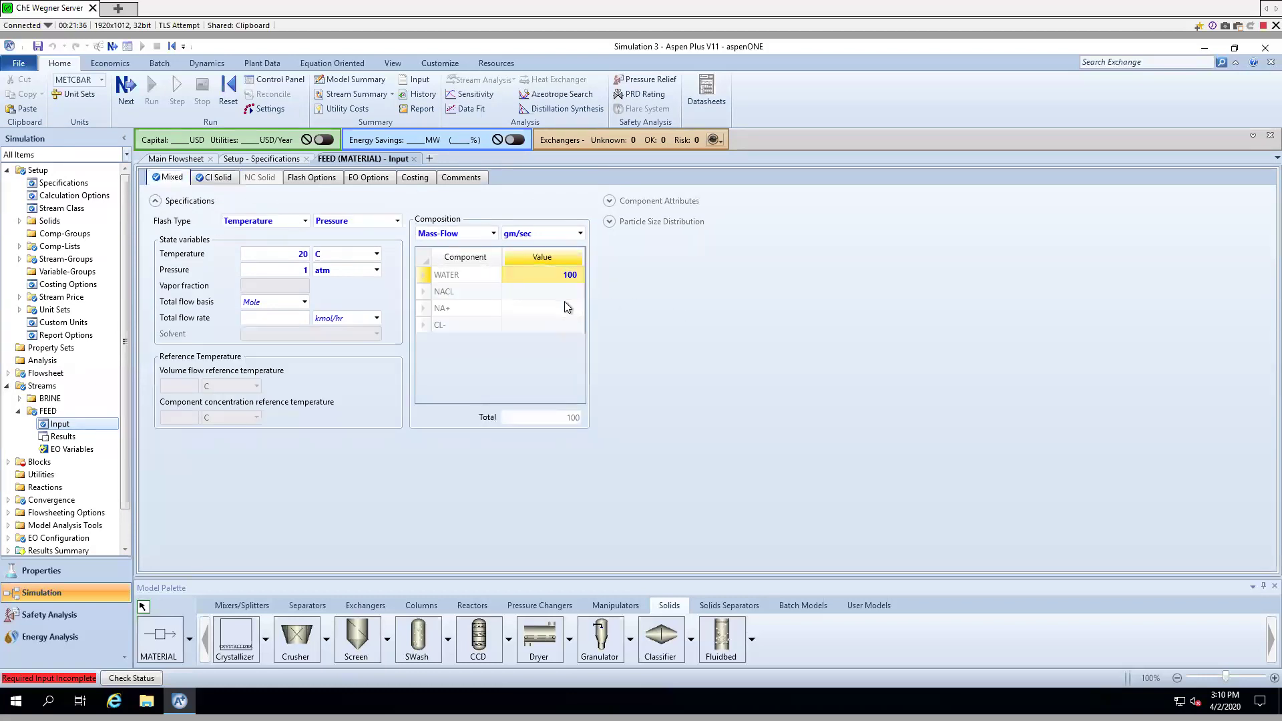
- Set the NA+ mass flow in the FEED stream's Mixed substream to 100 gm/sec
click(546, 308)
click(546, 312)
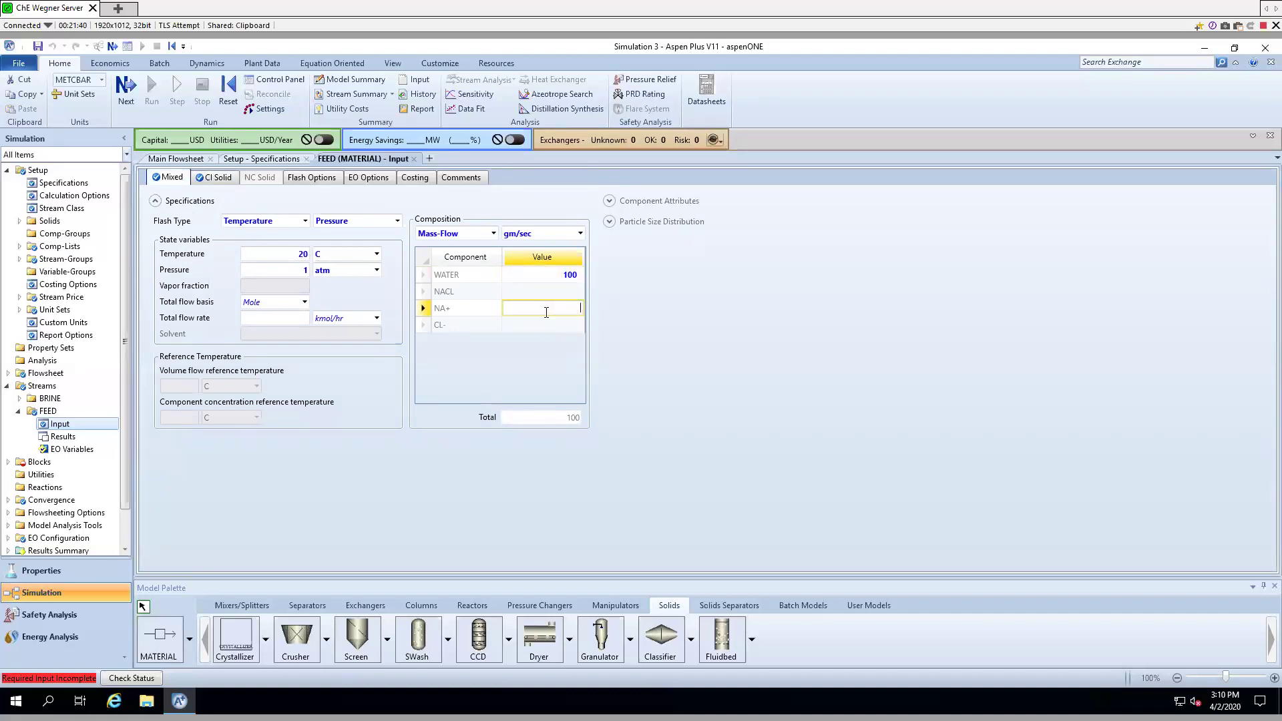
text(00)
key(BackSpace)
key(BackSpace)
key(BackSpace)
text(100)
click(654, 331)
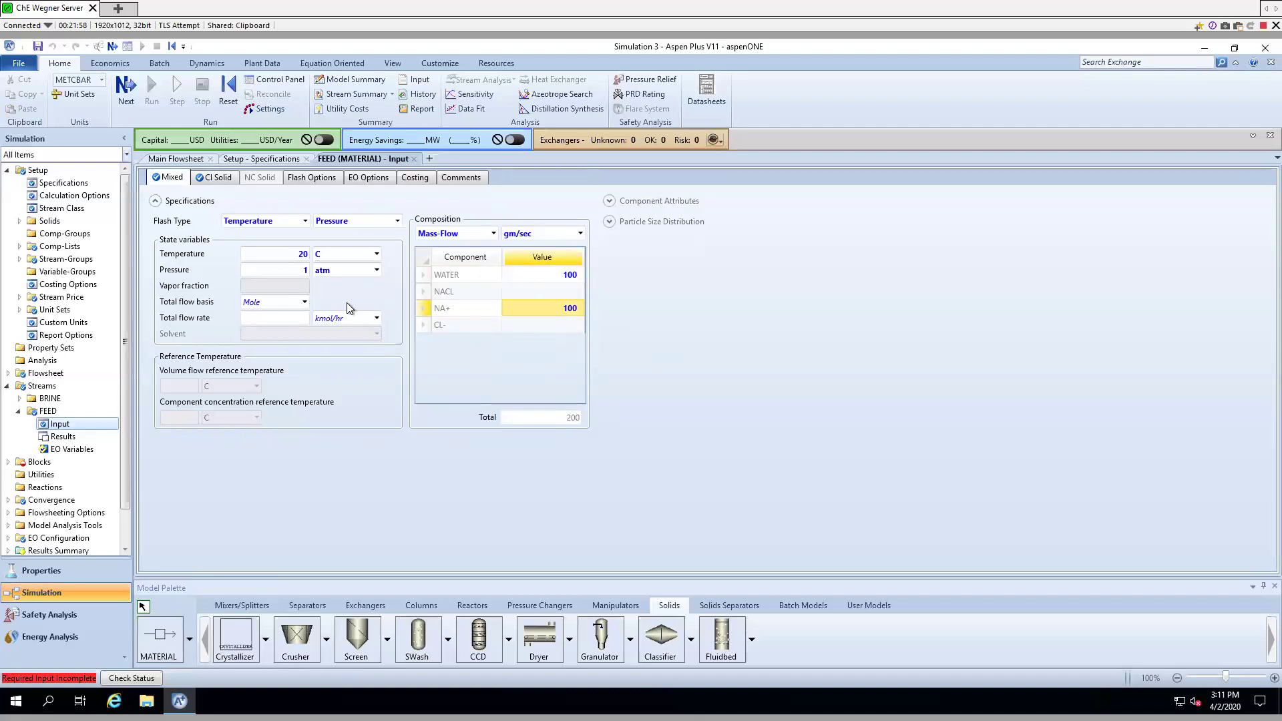
- Set the Mixed substream's total flow basis to Mass and its total flow rate to 2000 kg/hr
click(305, 303)
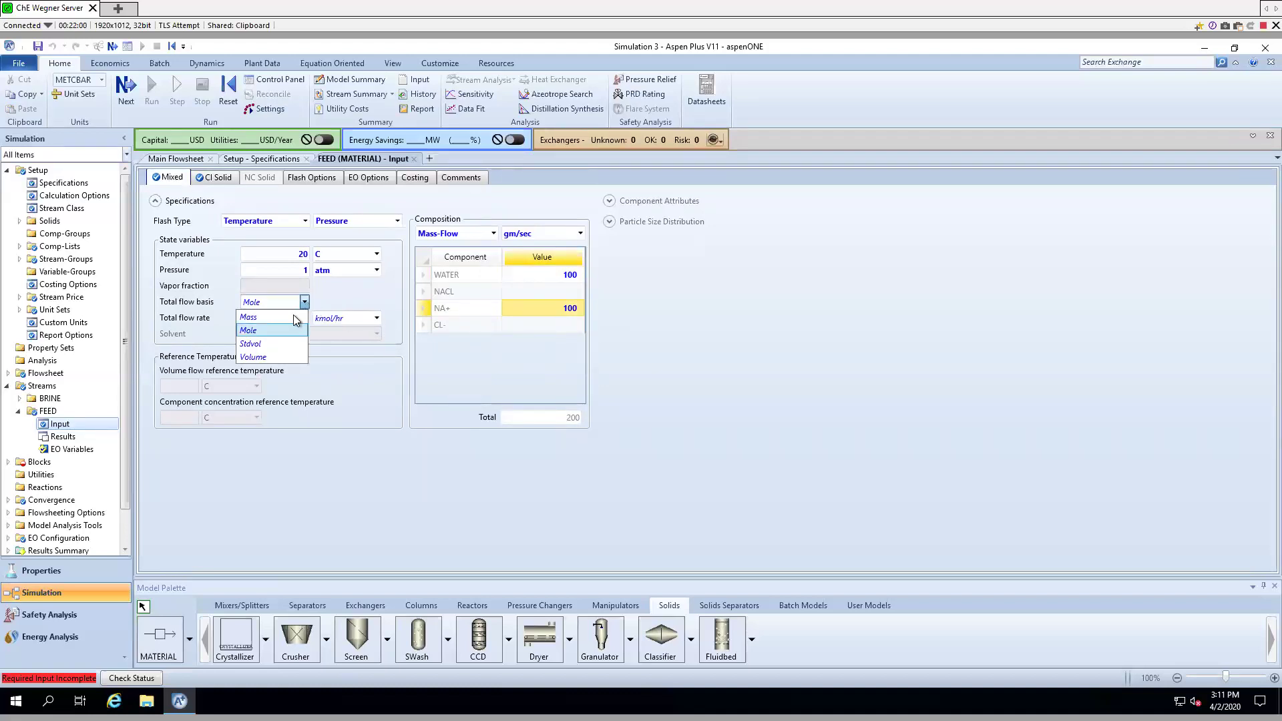
click(290, 318)
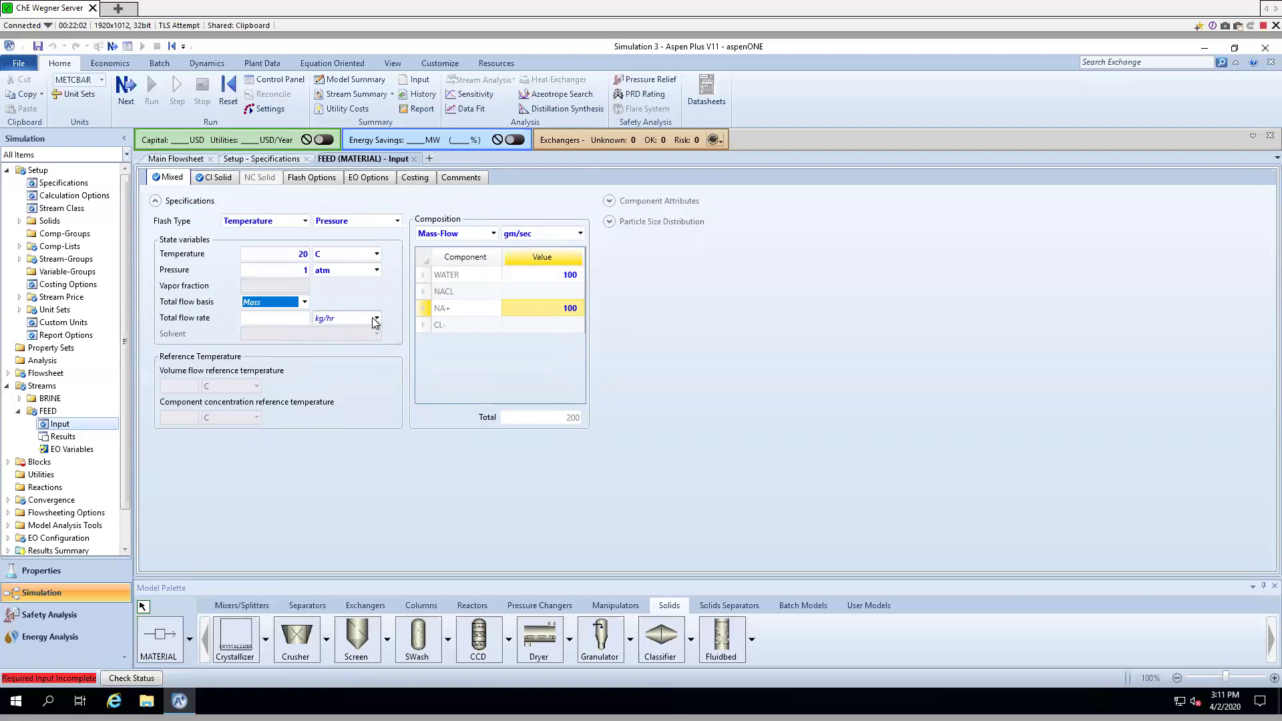
click(295, 322)
text(2000)
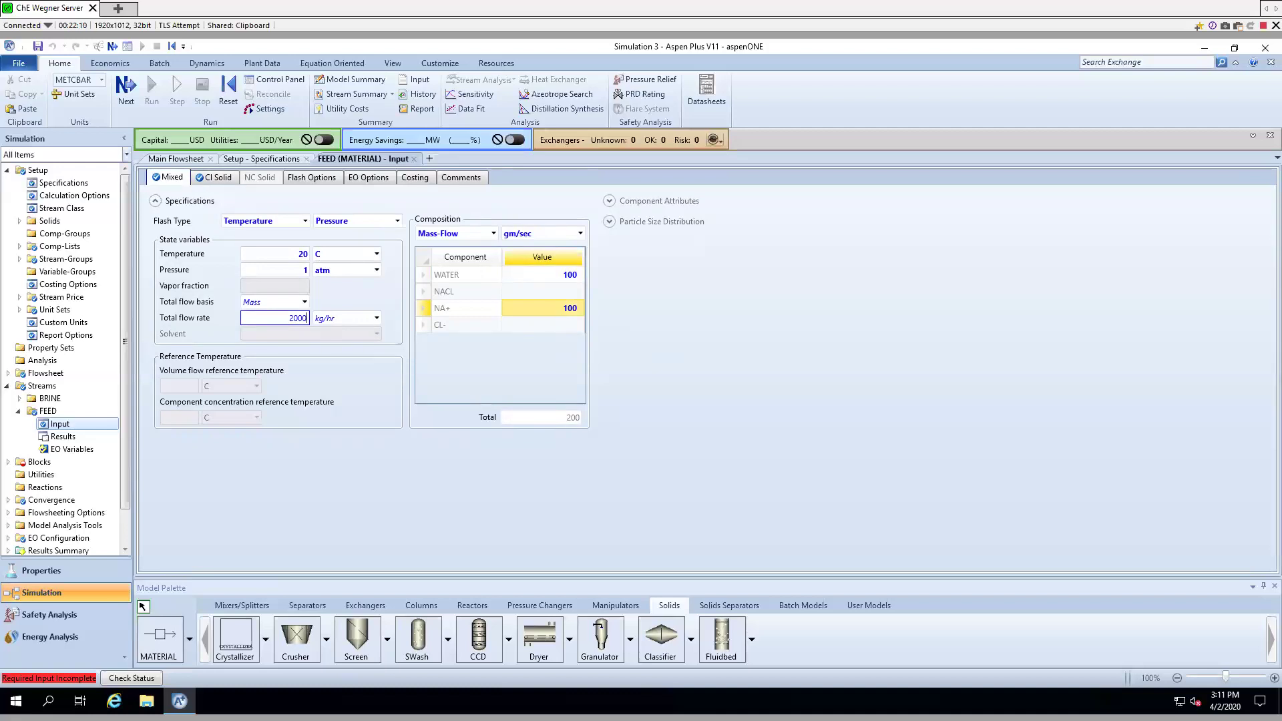
key(Return)
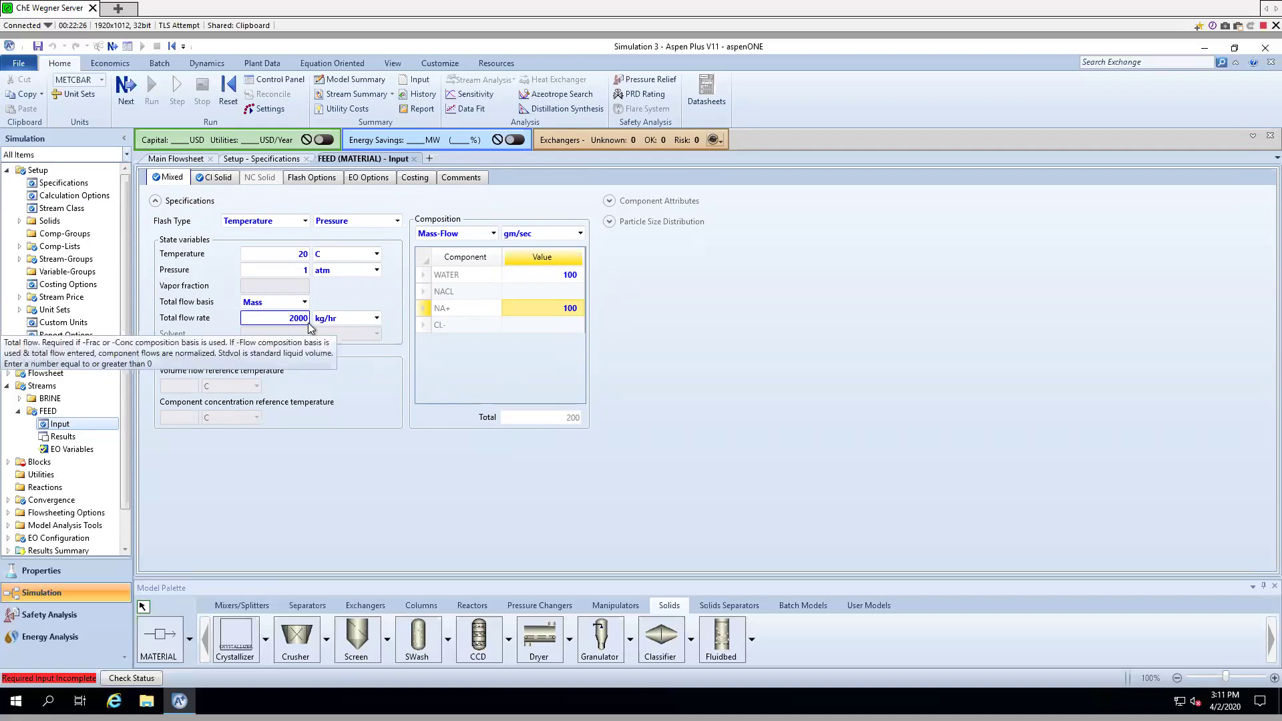
right_click(406, 339)
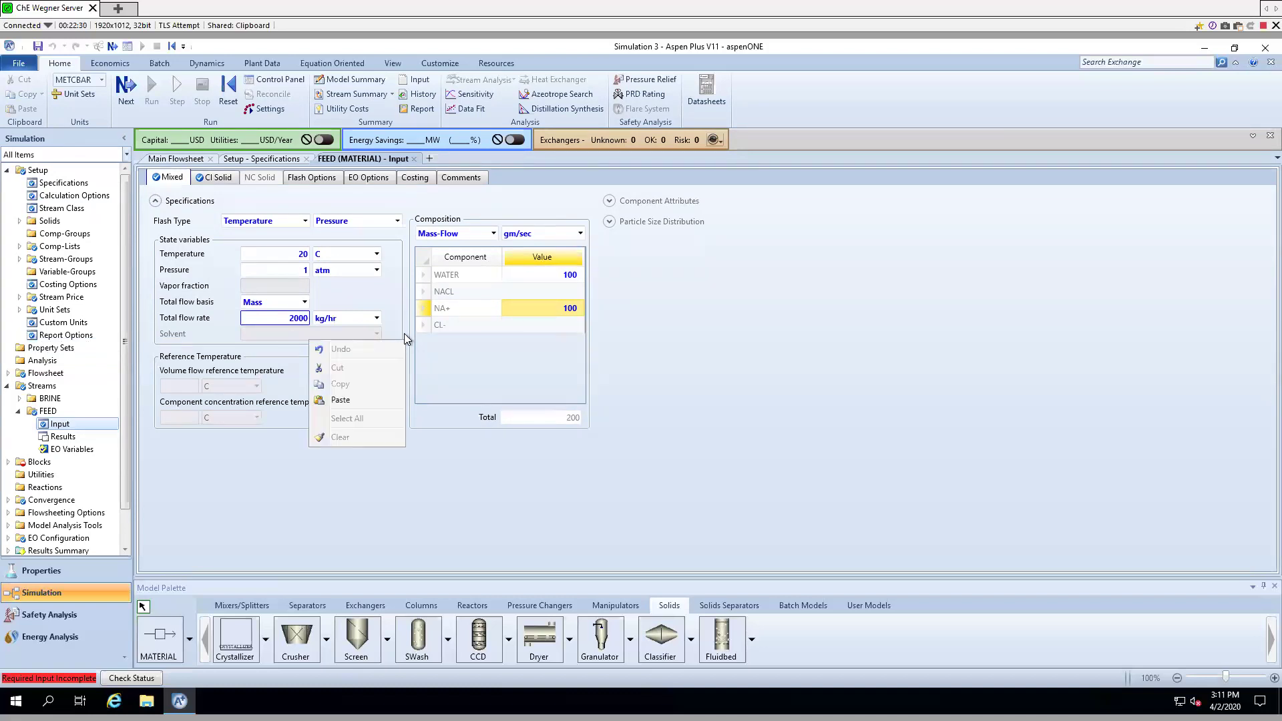
click(267, 345)
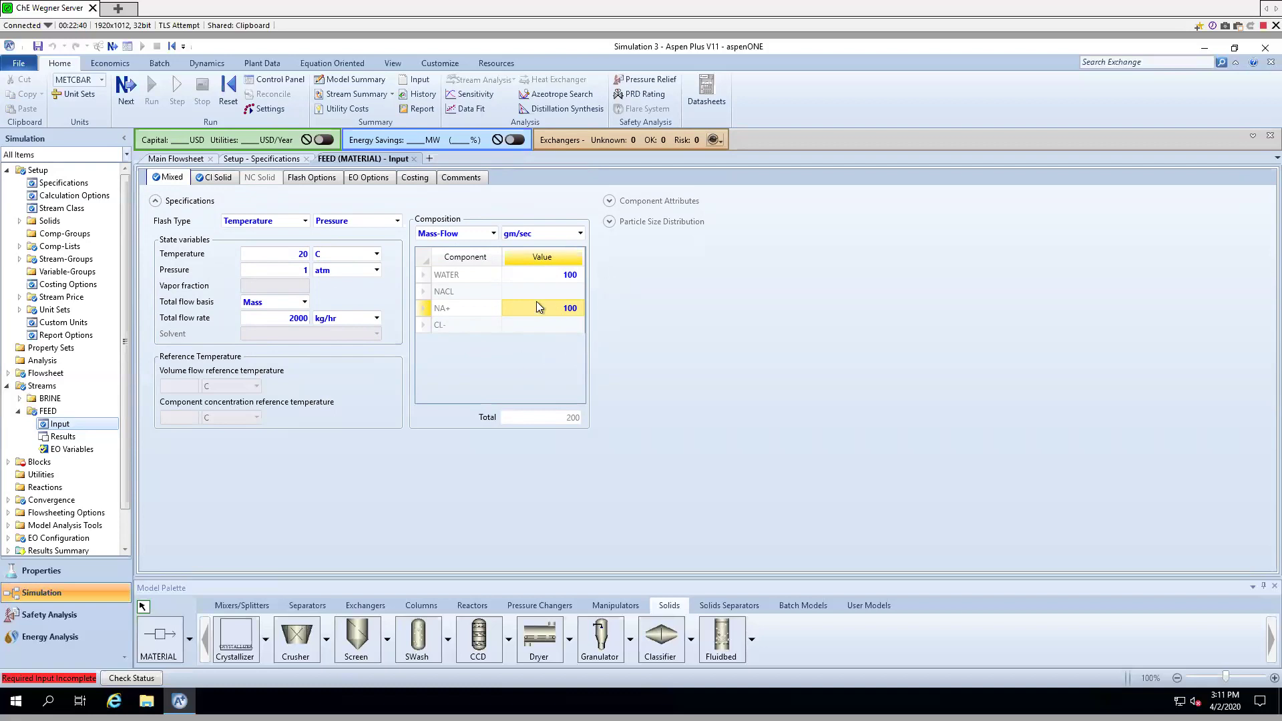
- Set the Mixed substream's NA+ mass flow to 50 gm/sec and clear the total flow rate
double_click(575, 310)
text(50)
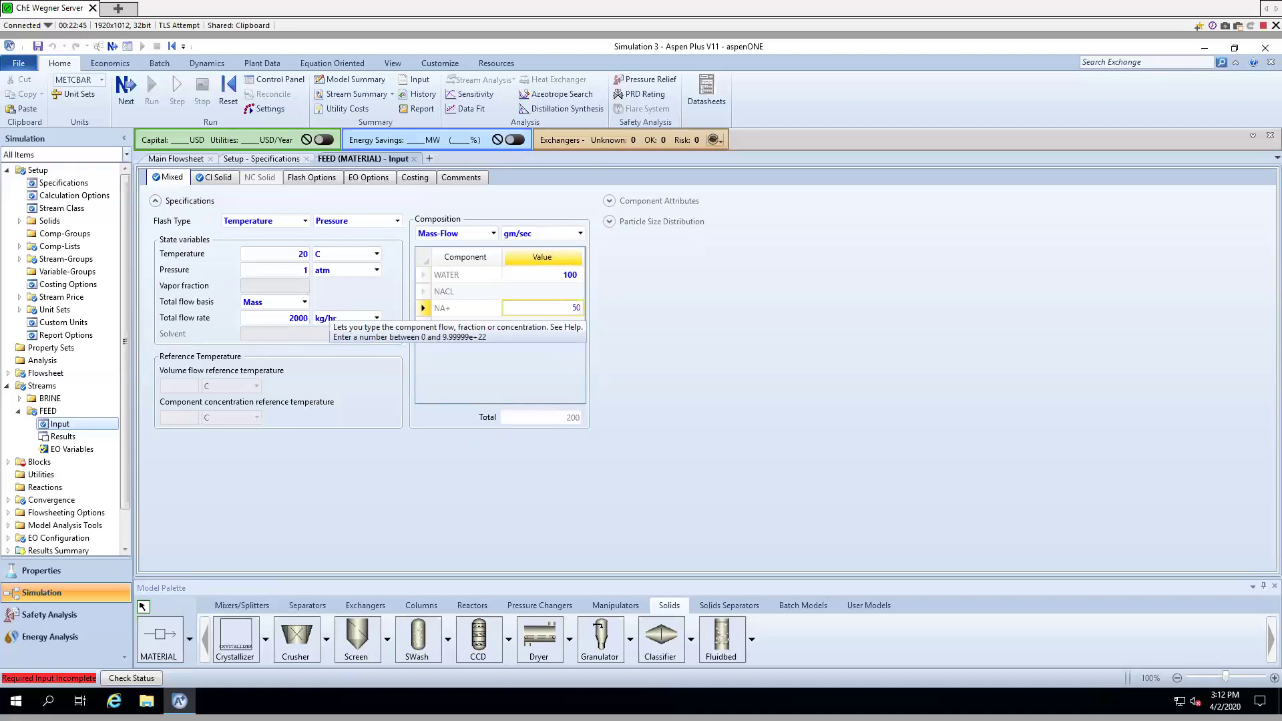
key(Return)
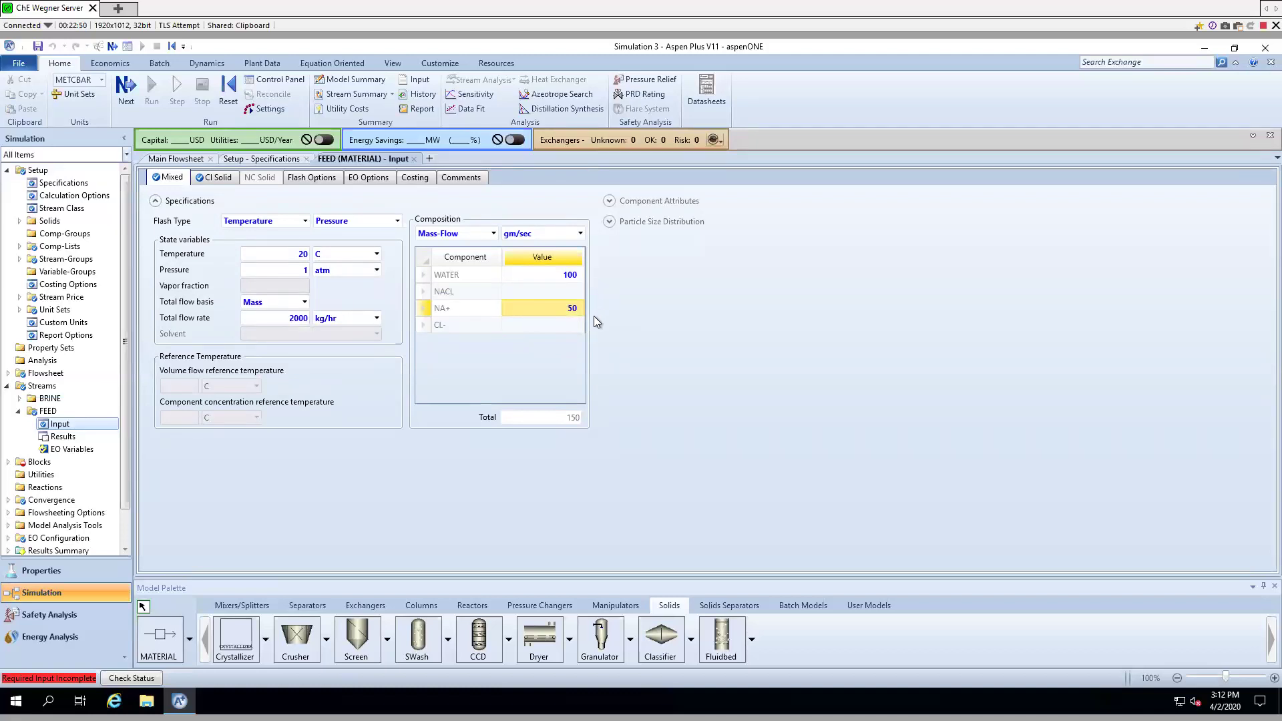
click(283, 320)
key(Delete)
- On the main flowsheet, move the crystallizer block's label above the vessel and rename the block CRYSTAL
click(178, 158)
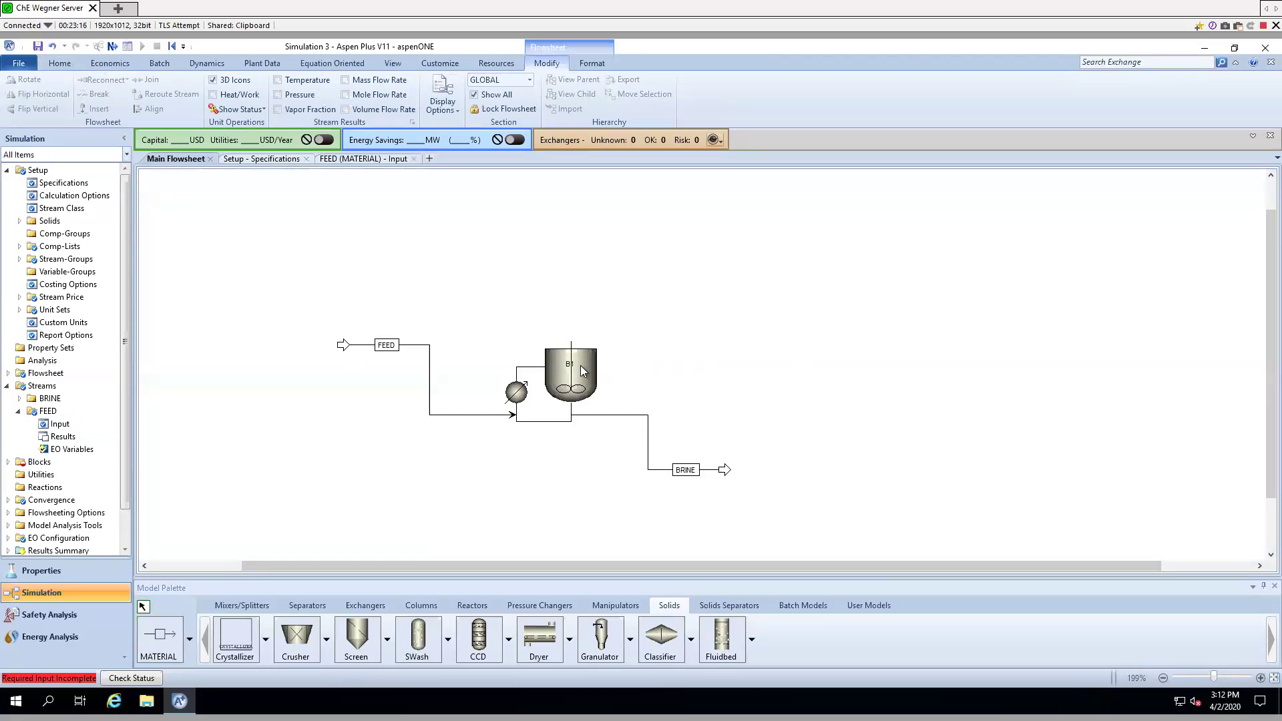
drag(570, 364, 587, 337)
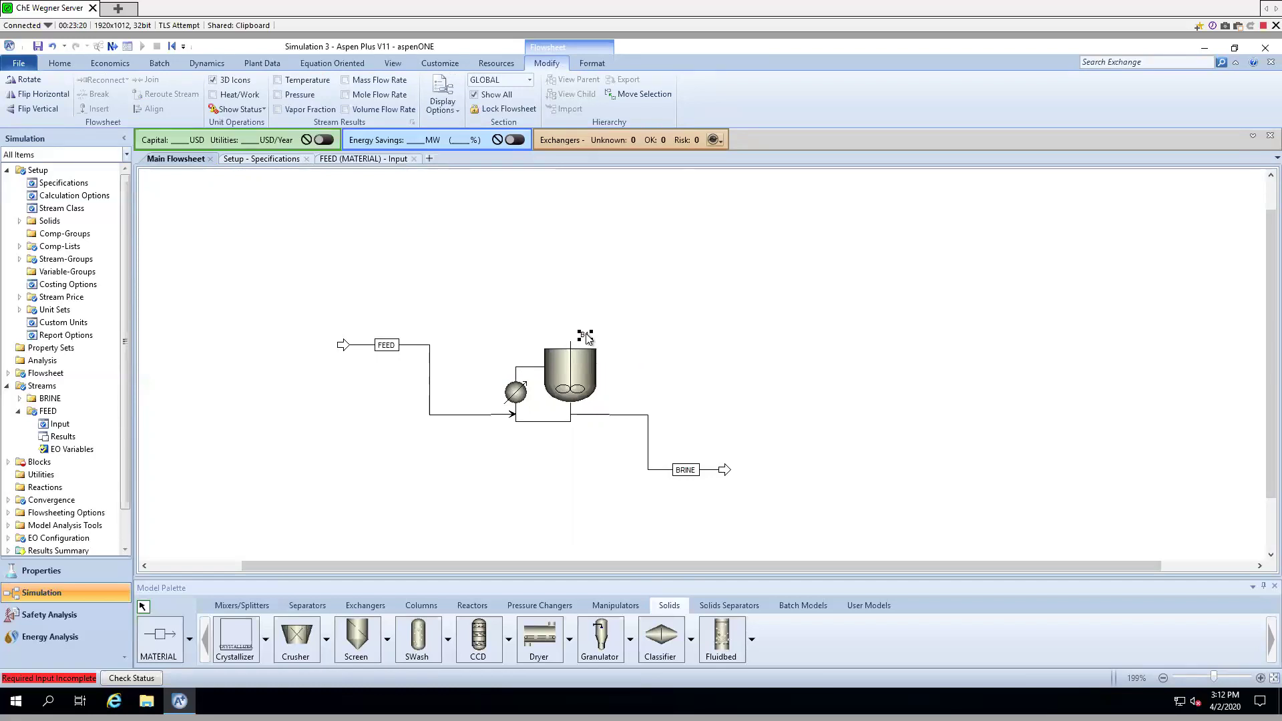
click(588, 336)
text(CRYSTAL)
click(718, 293)
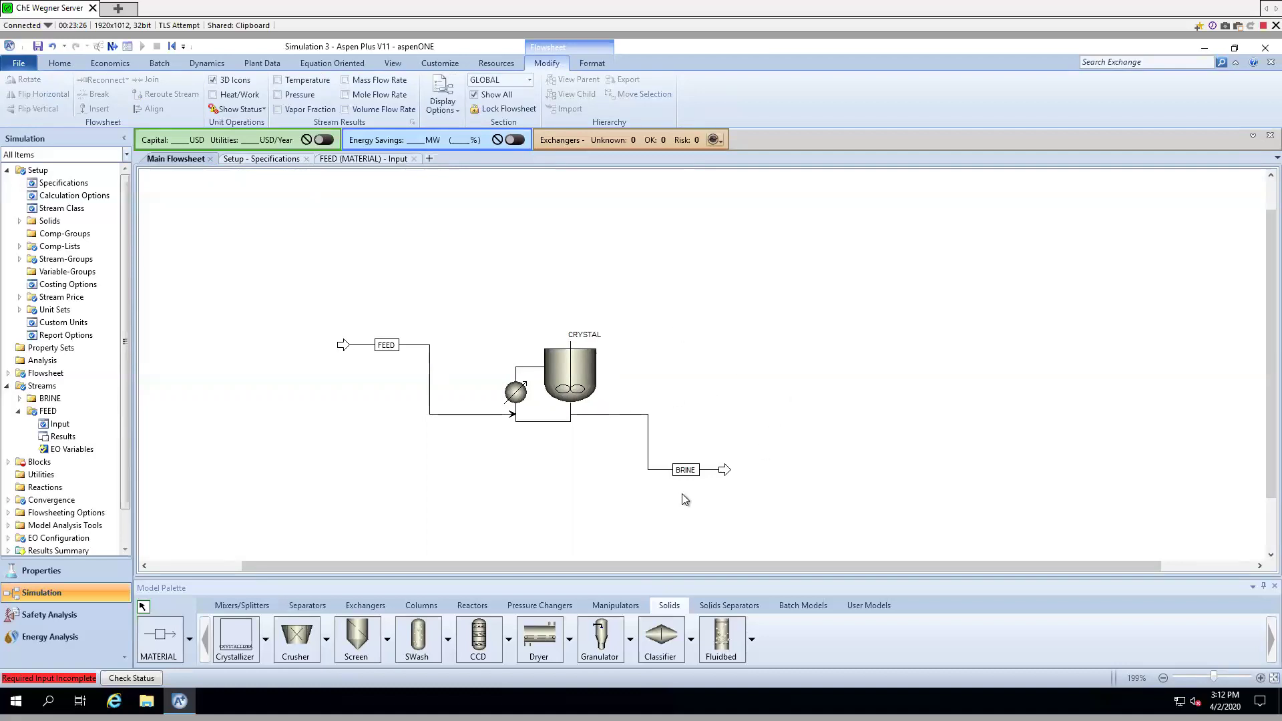
- Open the CRYSTAL block's input and look over its crystallization, solubility and general specifications
right_click(586, 389)
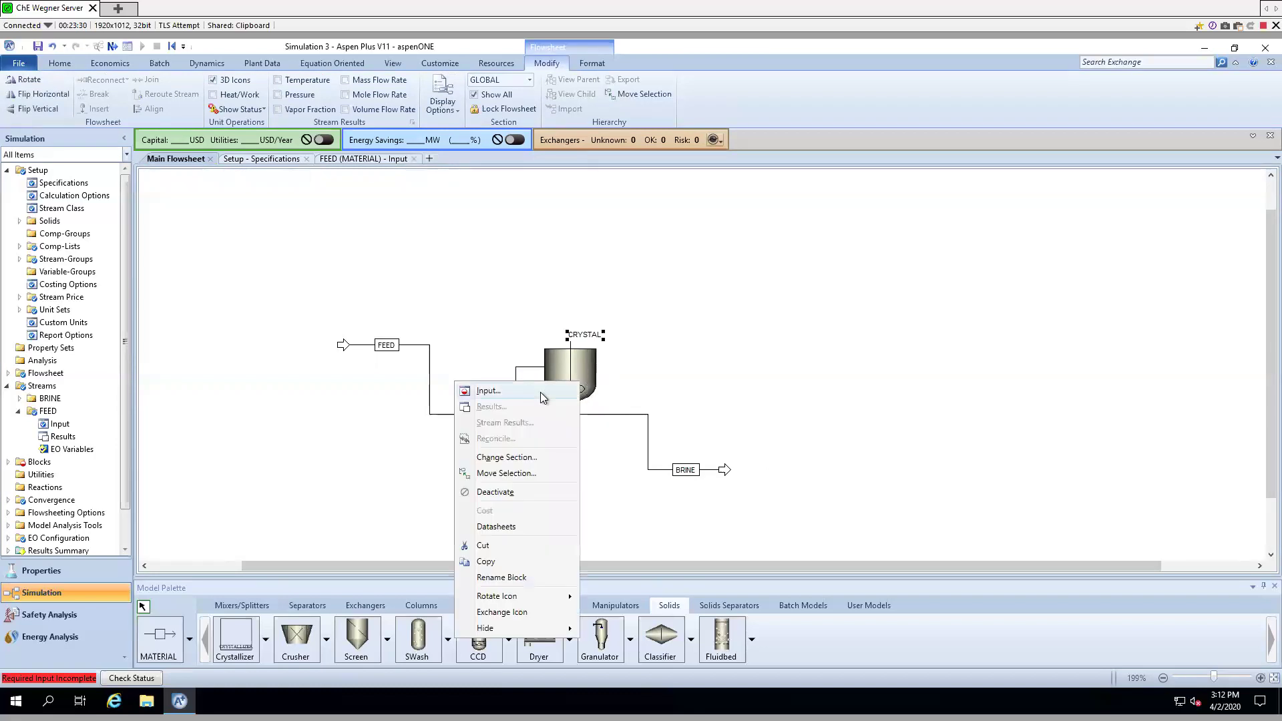
click(627, 383)
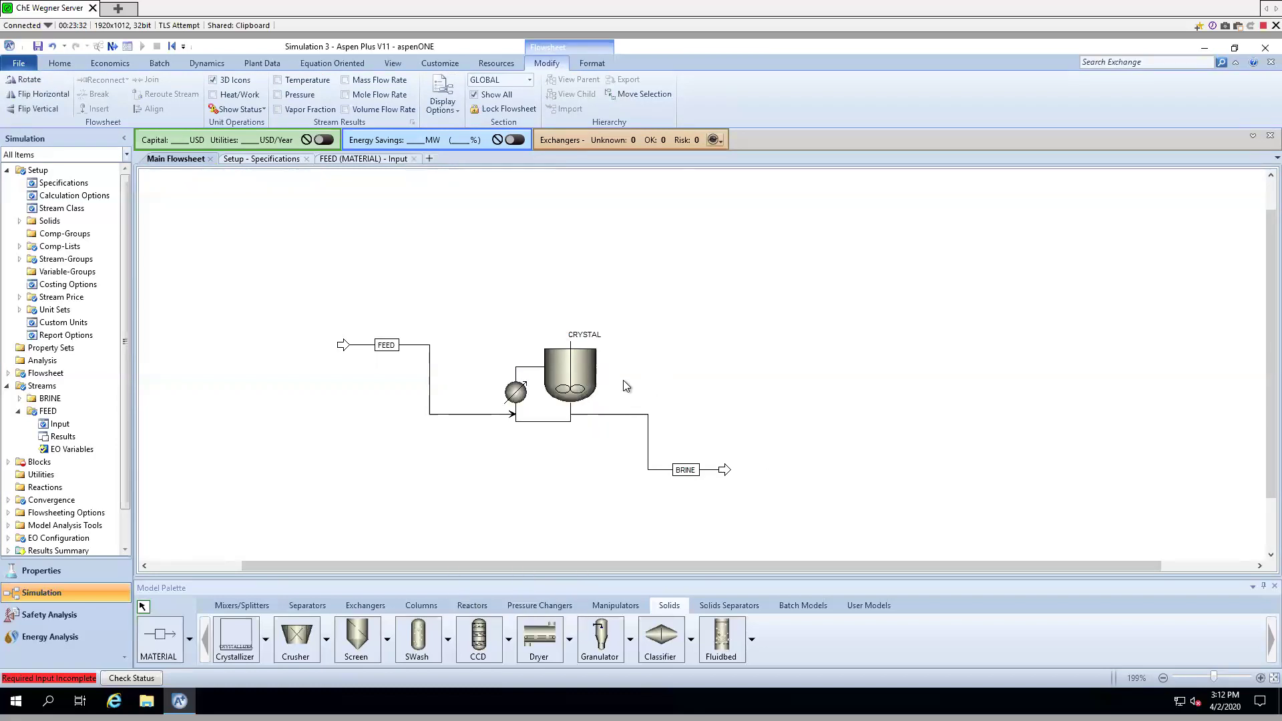
double_click(561, 373)
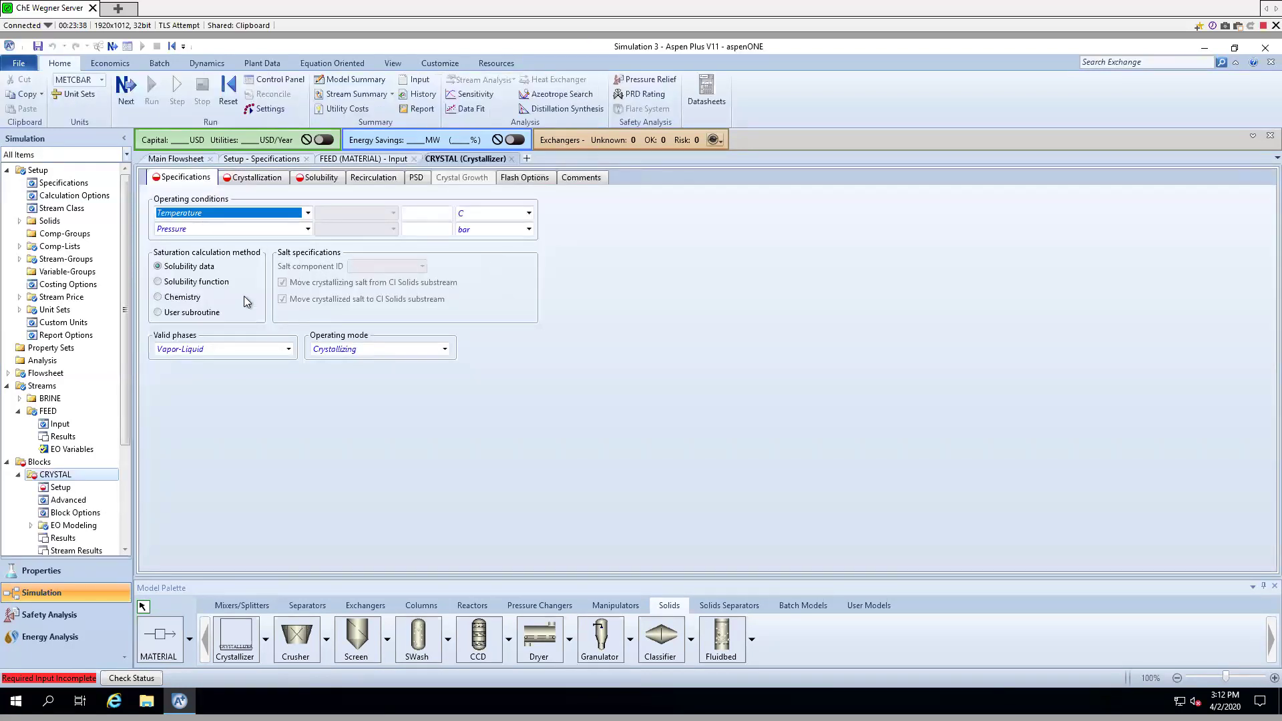
click(237, 179)
click(319, 178)
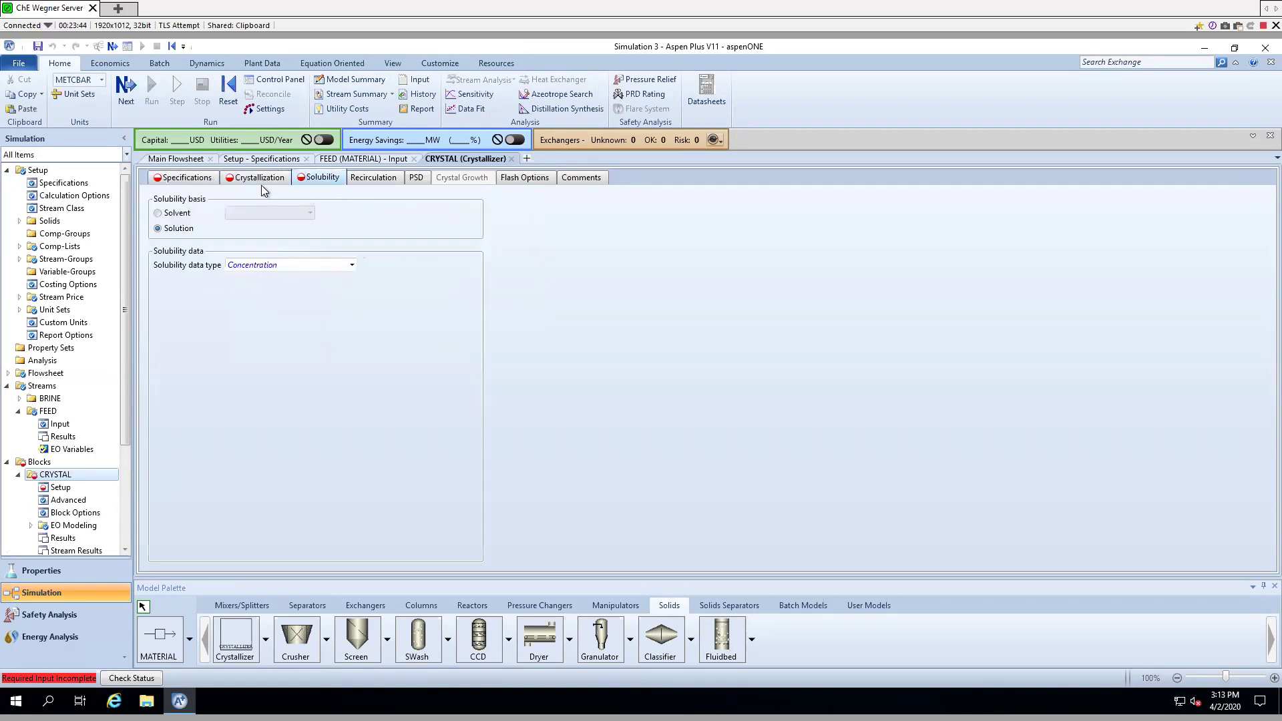
click(264, 179)
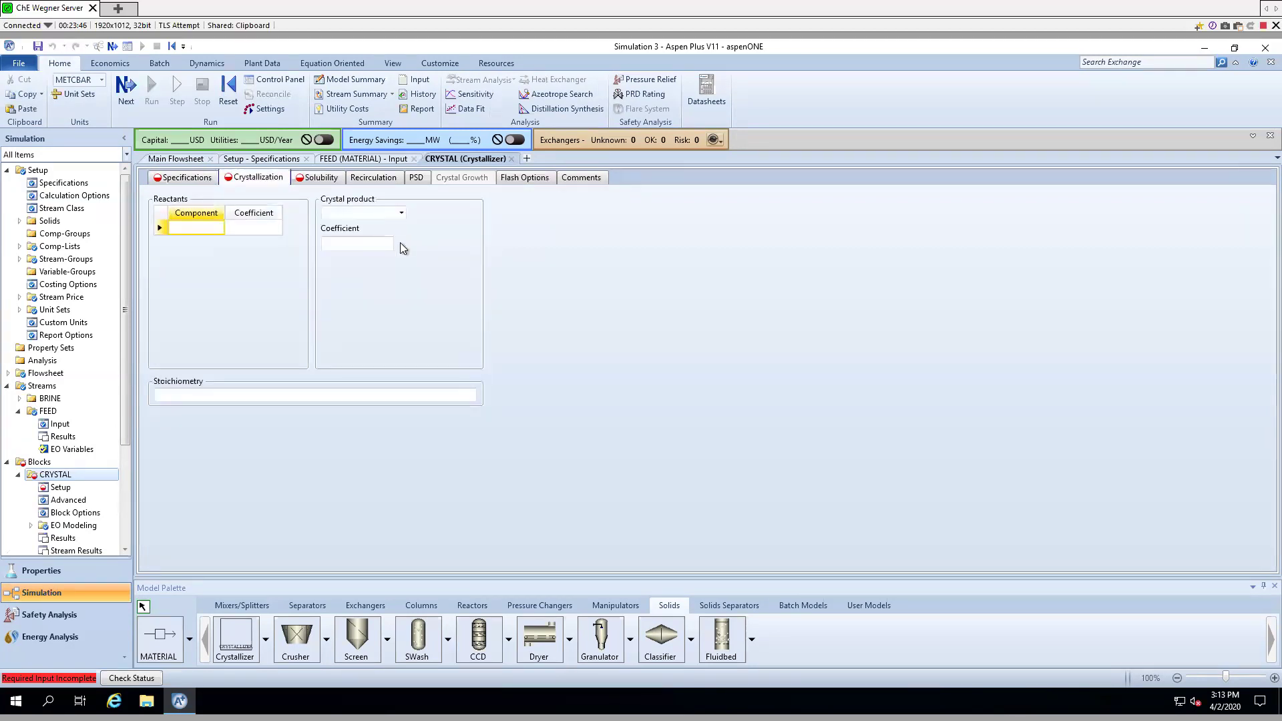
click(315, 179)
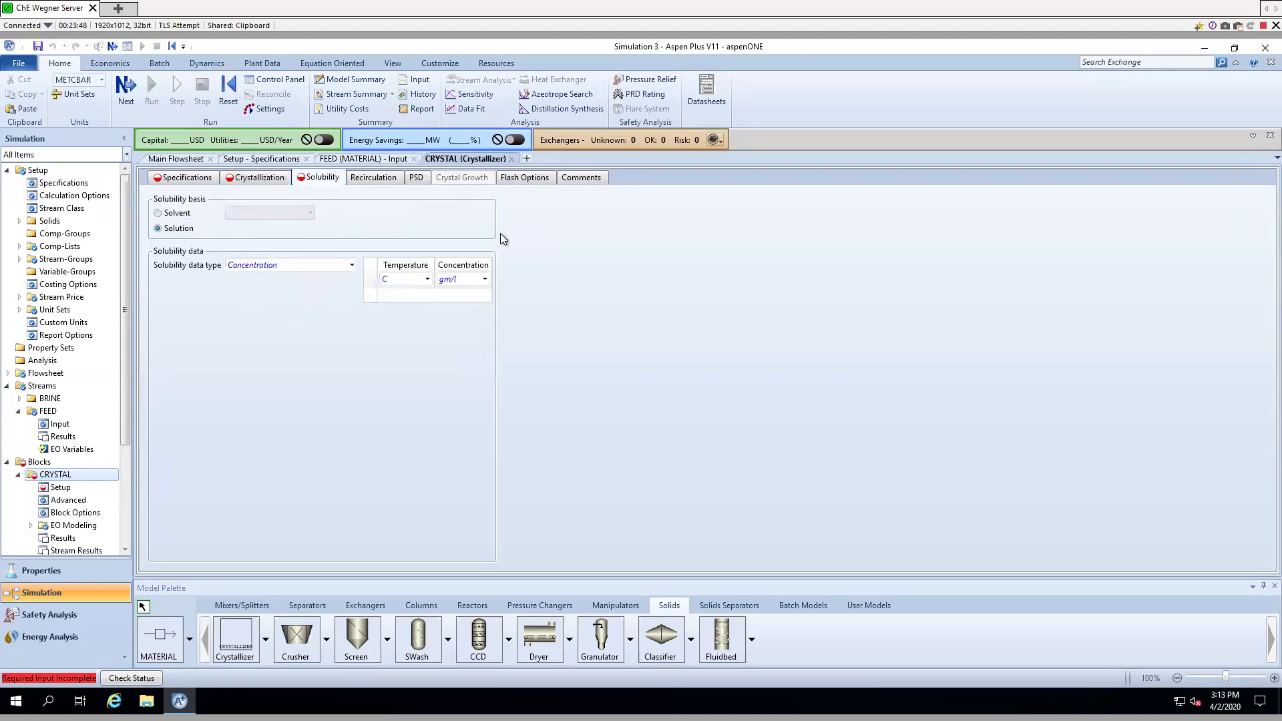
click(195, 182)
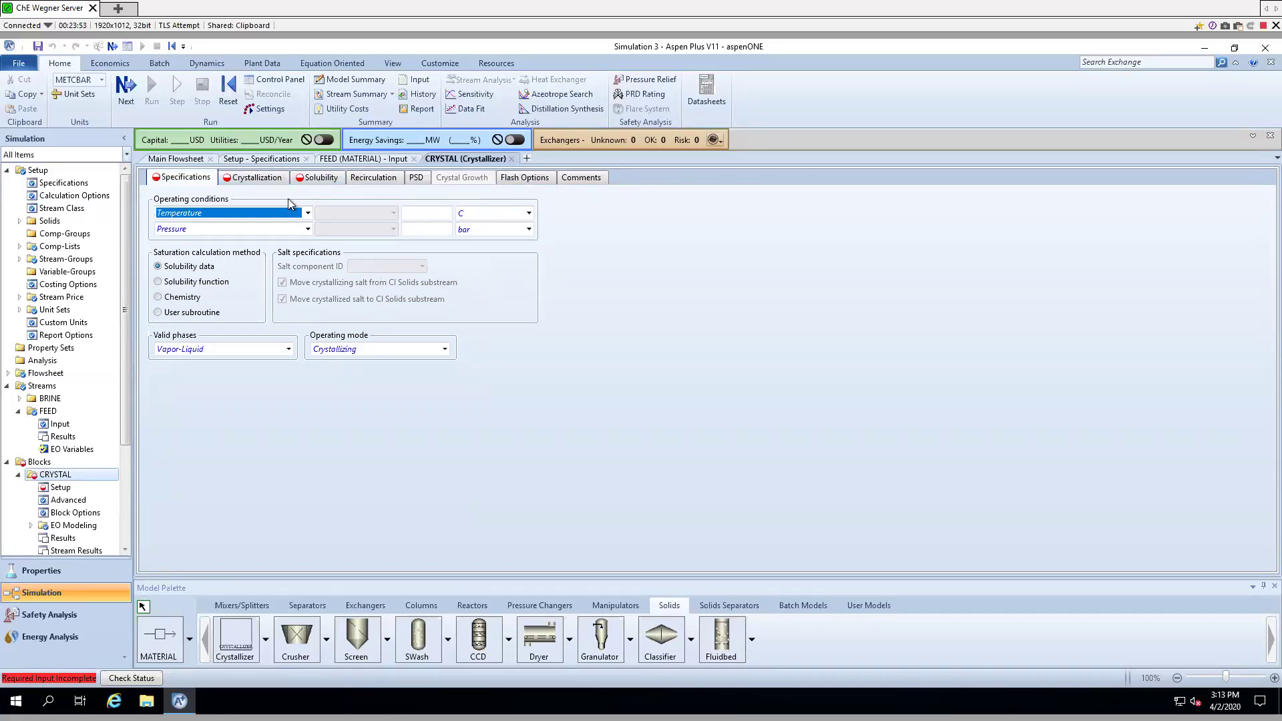
- Set the CRYSTAL block's operating temperature to 20 C and its pressure to 1 atm
click(422, 215)
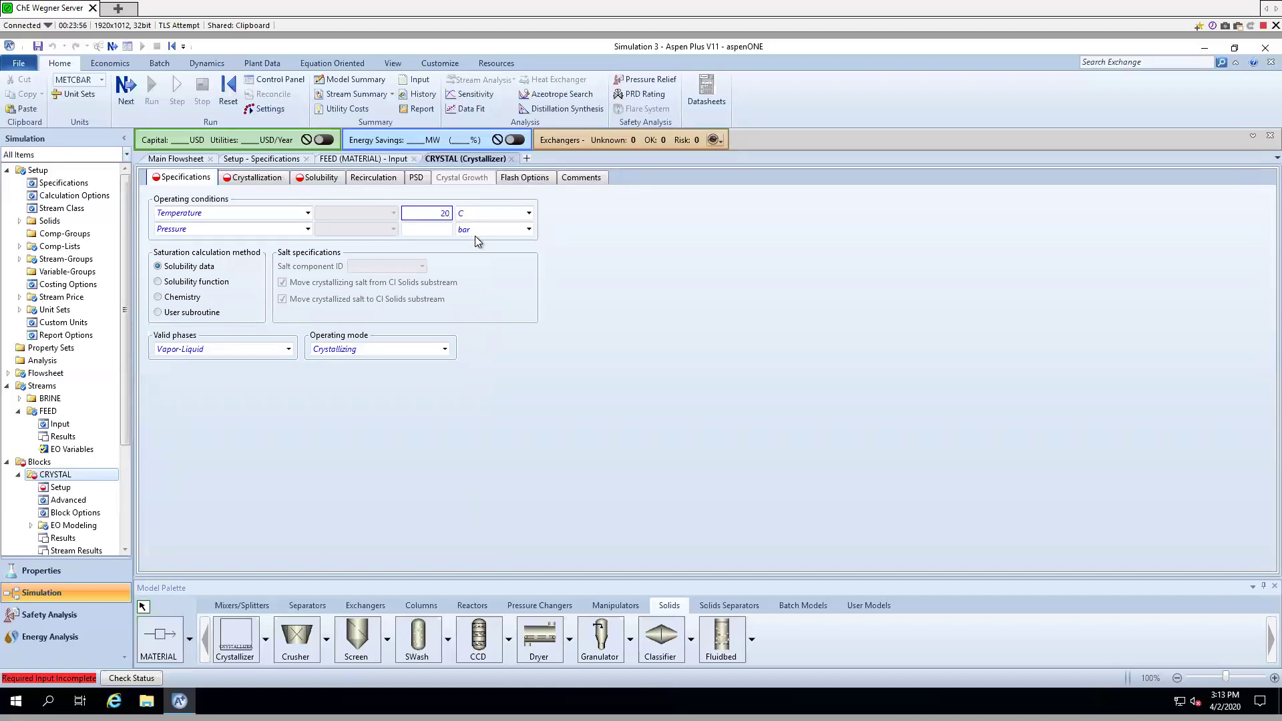
text(20)
click(528, 229)
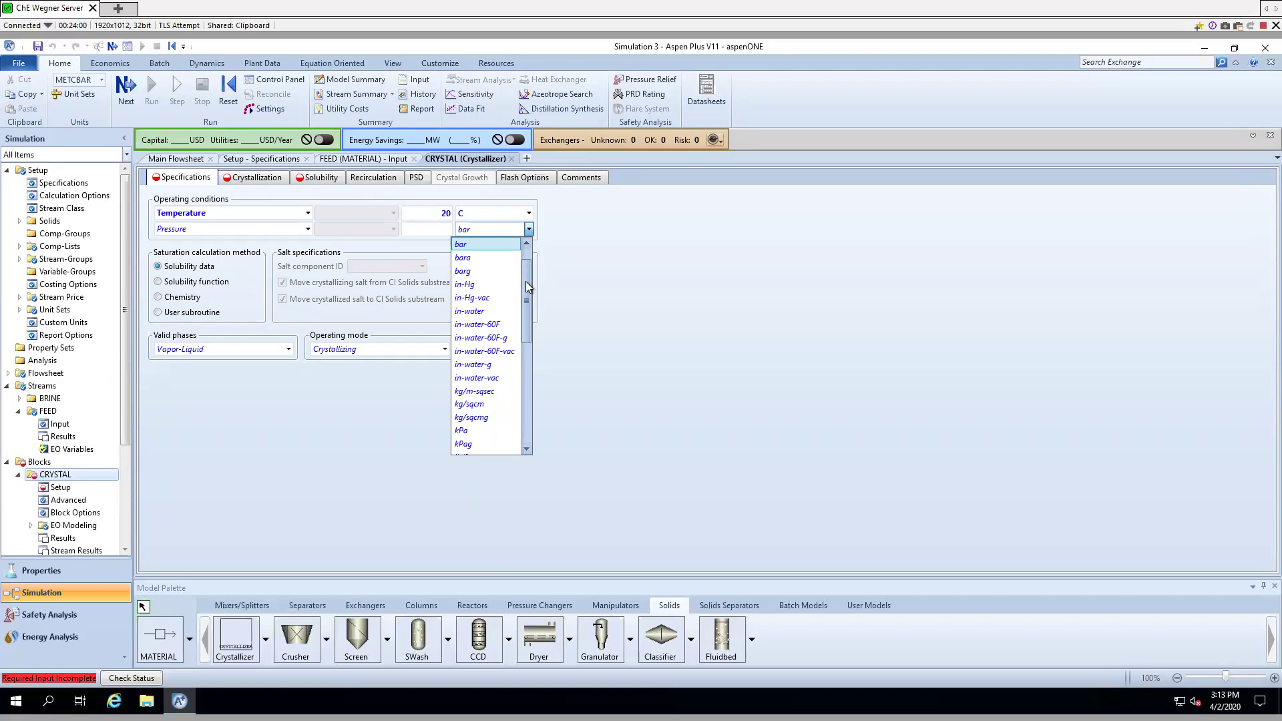
drag(526, 278, 526, 255)
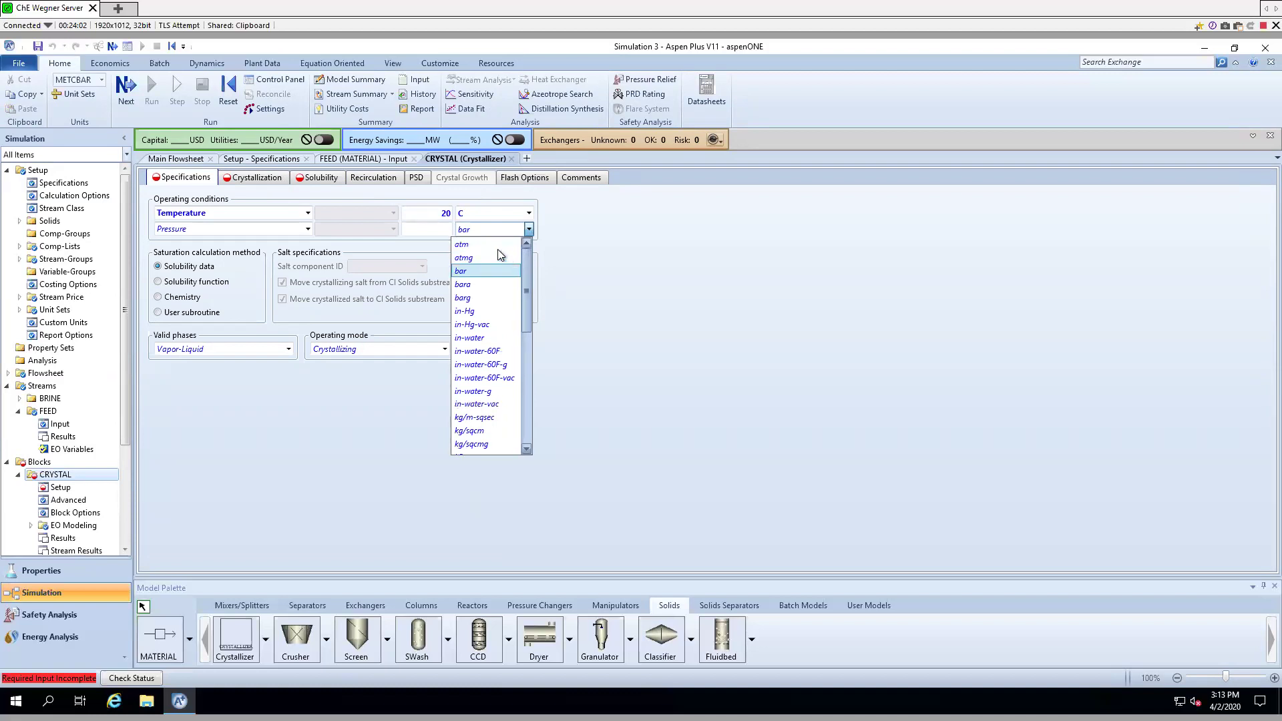
click(495, 244)
click(426, 228)
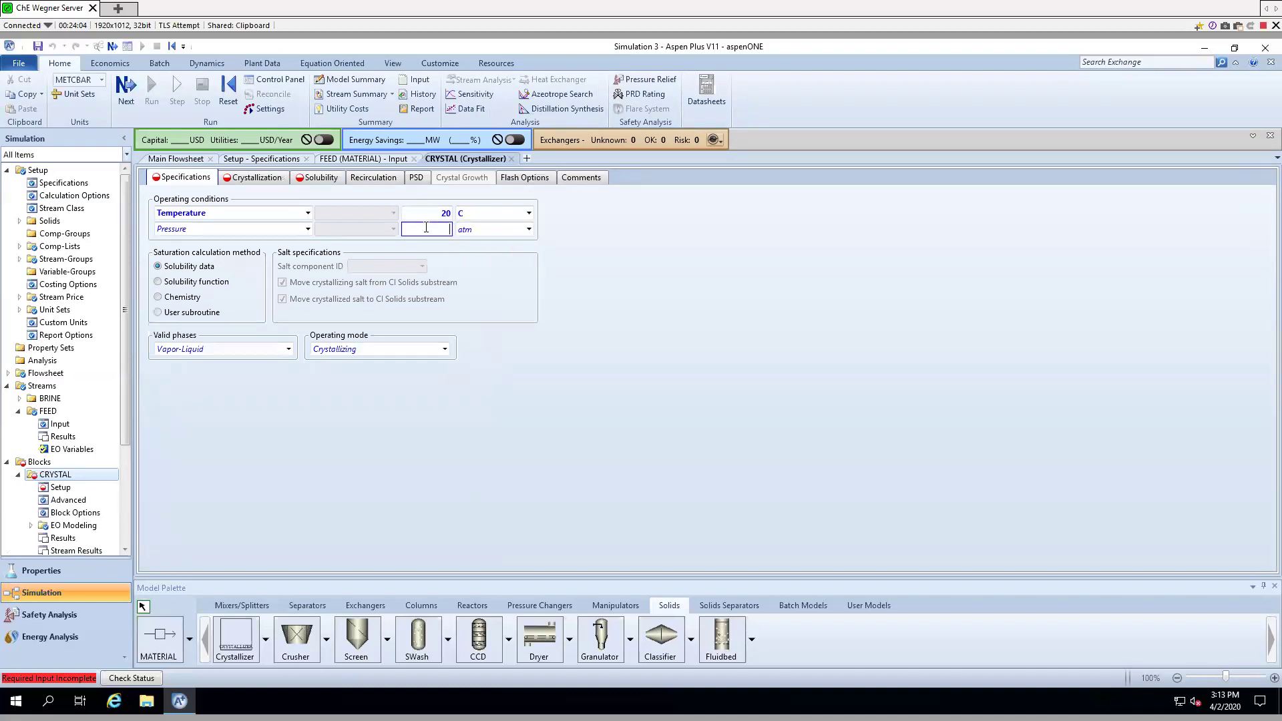
text(1)
click(623, 258)
- Set the crystallizer's saturation calculation method to Chemistry with NACL as the salt component
click(191, 302)
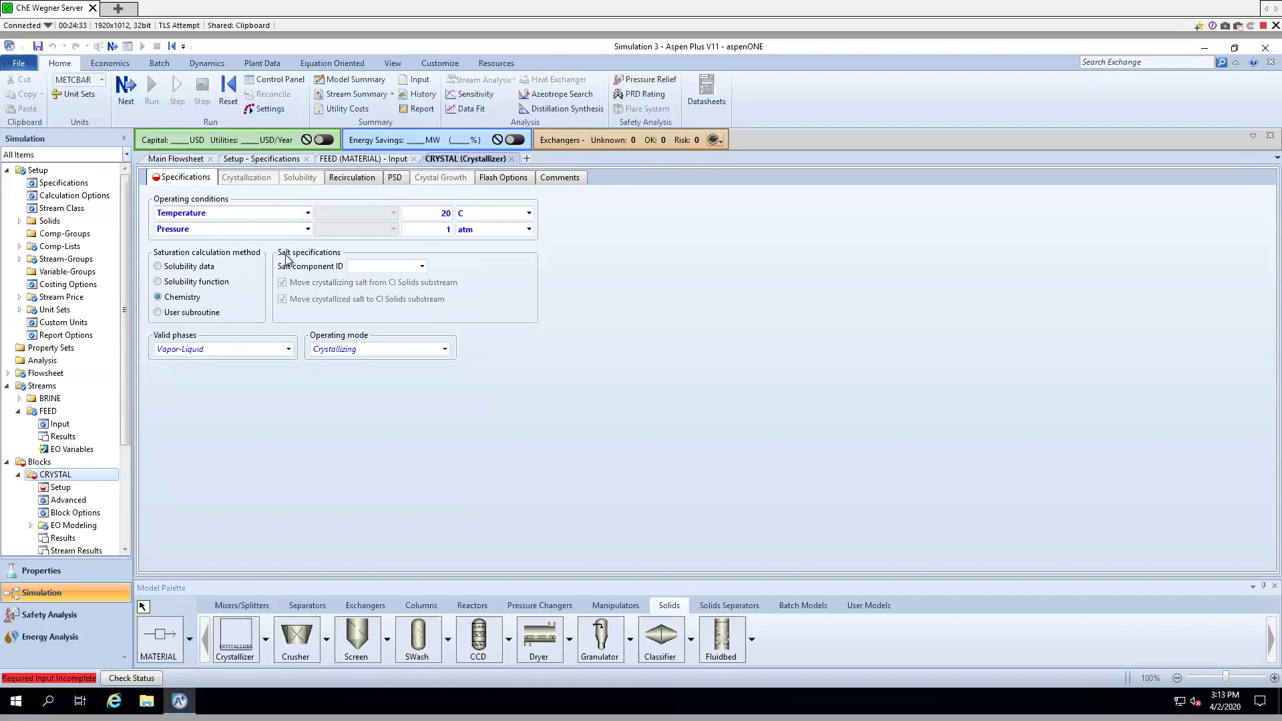
click(422, 266)
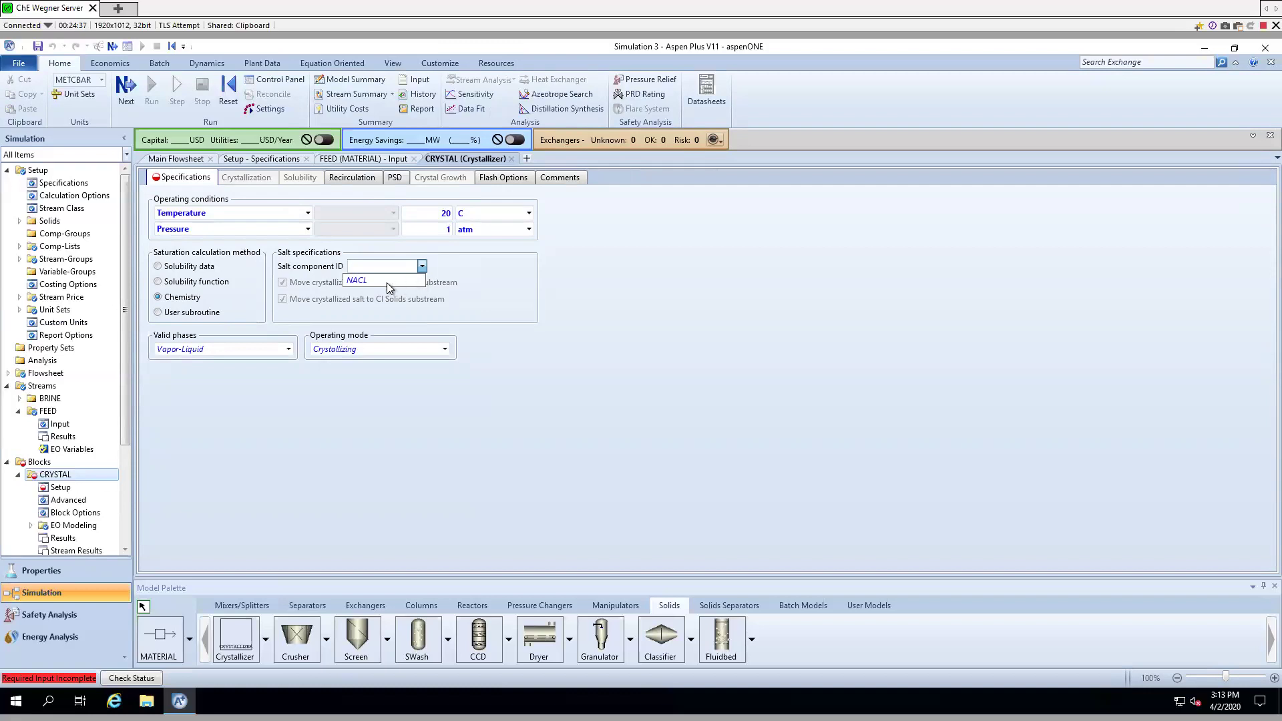
click(365, 281)
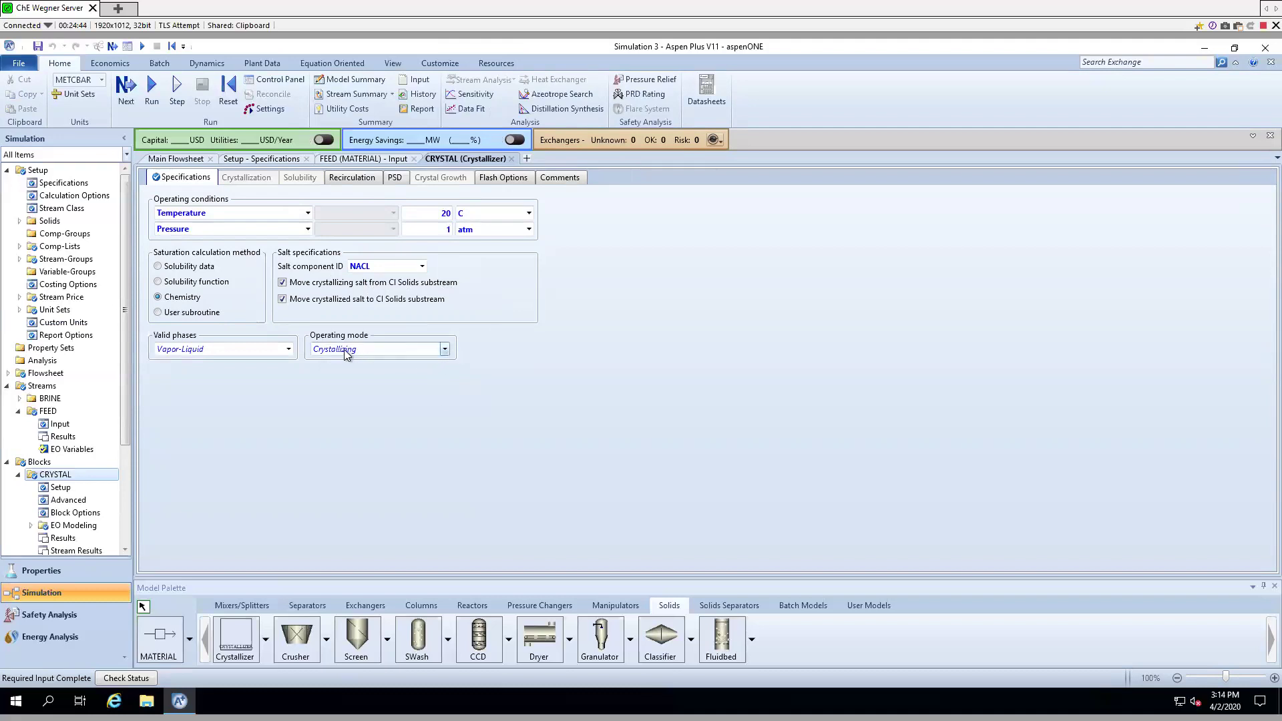
- Set the crystallizer's operating mode to Either and return to the main flowsheet
click(444, 349)
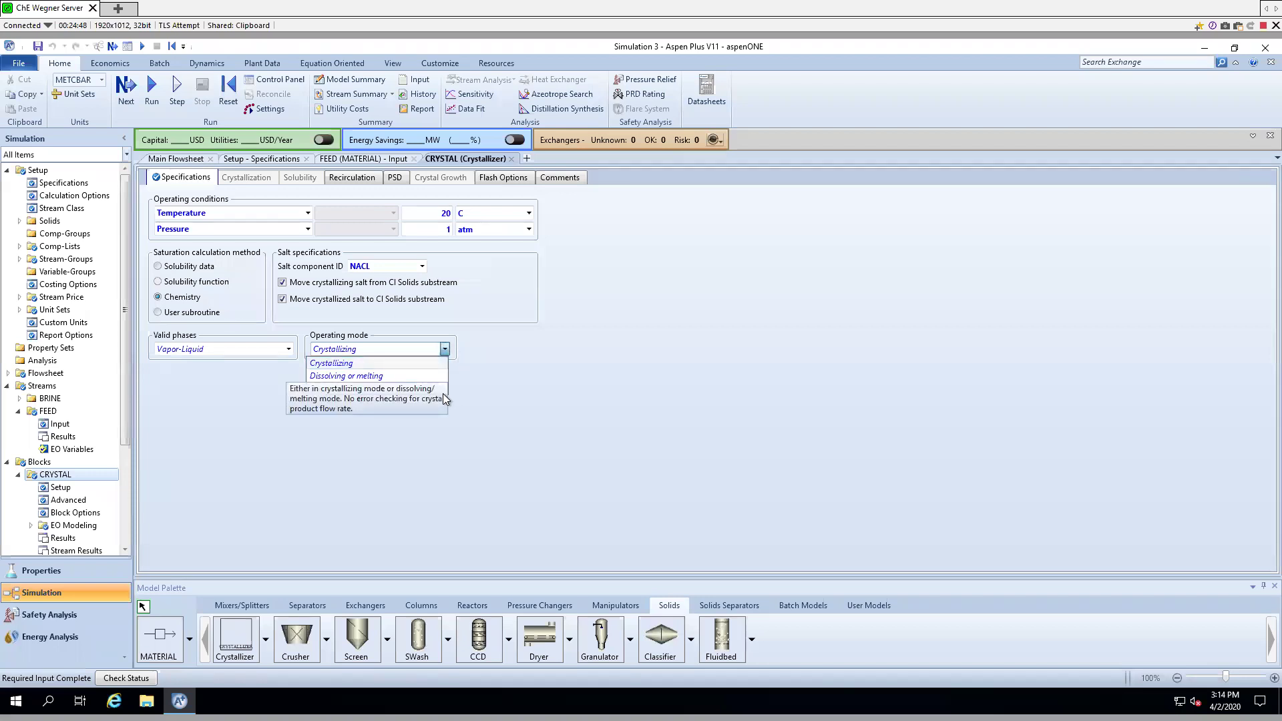
click(443, 391)
click(502, 357)
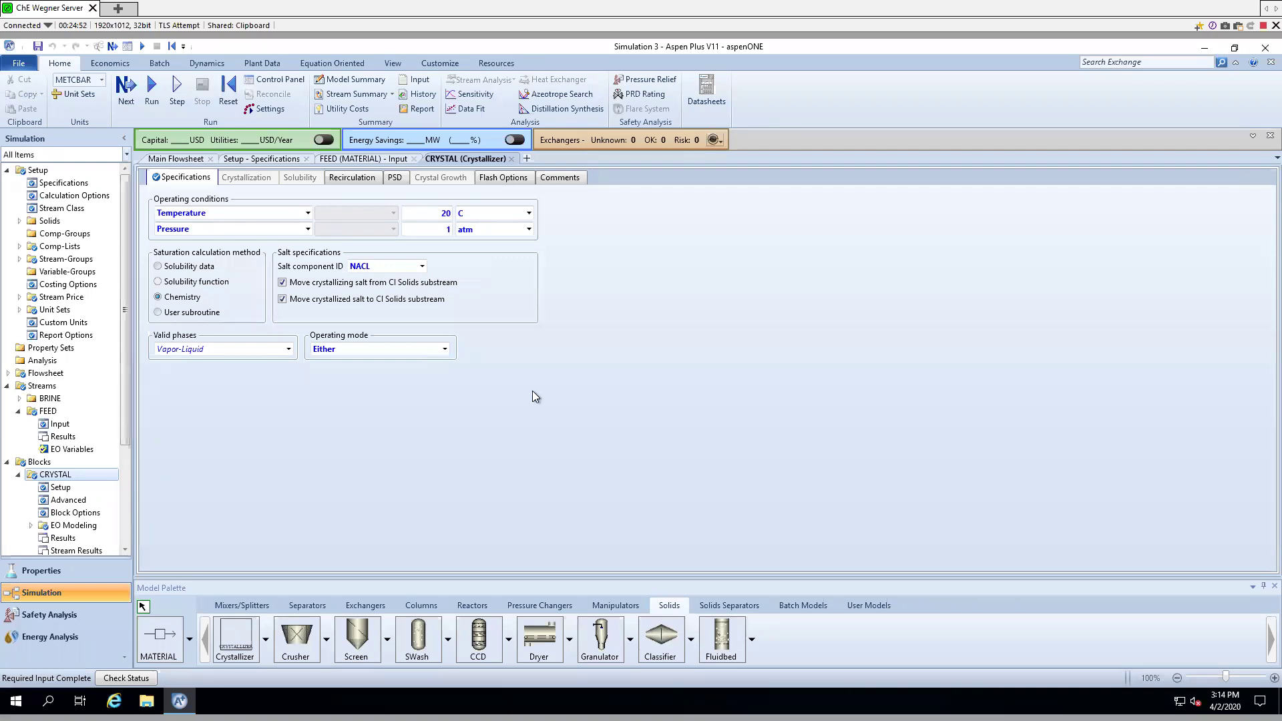
click(445, 349)
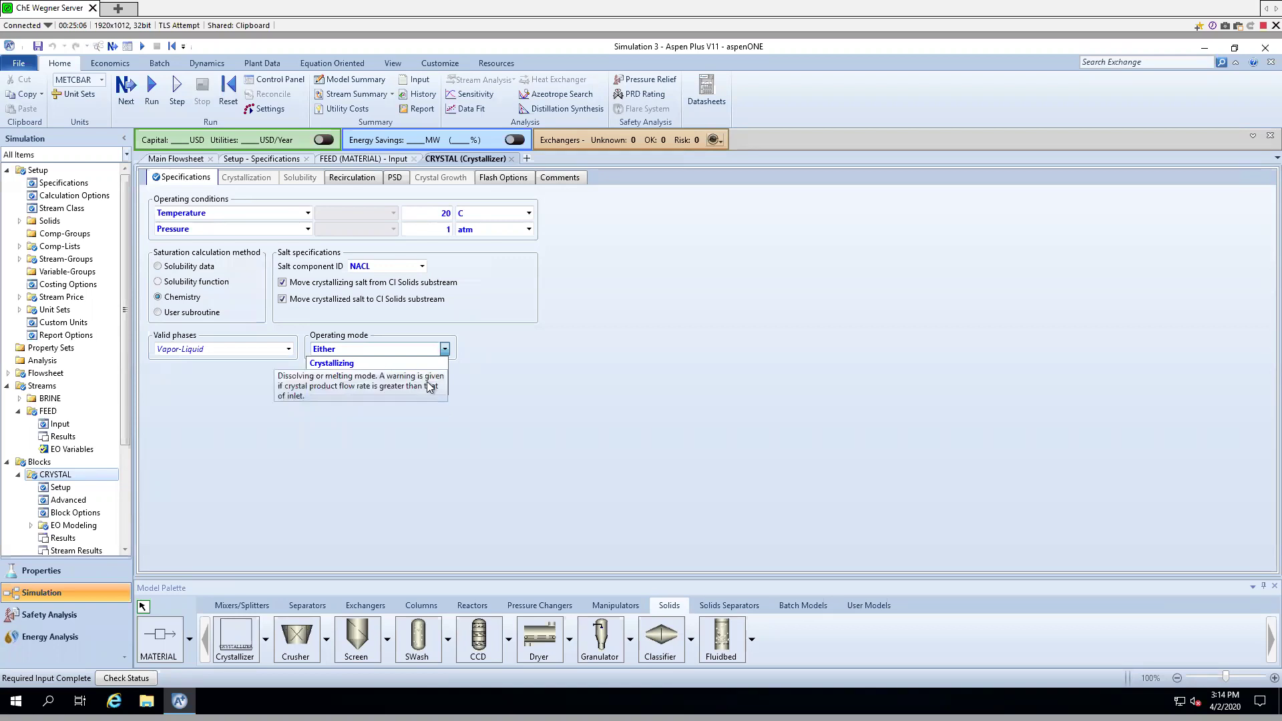
click(334, 391)
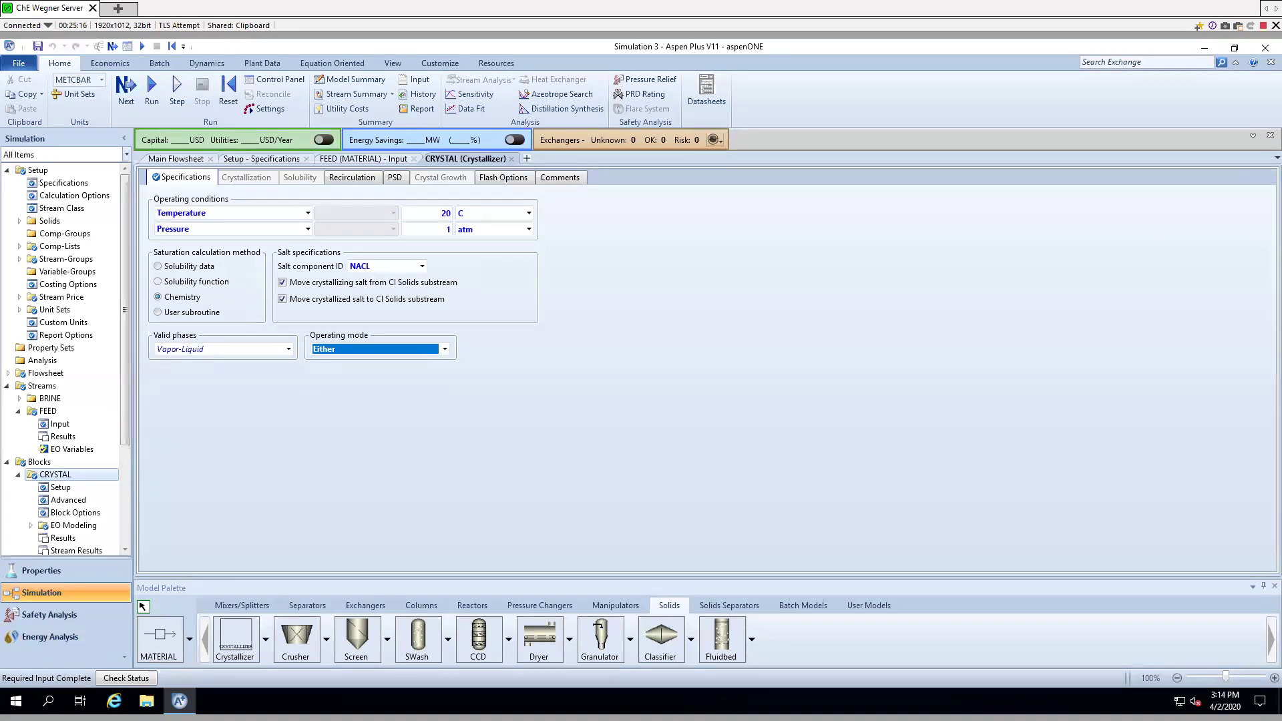
click(178, 160)
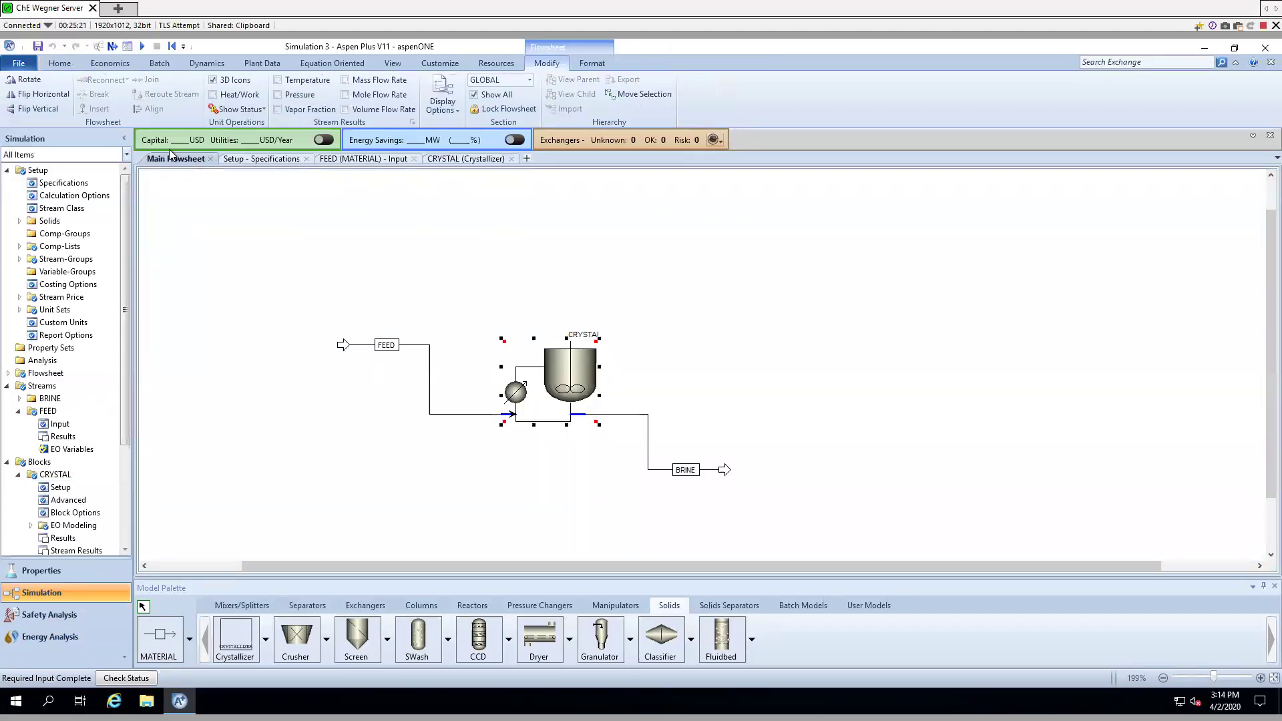
- Run the simulation and open the results summary for all streams
click(59, 64)
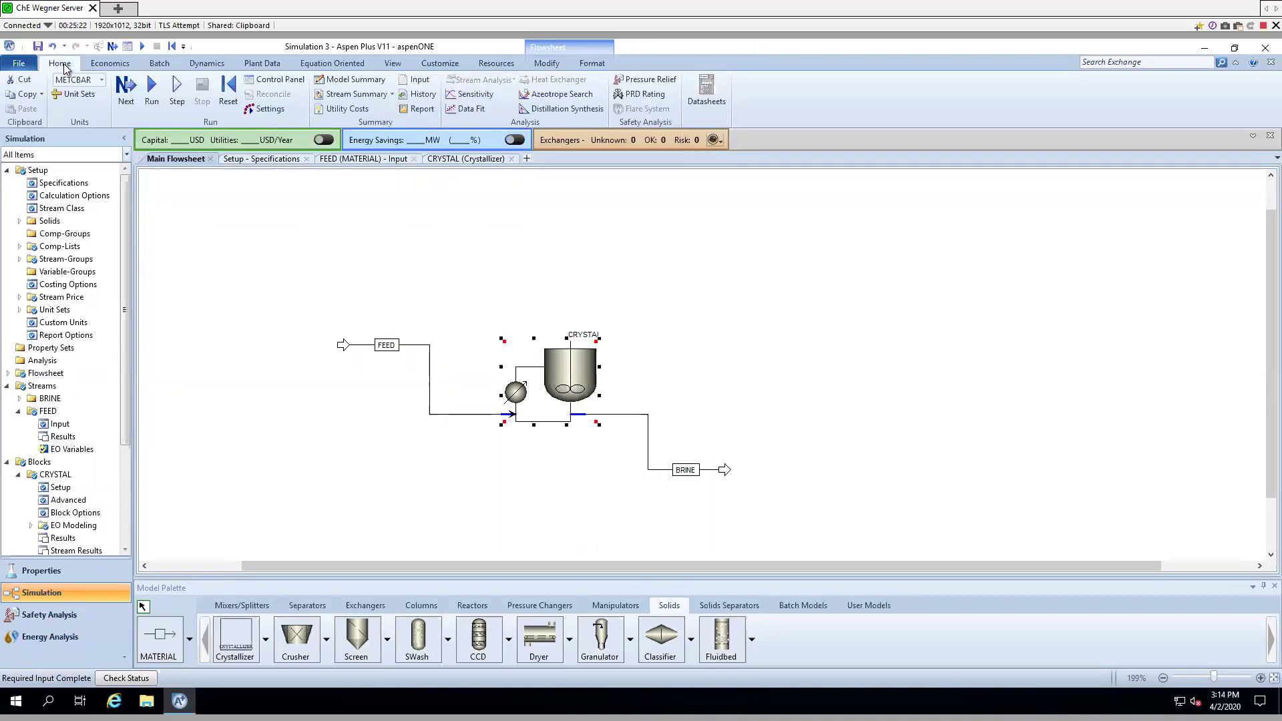
click(152, 92)
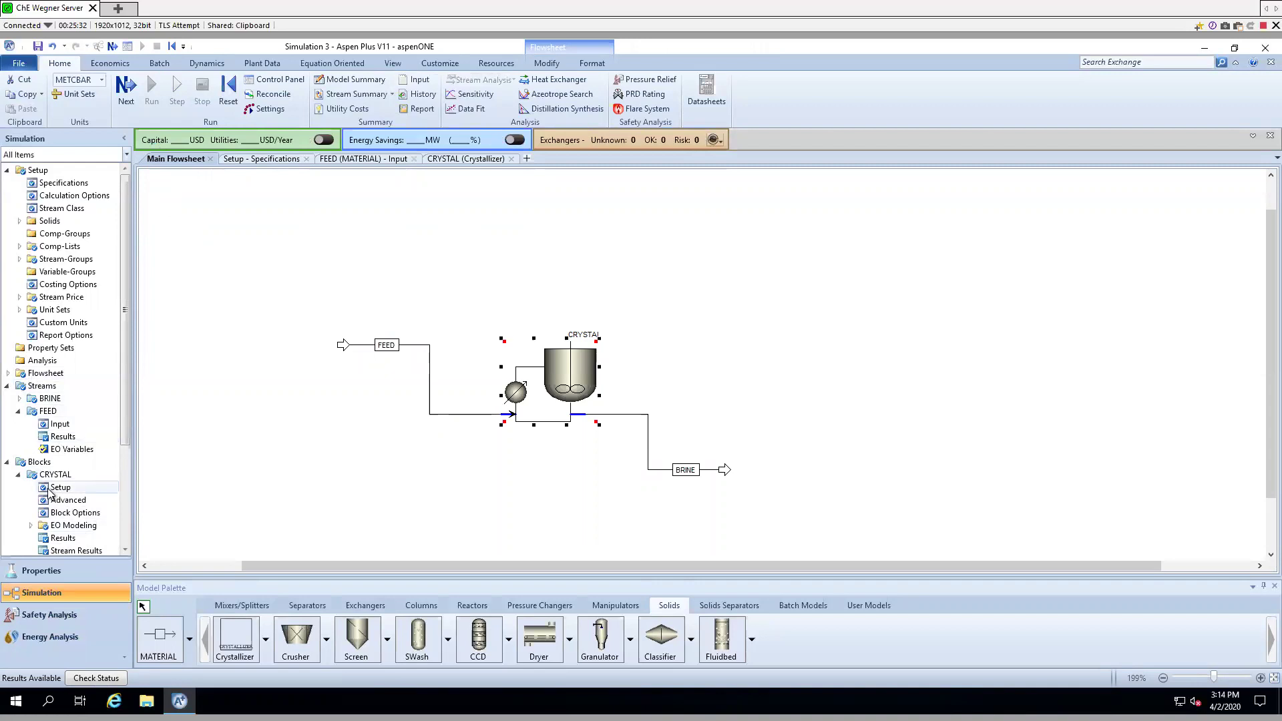
drag(127, 402, 119, 507)
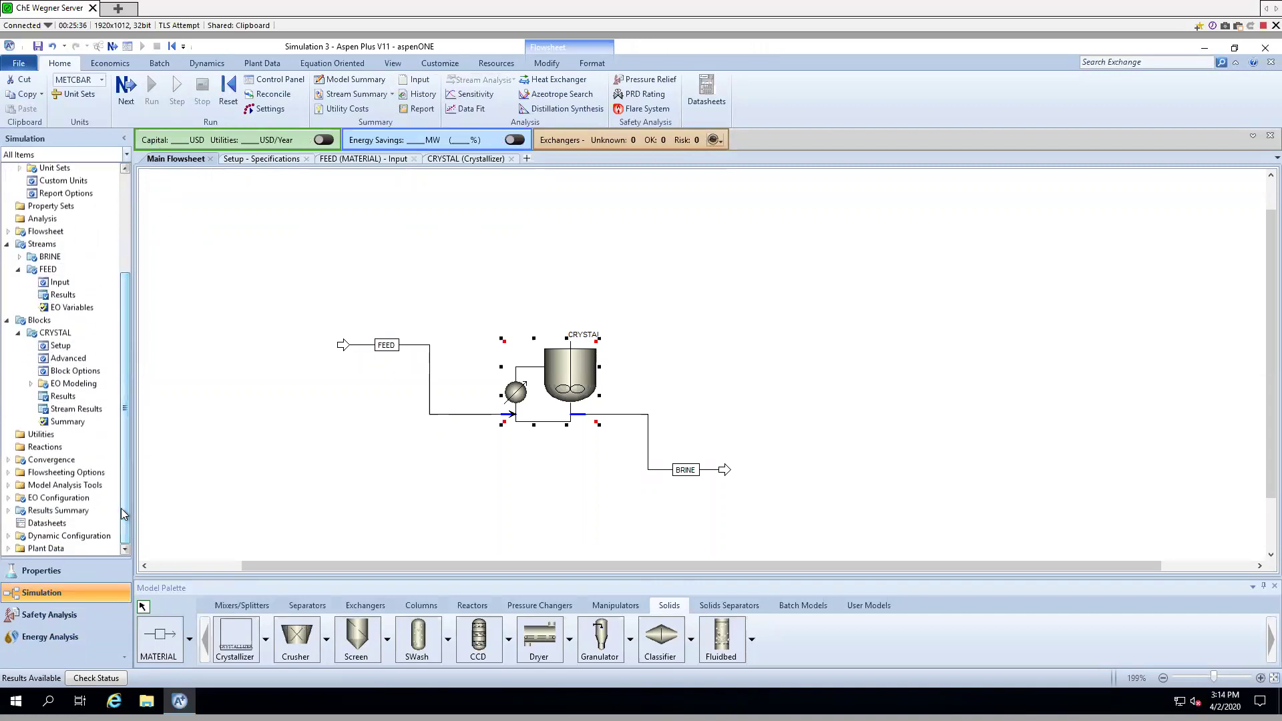
click(8, 511)
click(37, 538)
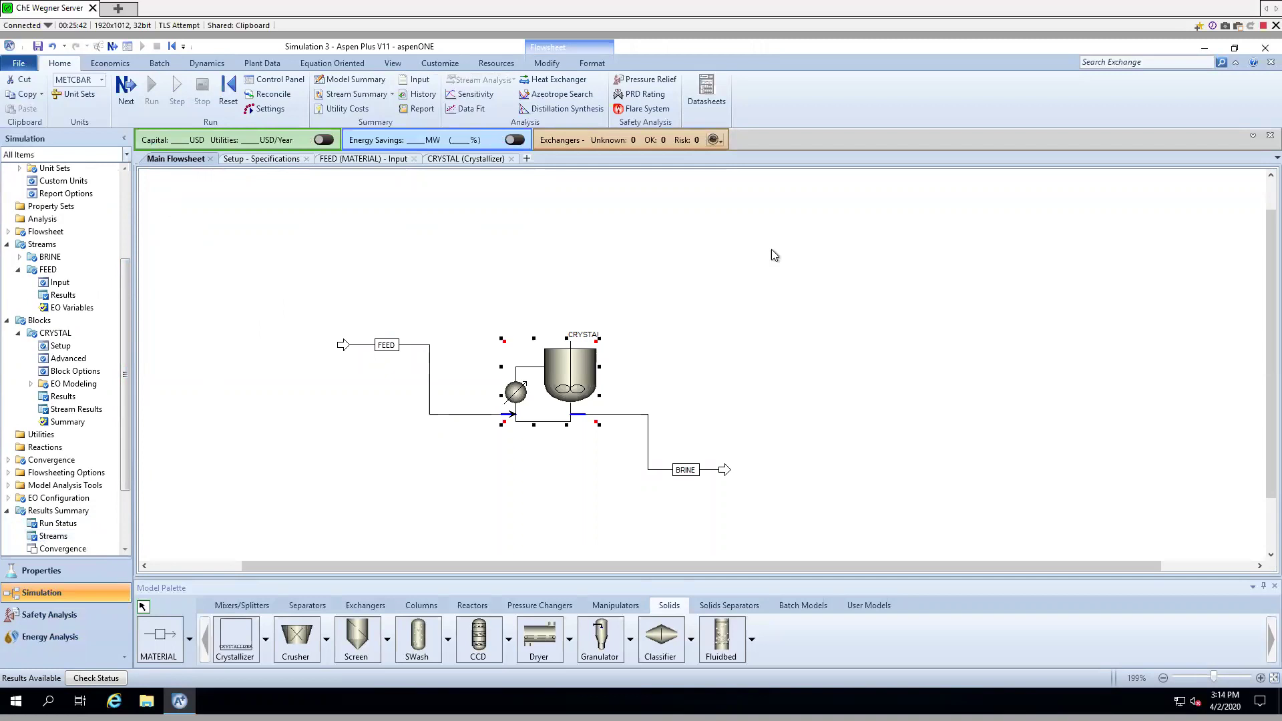
click(340, 495)
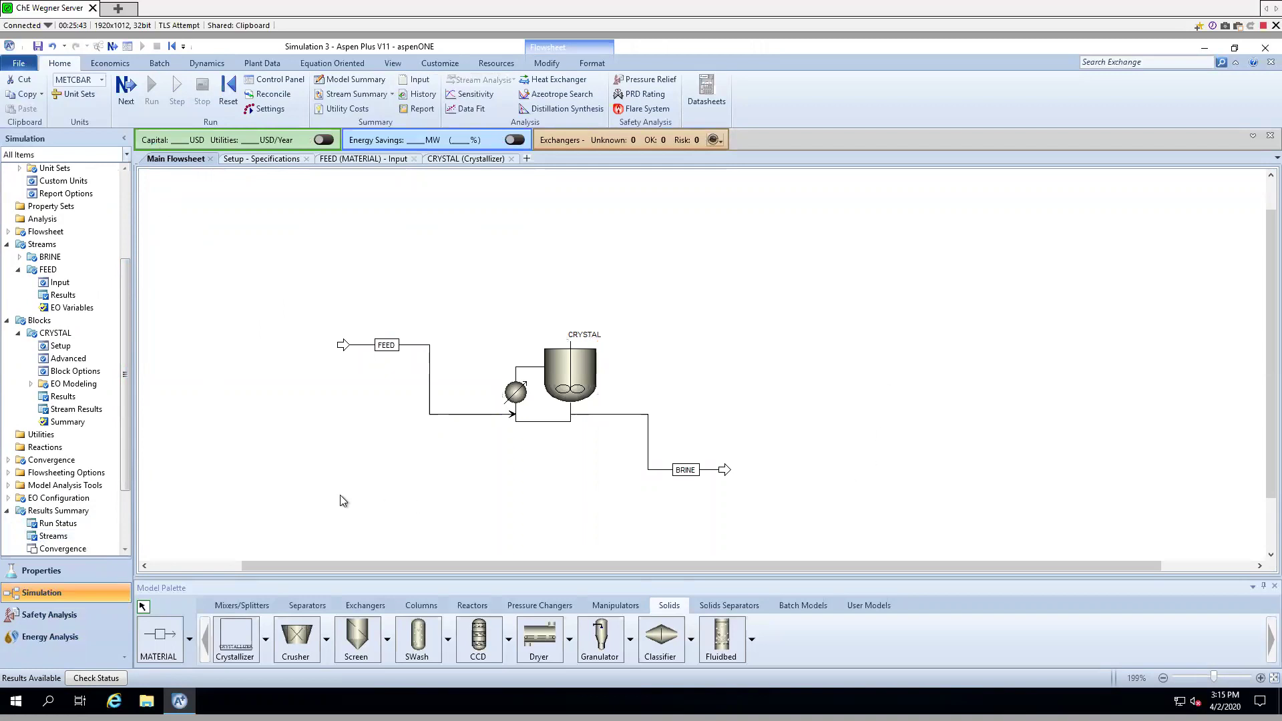
double_click(79, 535)
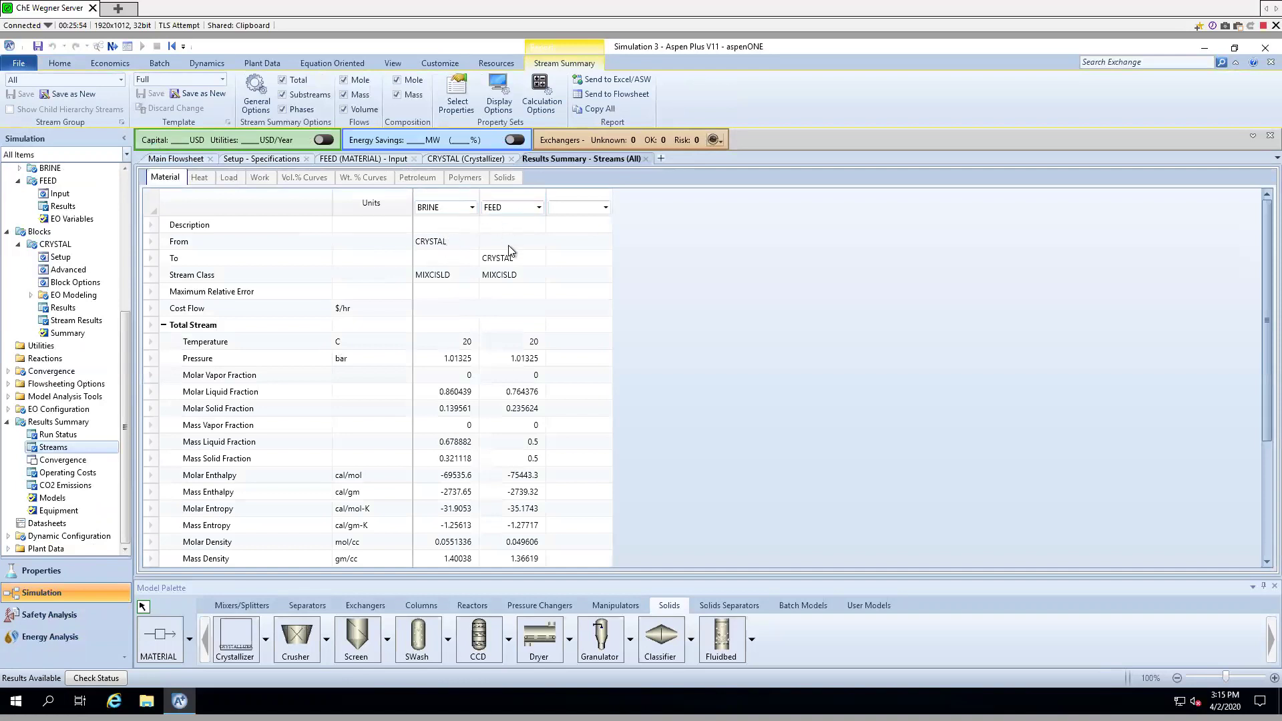
- Reorder the stream results columns so that FEED comes first and BRINE second
click(472, 207)
click(443, 235)
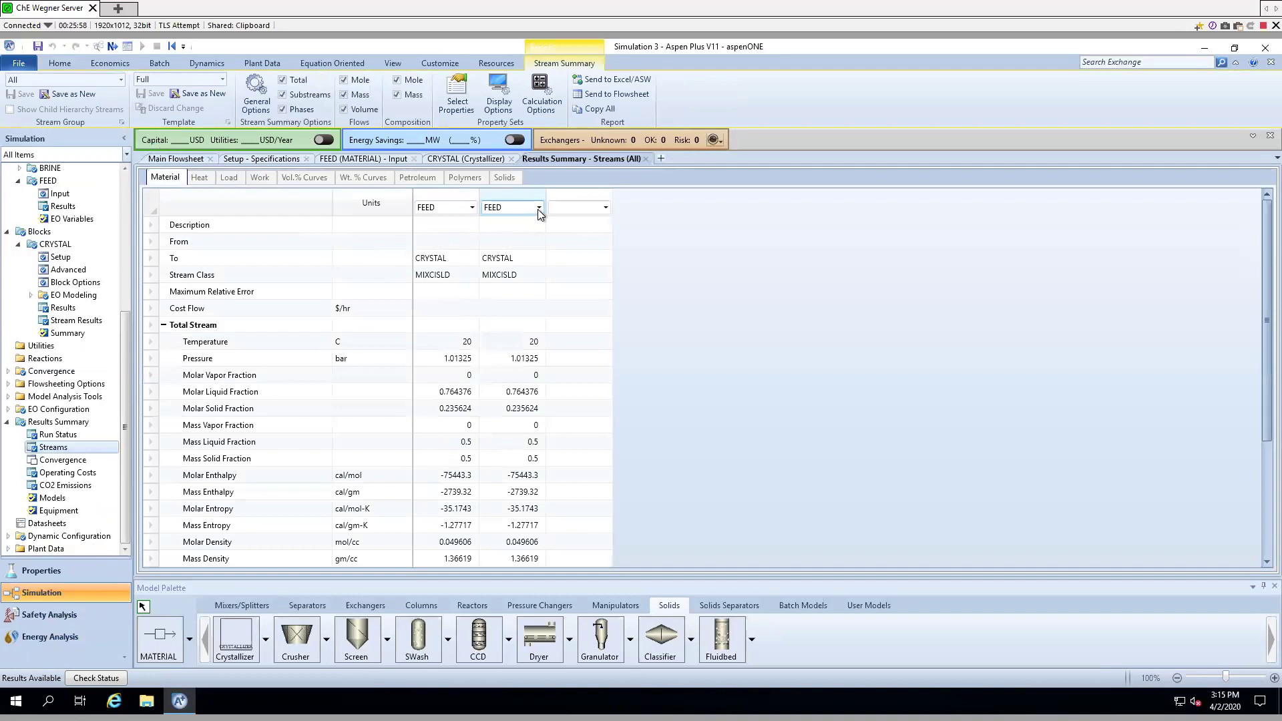
click(538, 209)
click(519, 222)
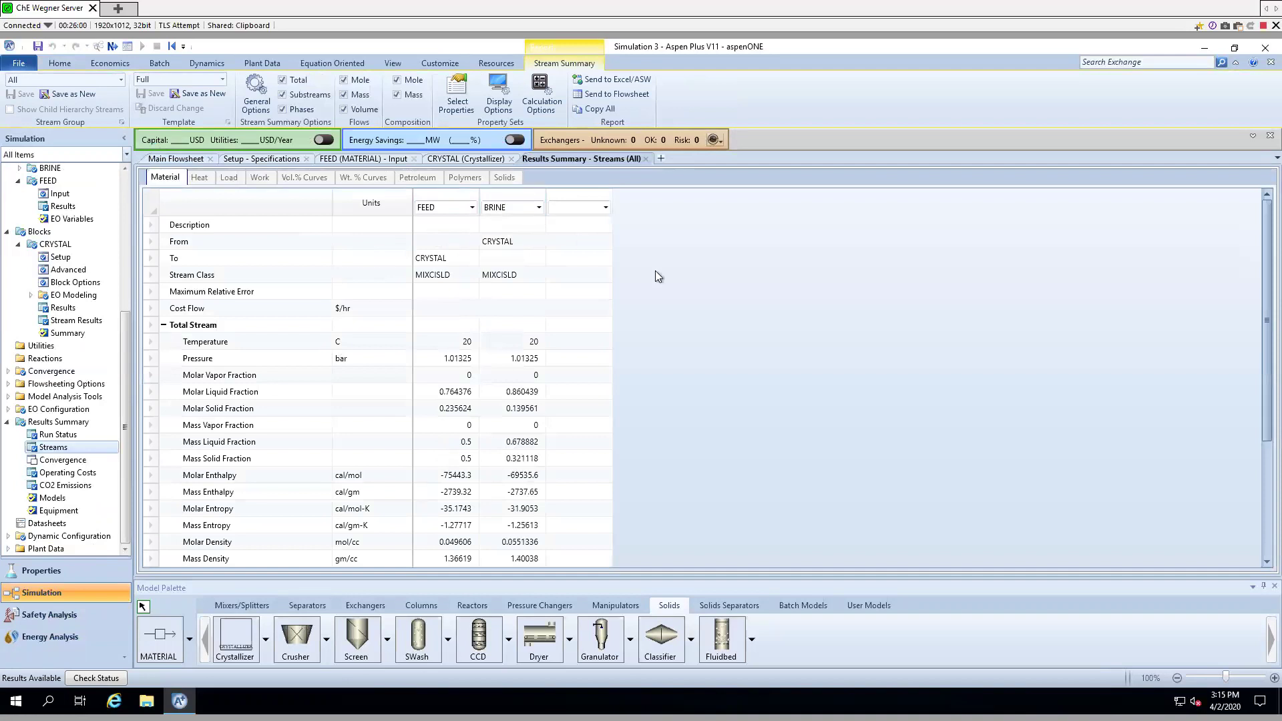
- Expand the total stream's mass flows and compare the component flows of FEED and BRINE
scroll(763, 344, down, 2)
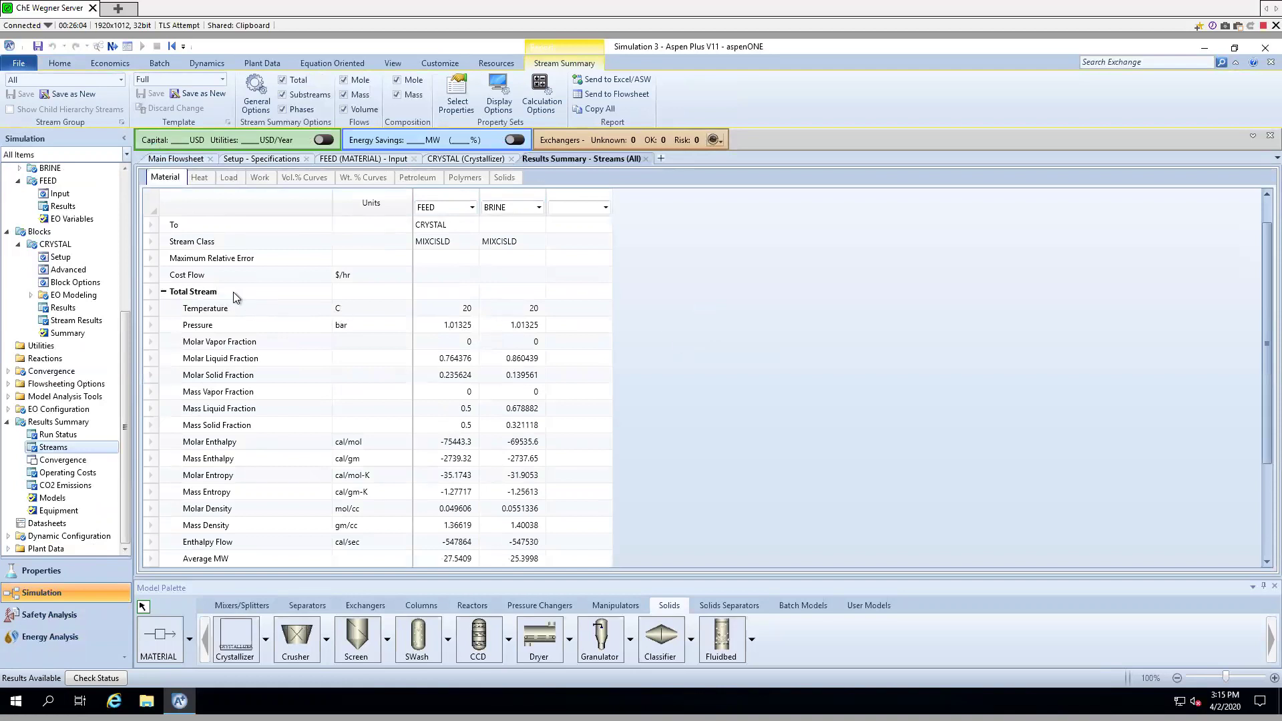
scroll(234, 297, down, 1)
scroll(234, 298, down, 4)
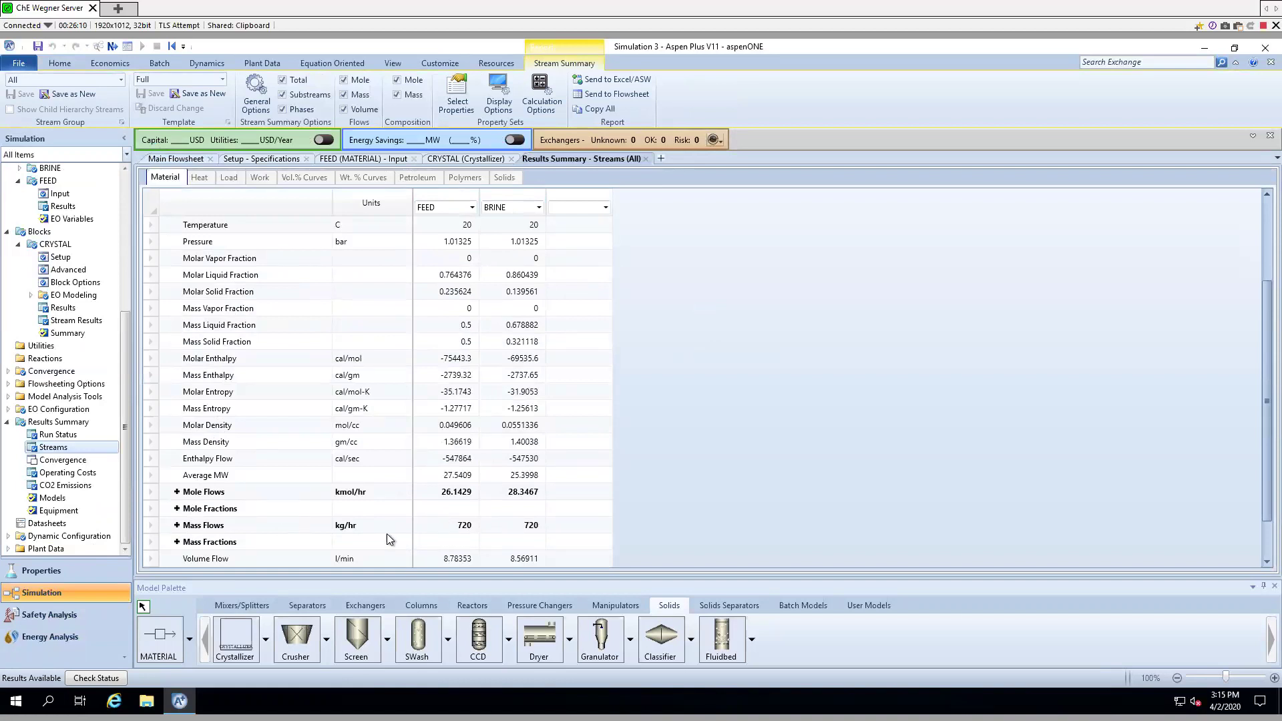
click(177, 526)
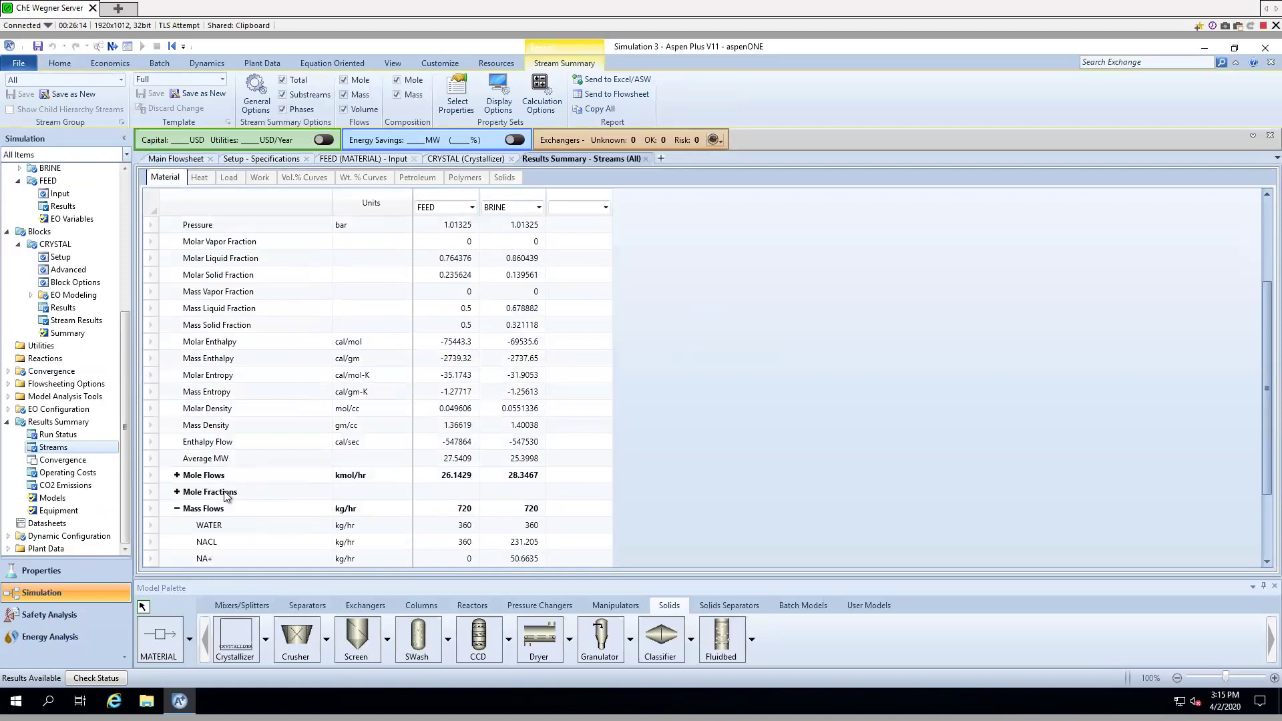
scroll(415, 523, down, 1)
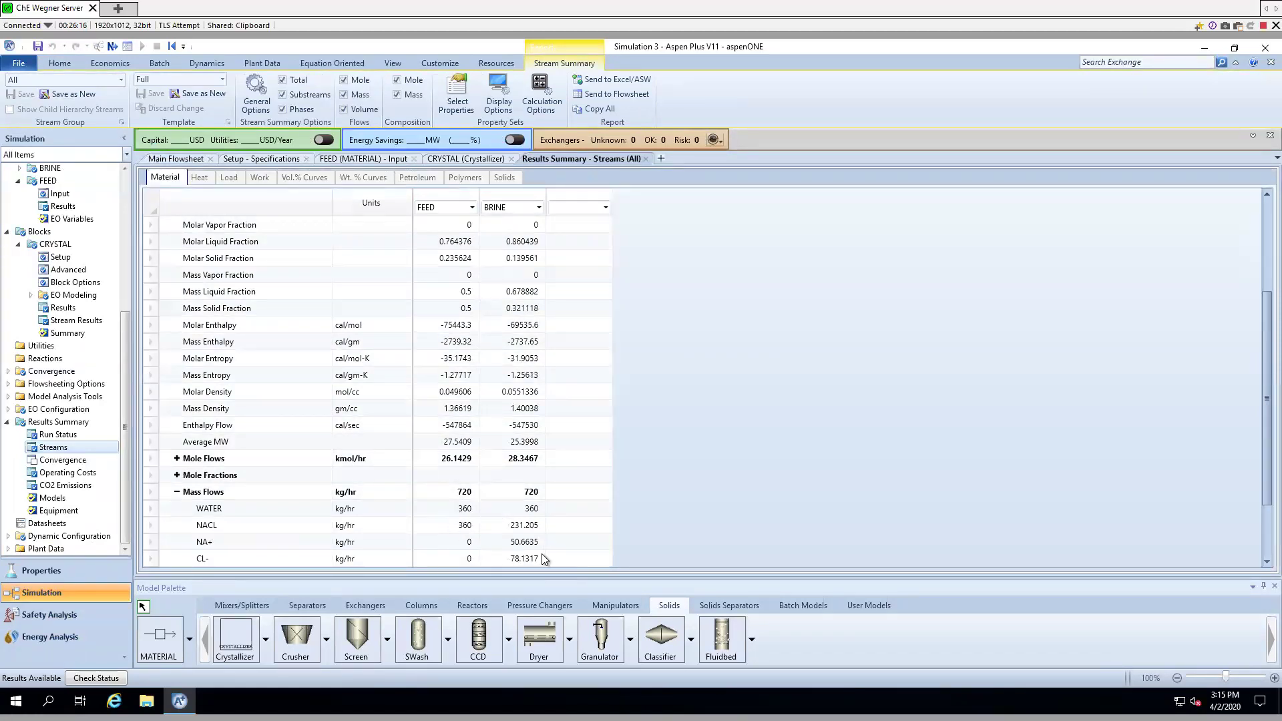
scroll(515, 559, down, 2)
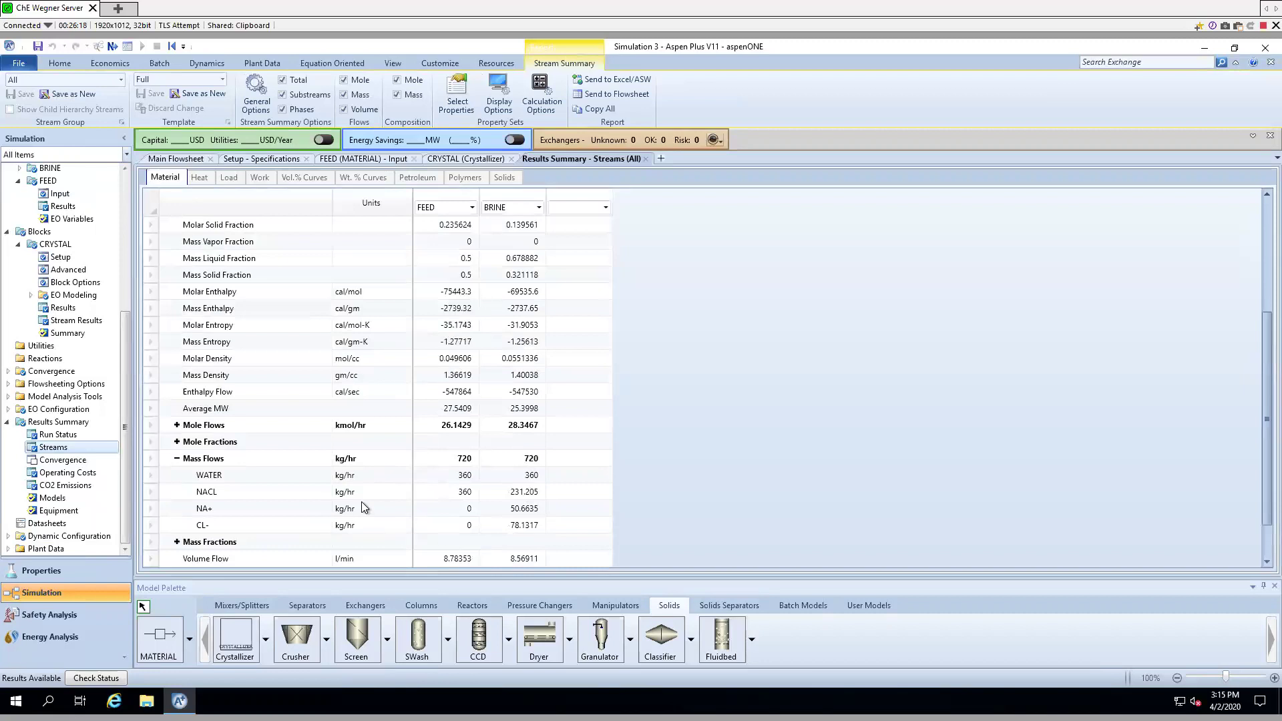
- Set the units of the total stream's mass flows to gm/sec
click(379, 460)
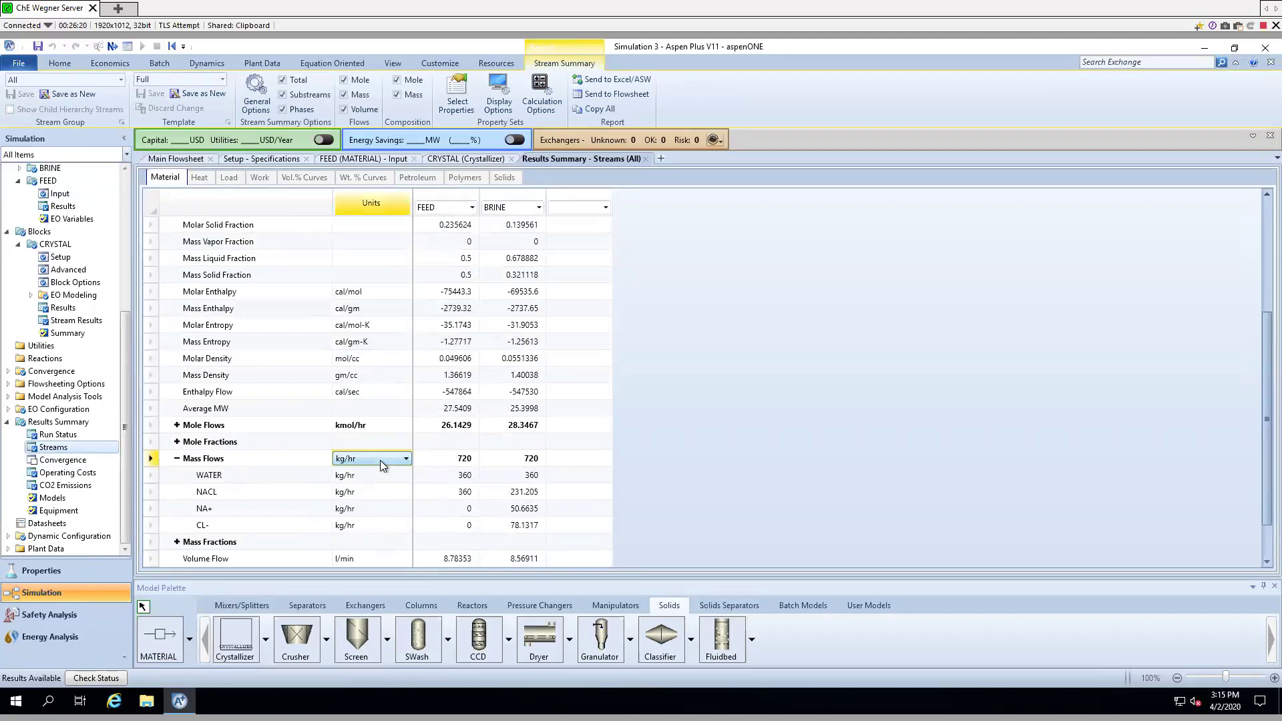
click(380, 461)
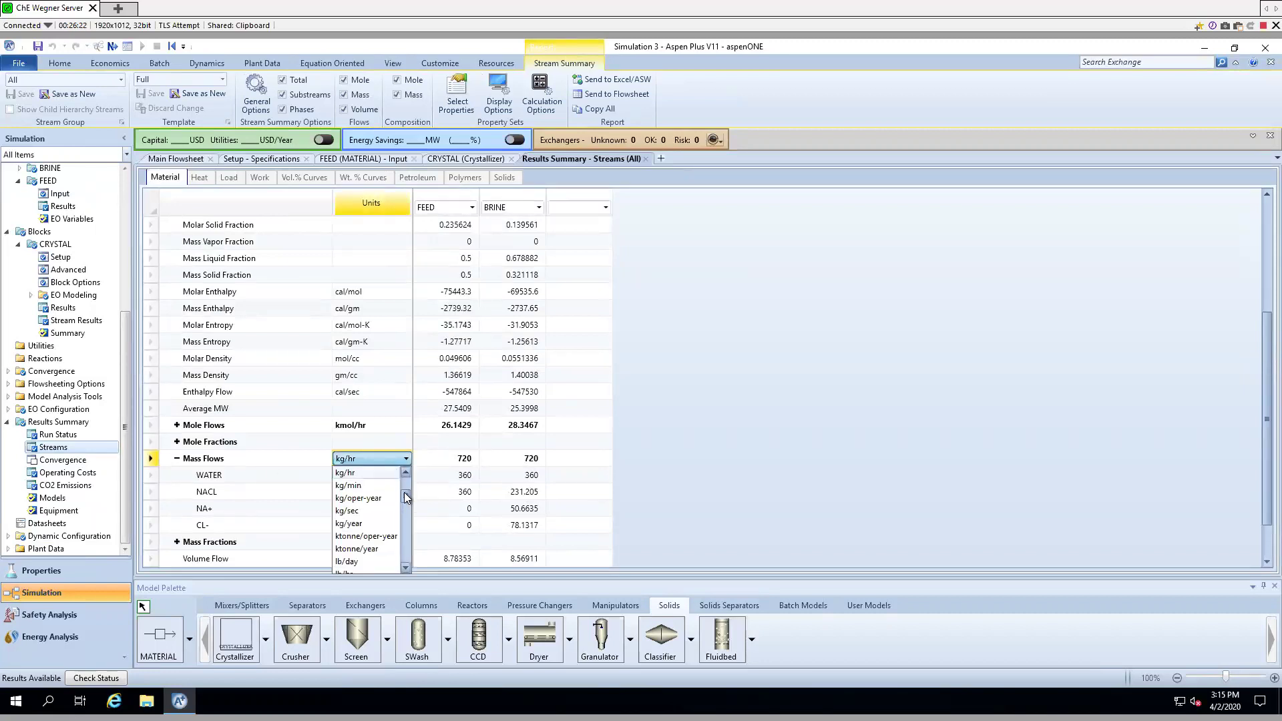
drag(404, 495, 403, 492)
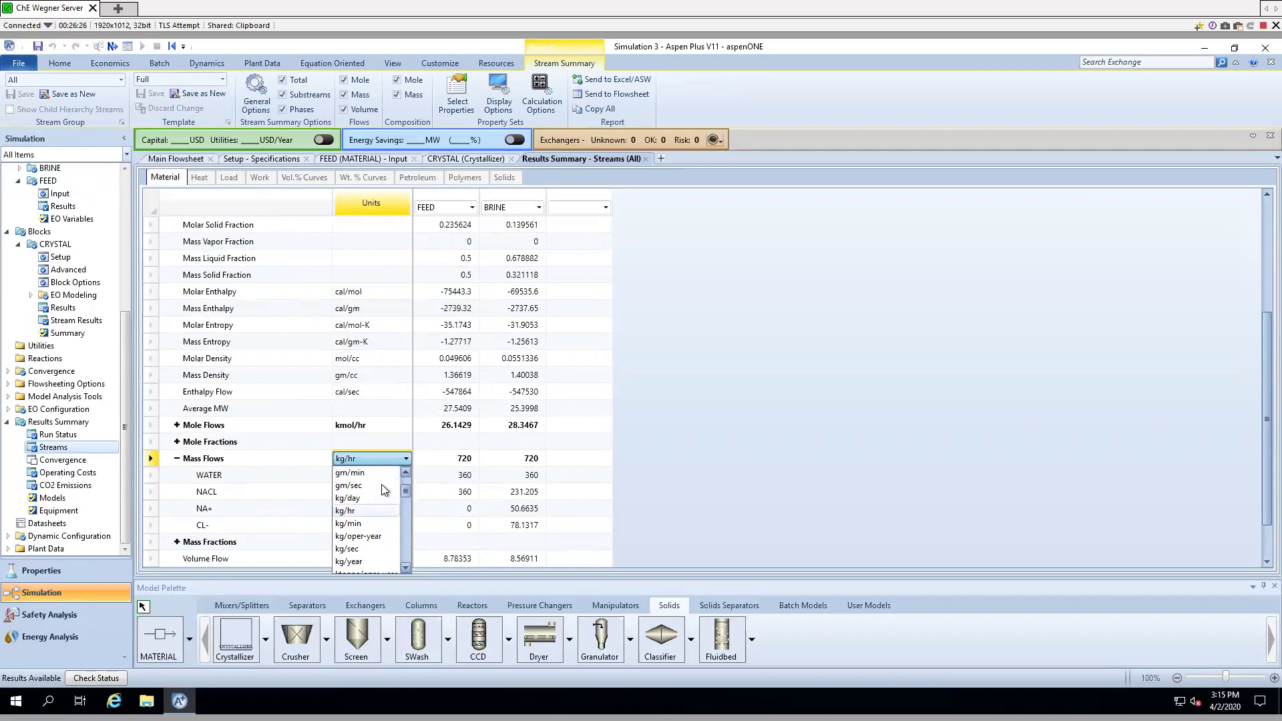
click(381, 485)
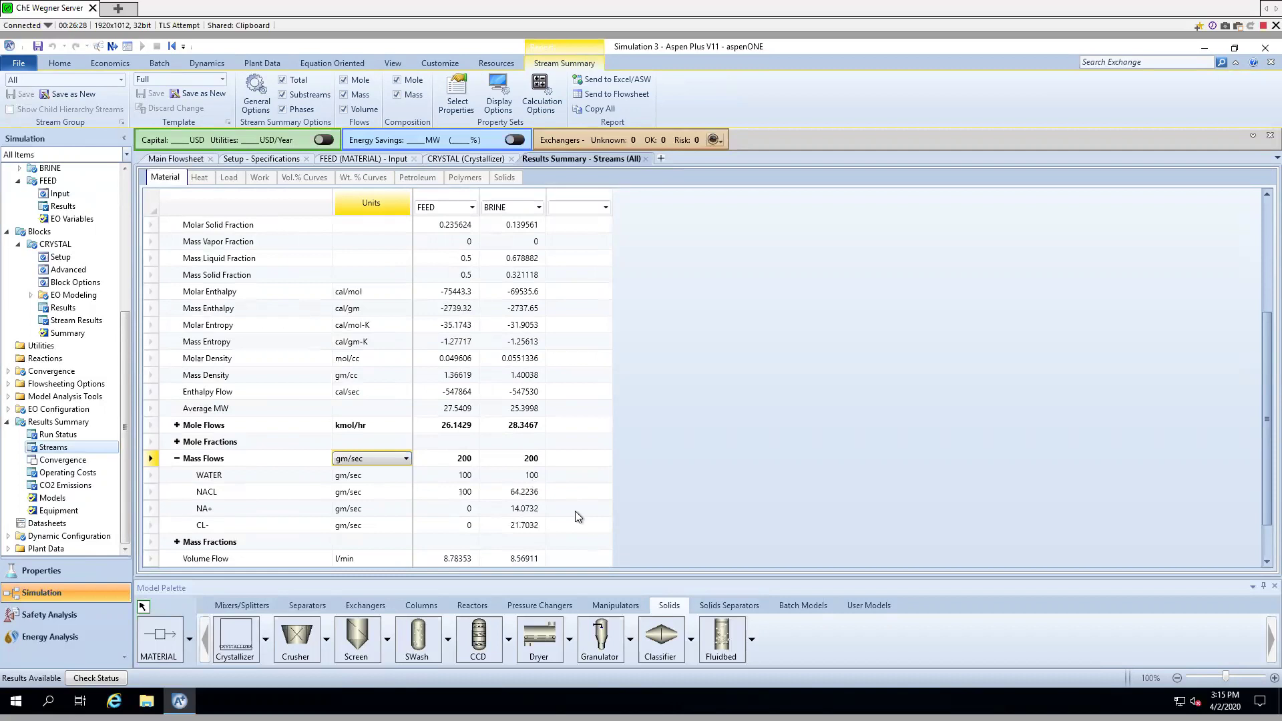
- Expand the MIXED substream results and look through them alongside the total stream's results
scroll(575, 511, down, 1)
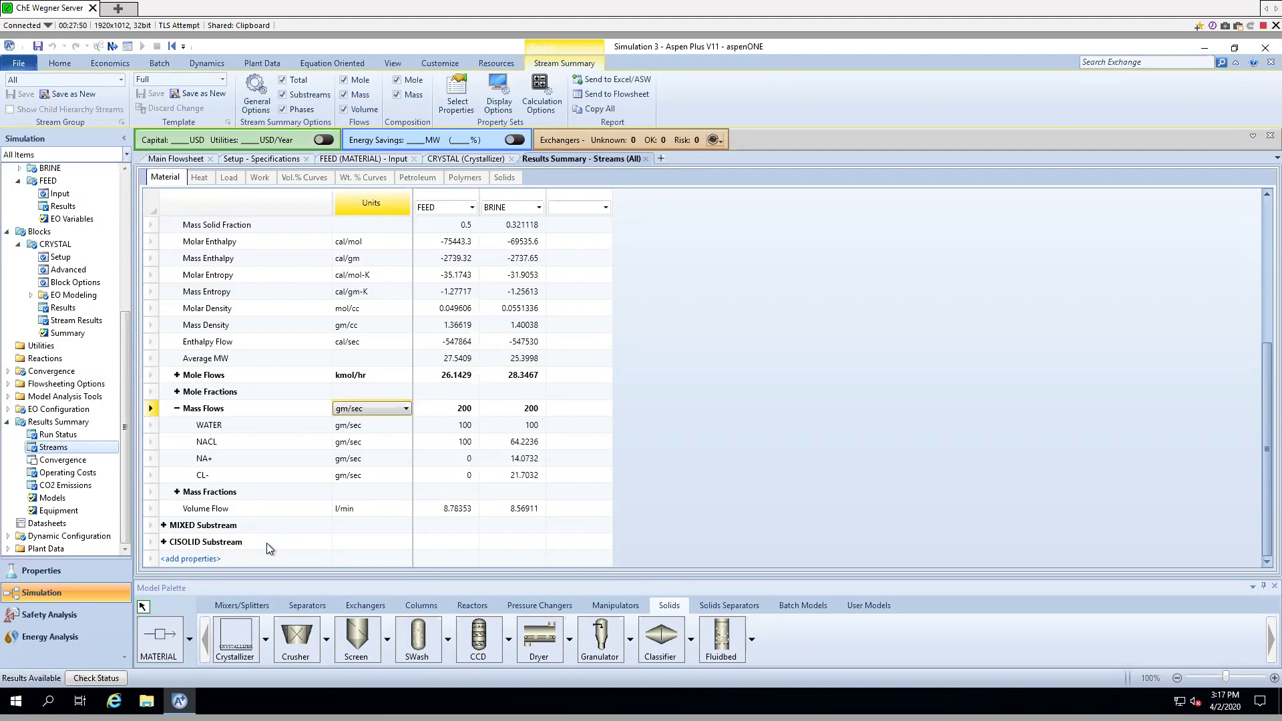
click(164, 525)
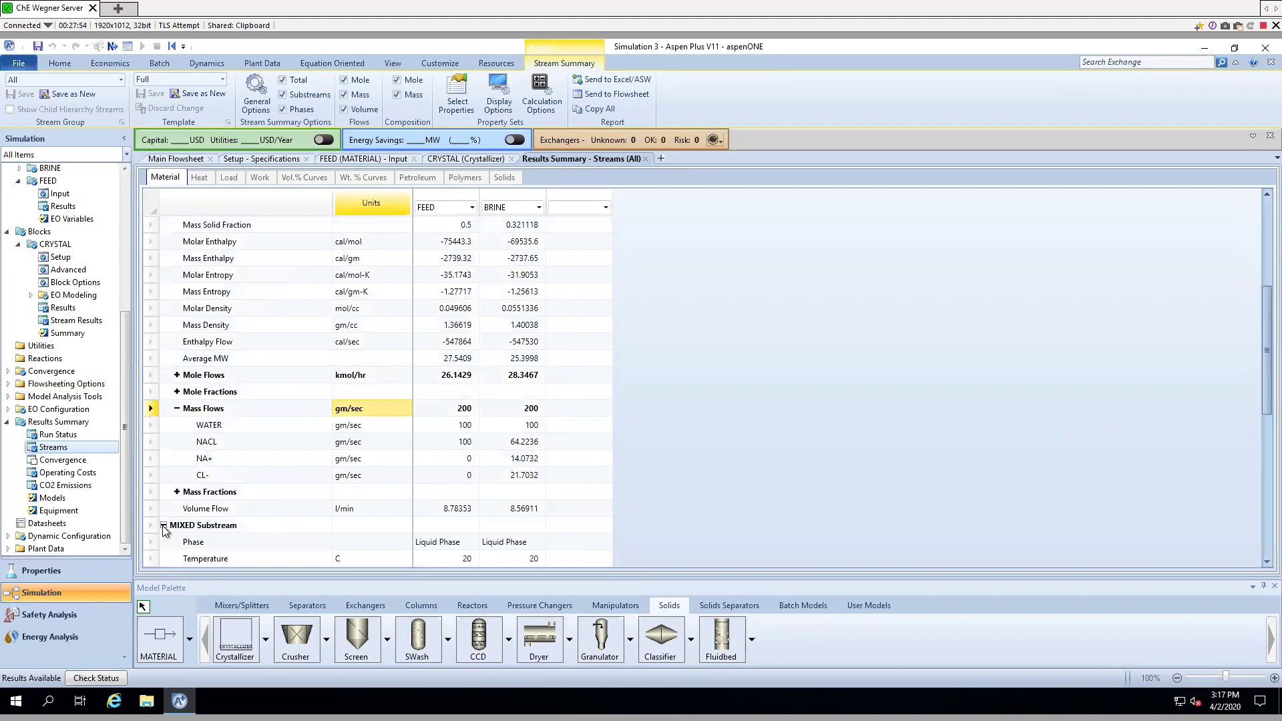
scroll(213, 437, up, 1)
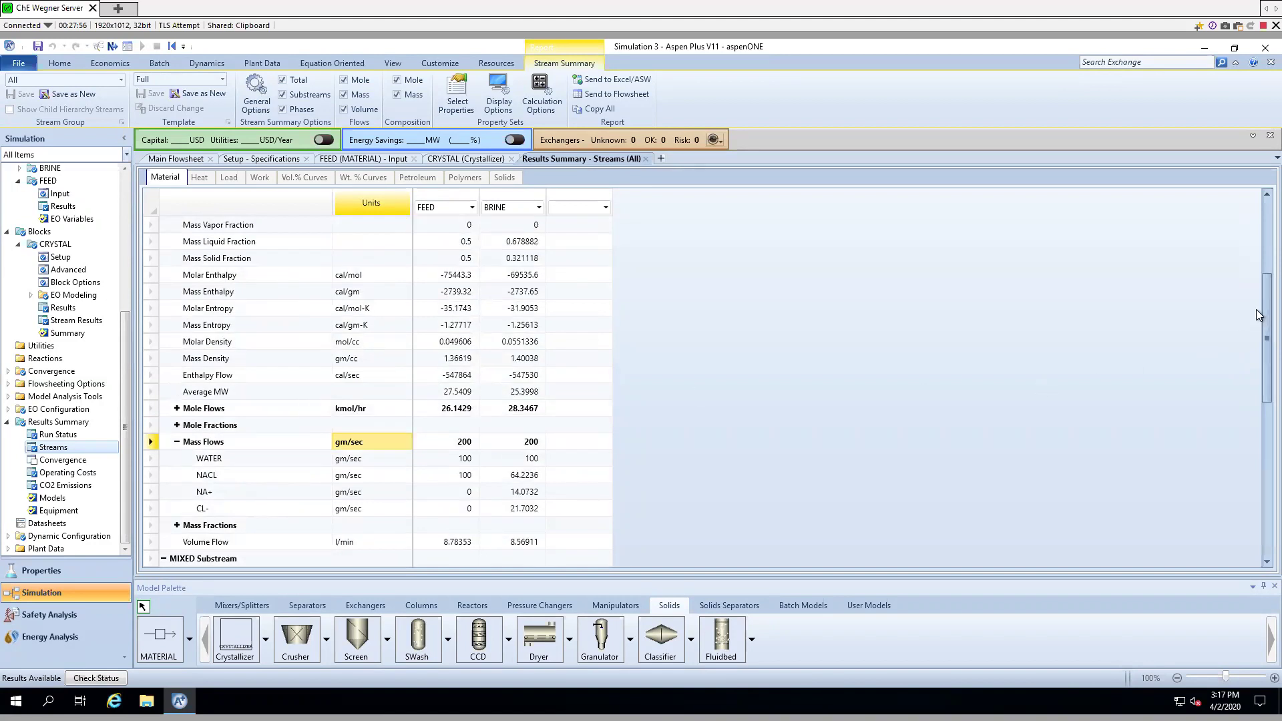
scroll(1258, 272, up, 3)
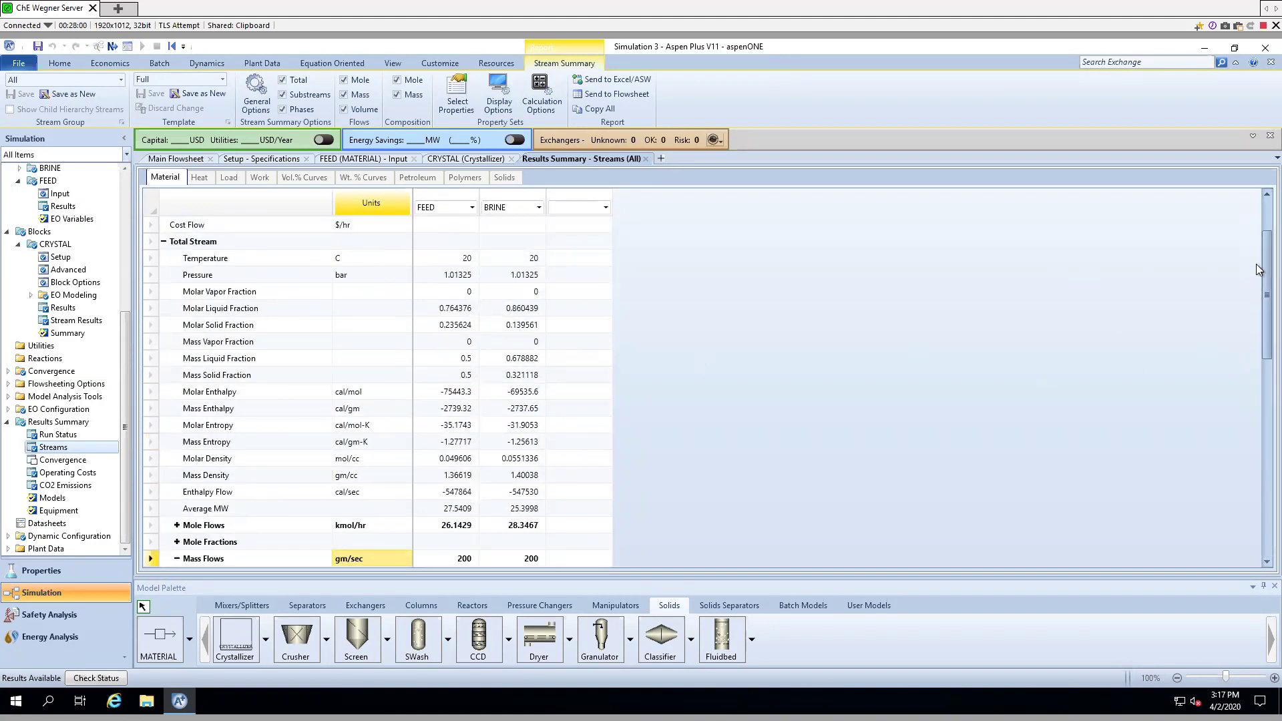
scroll(1258, 285, down, 1)
scroll(1259, 285, down, 6)
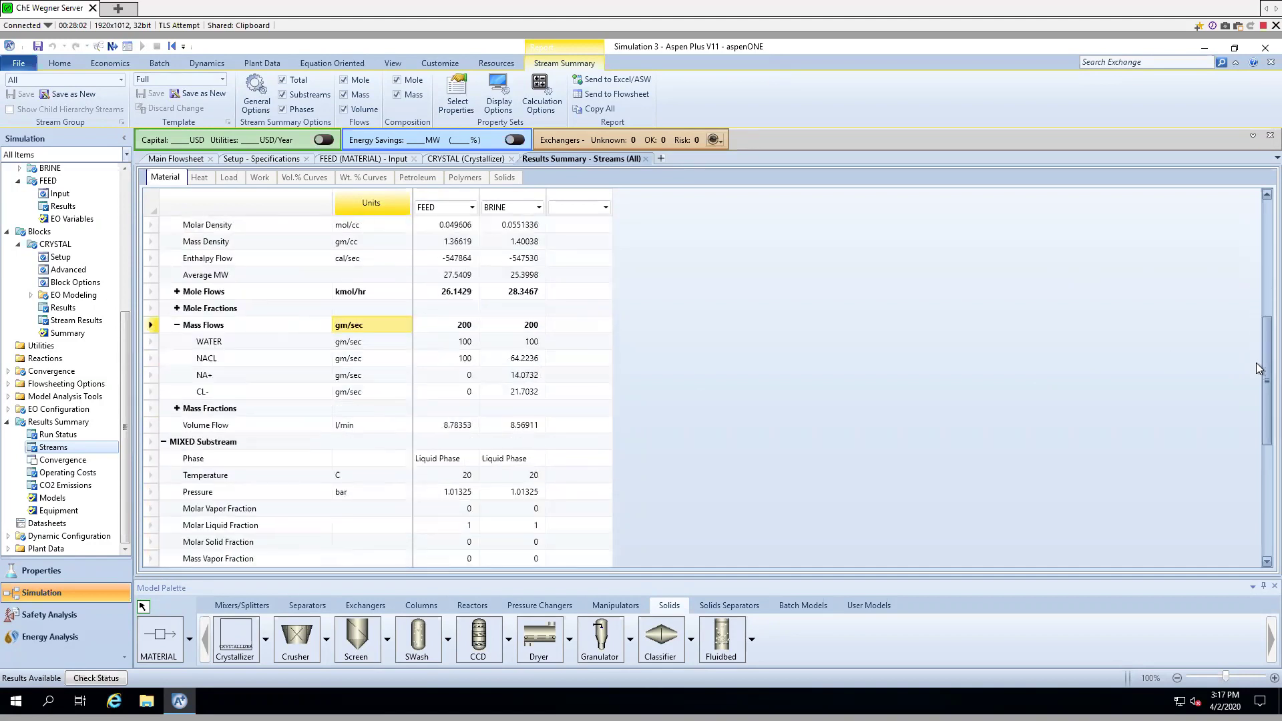
scroll(1258, 385, down, 3)
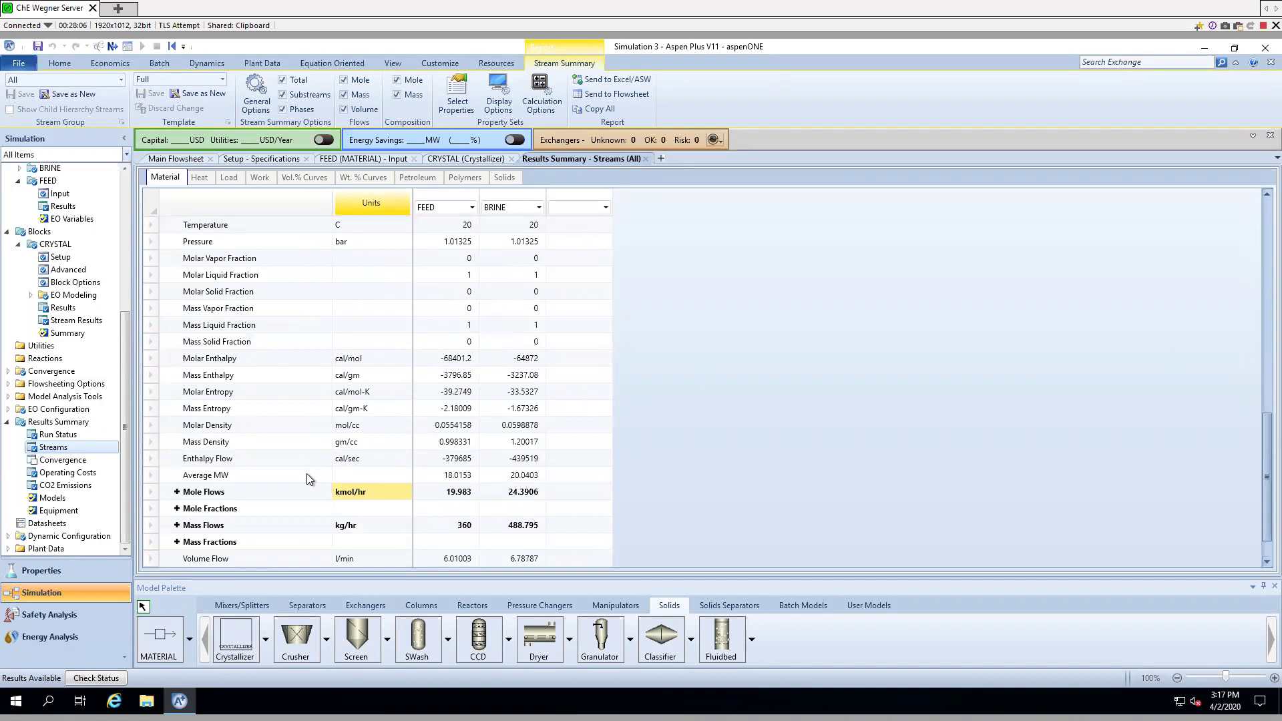
- Set the MIXED substream's mass flow units to gm/sec and expand its flows by component
click(373, 526)
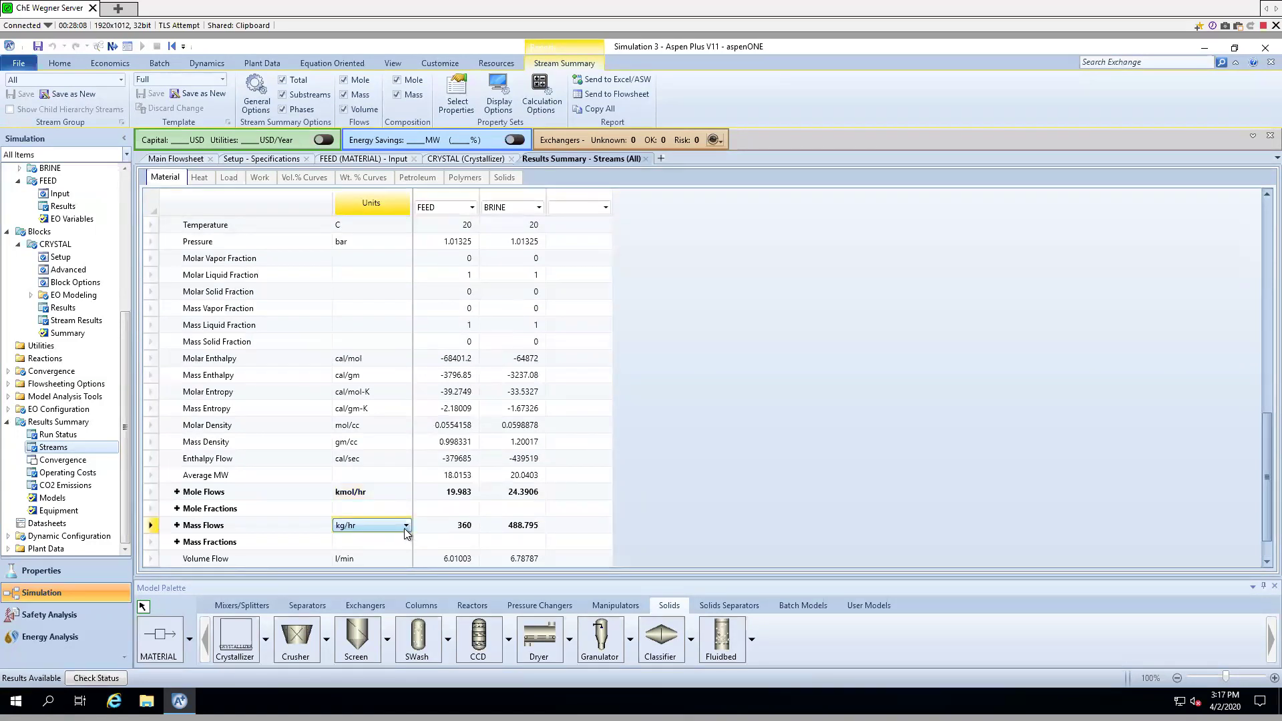
click(405, 528)
drag(406, 560, 407, 555)
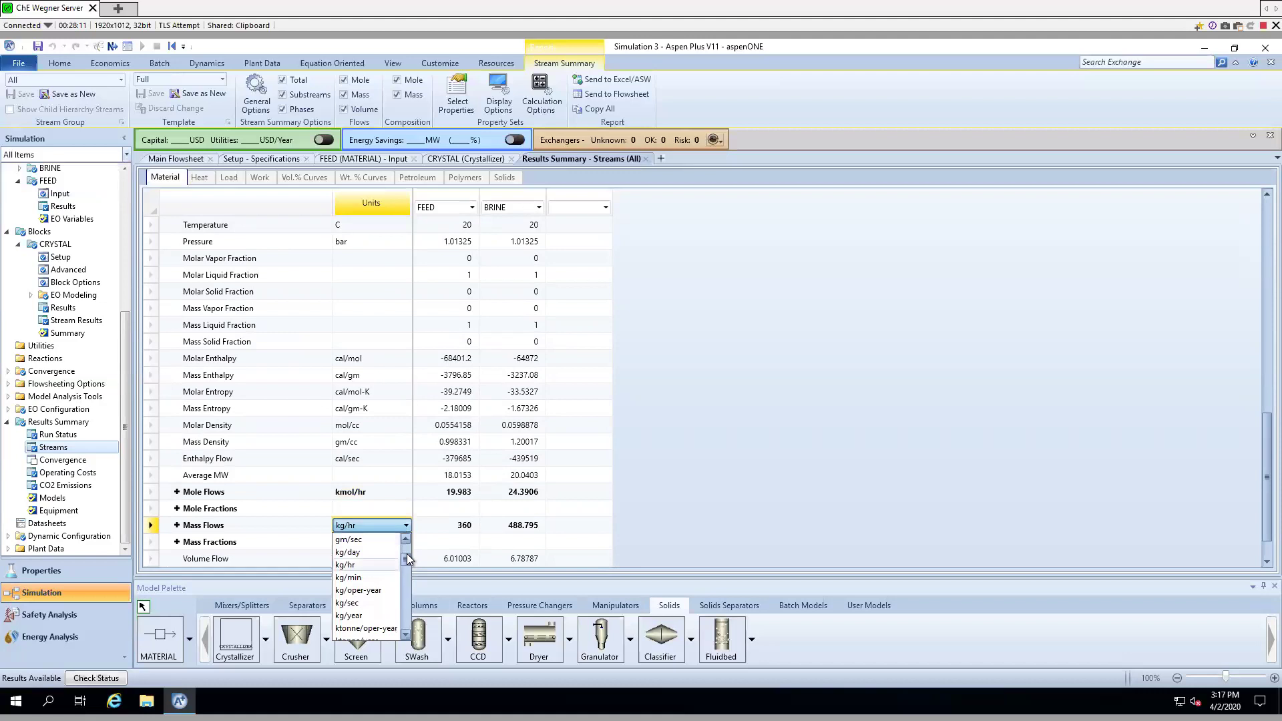
click(367, 541)
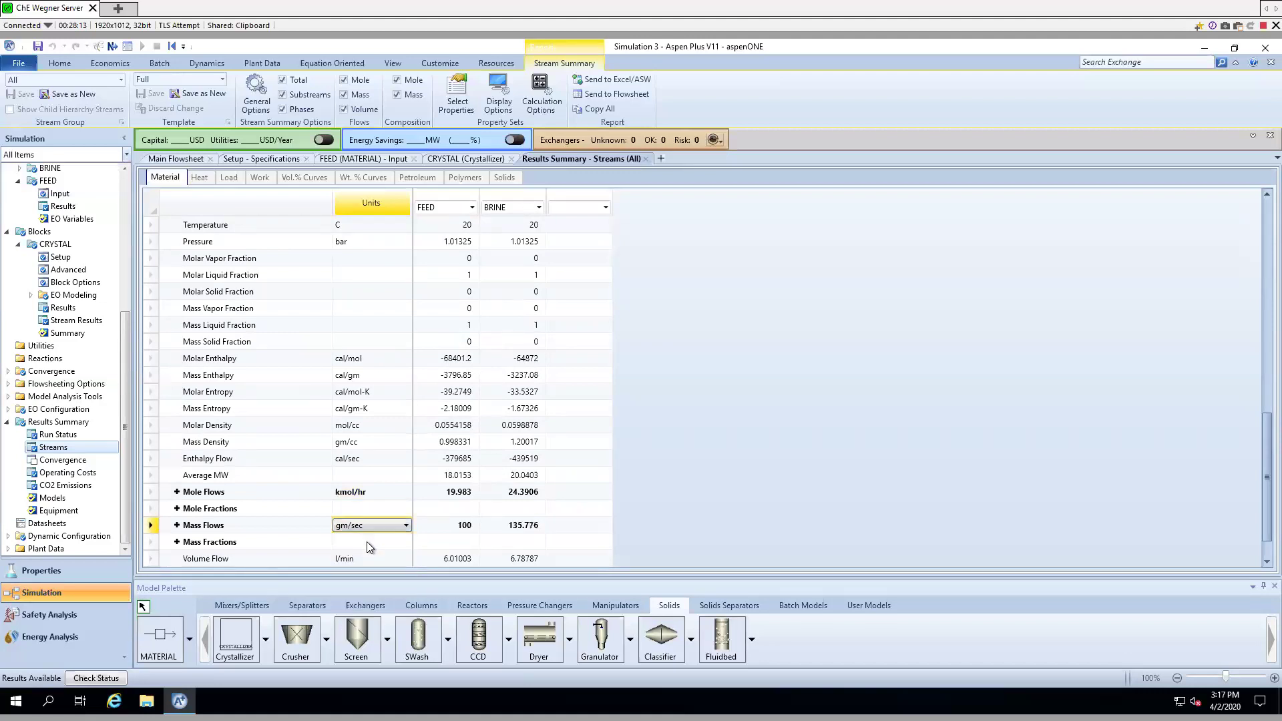
click(177, 526)
scroll(578, 435, down, 3)
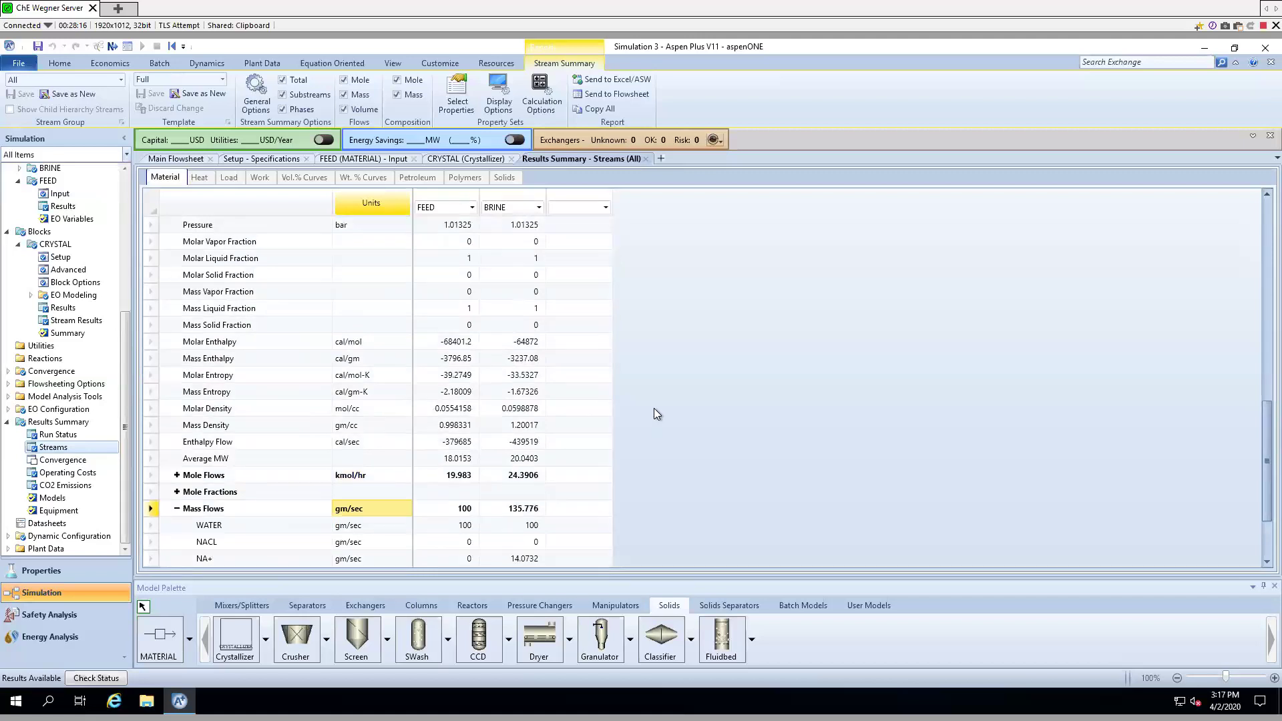
- Expand the CISOLID substream results and look through them down to the mass flows
scroll(583, 474, down, 1)
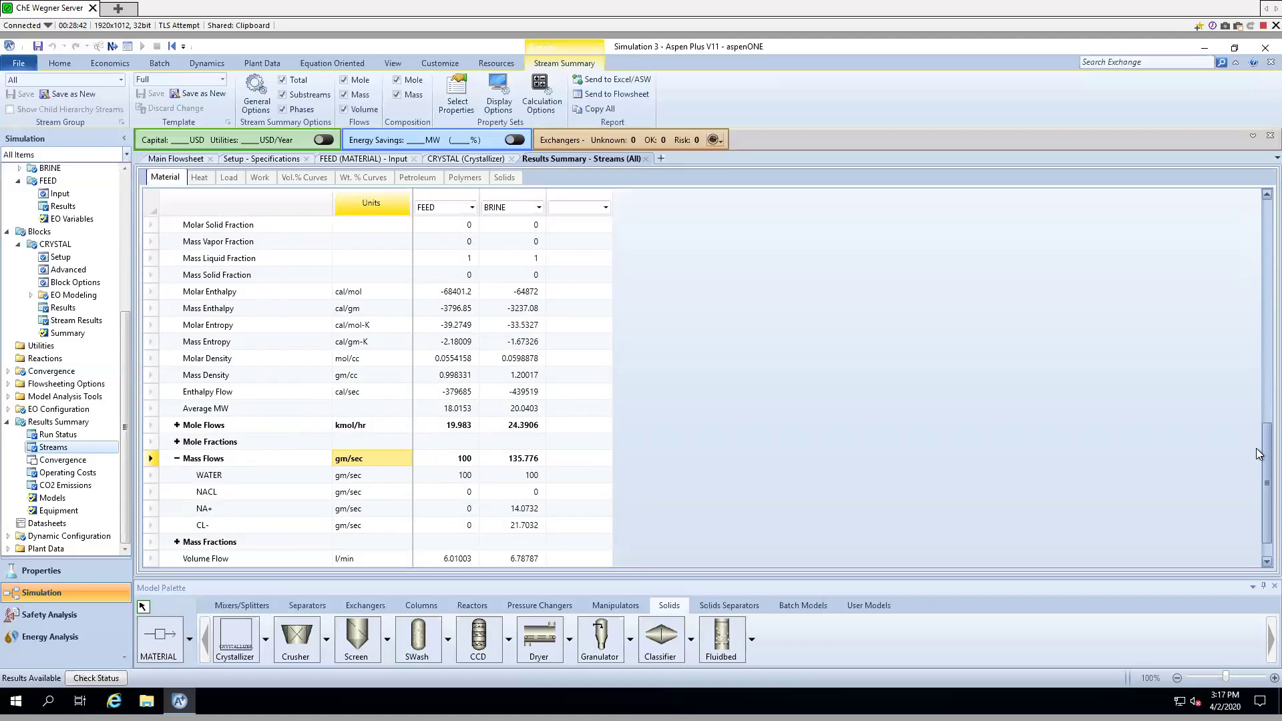
scroll(1256, 462, down, 1)
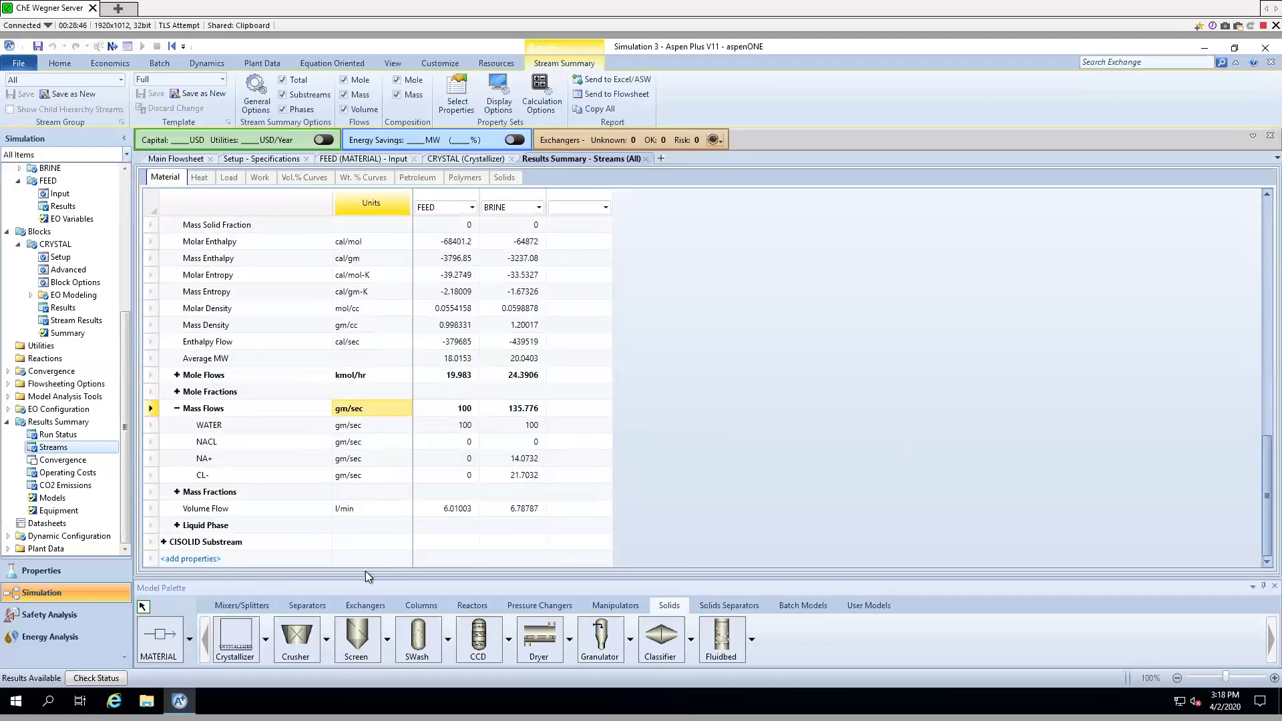
click(165, 542)
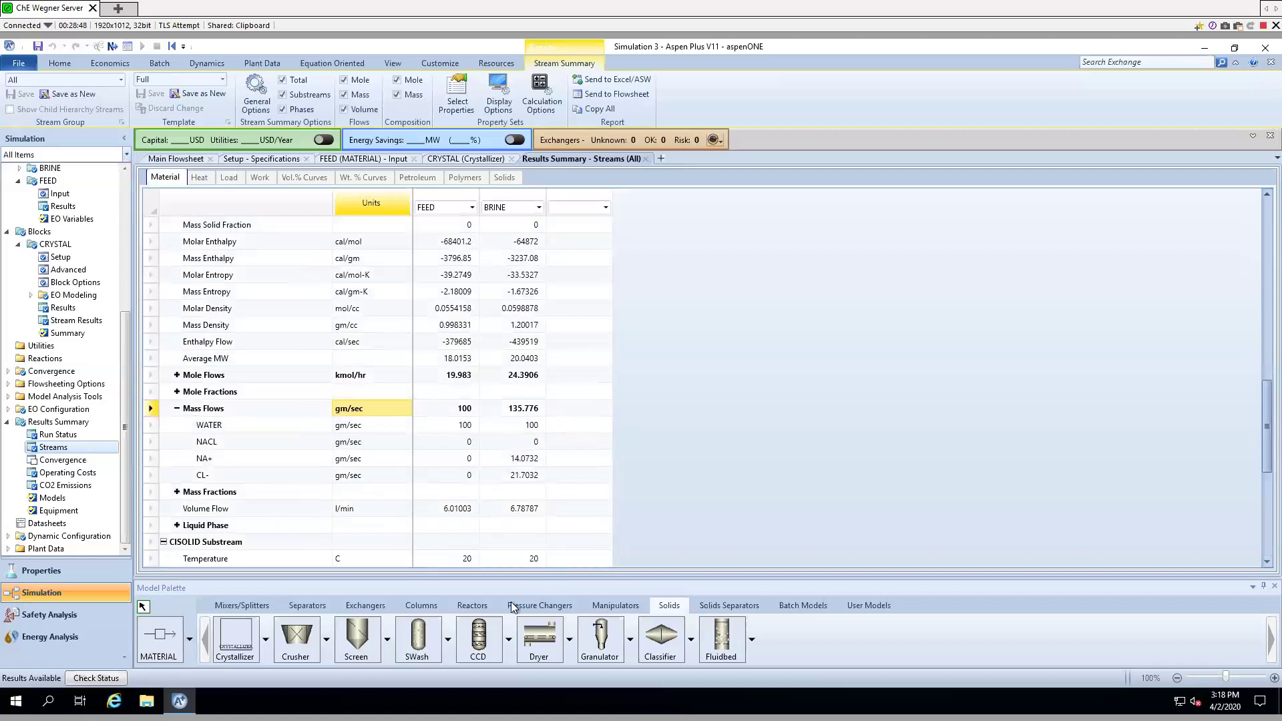
scroll(1258, 418, down, 1)
drag(1258, 417, 1256, 499)
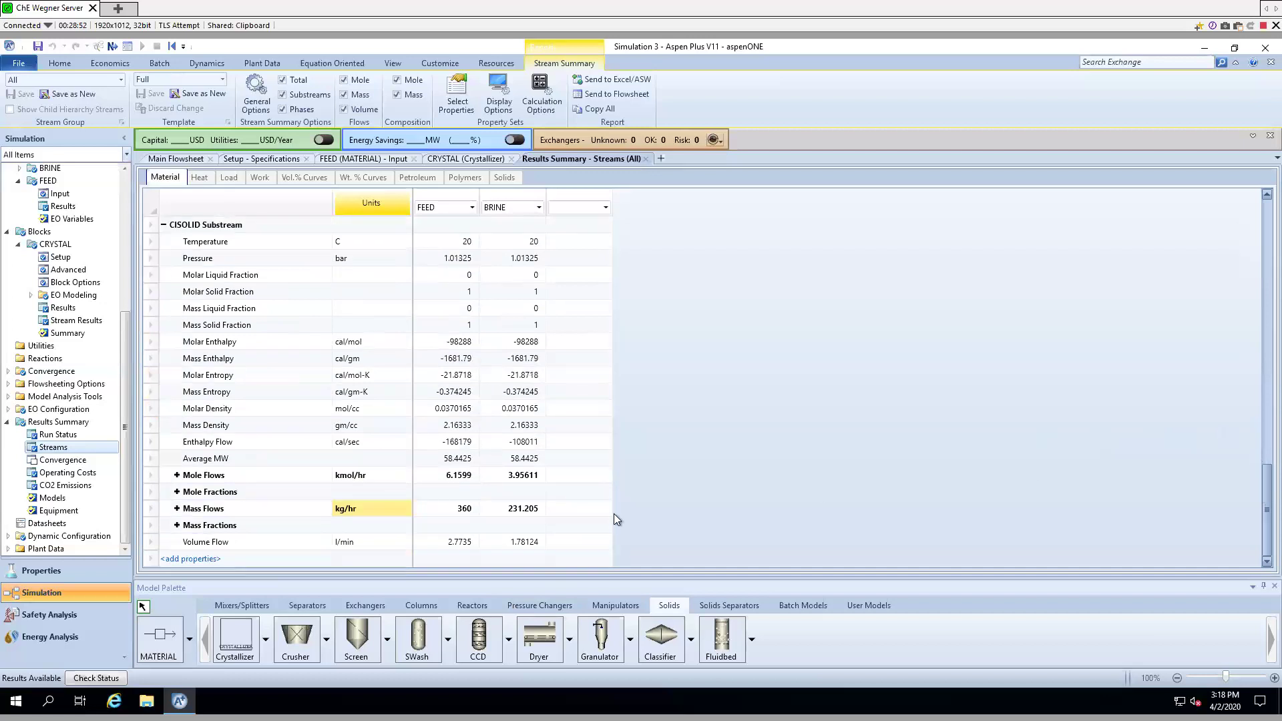
- Set the CISOLID substream's mass flow units to gm/sec and expand its flows by component
click(383, 510)
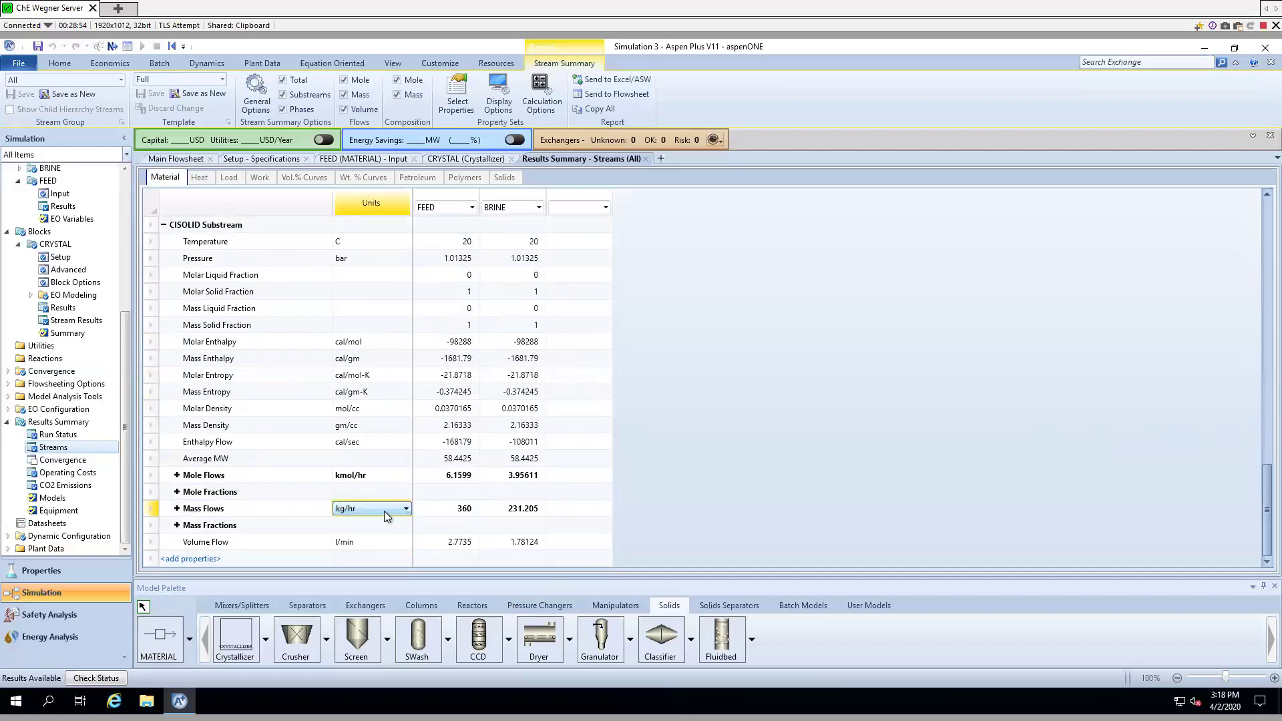
click(383, 510)
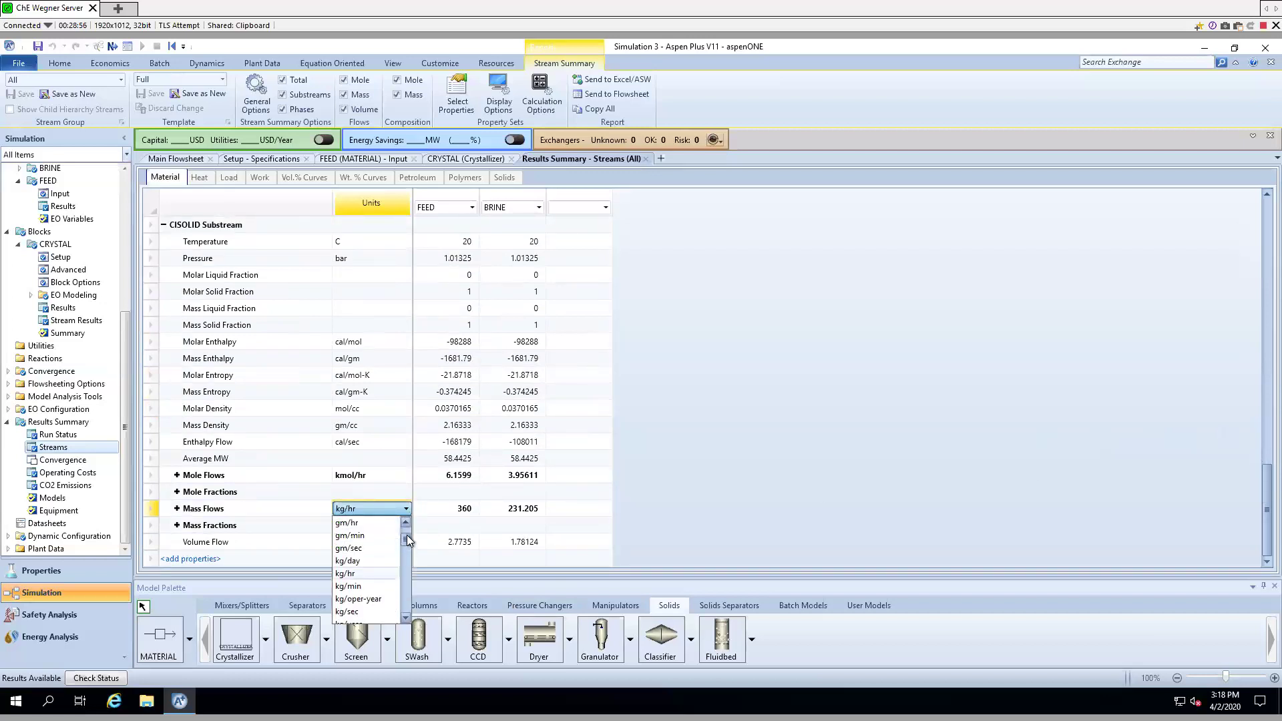
click(365, 551)
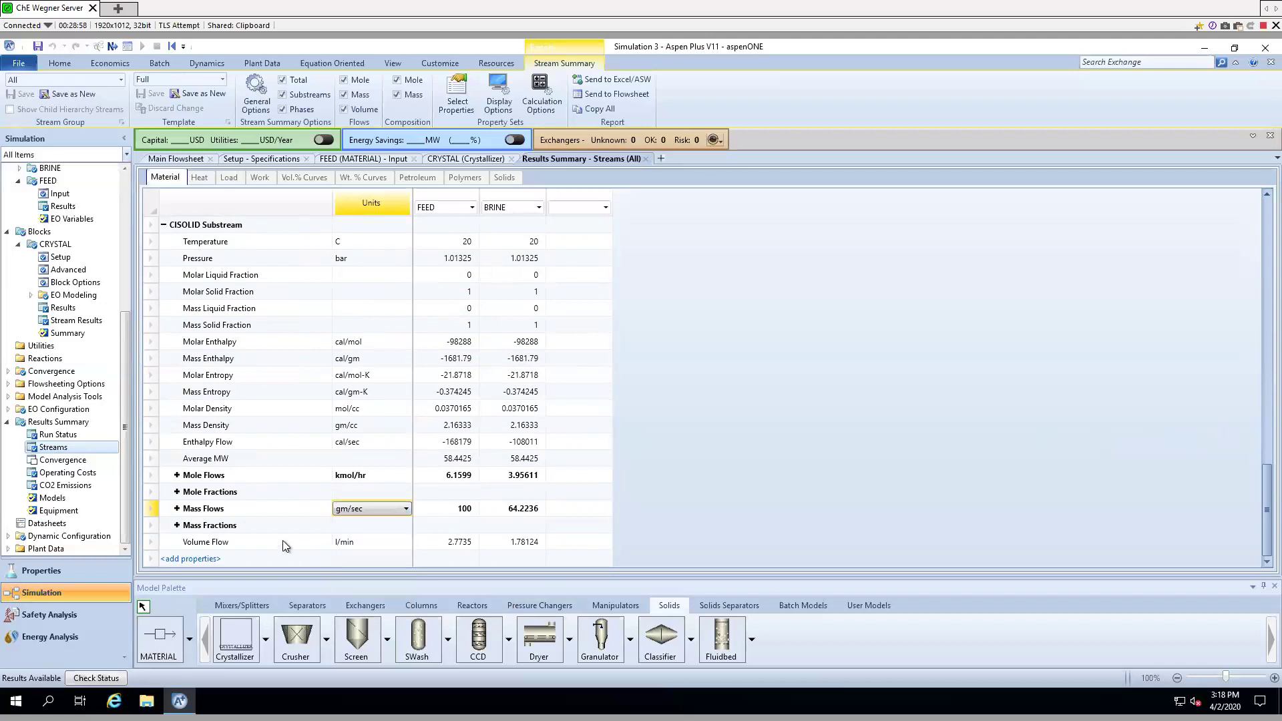
click(178, 508)
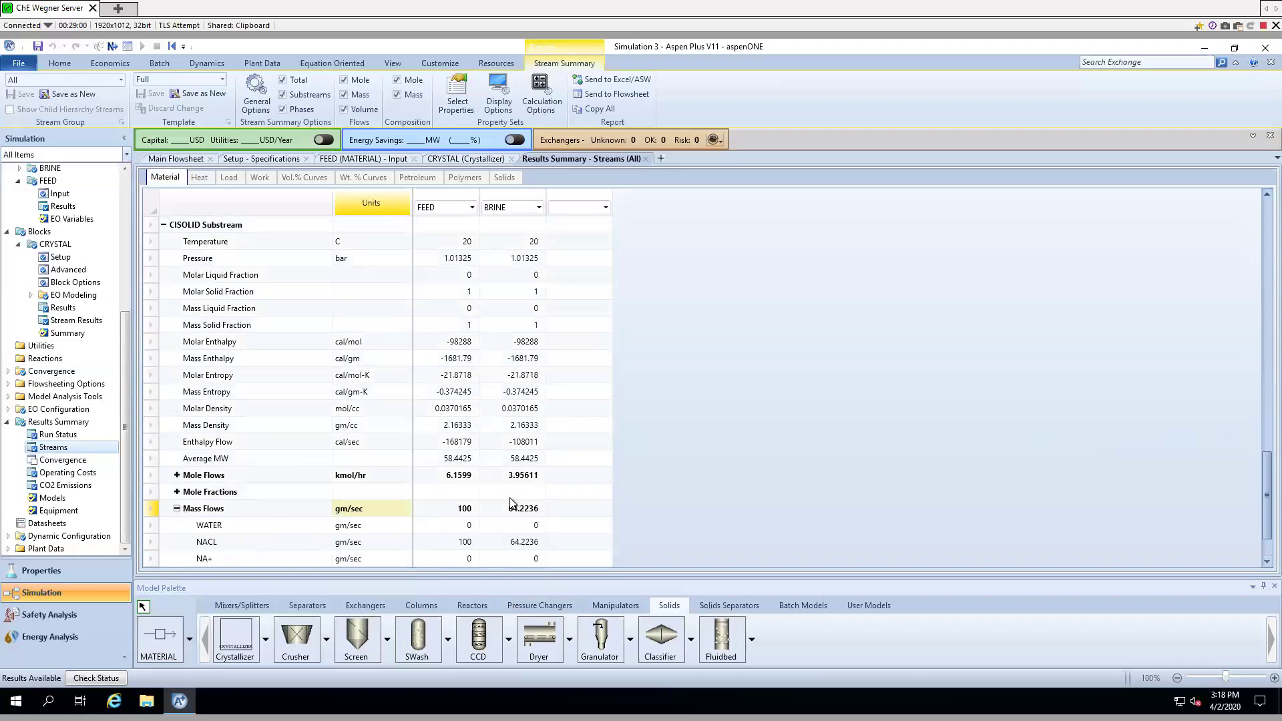
- Compare the FEED and BRINE component mass flows in the CISOLID substream, the MIXED substream and the total stream
scroll(438, 527, down, 2)
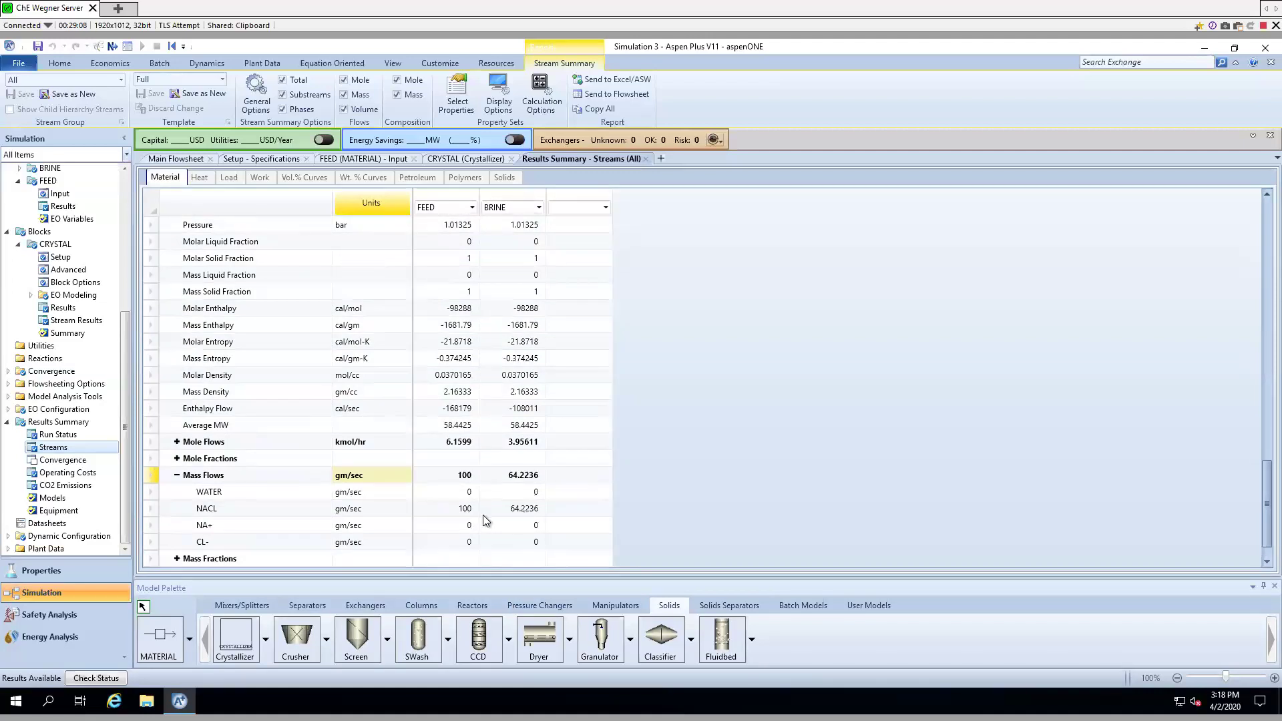
scroll(528, 514, up, 5)
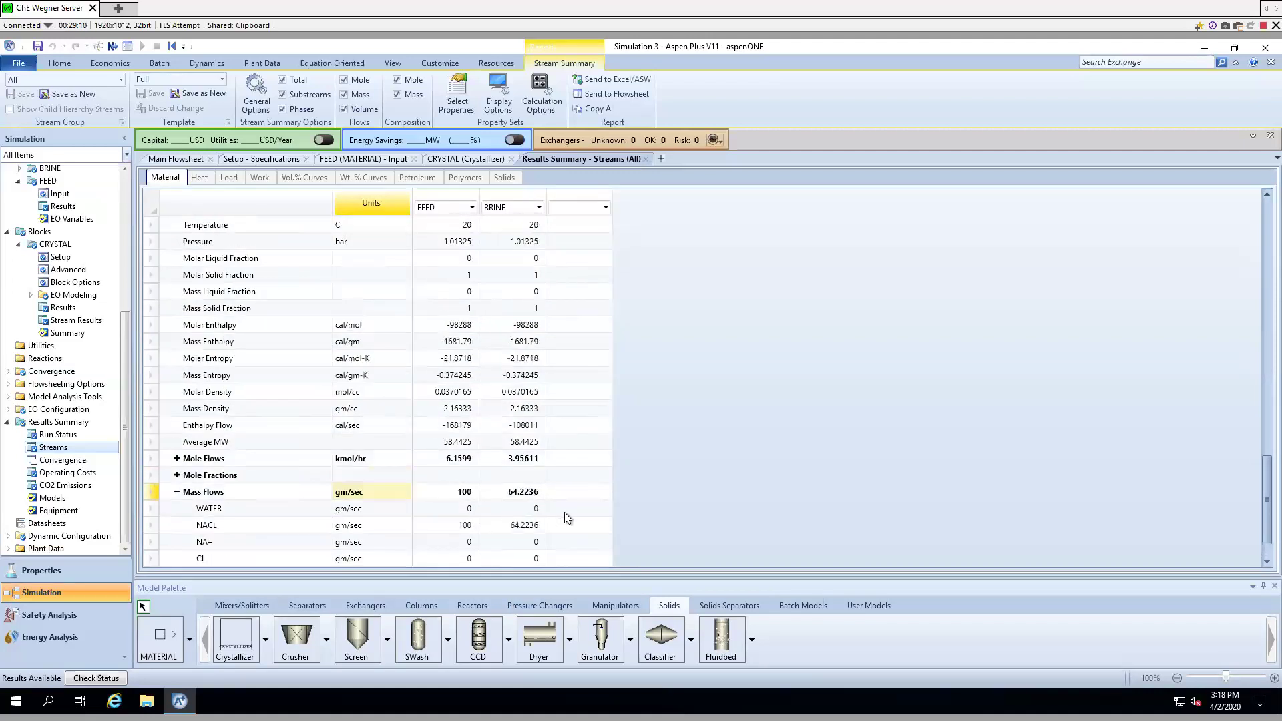
scroll(578, 467, up, 1)
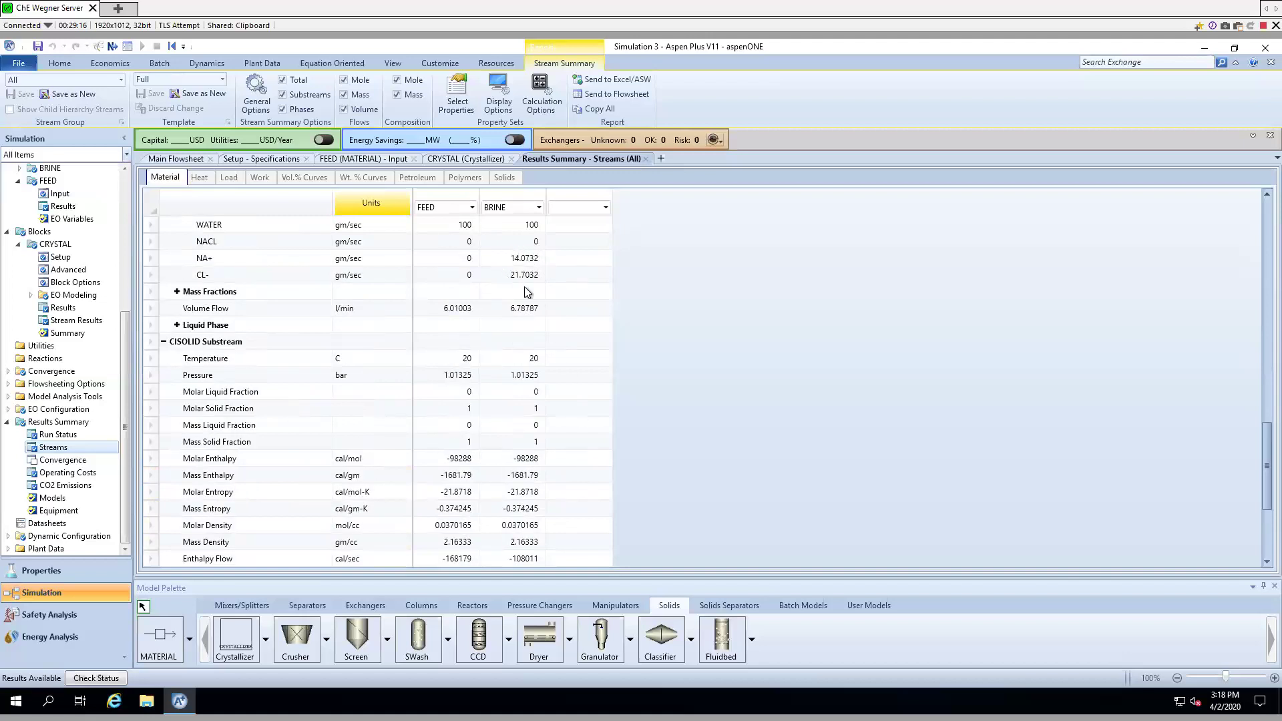
scroll(538, 291, up, 2)
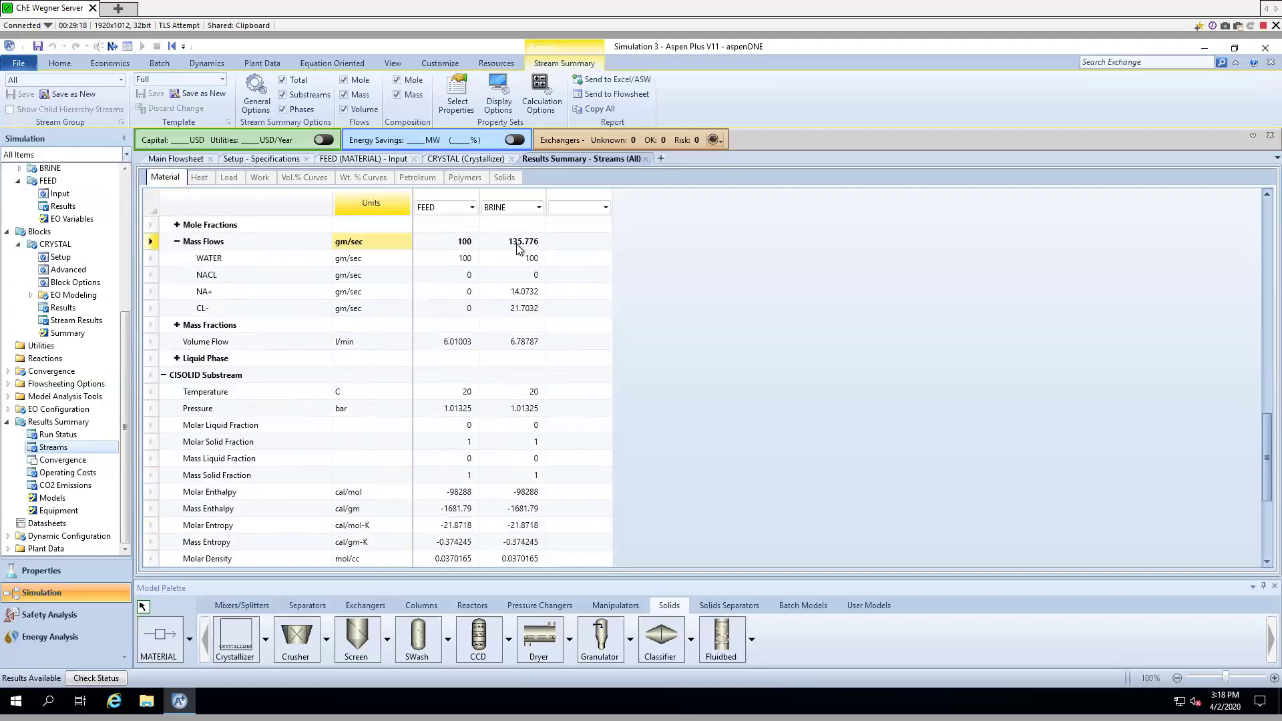
scroll(519, 247, down, 9)
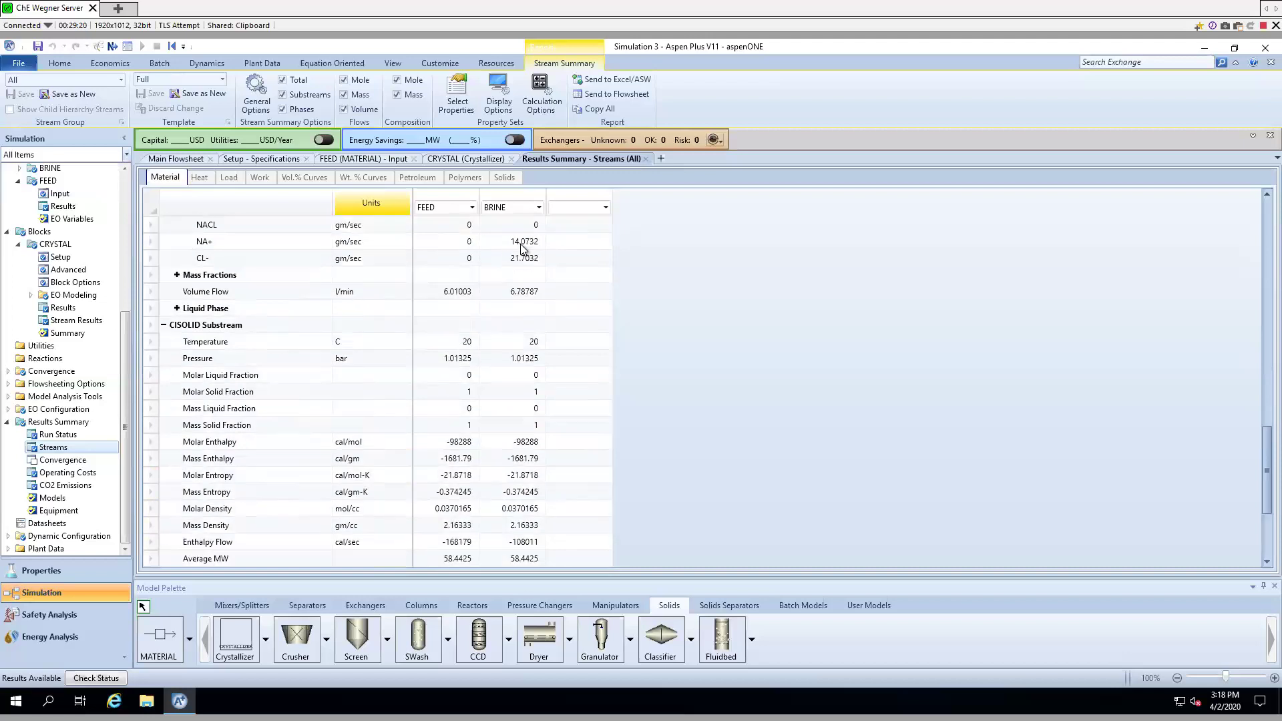
scroll(514, 467, down, 1)
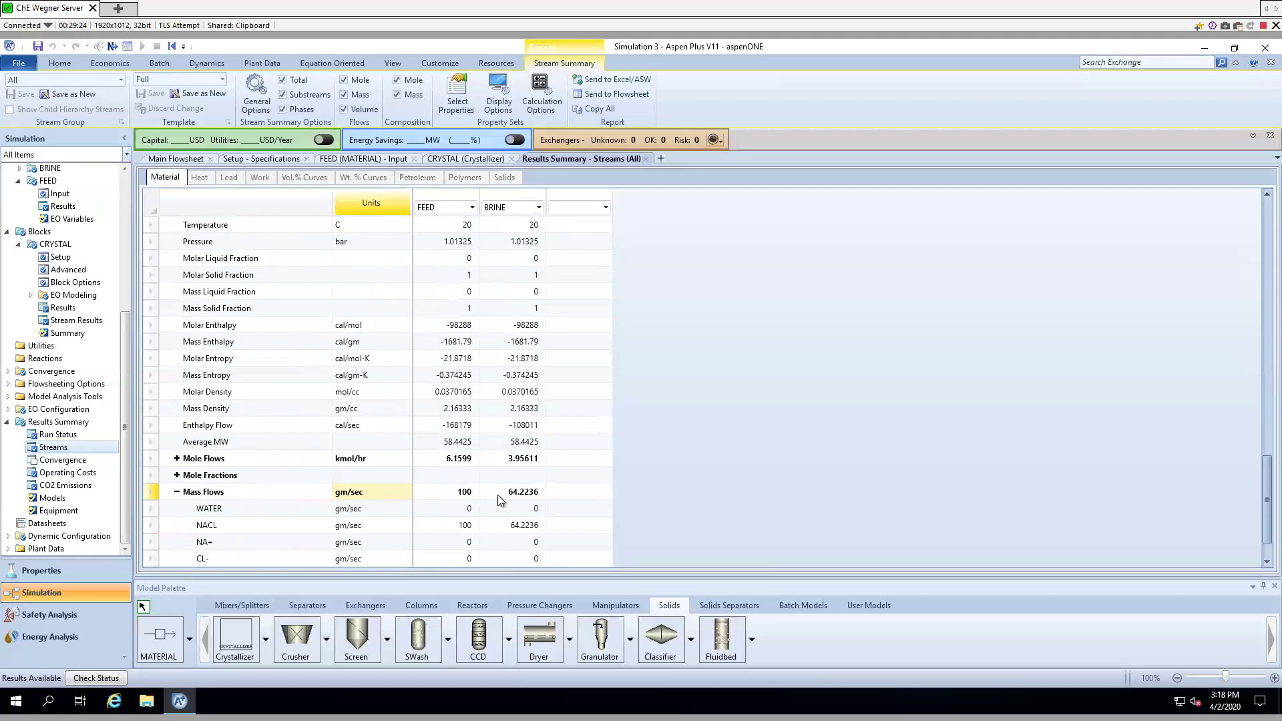
scroll(502, 495, up, 6)
scroll(510, 487, up, 17)
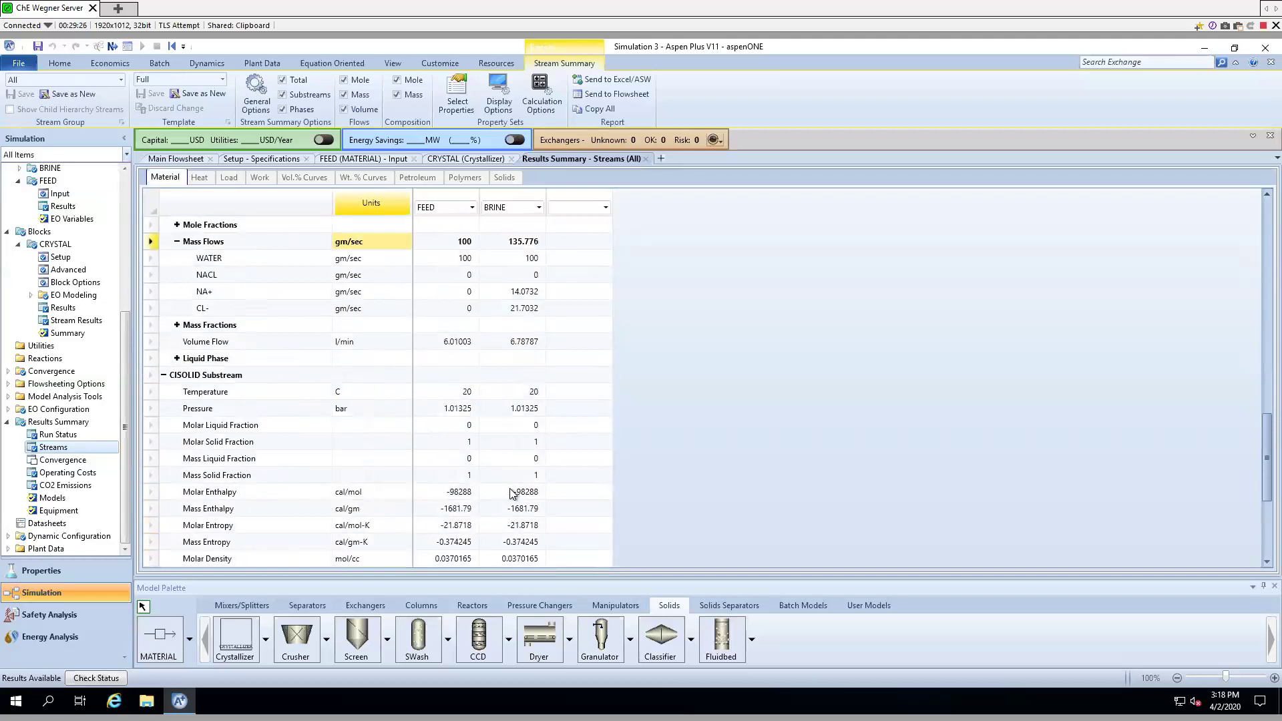
scroll(502, 472, up, 11)
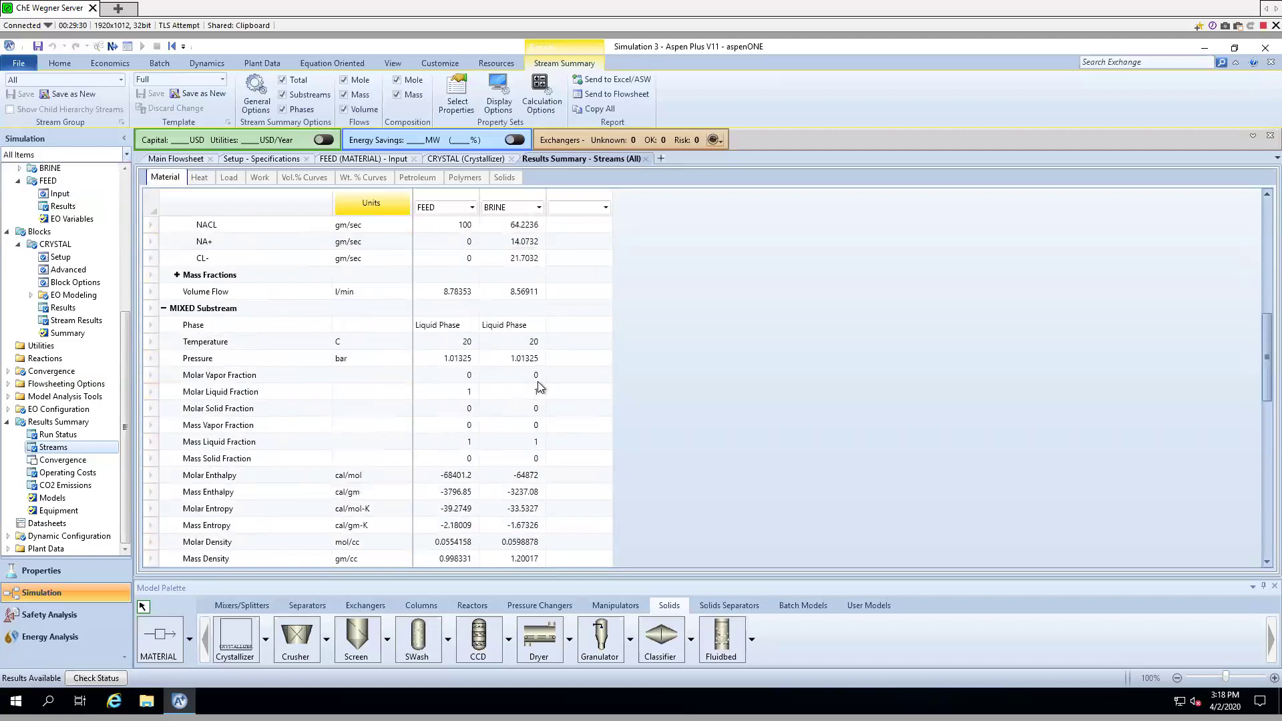
scroll(694, 364, up, 6)
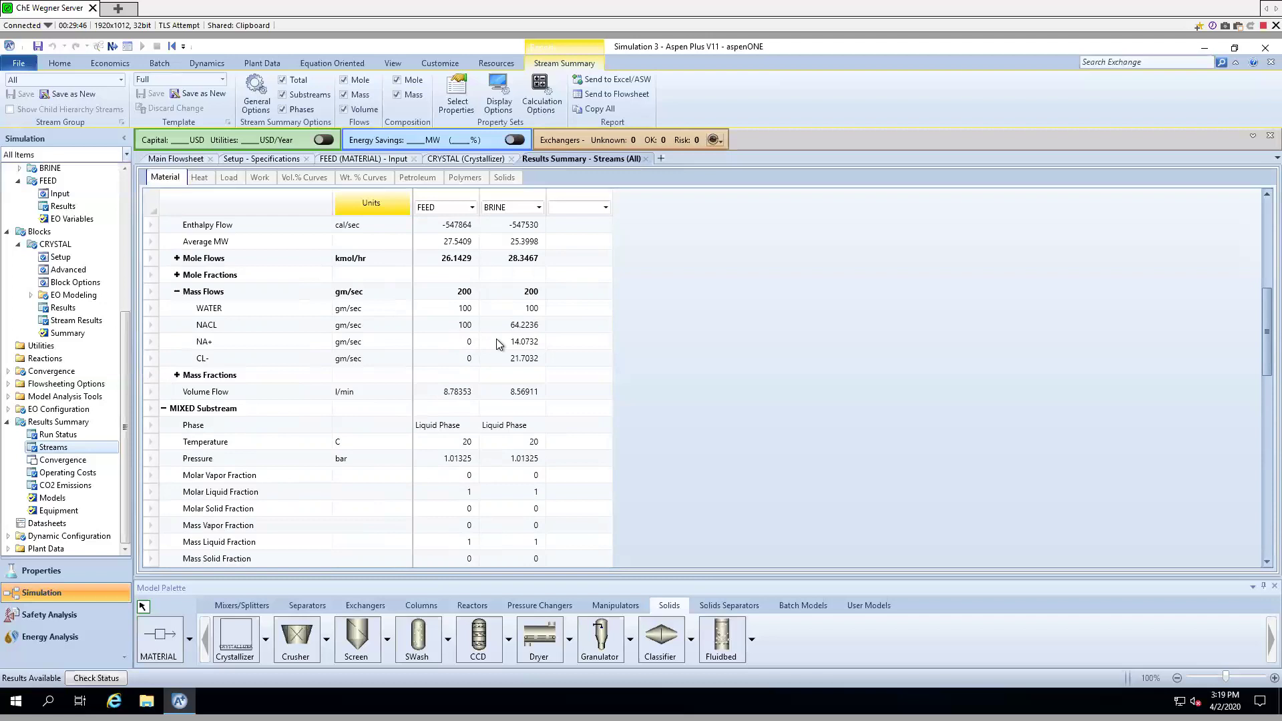
- Set the WATER mass flow in the FEED stream's Mixed substream to 75 gm/sec and run the simulation
click(185, 162)
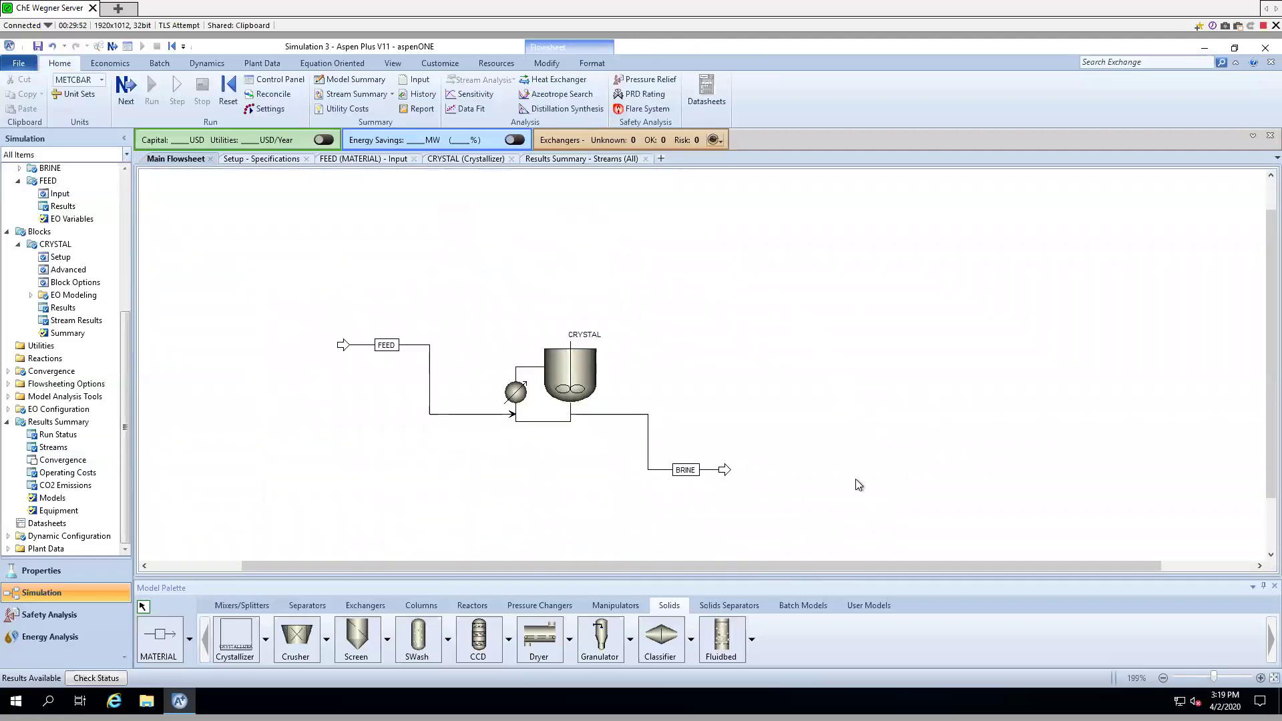
click(431, 383)
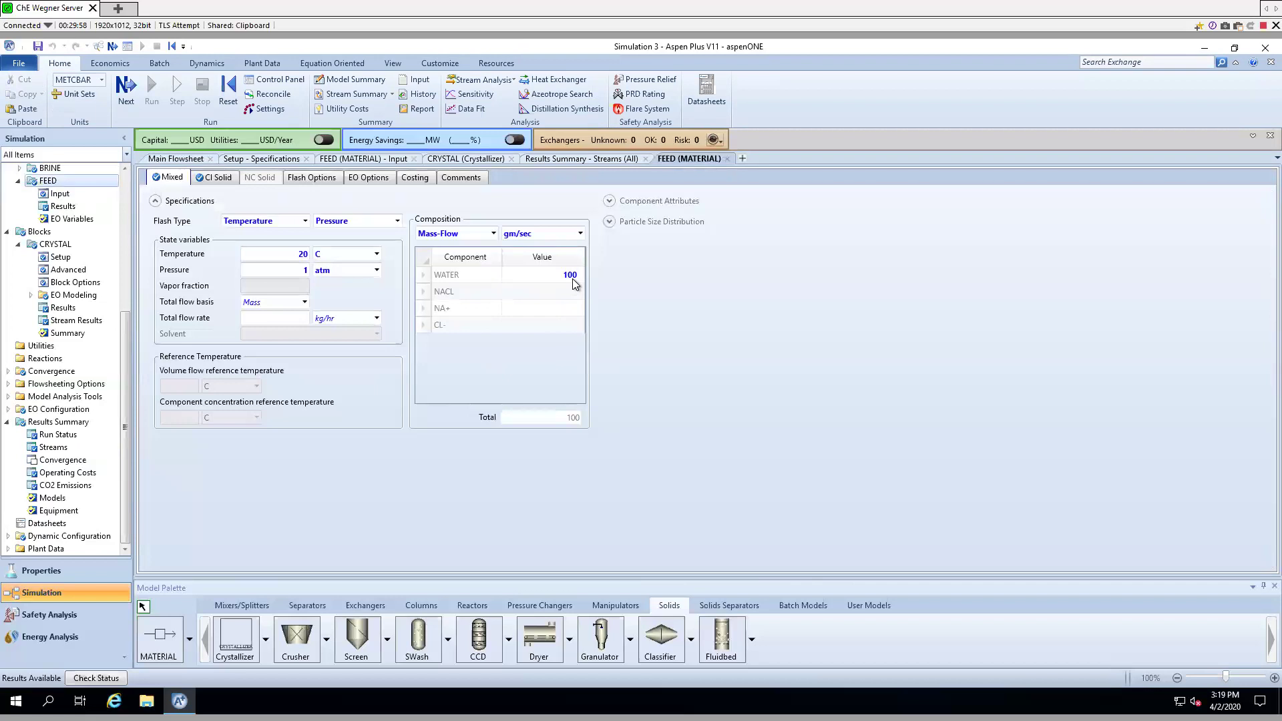
click(572, 279)
click(572, 276)
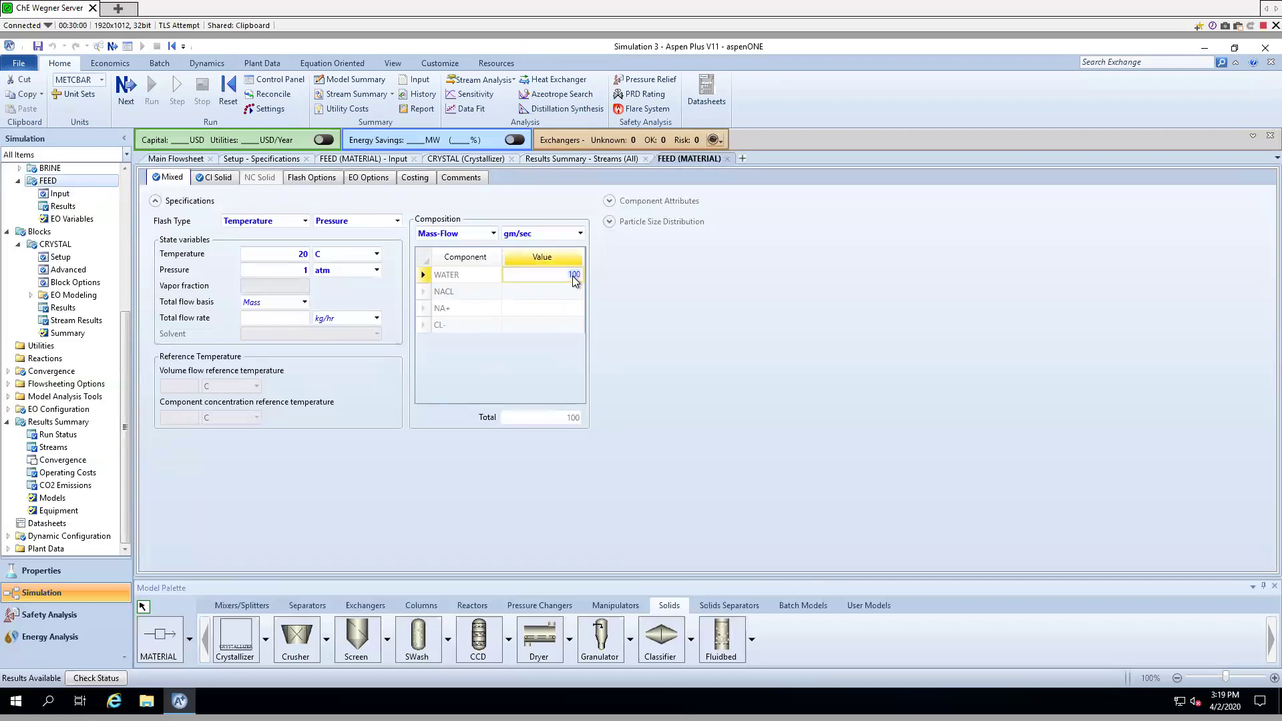
text(75)
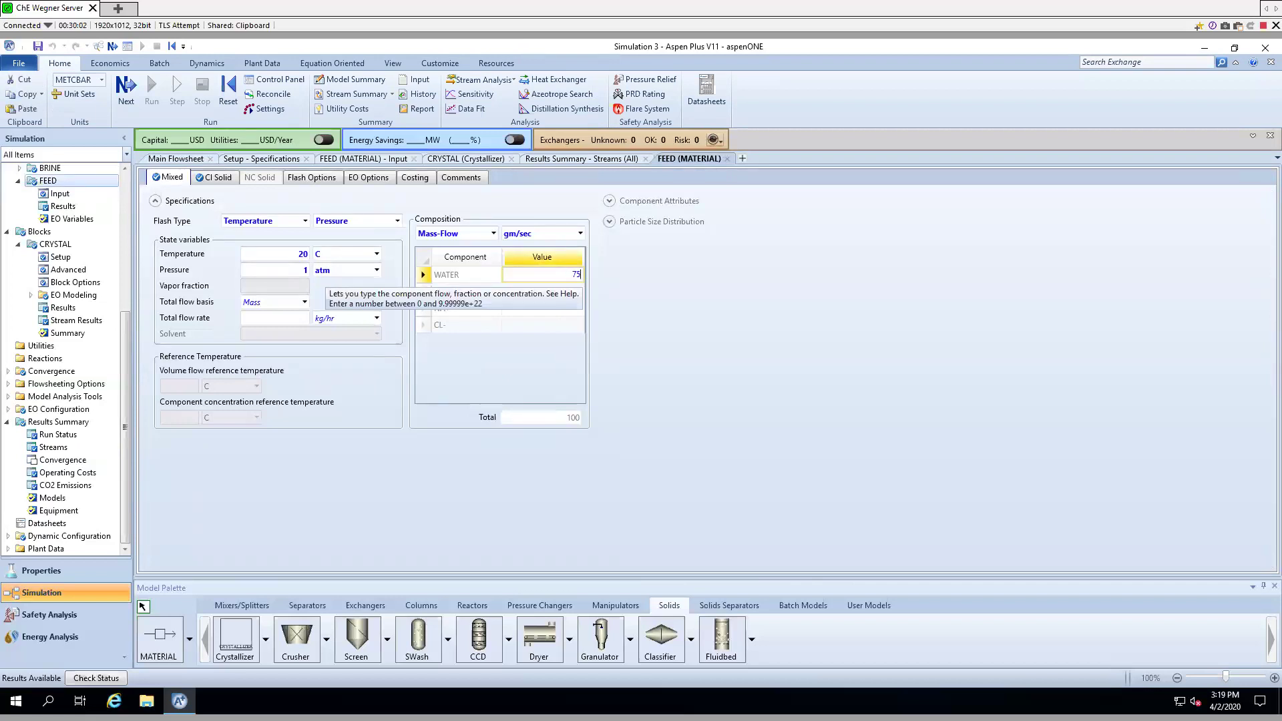
click(779, 315)
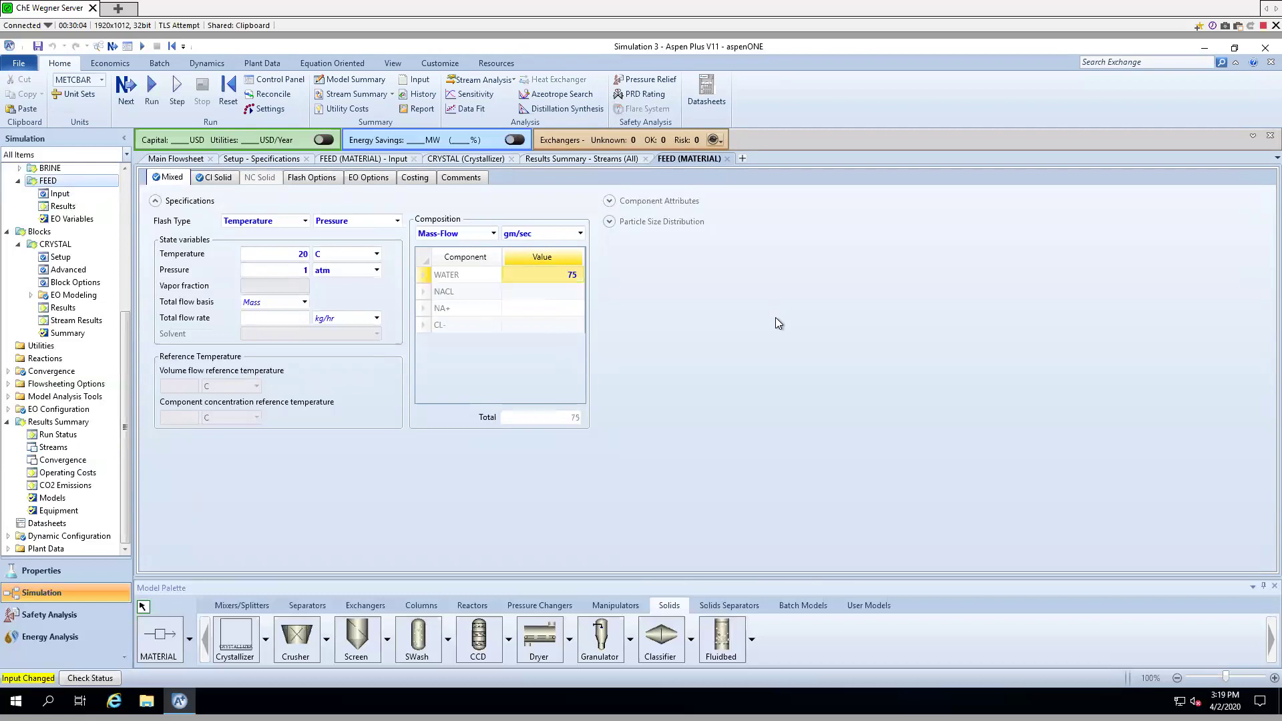
click(153, 93)
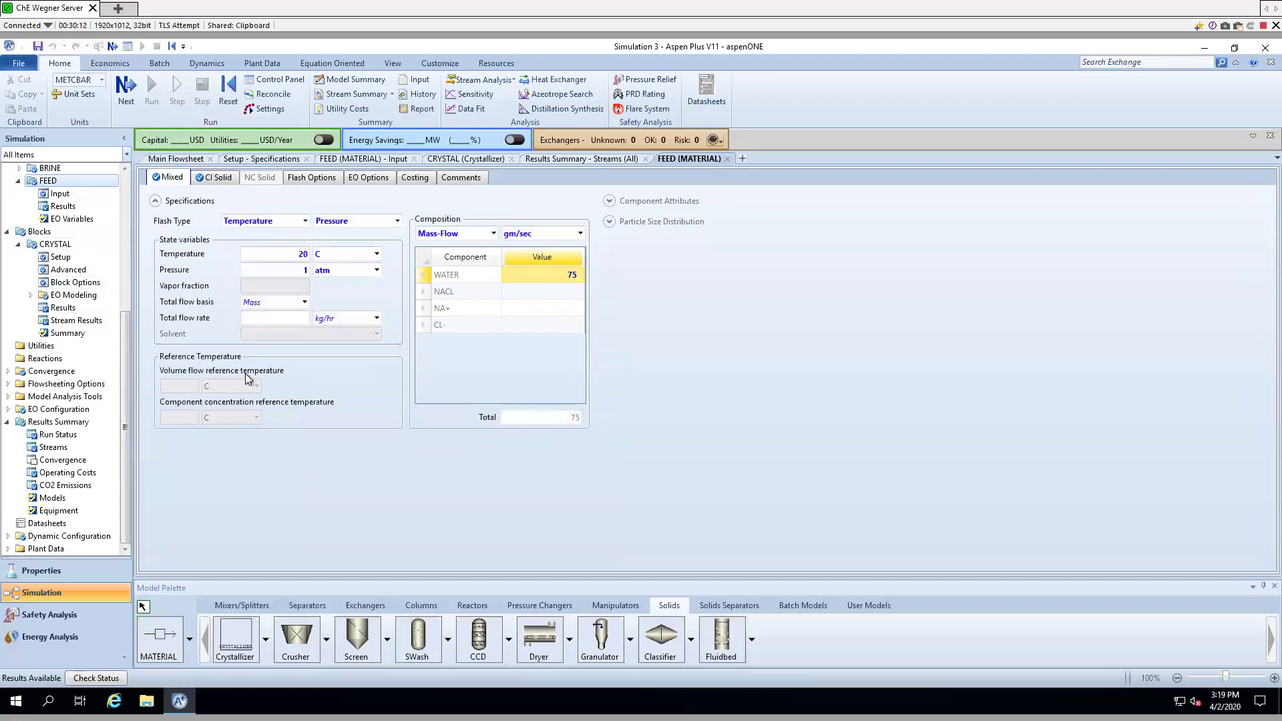
- Reopen the stream results summary and set the total stream's mass flow units to gm/sec
click(557, 159)
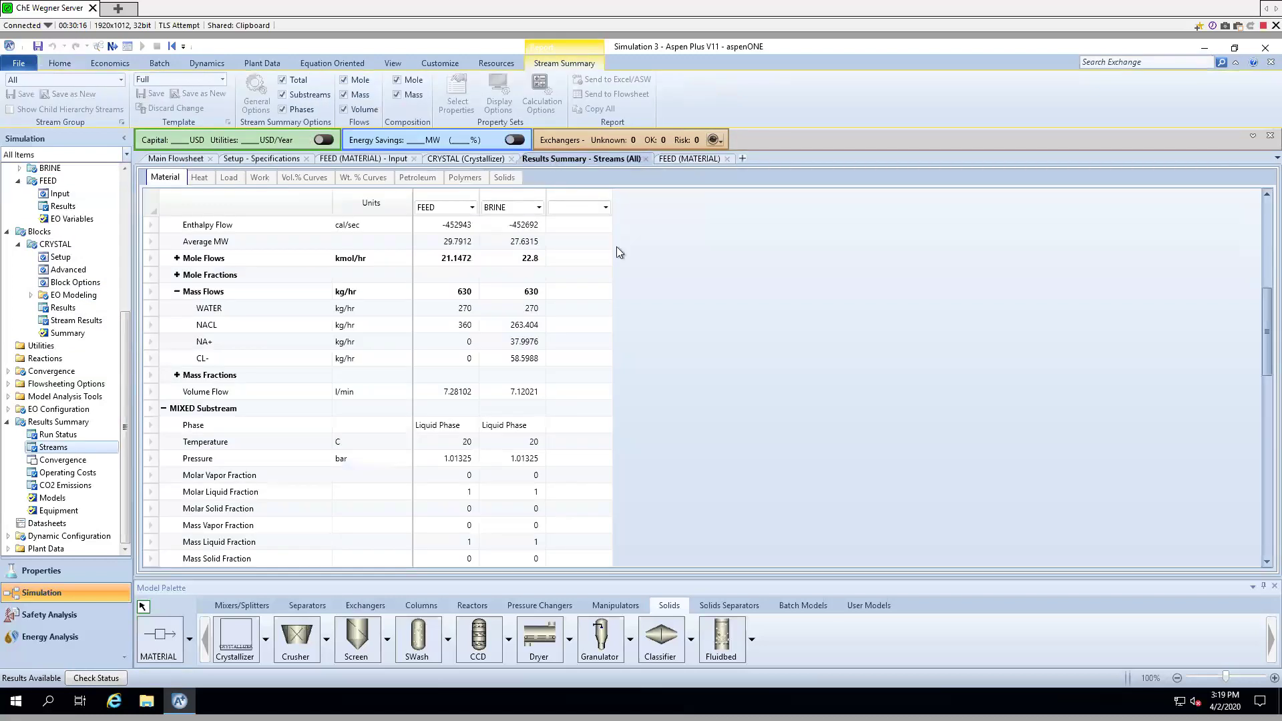
scroll(674, 376, down, 1)
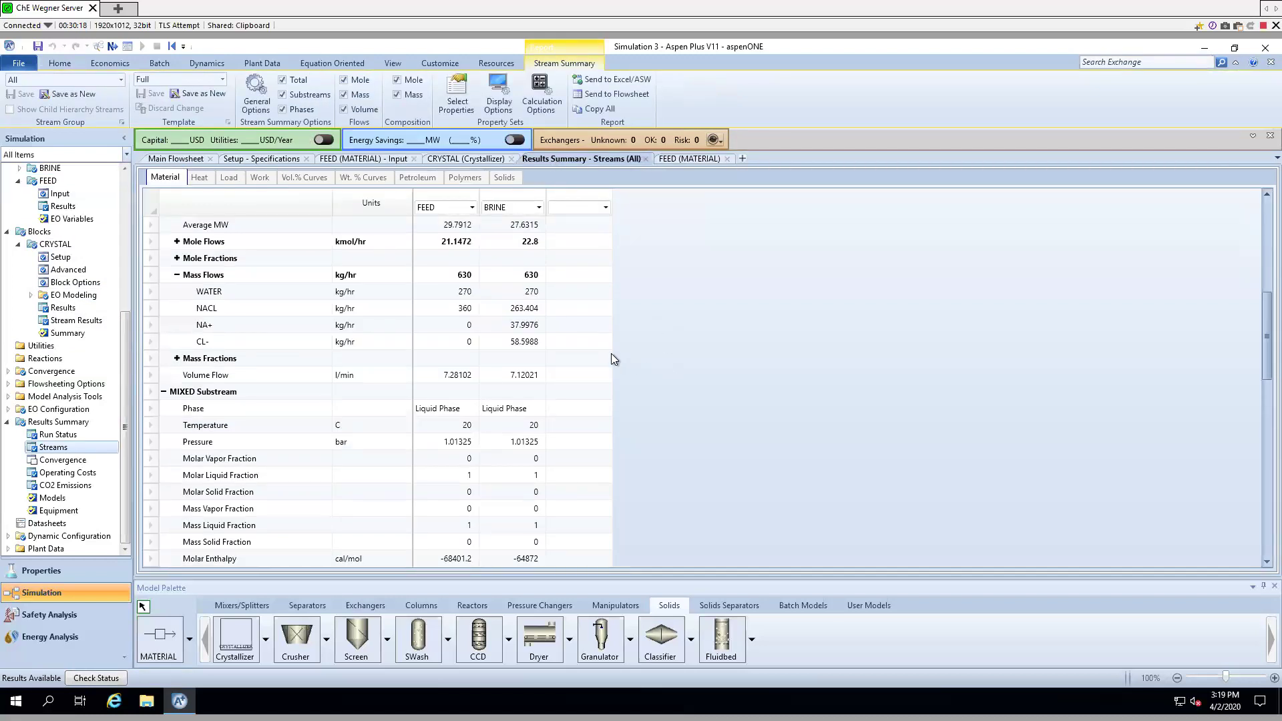
scroll(447, 330, up, 3)
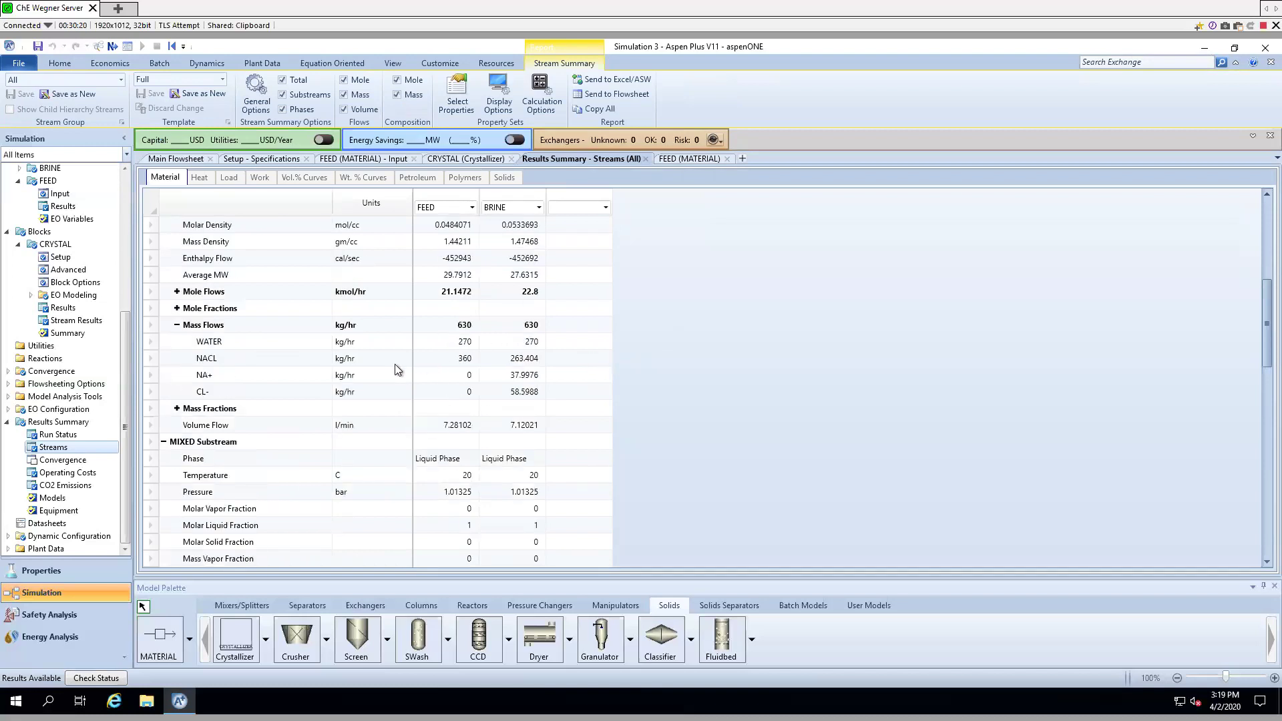
scroll(395, 363, up, 1)
click(353, 342)
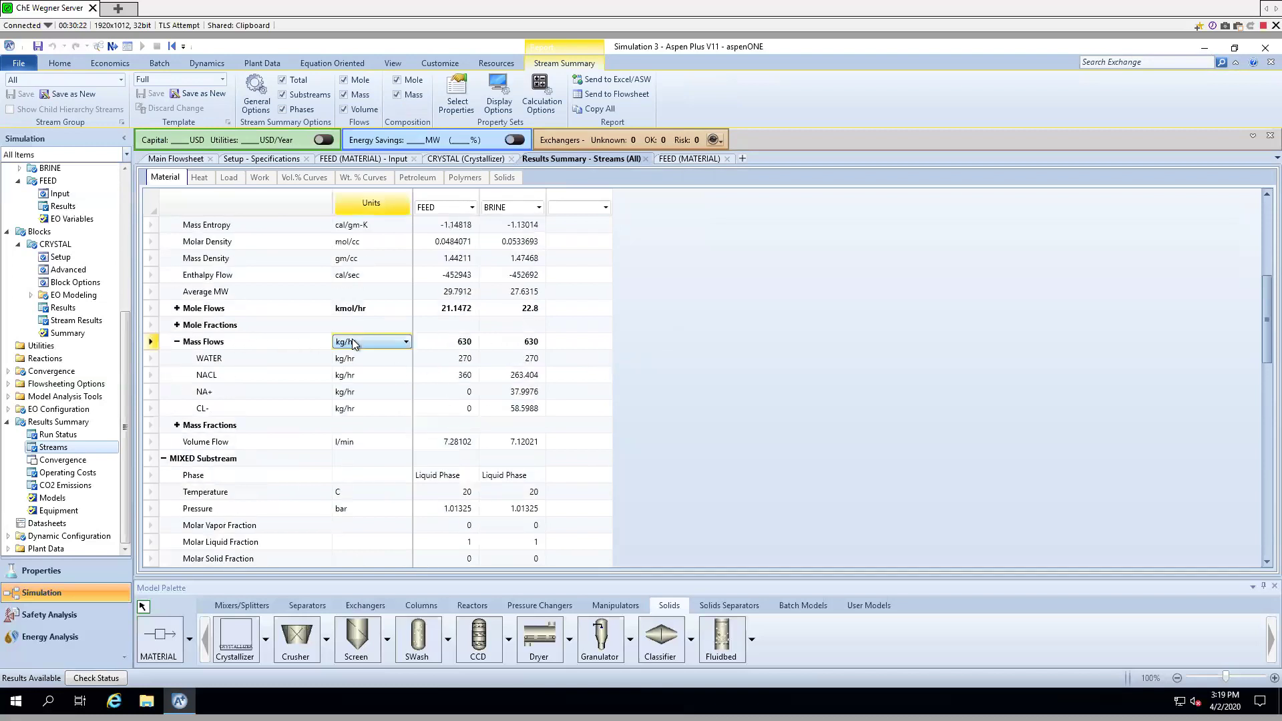
click(356, 342)
drag(405, 379, 406, 373)
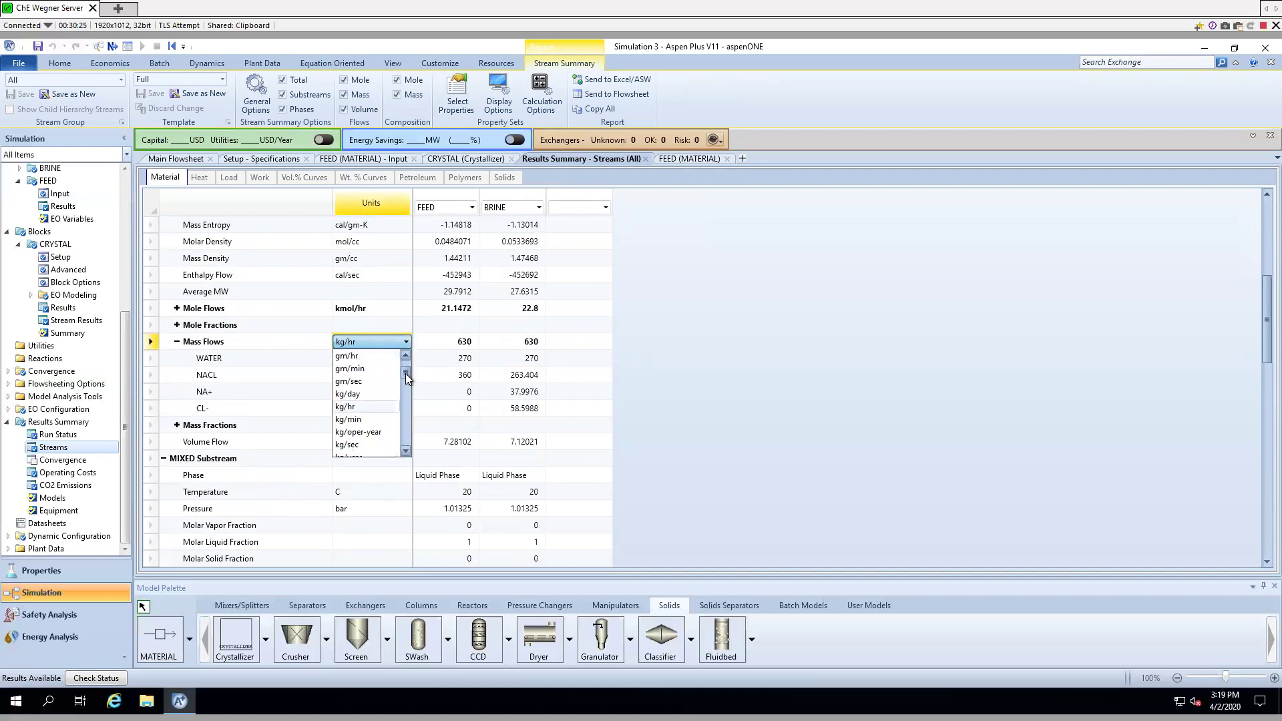
click(366, 382)
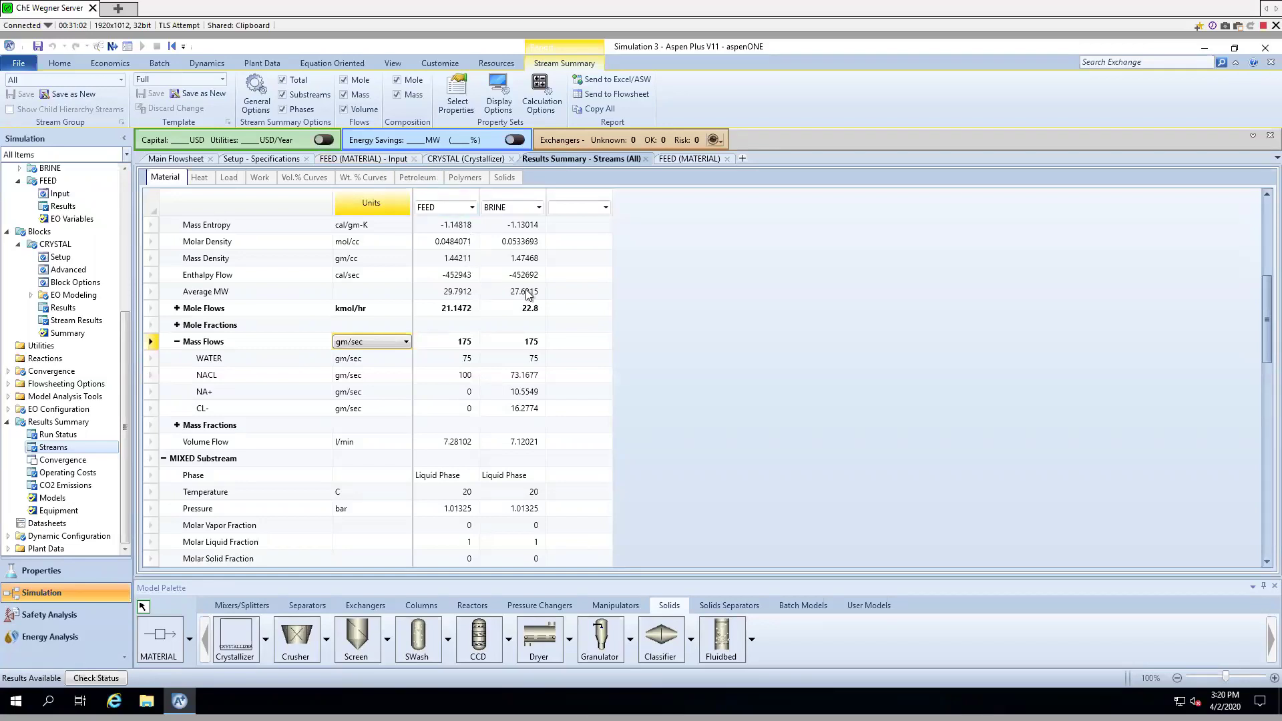
- Set the WATER mass flow in the FEED stream's Mixed substream to 100 gm/sec and rerun the simulation
click(474, 158)
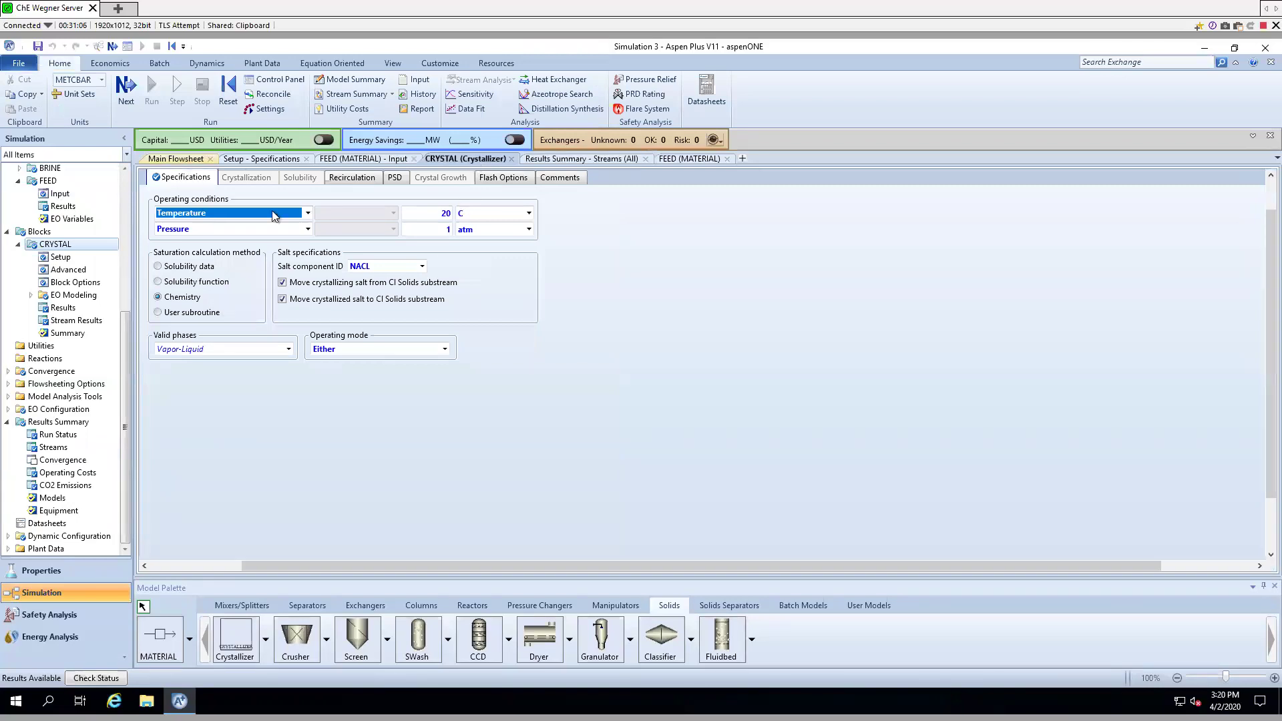
click(181, 159)
click(549, 486)
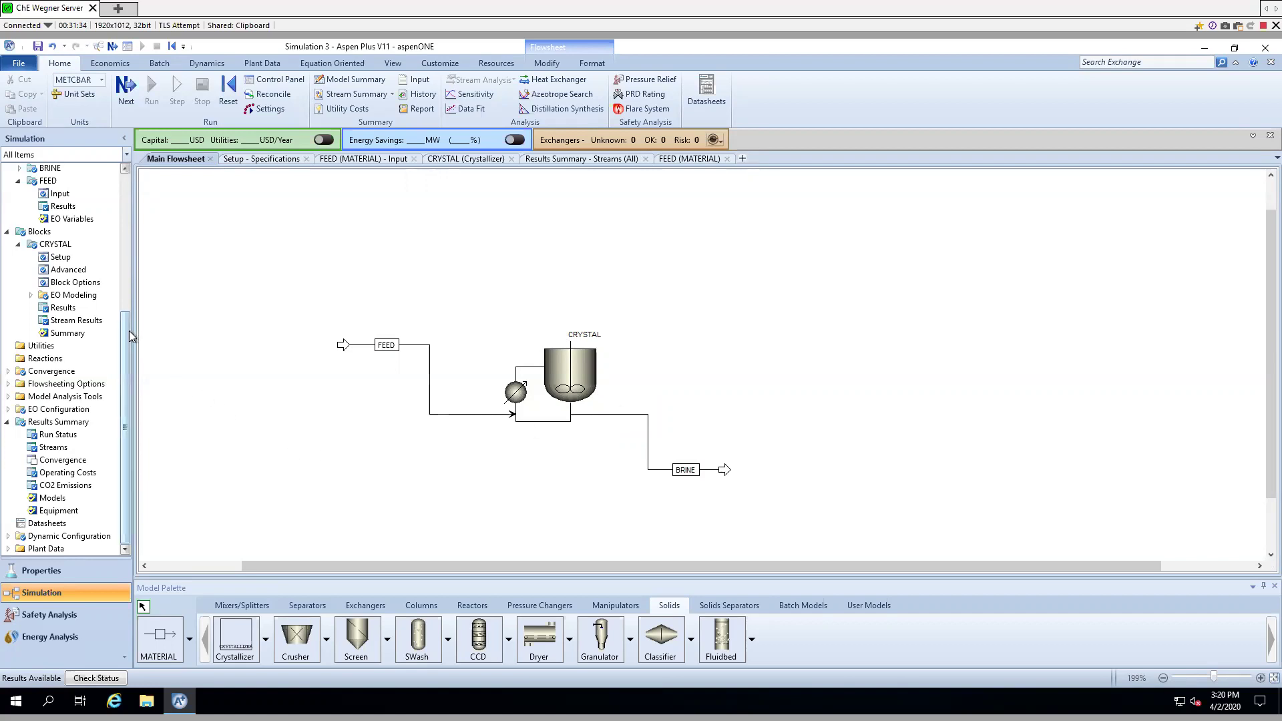
click(344, 346)
double_click(350, 349)
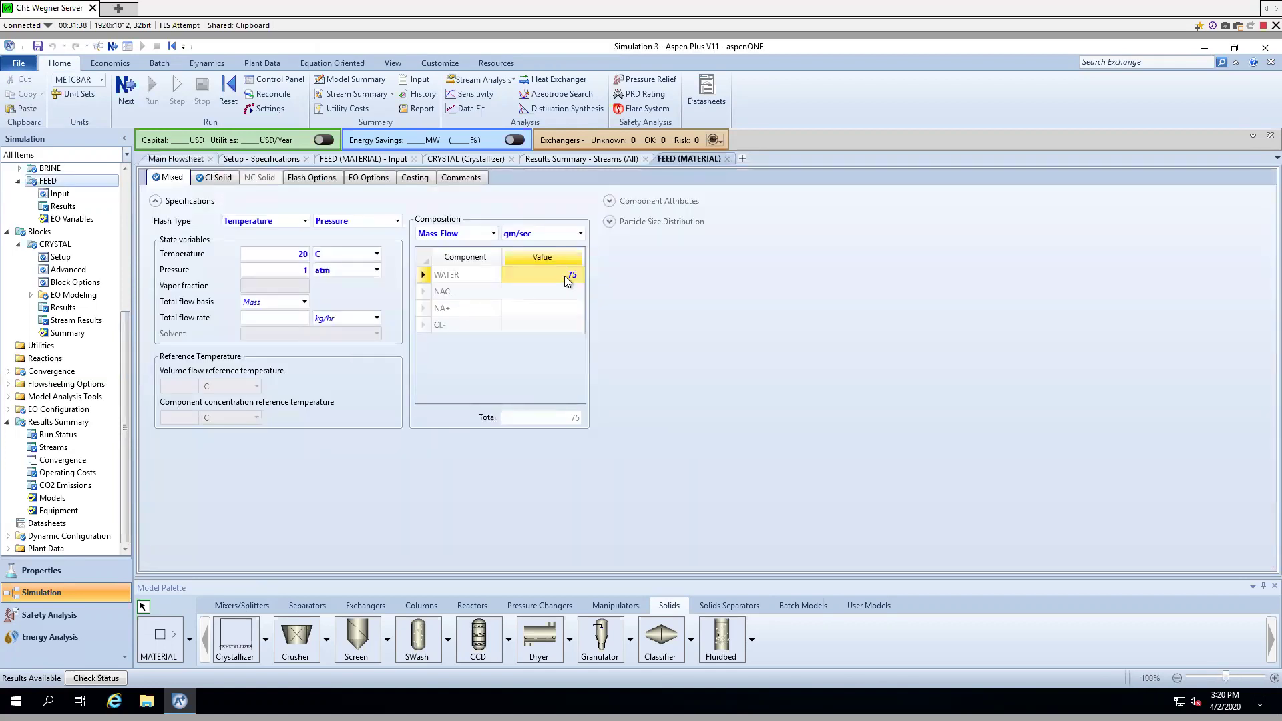
click(563, 275)
text(100)
key(Return)
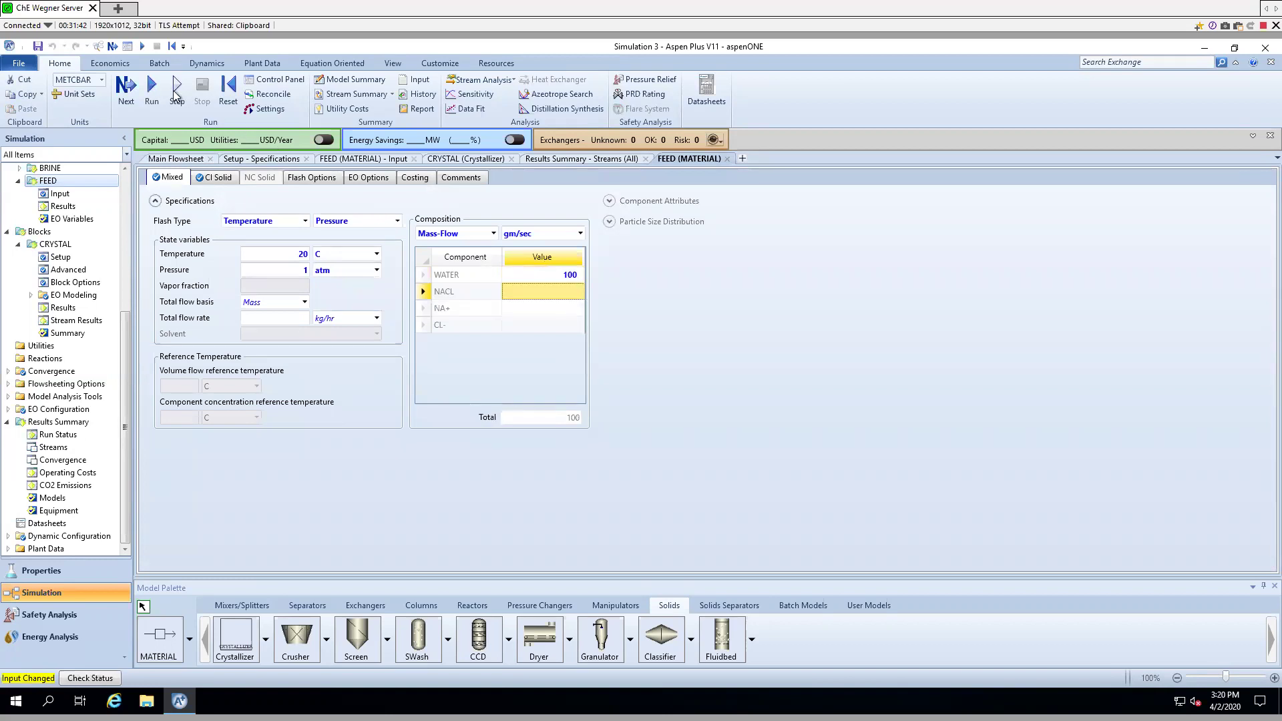
click(144, 92)
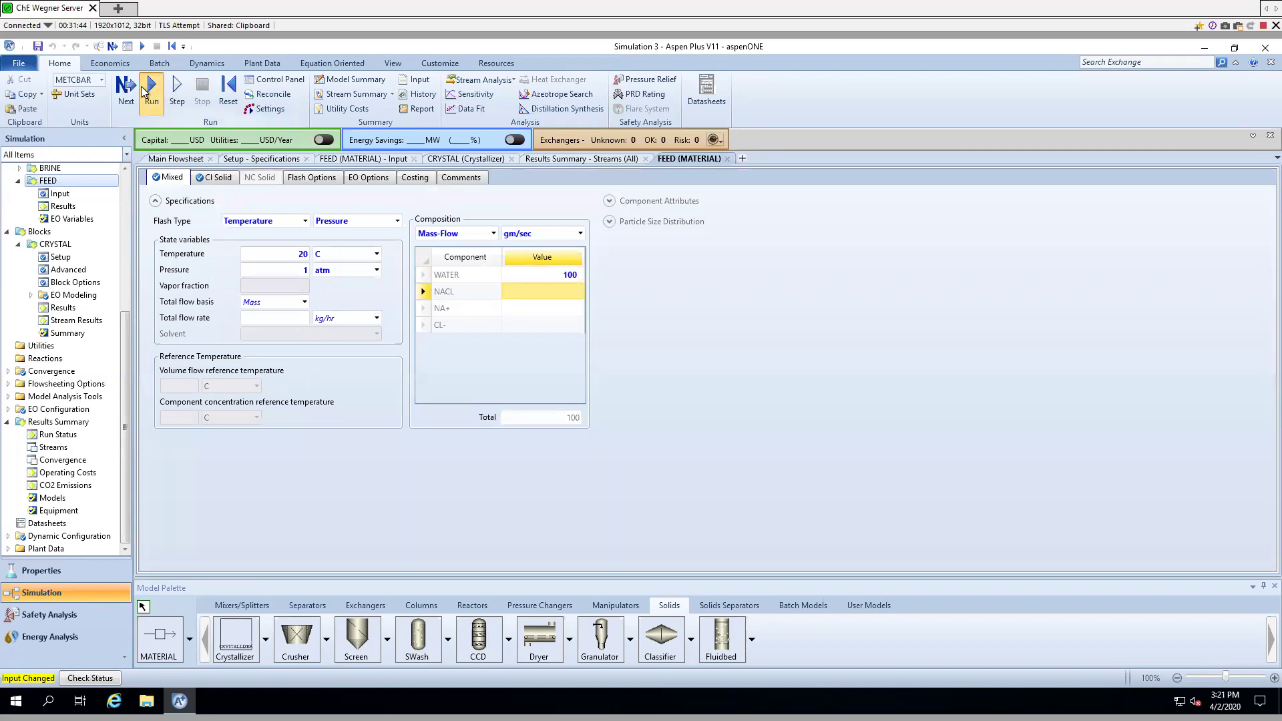
- Return to the stream results and switch the total mass flows to gm/sec for the rerun case
click(564, 158)
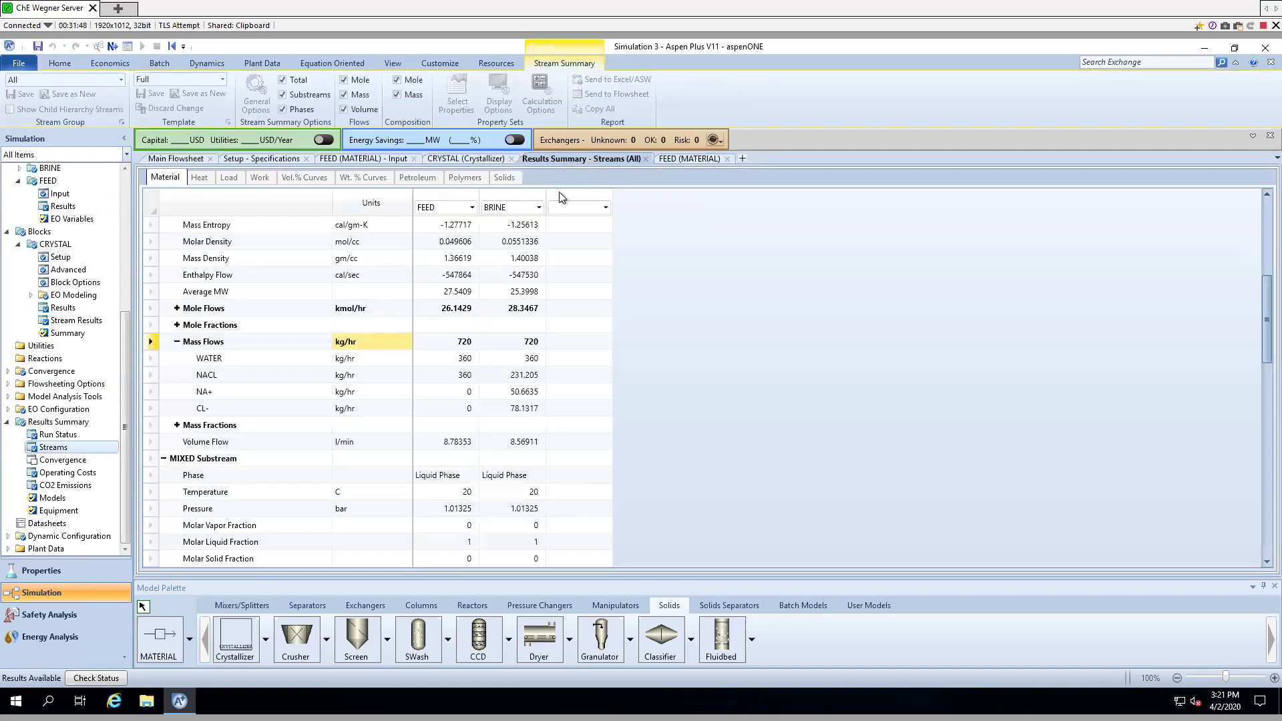
click(383, 342)
click(386, 342)
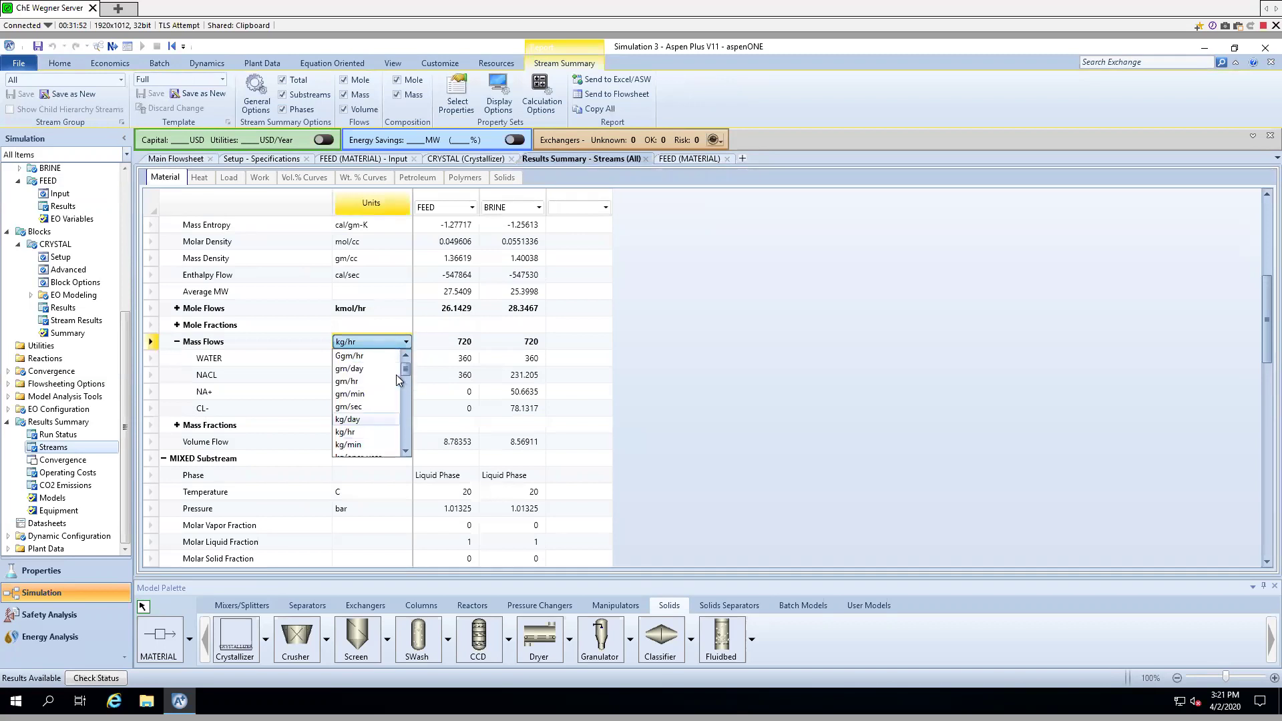
click(374, 407)
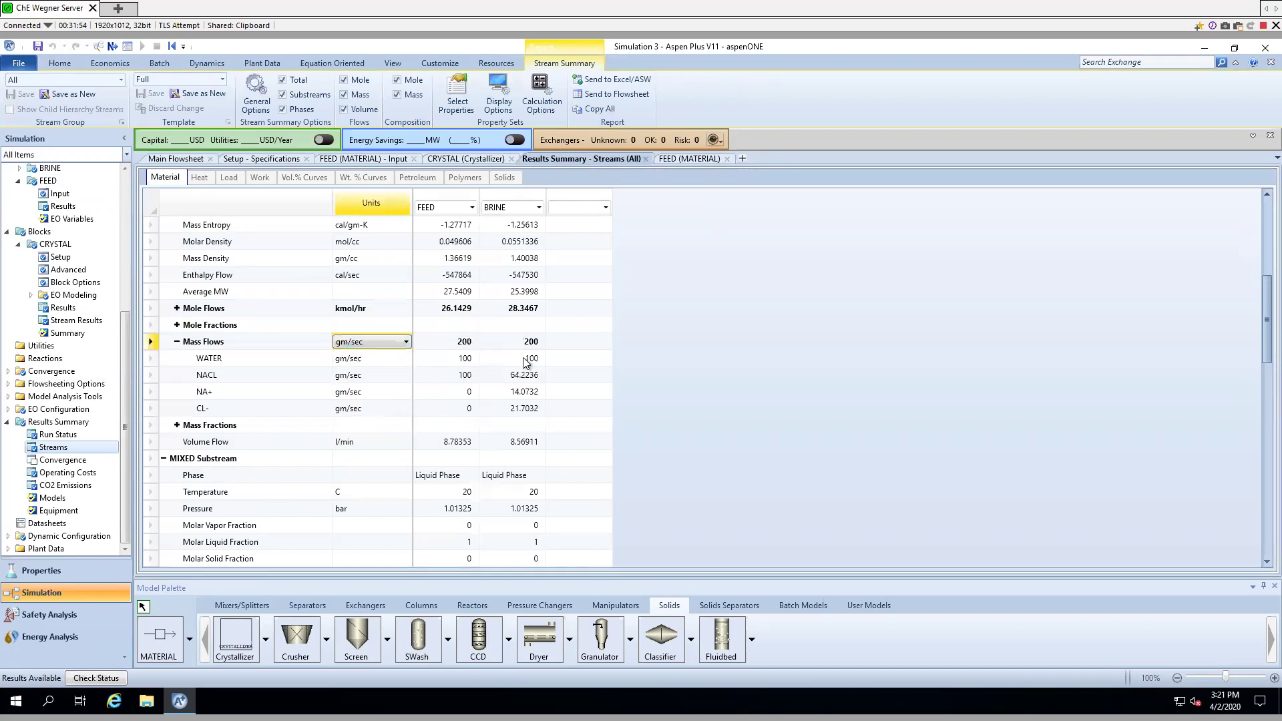
click(698, 425)
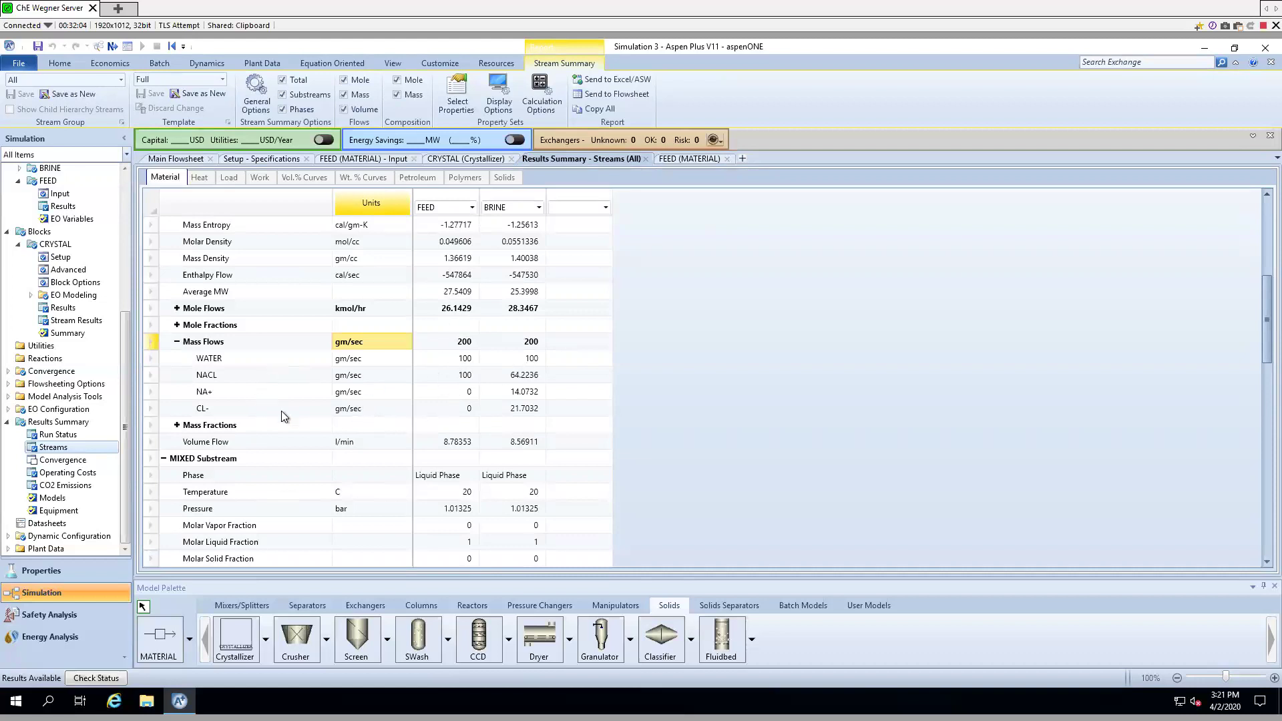
- Examine the total component mass flows of FEED and BRINE and compare them with the FEED stream's Mixed input specifications
drag(466, 348, 522, 418)
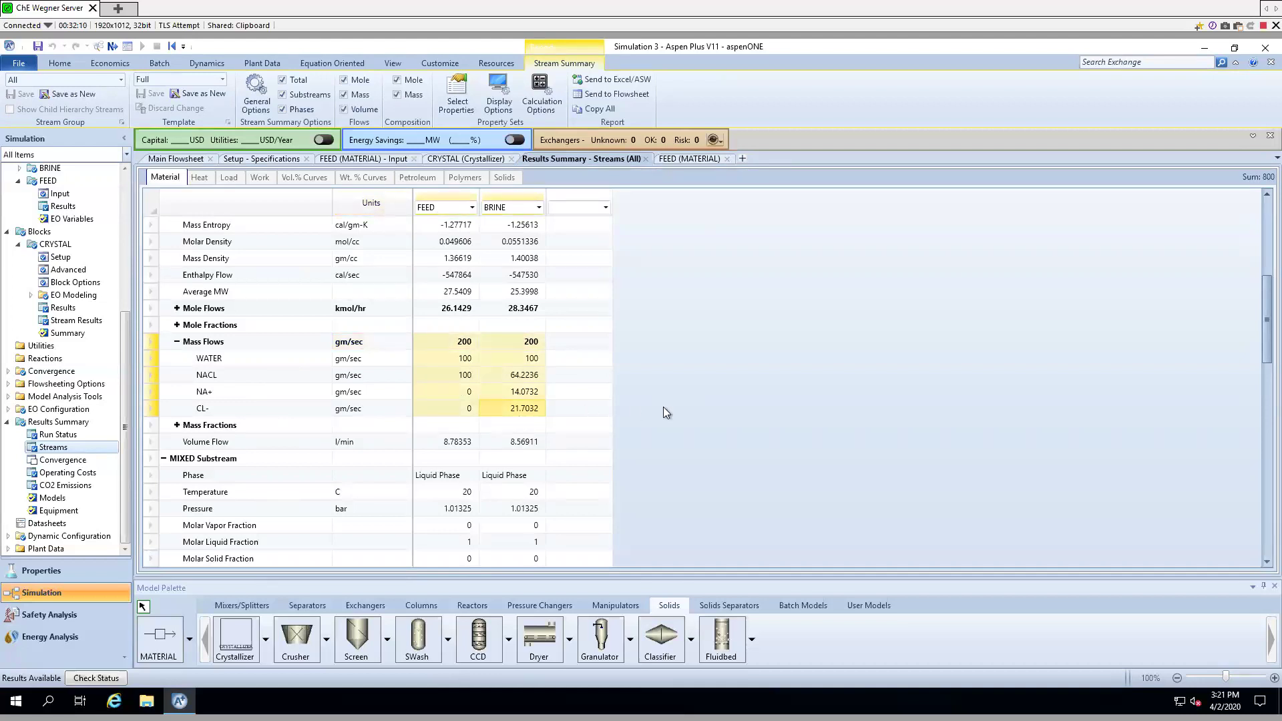
click(607, 398)
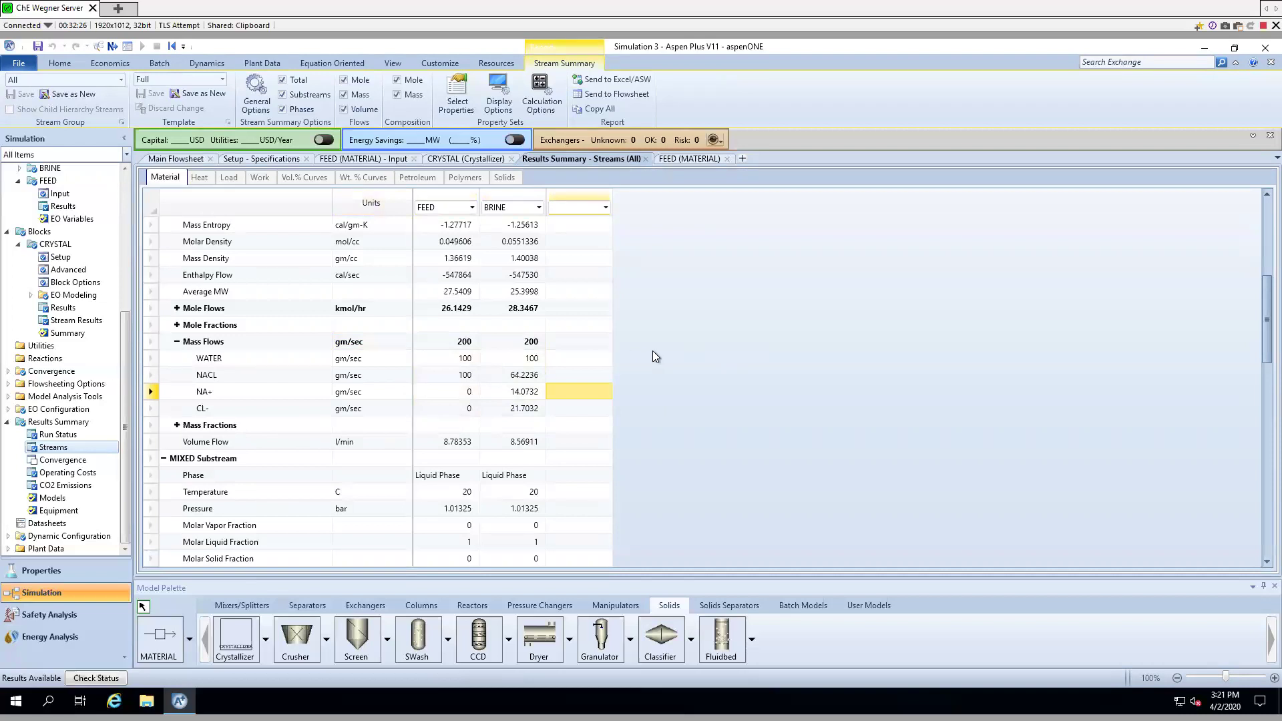
click(177, 159)
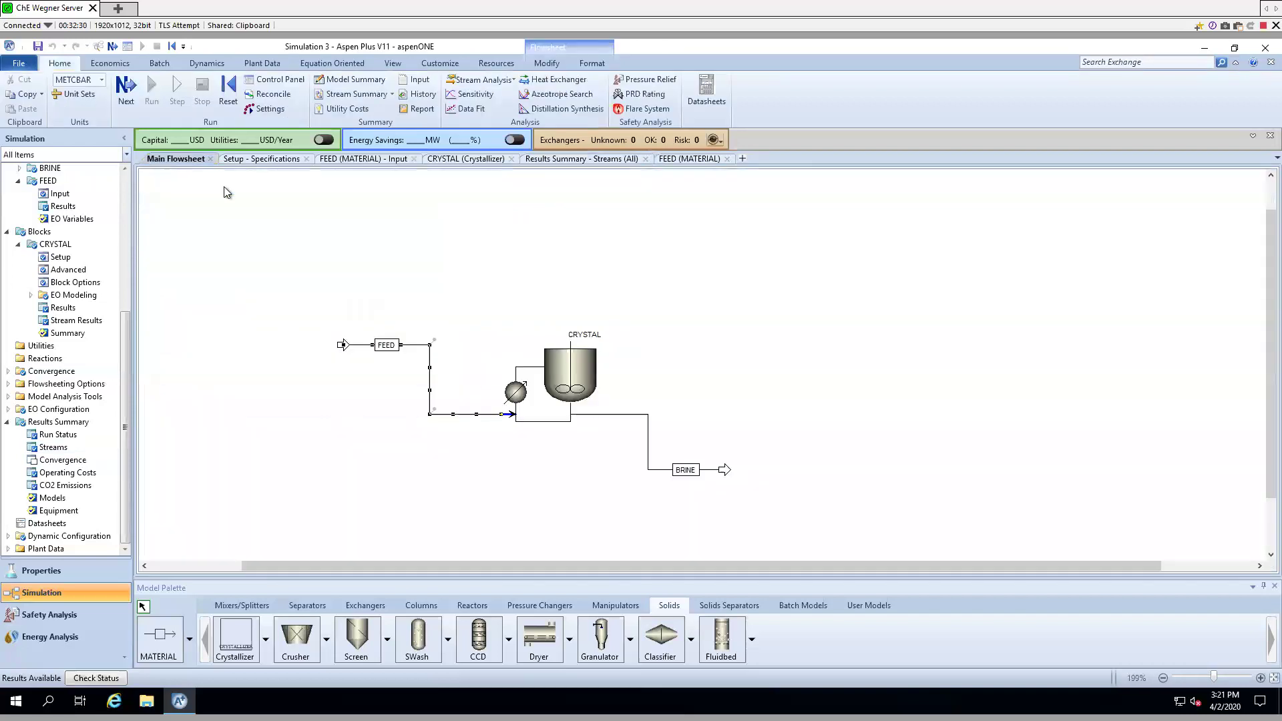
double_click(414, 347)
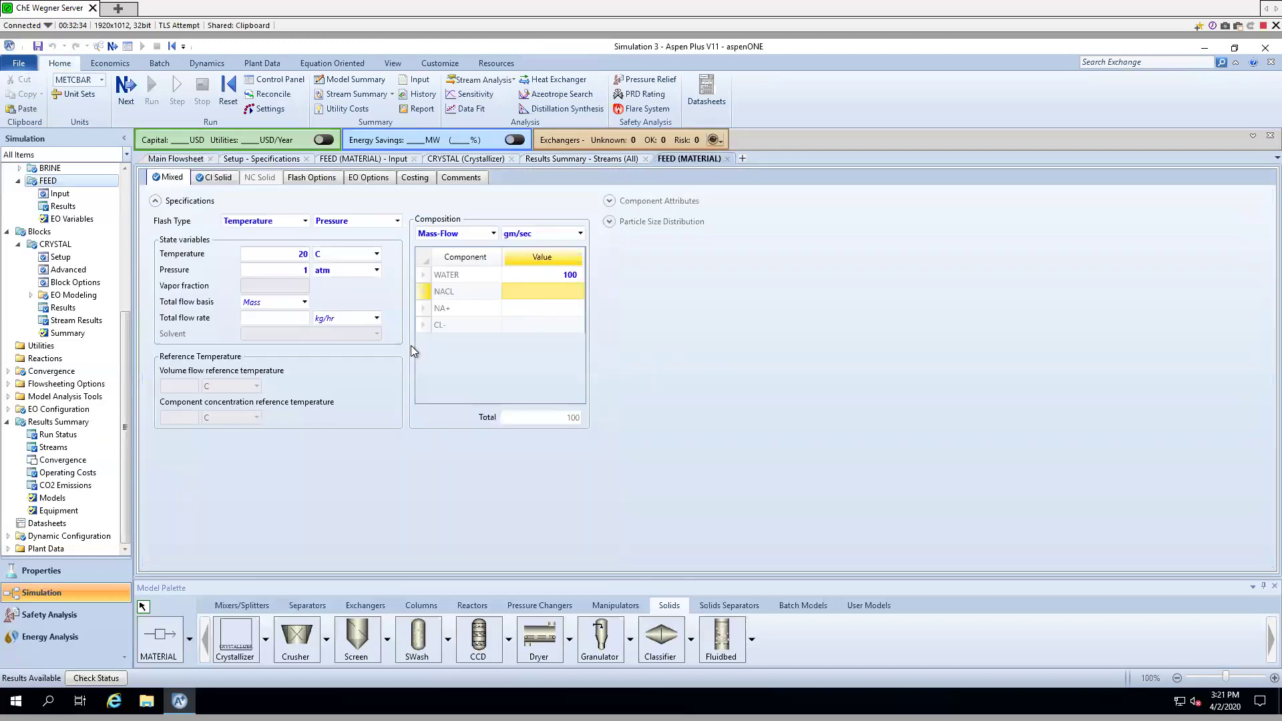
click(558, 158)
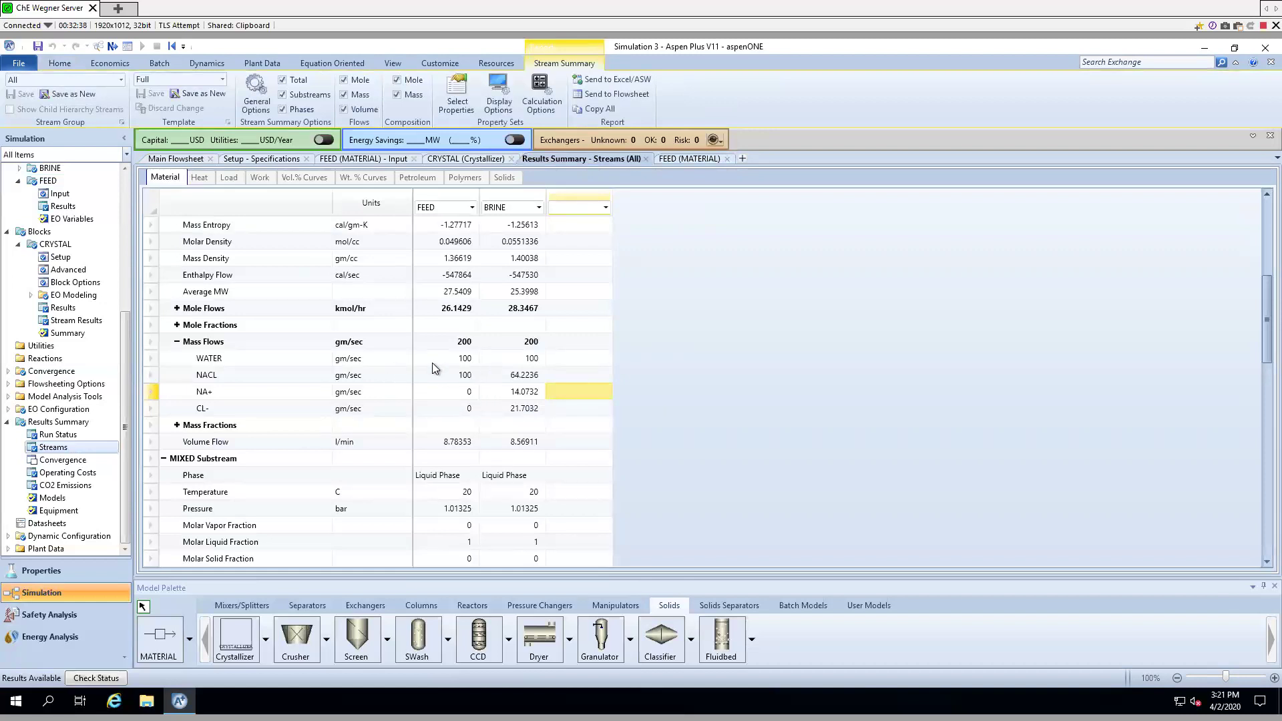
- Switch the total stream mass flows in the stream results to kg/sec and check the flowsheet against them
click(376, 341)
click(382, 343)
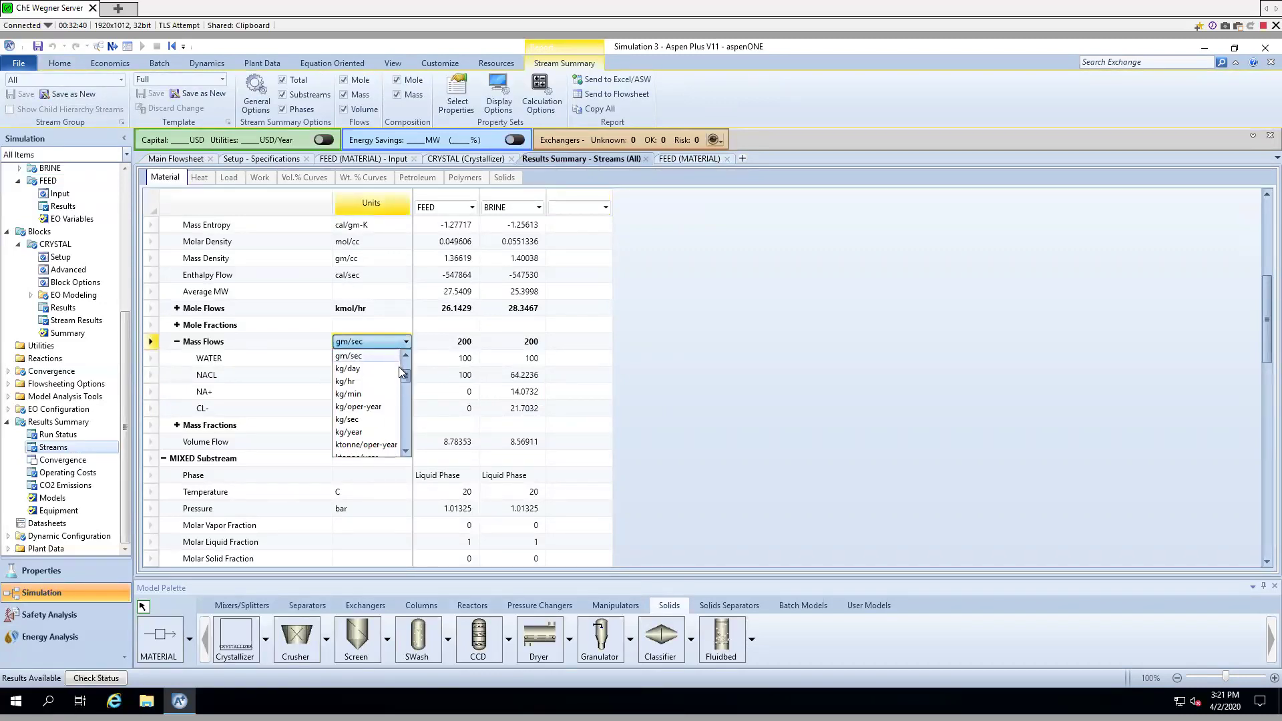
click(392, 420)
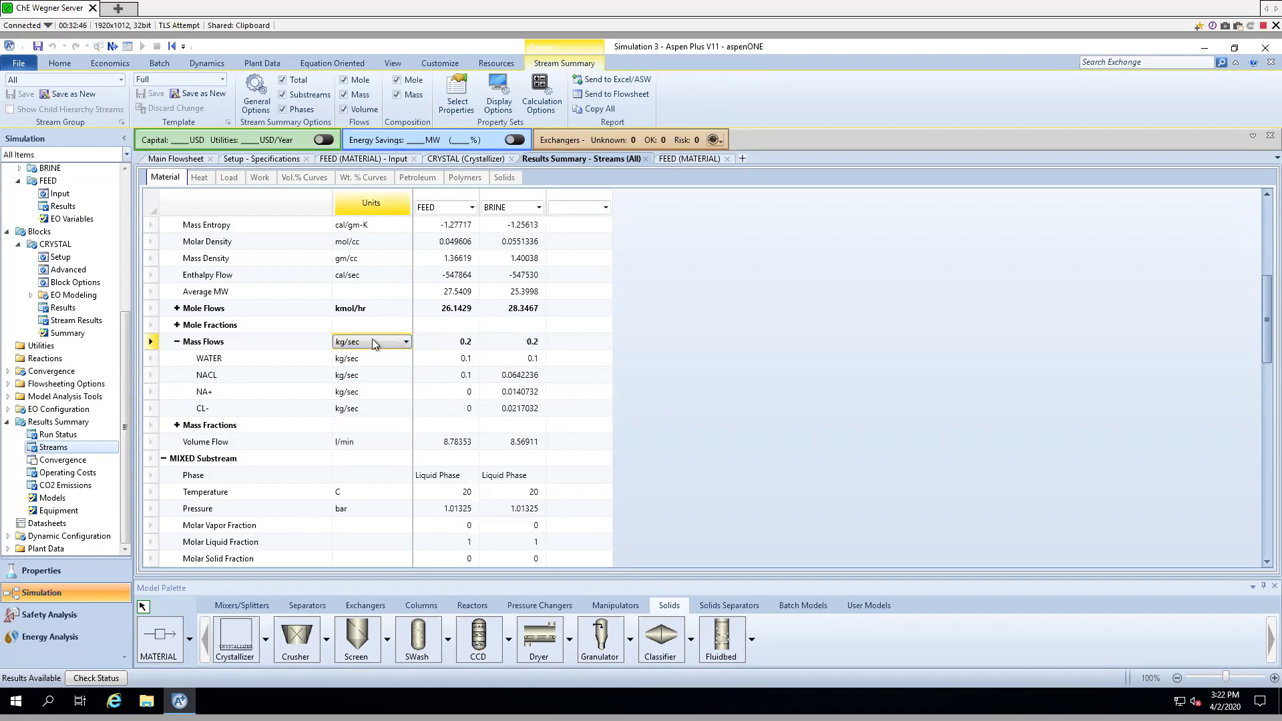
click(715, 352)
click(179, 159)
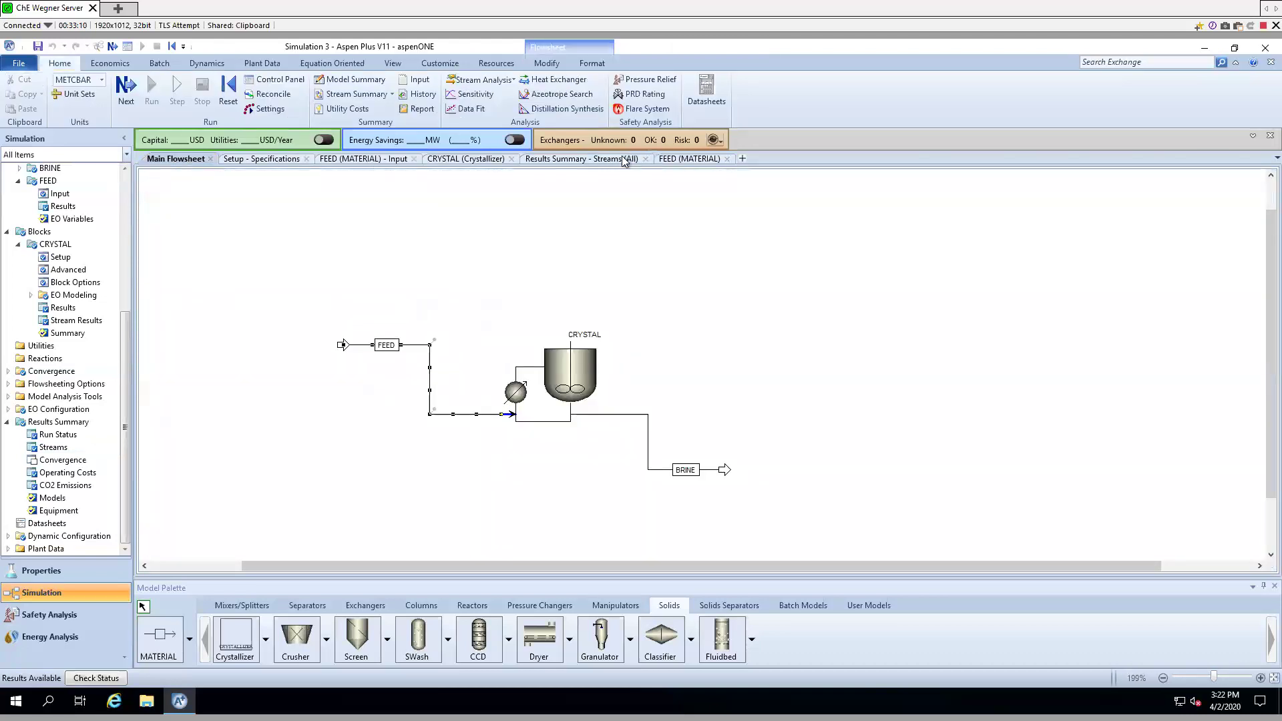
click(597, 159)
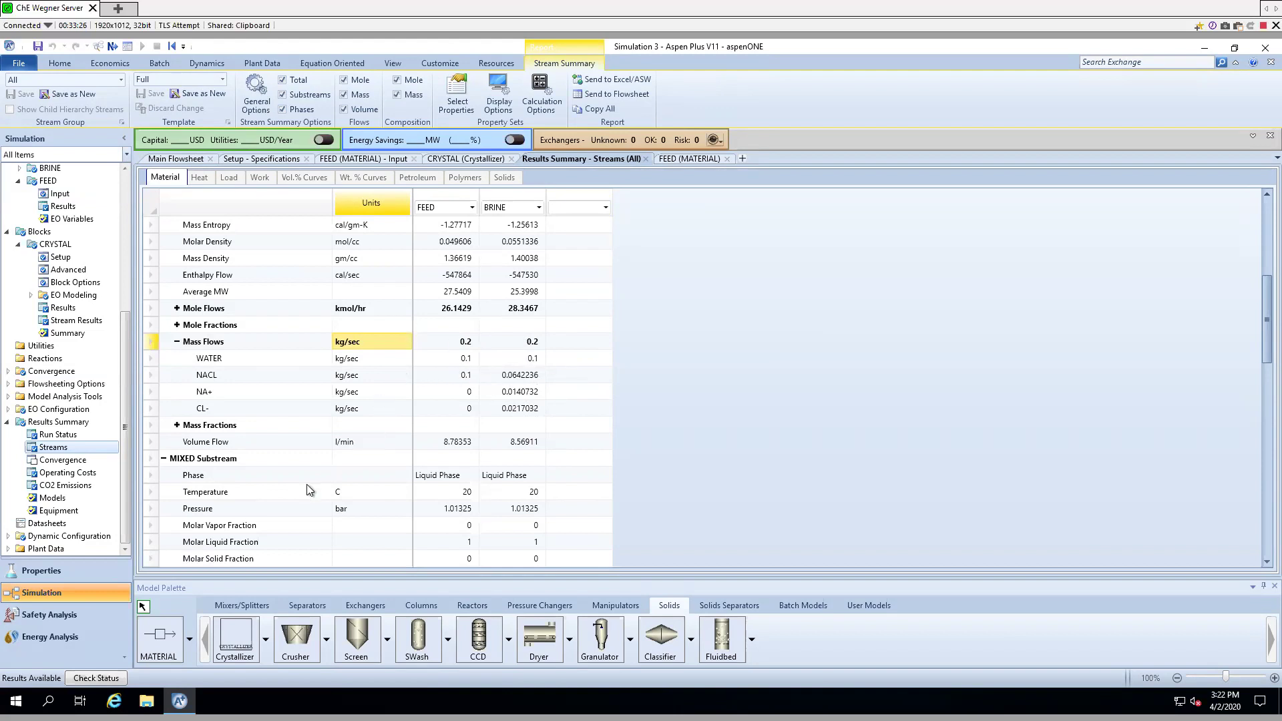
- Create a solubility analysis in the Properties environment with NACL as solute, WATER as solvent and a mass basis for the solvent composition
click(57, 574)
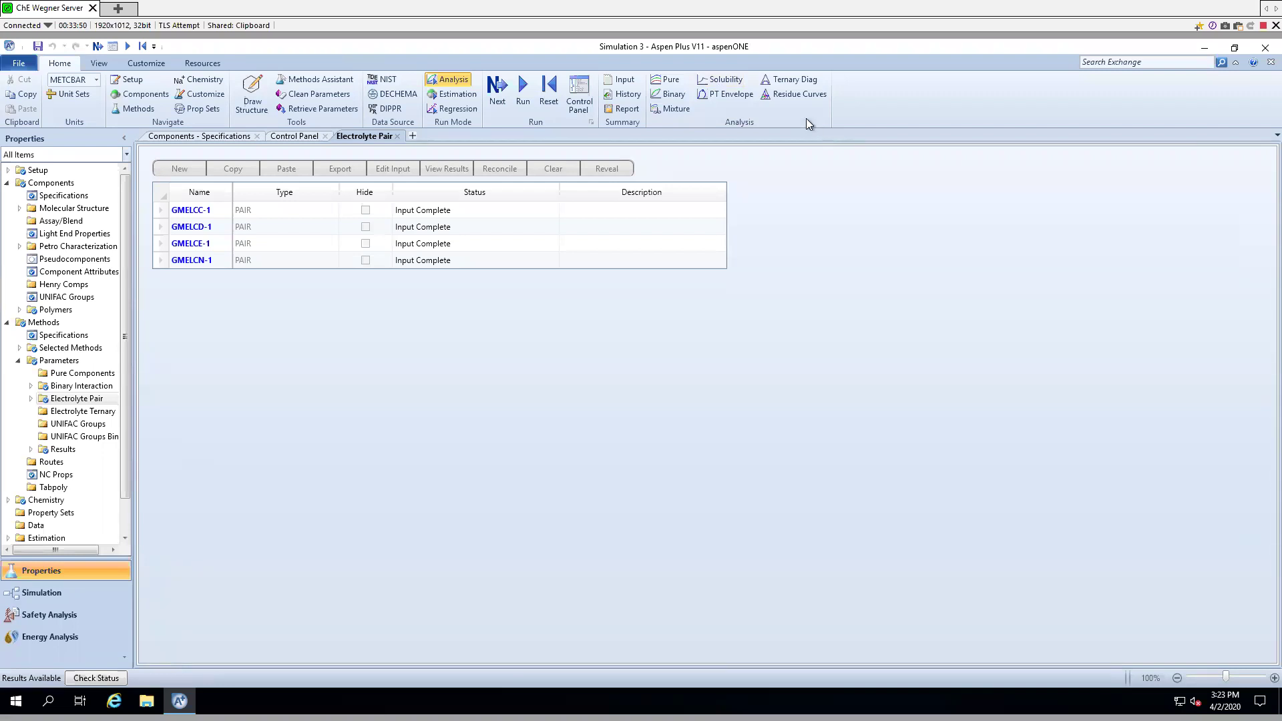
click(738, 82)
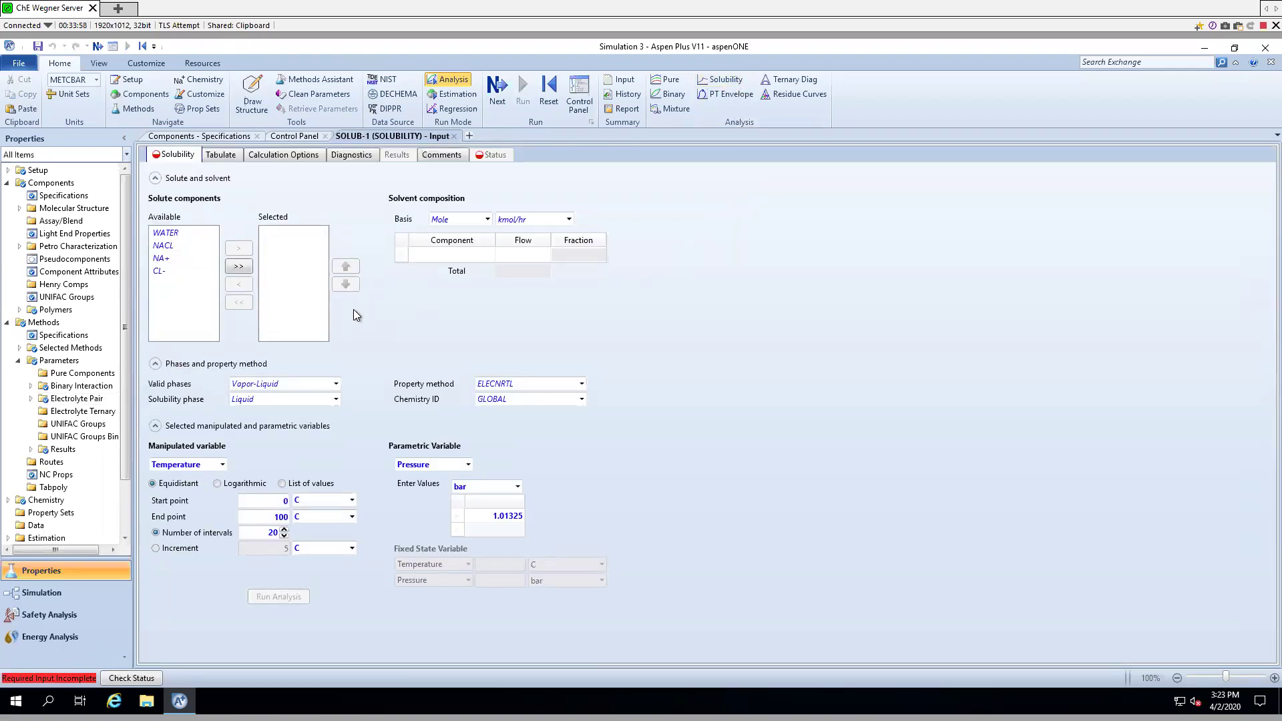
click(202, 245)
click(237, 251)
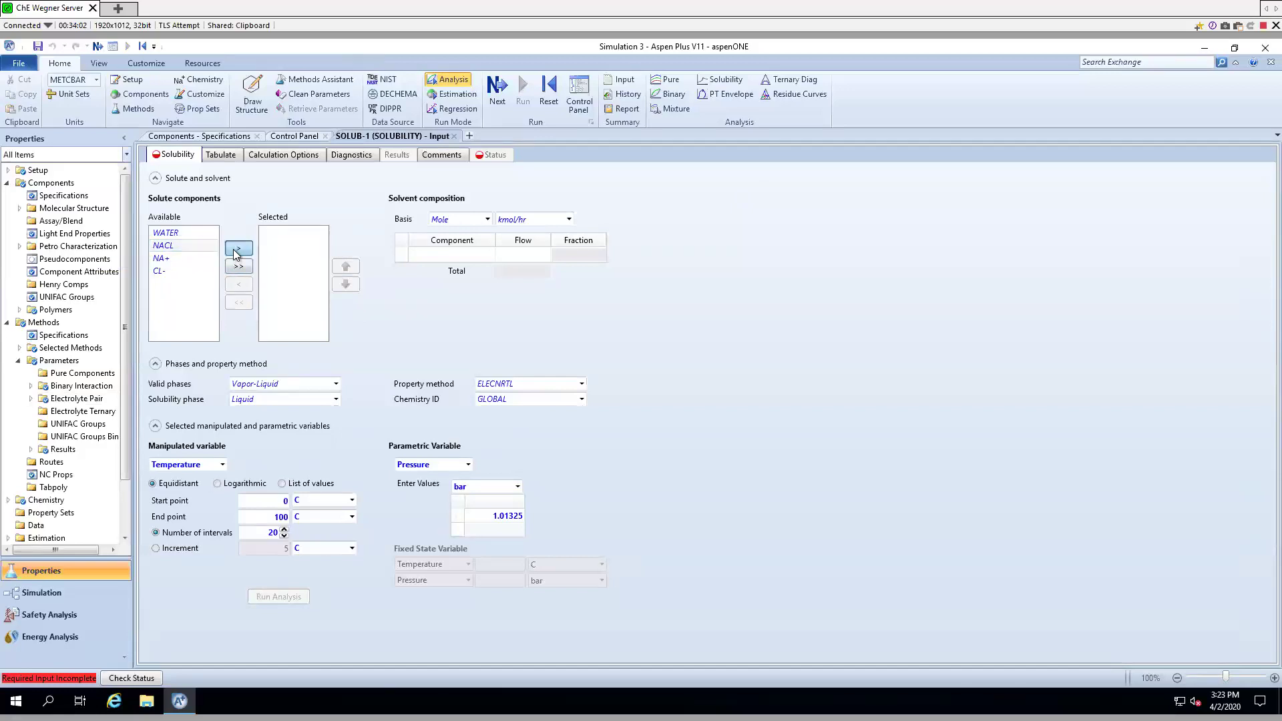
click(487, 255)
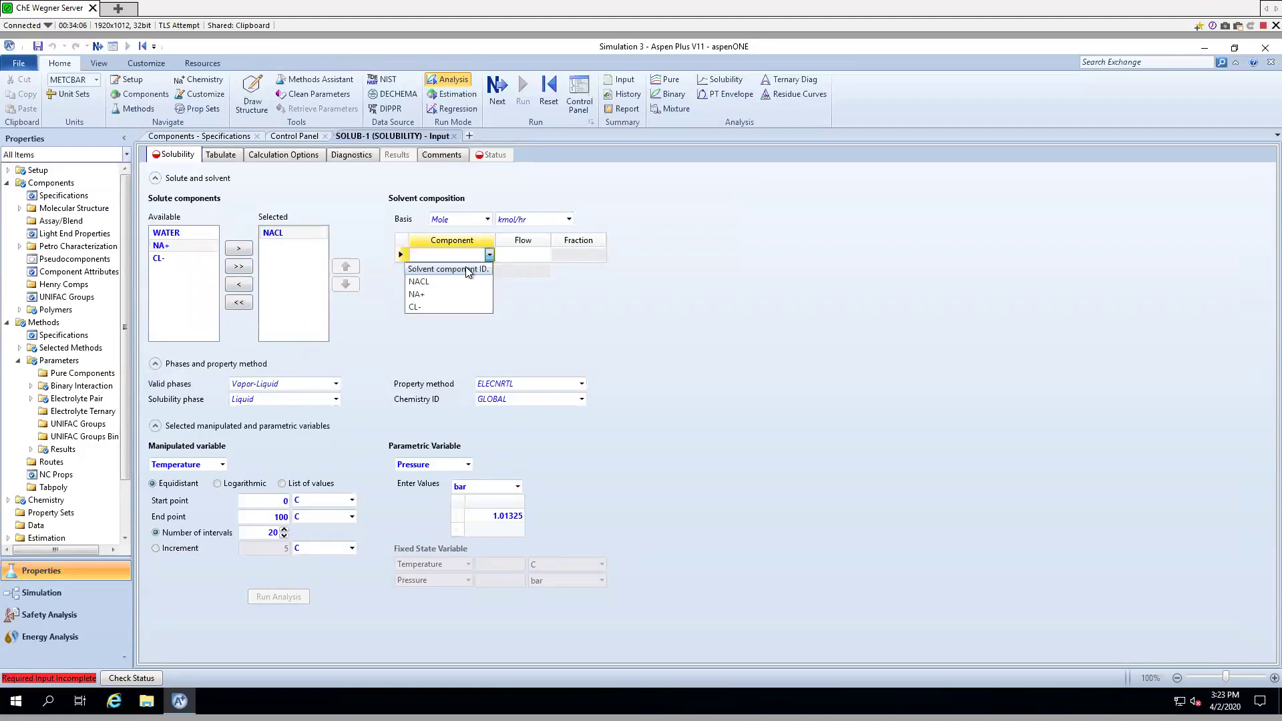
click(467, 268)
click(488, 219)
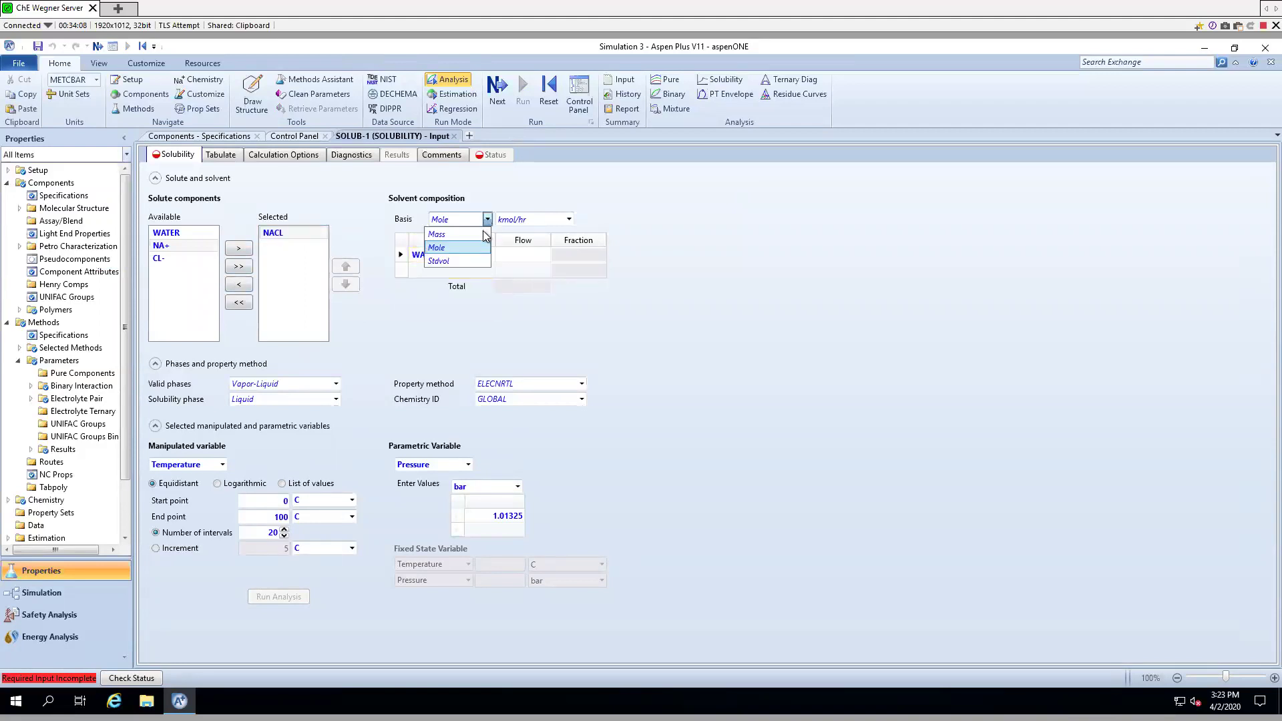
click(437, 234)
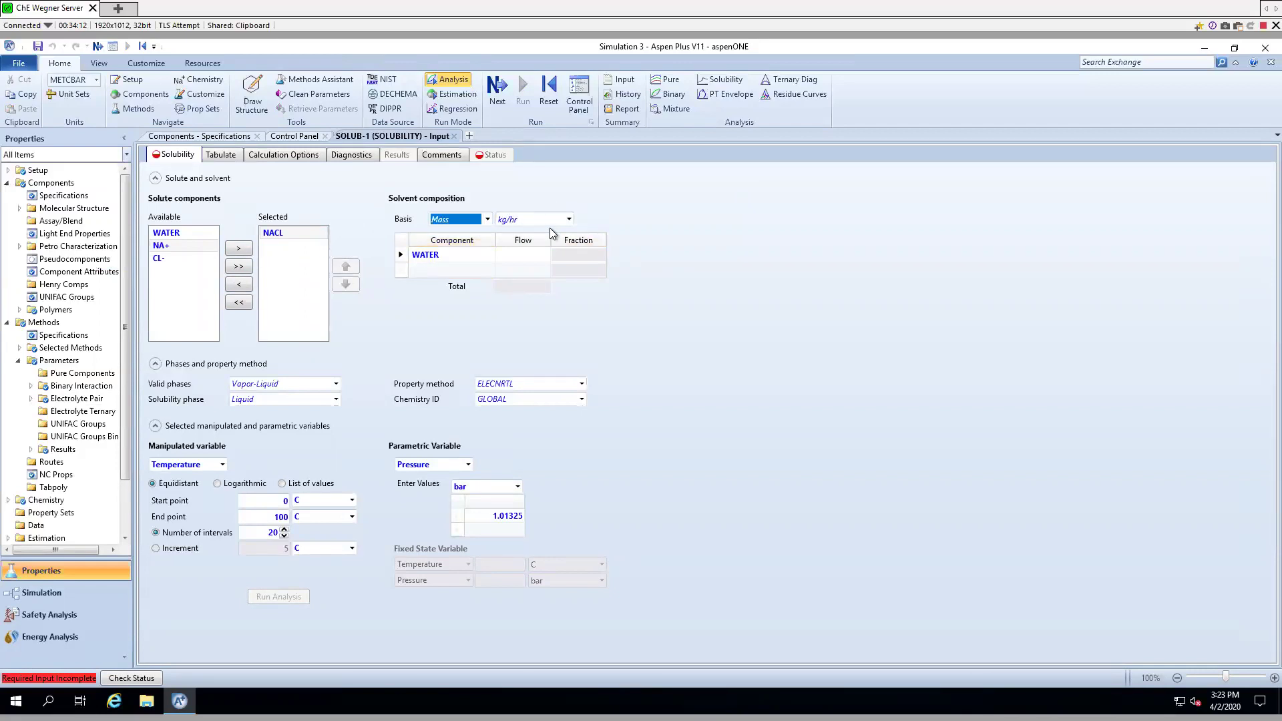
click(606, 210)
- Set the solubility analysis temperature range to start at 5 C with an increment of 5 C
click(457, 518)
click(288, 502)
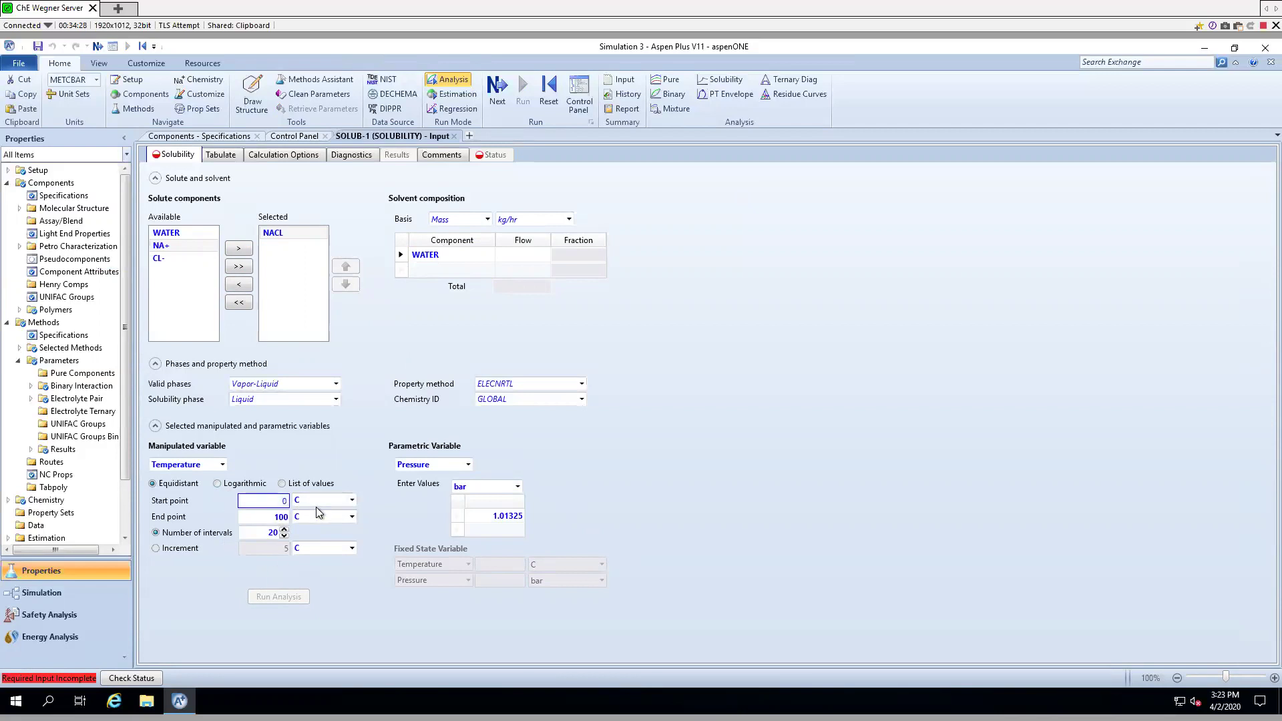
click(198, 550)
click(275, 555)
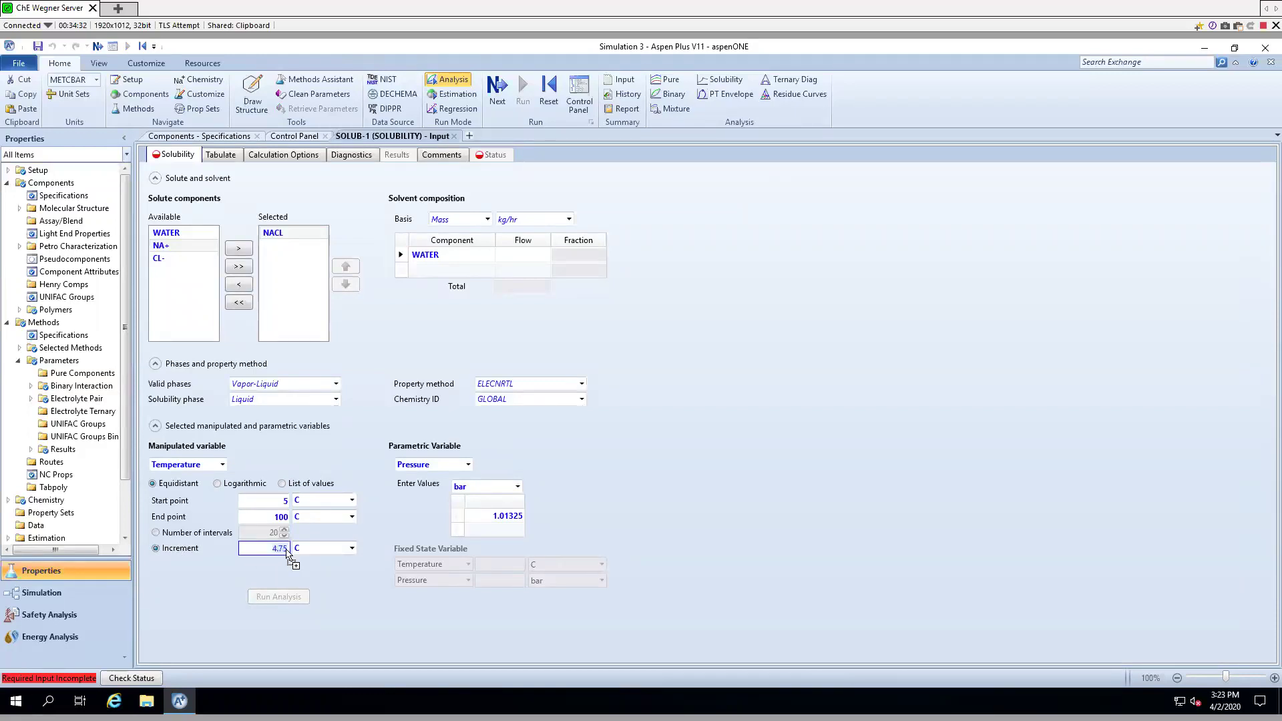
text(5)
- Set the WATER solvent flow to 1 kg/hr and run the solubility analysis
click(516, 255)
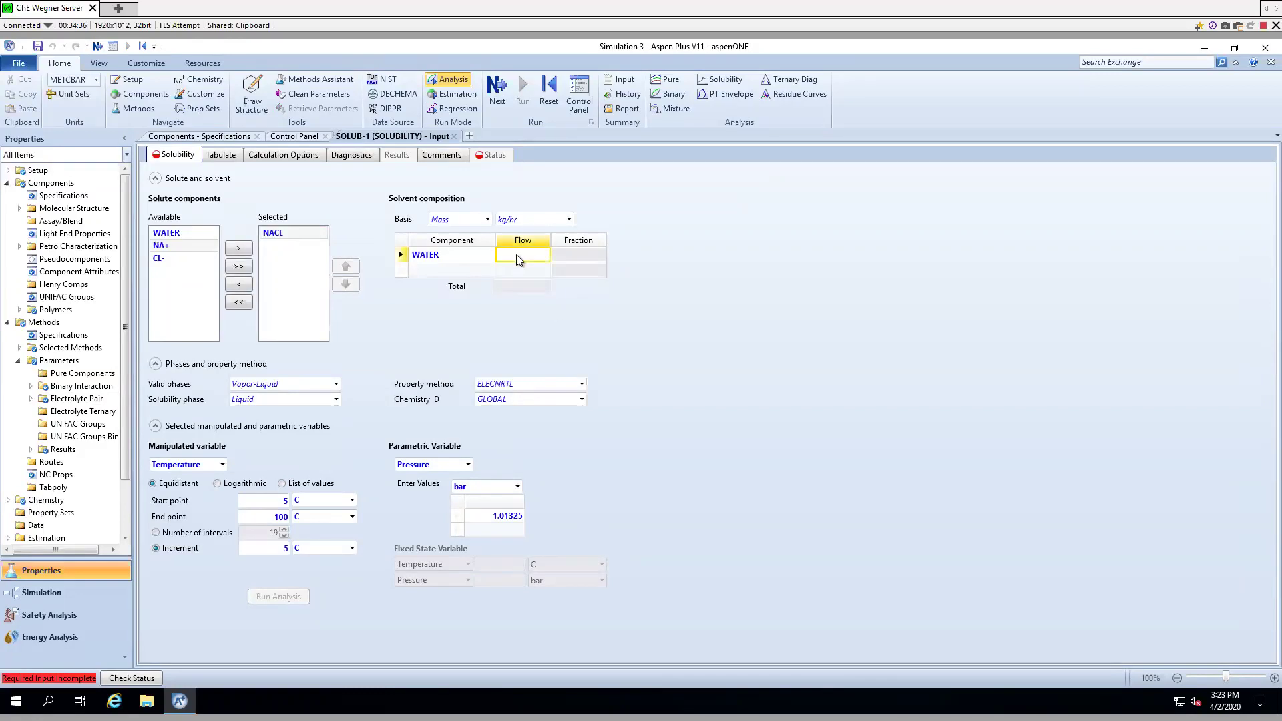
text(1)
key(Return)
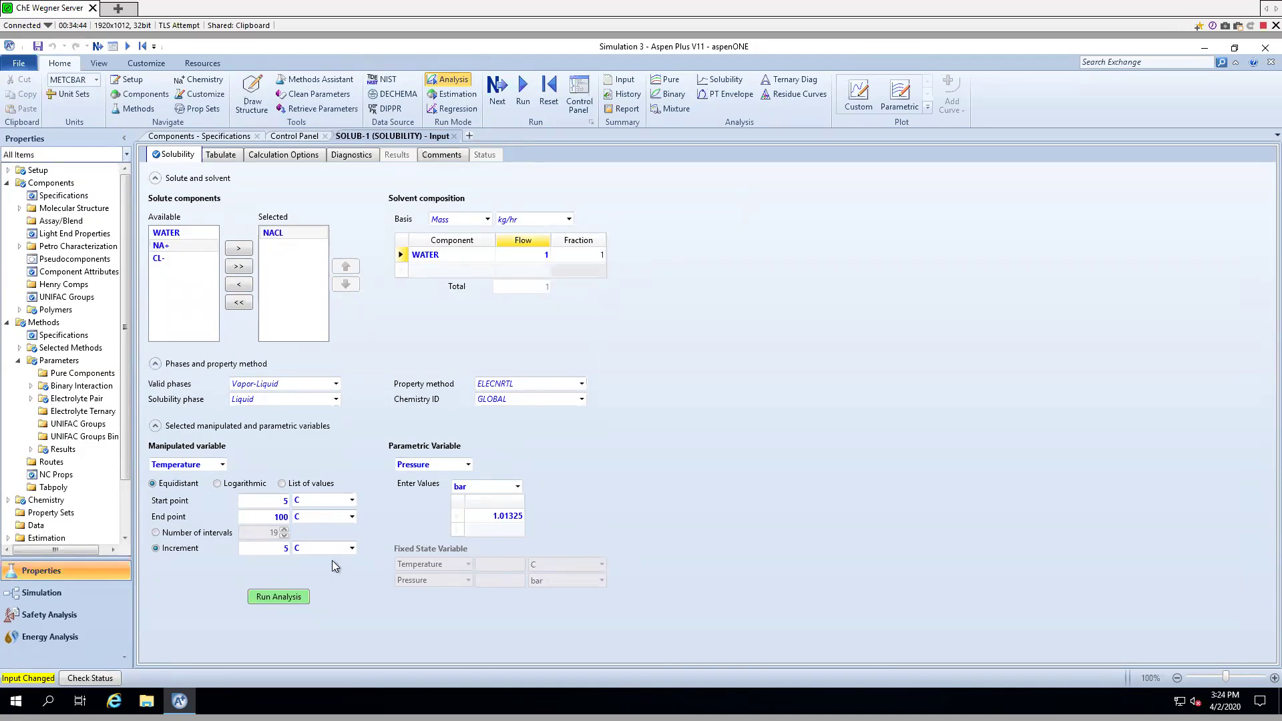
click(298, 602)
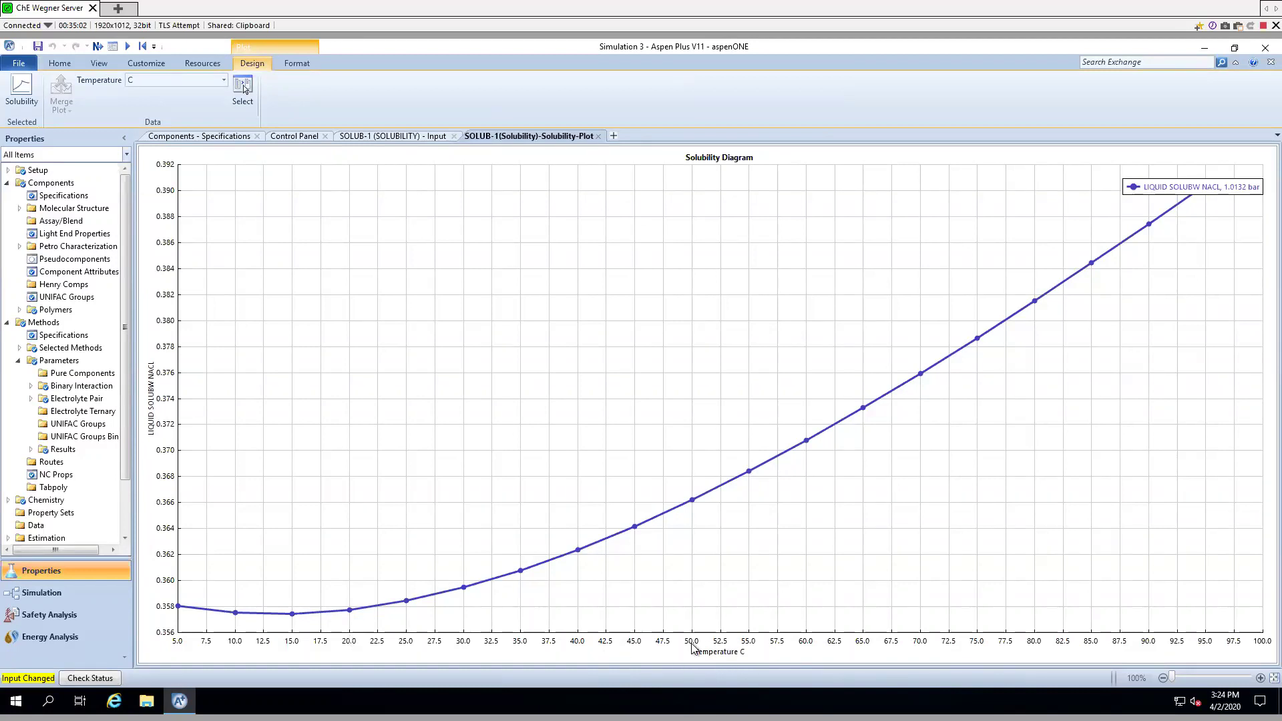
- Examine the low-temperature data points on the NACL solubility curve
click(350, 610)
click(350, 614)
mouse_move(349, 610)
right_click(190, 604)
click(238, 596)
- Return to the solubility analysis input and set the parametric pressure to 1 atm
click(403, 137)
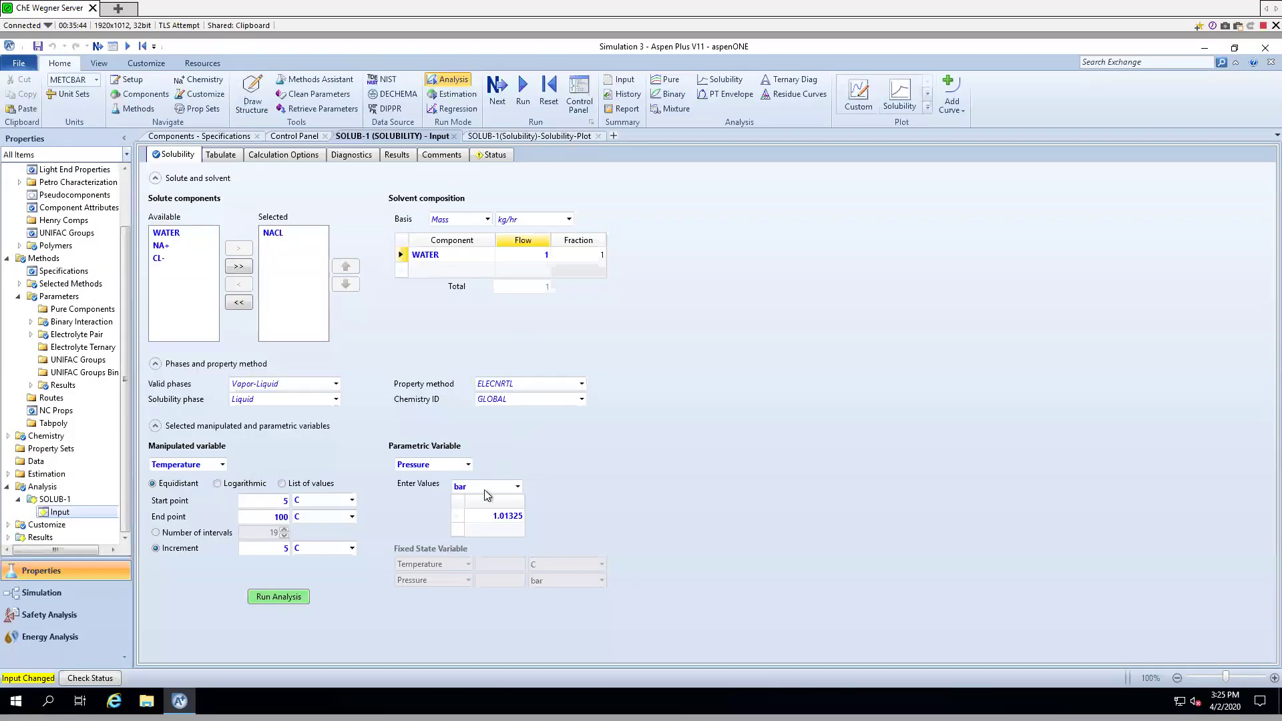
click(517, 485)
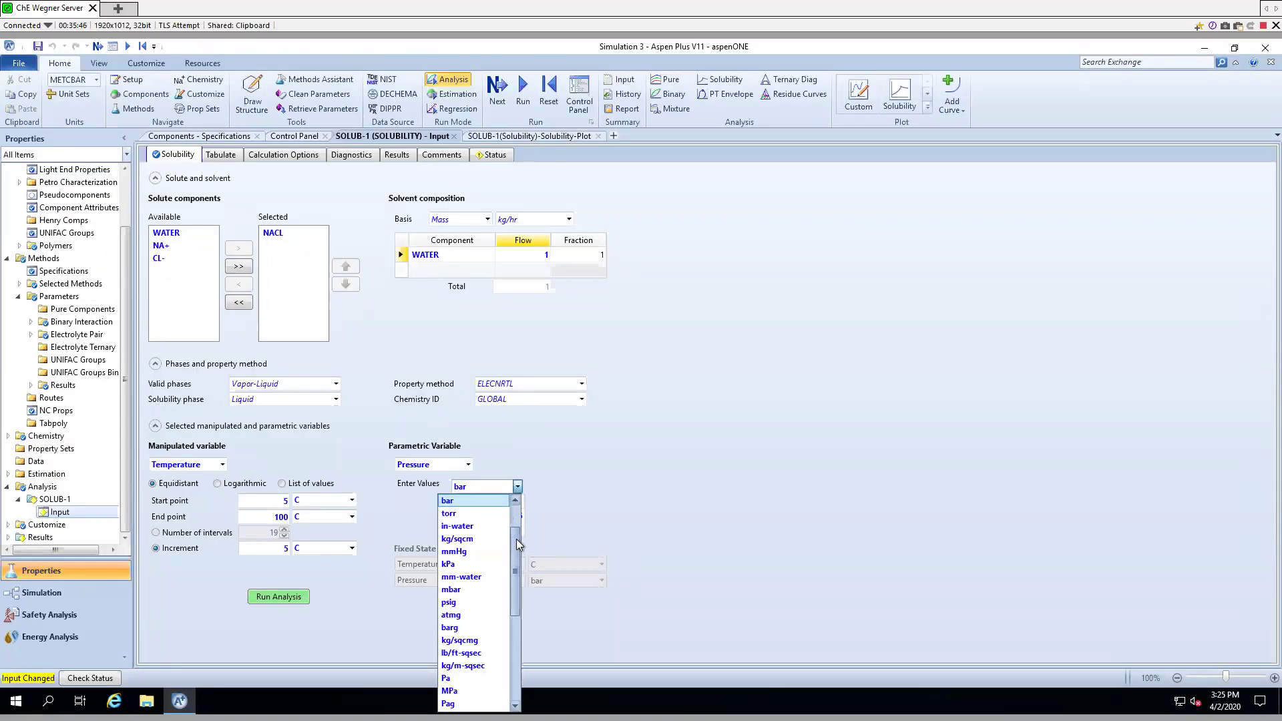
drag(515, 538, 519, 519)
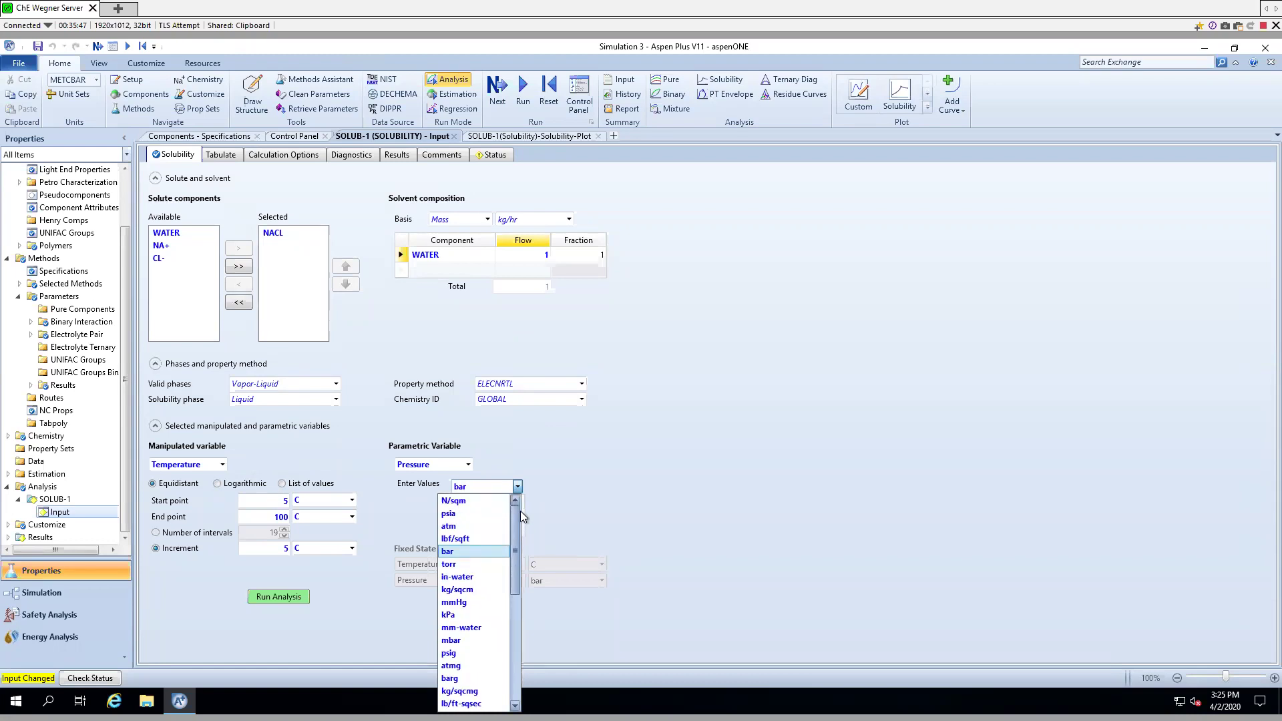
click(475, 526)
text(1)
key(Return)
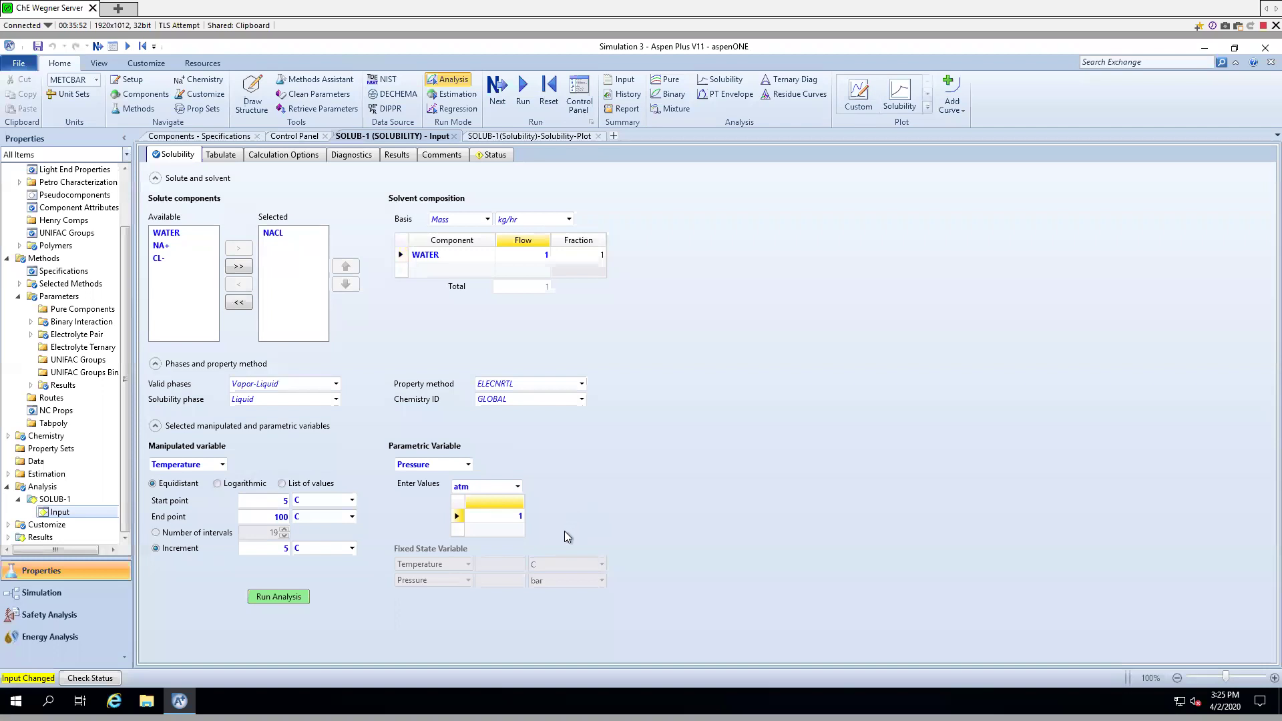
- Add 10000 atm as a second parametric pressure and rerun the solubility analysis
click(505, 531)
text(1E4)
key(Return)
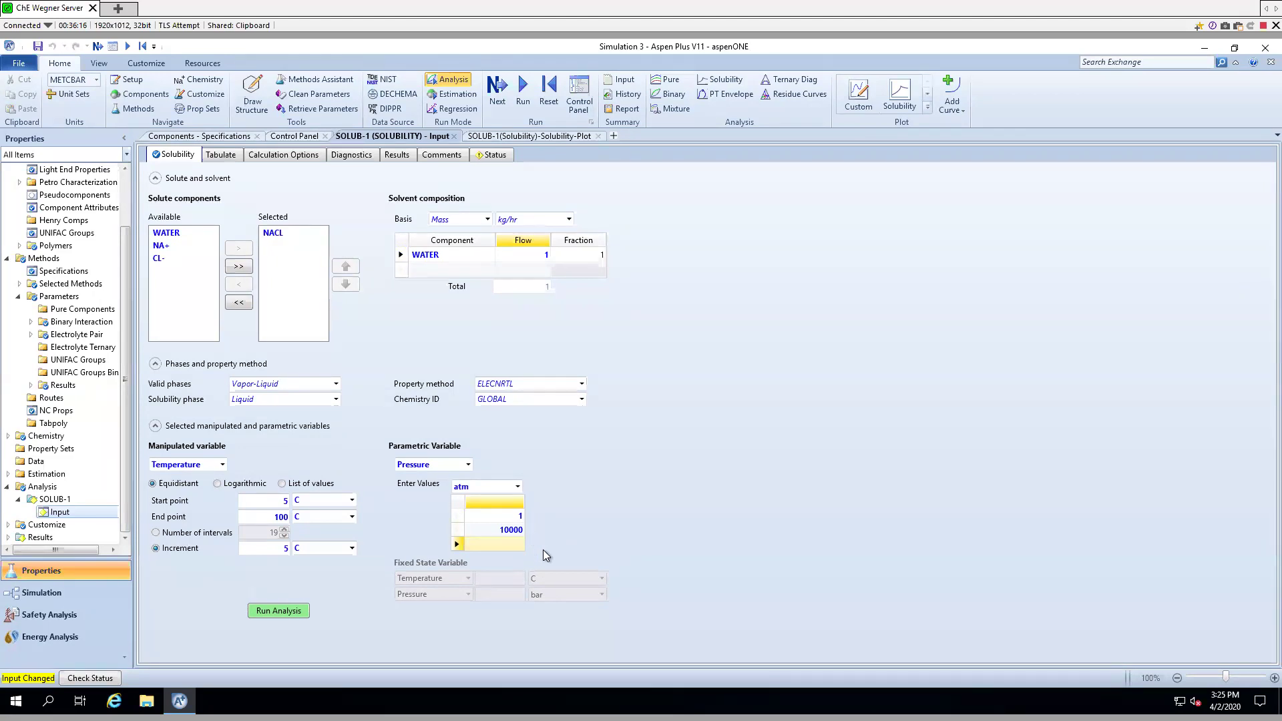
click(295, 611)
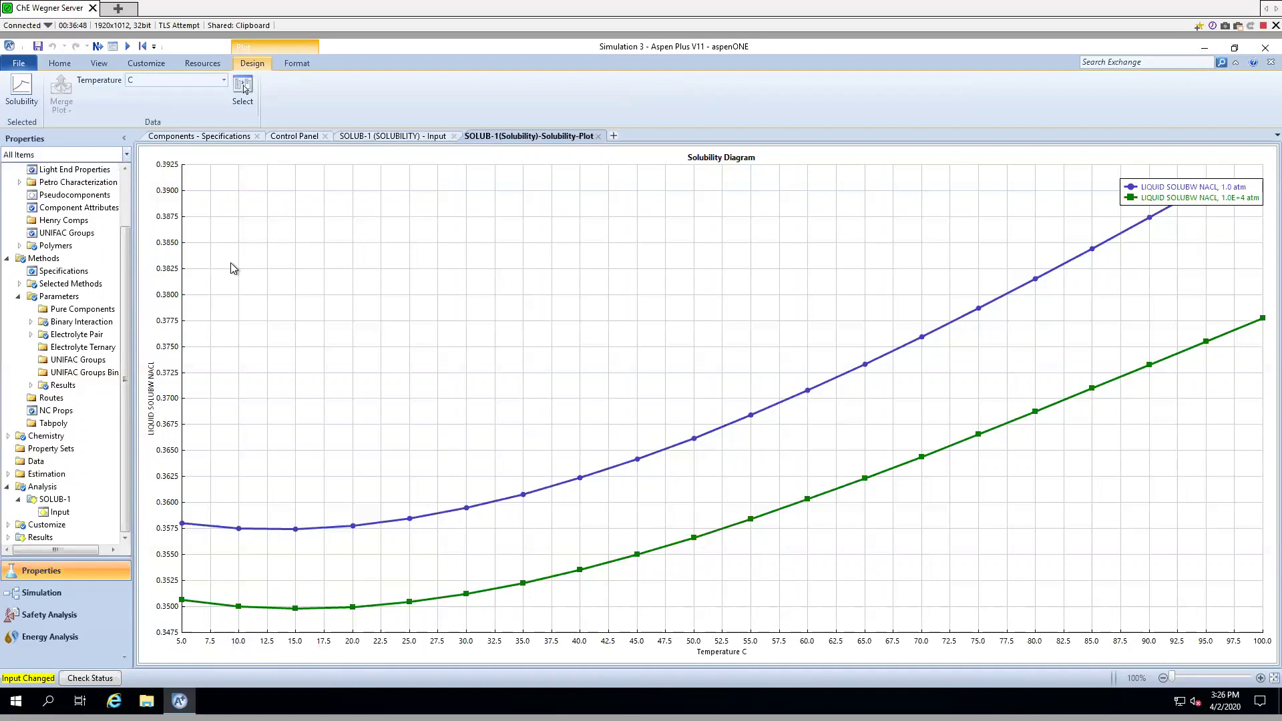
- Return to the simulation, change the FEED stream's Mixed substream mass-flow units to kg/sec and rerun the simulation
click(200, 137)
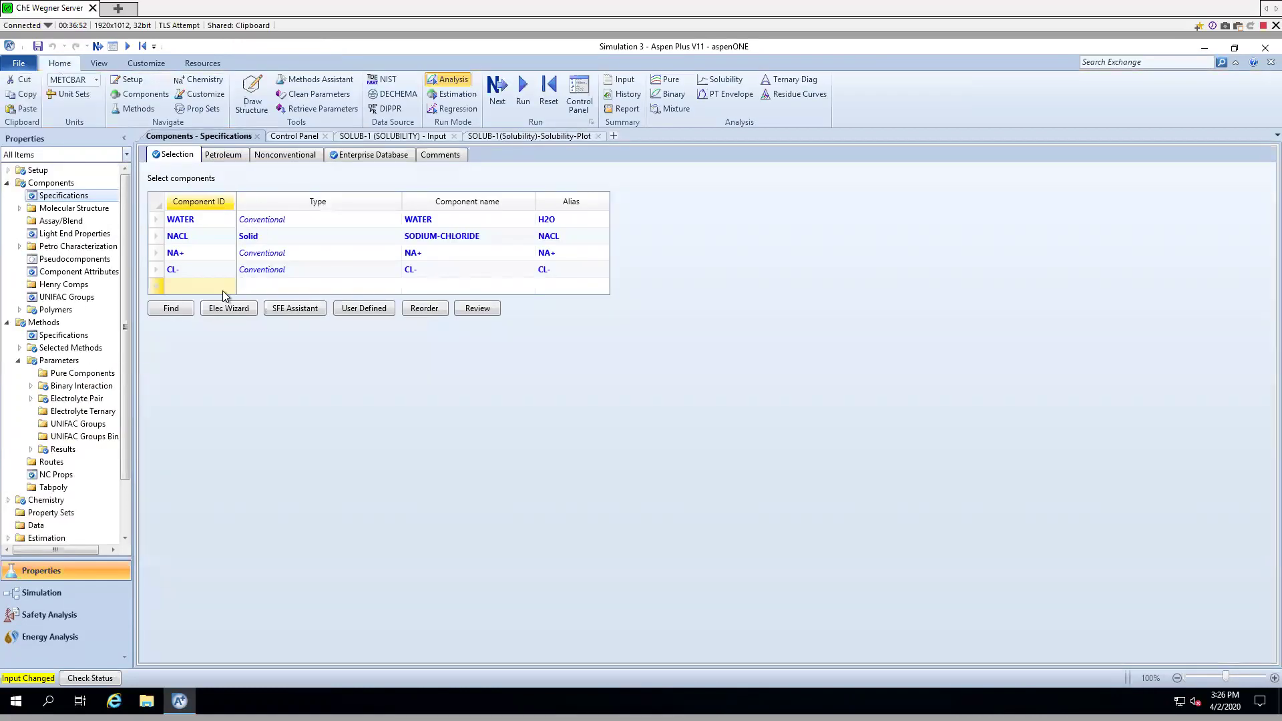
click(77, 592)
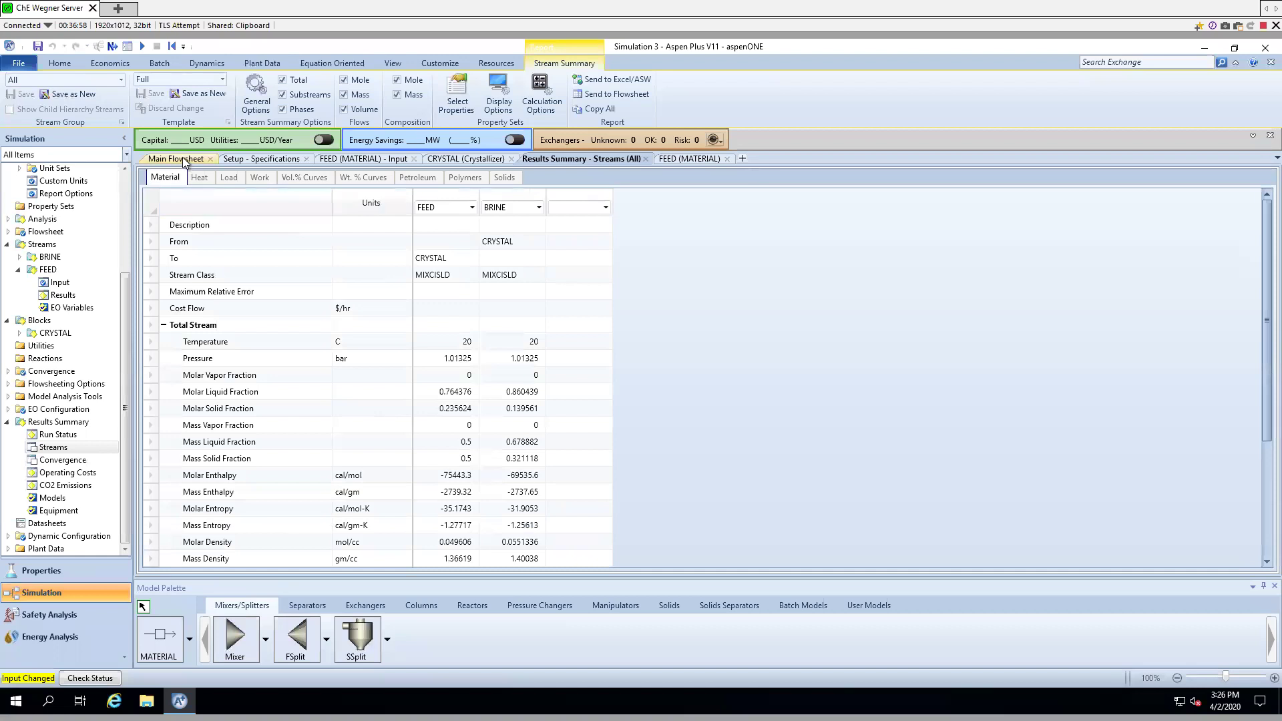
click(177, 159)
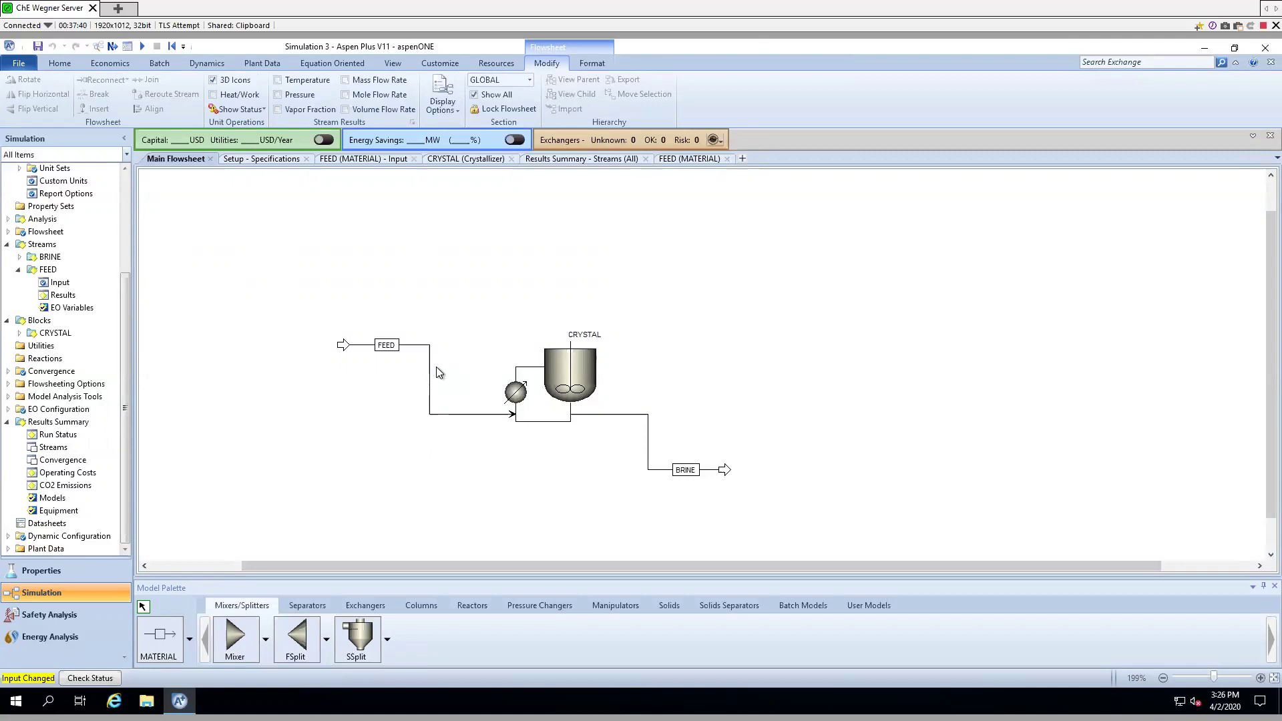
click(415, 344)
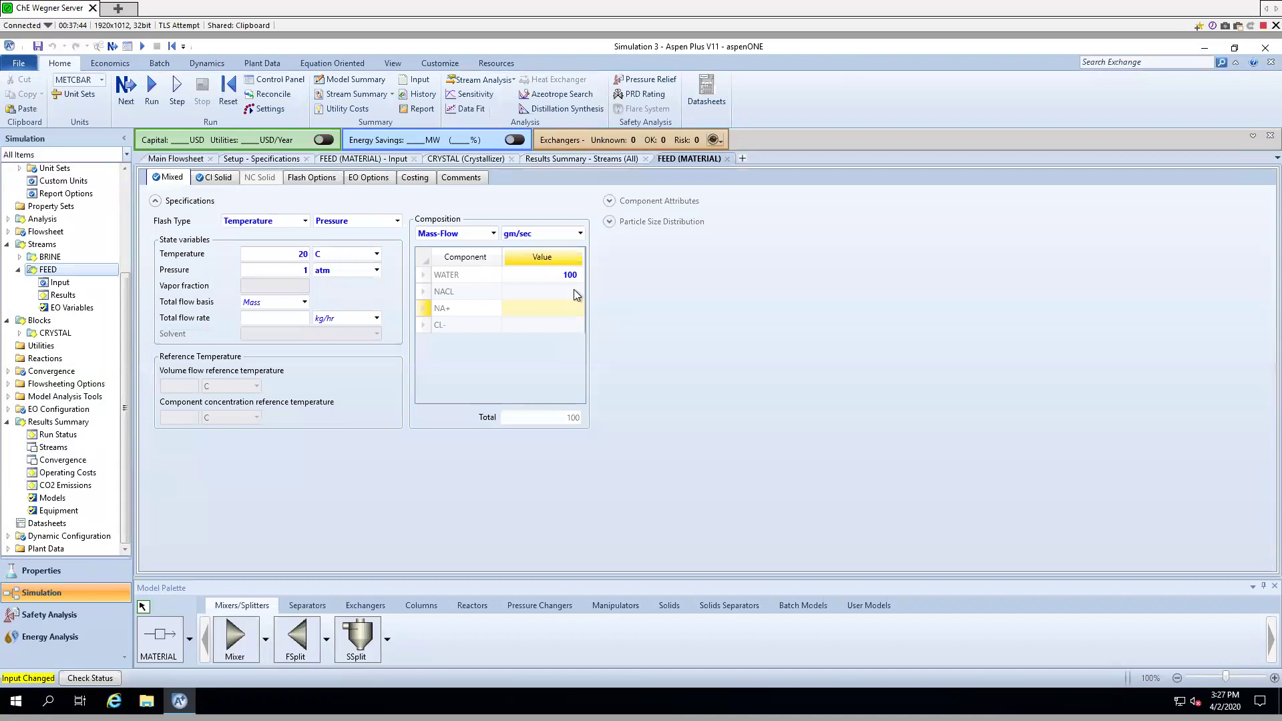
click(579, 234)
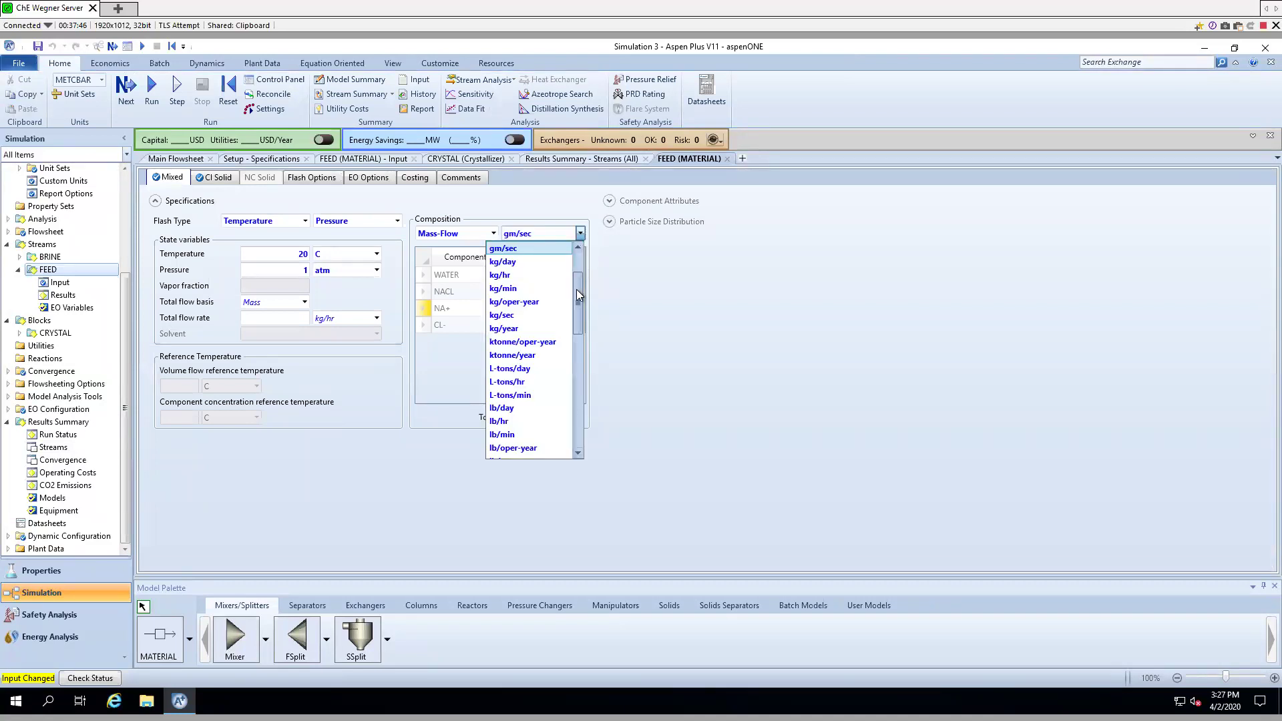
click(527, 316)
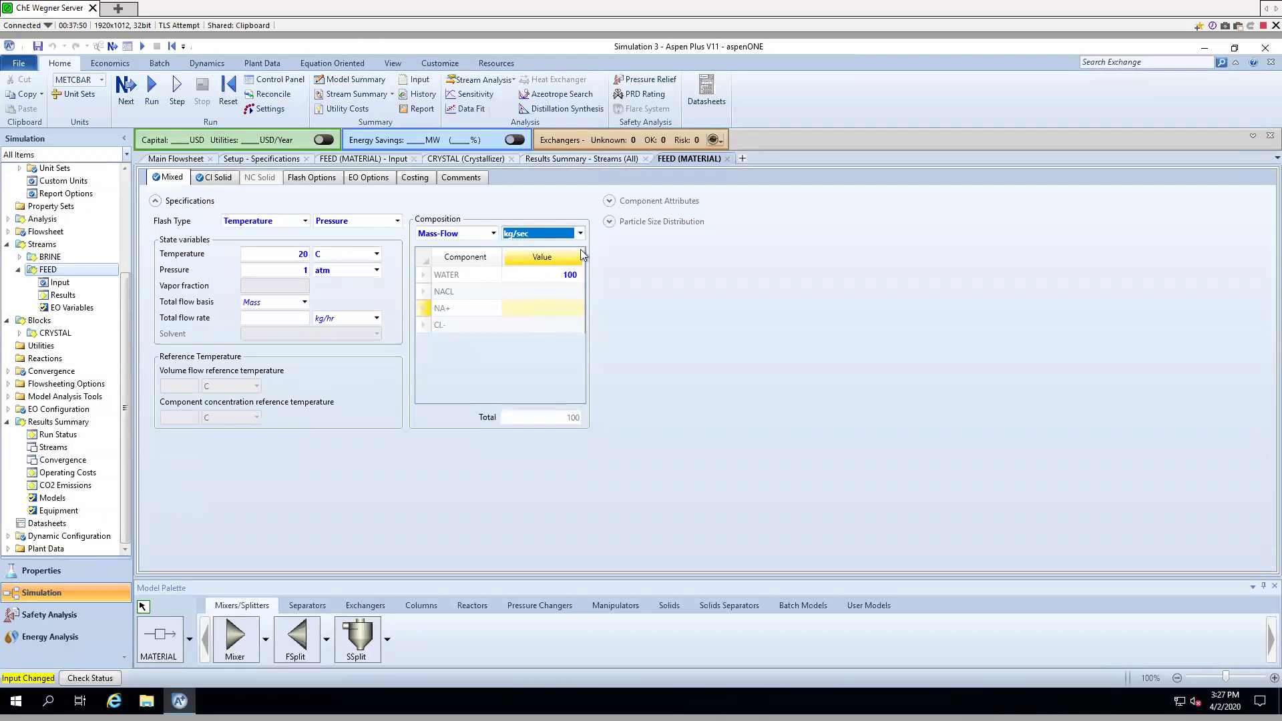
click(218, 178)
click(178, 178)
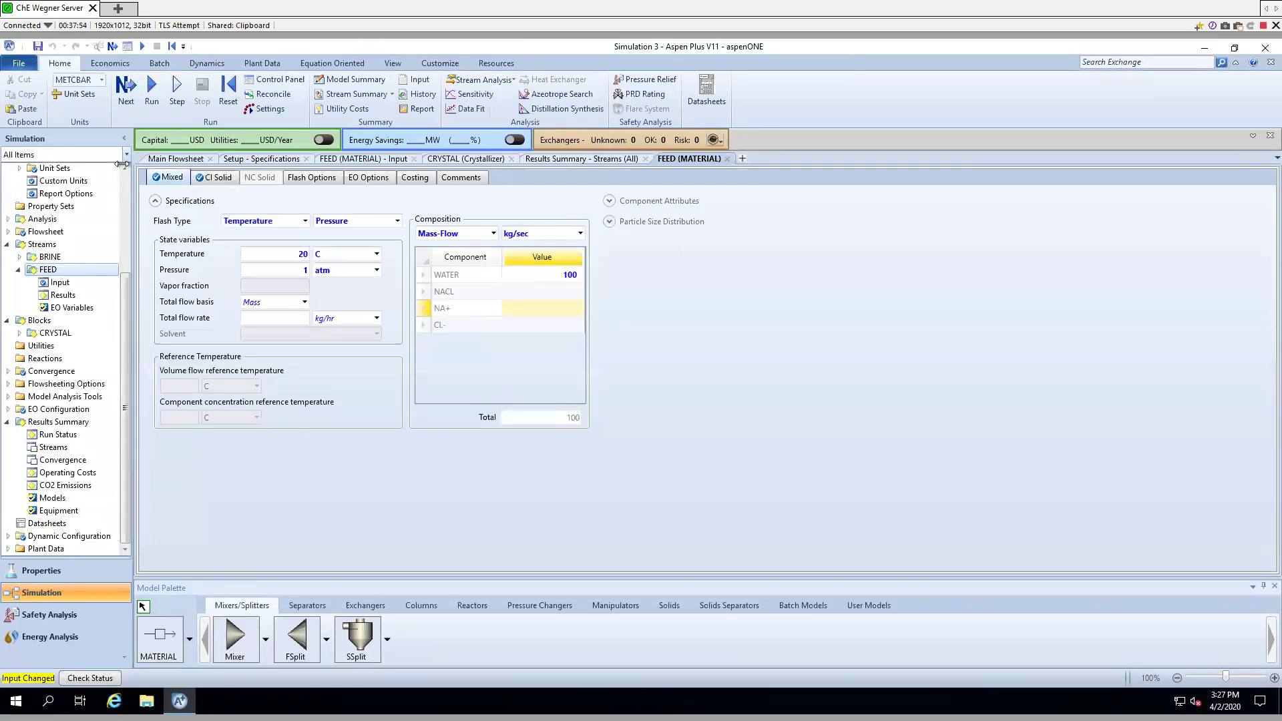
click(150, 100)
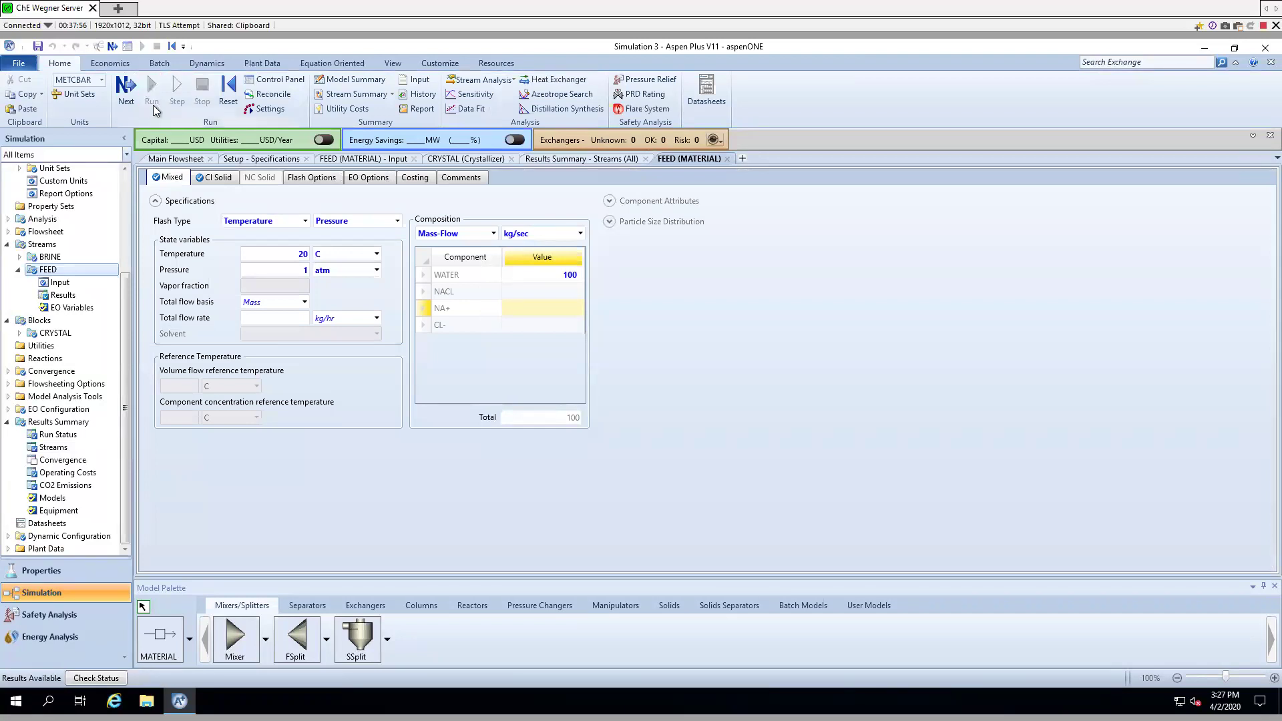
- Expand the total mass flows in the stream results and compare the component flows of FEED and BRINE
click(588, 161)
scroll(626, 411, down, 3)
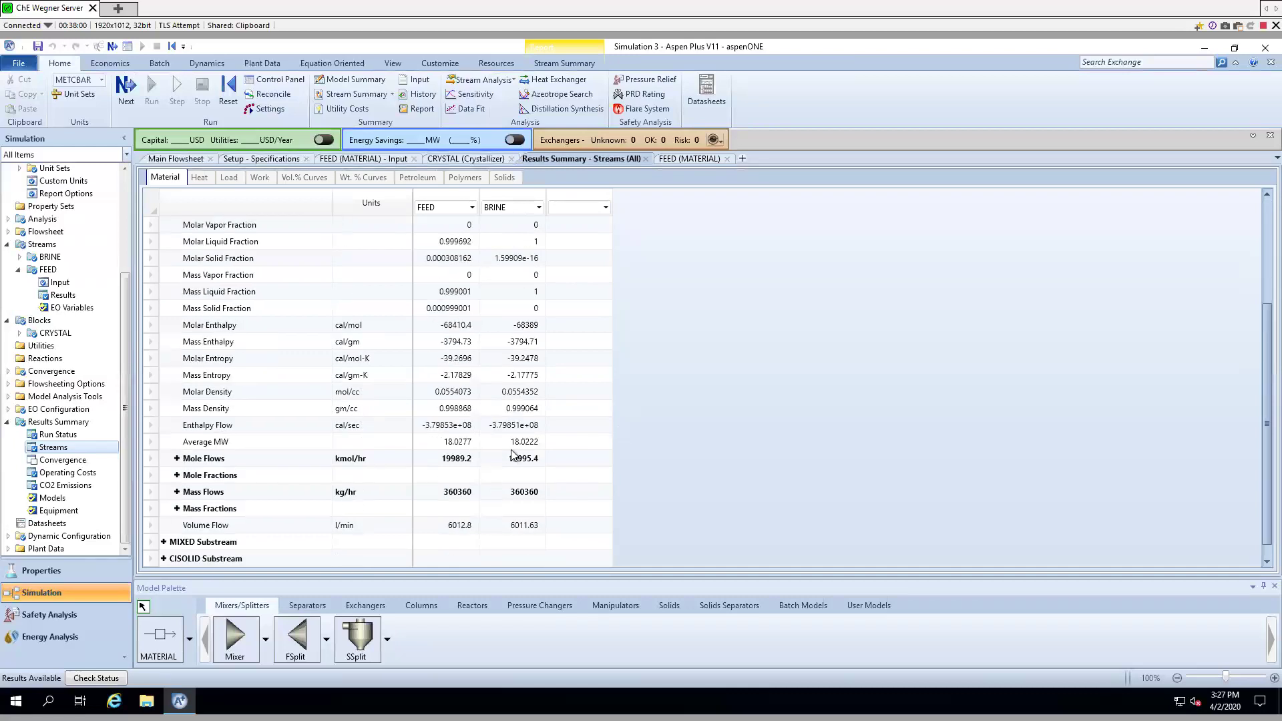
click(177, 491)
scroll(603, 466, down, 1)
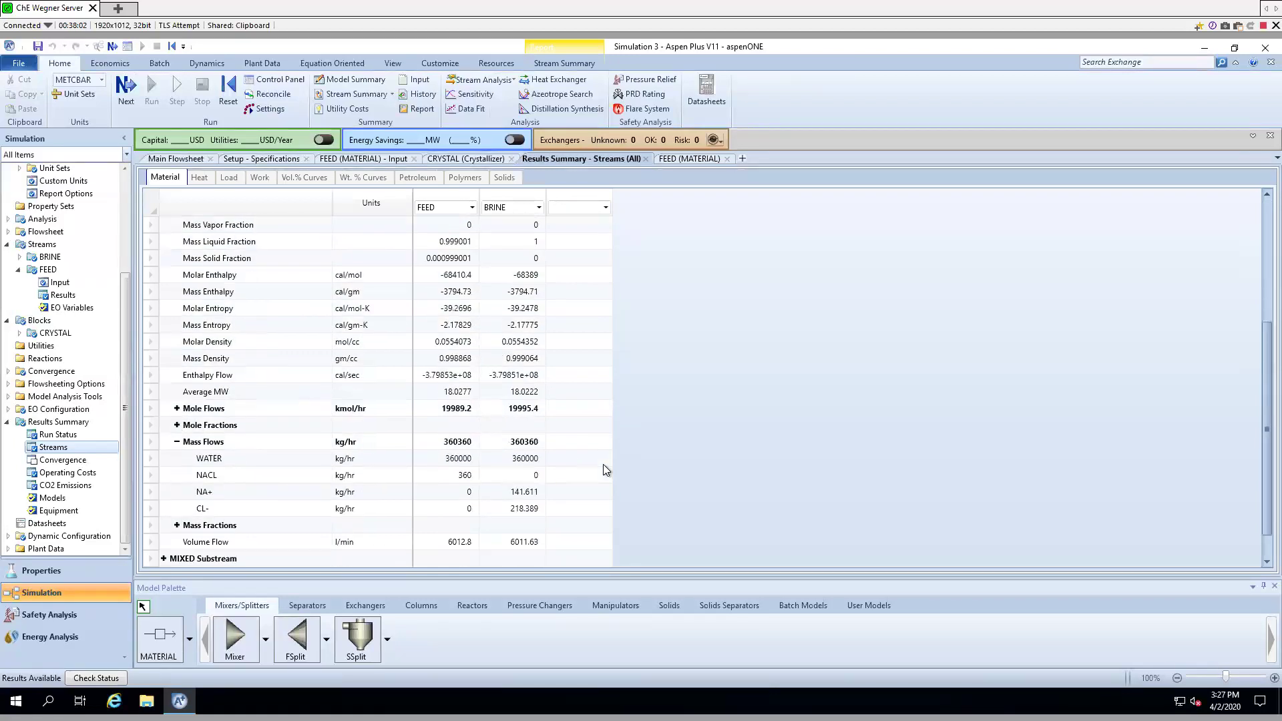
scroll(603, 470, down, 1)
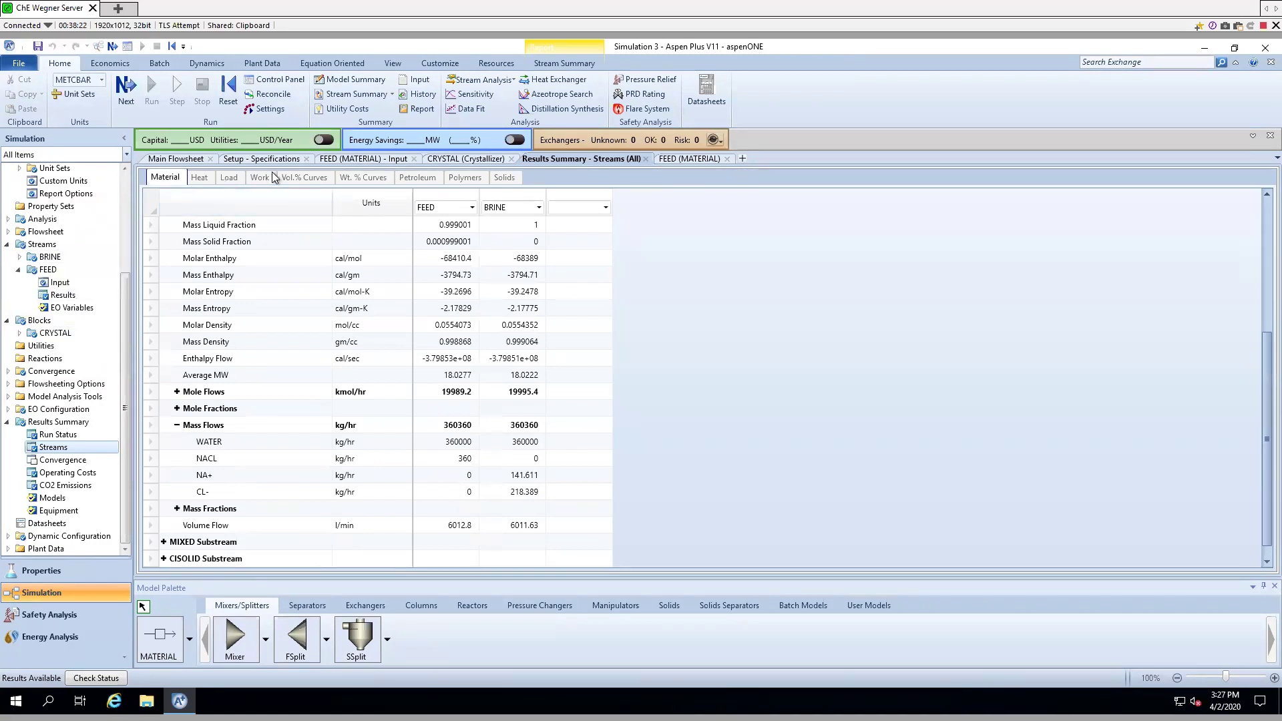
- Change the FEED stream's Mixed substream mass-flow units to gm/sec, rerun the simulation and return to the flowsheet
click(361, 162)
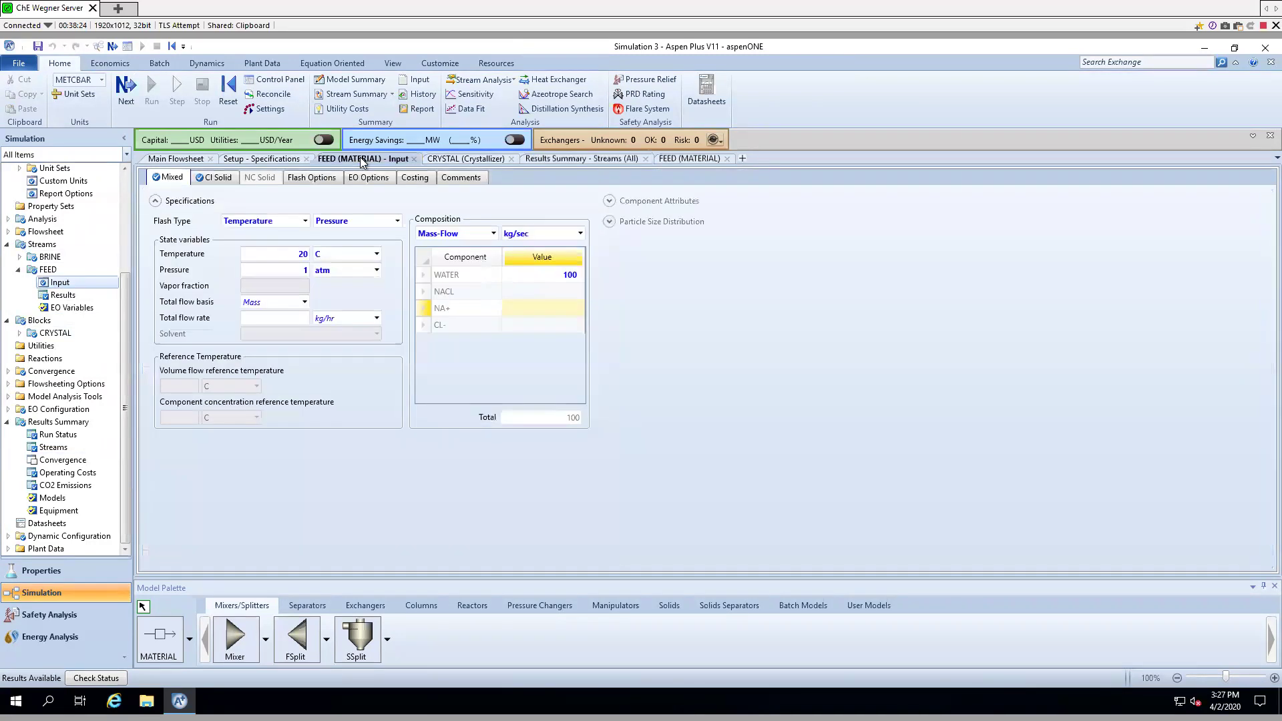
click(581, 233)
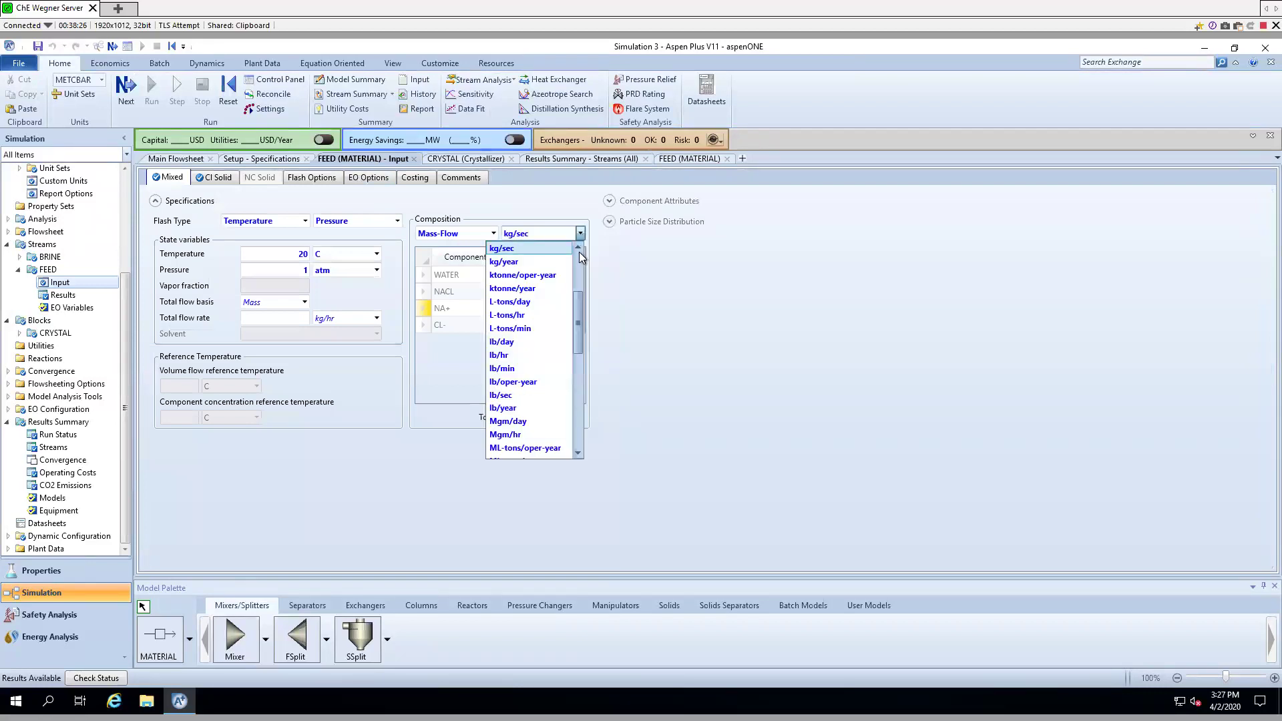
drag(578, 302, 578, 282)
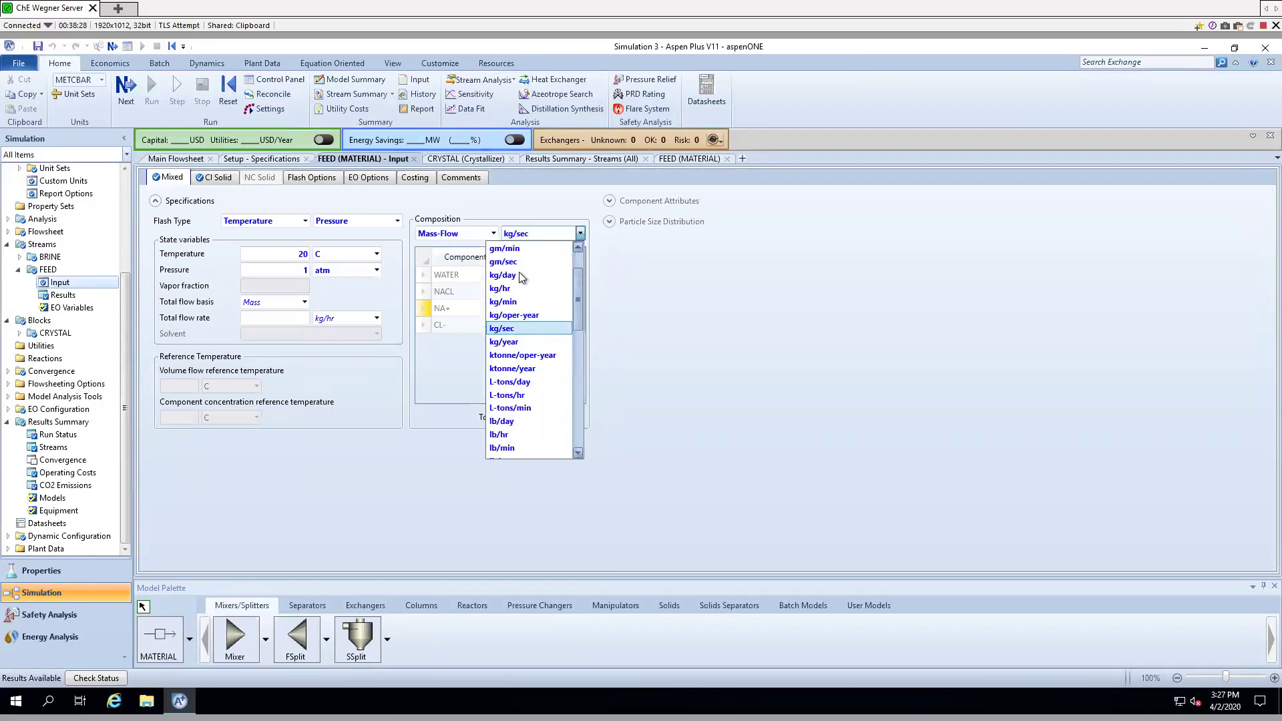
click(507, 248)
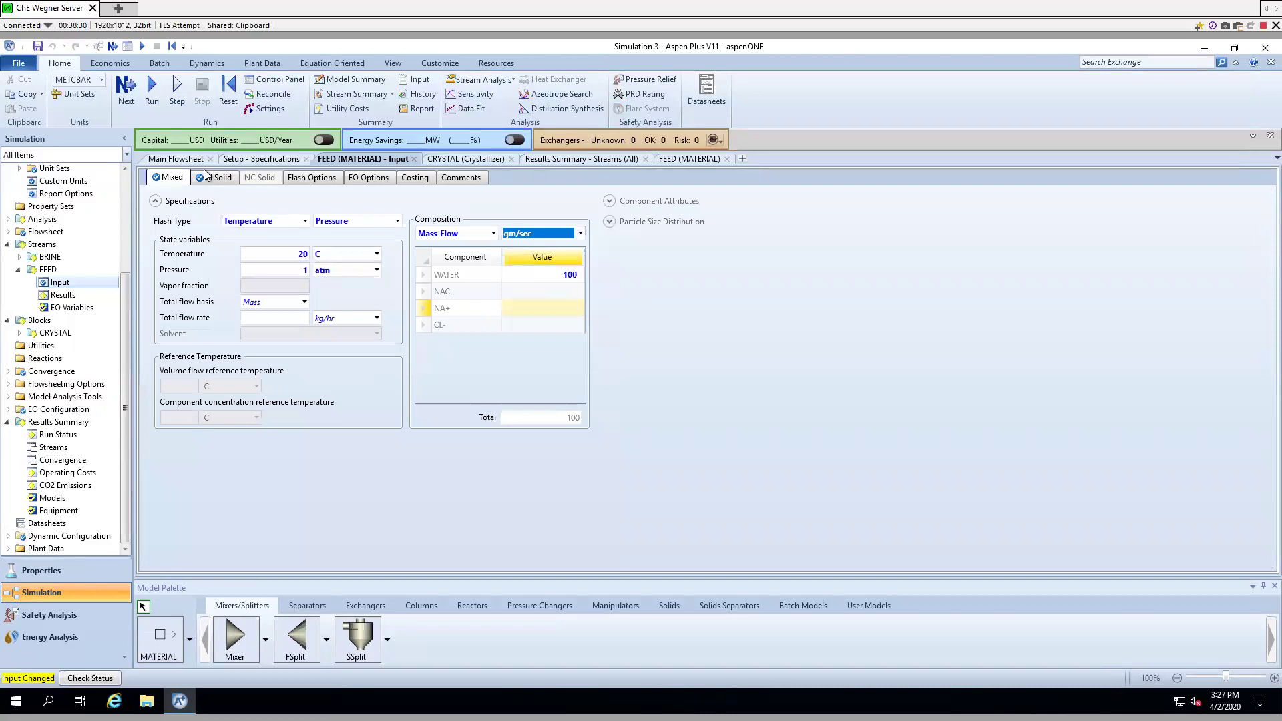
click(158, 102)
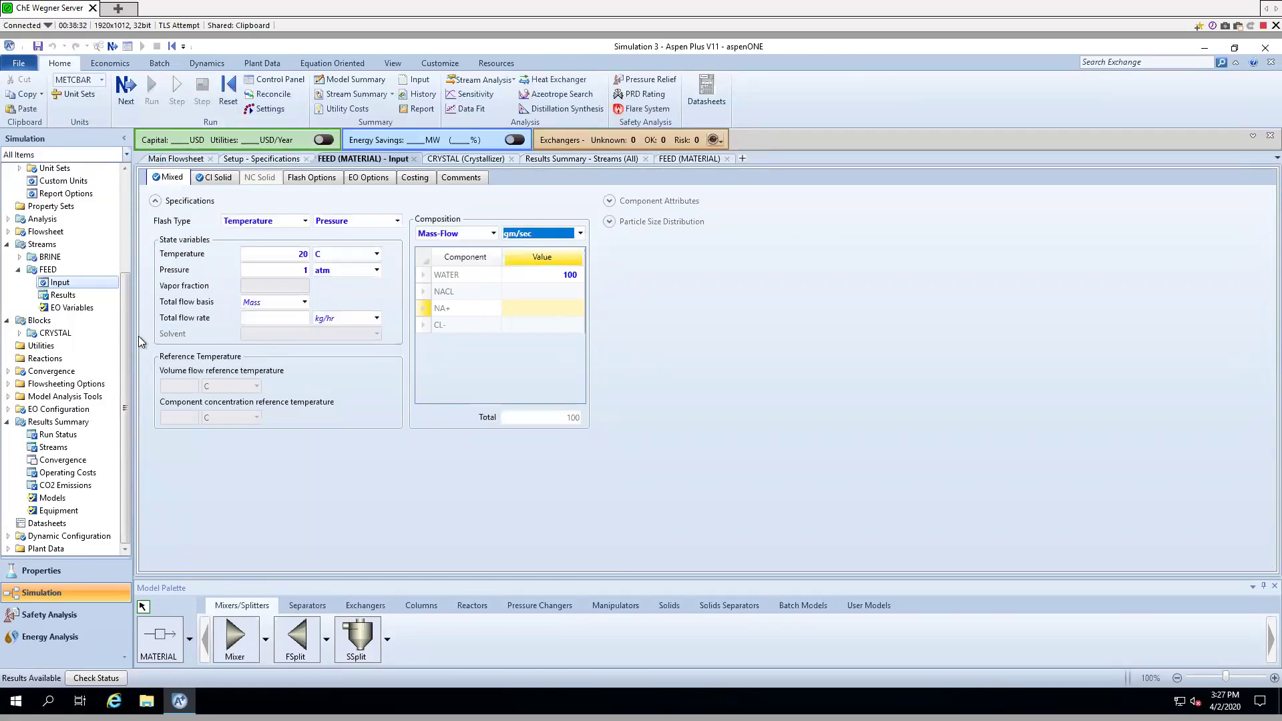
click(180, 161)
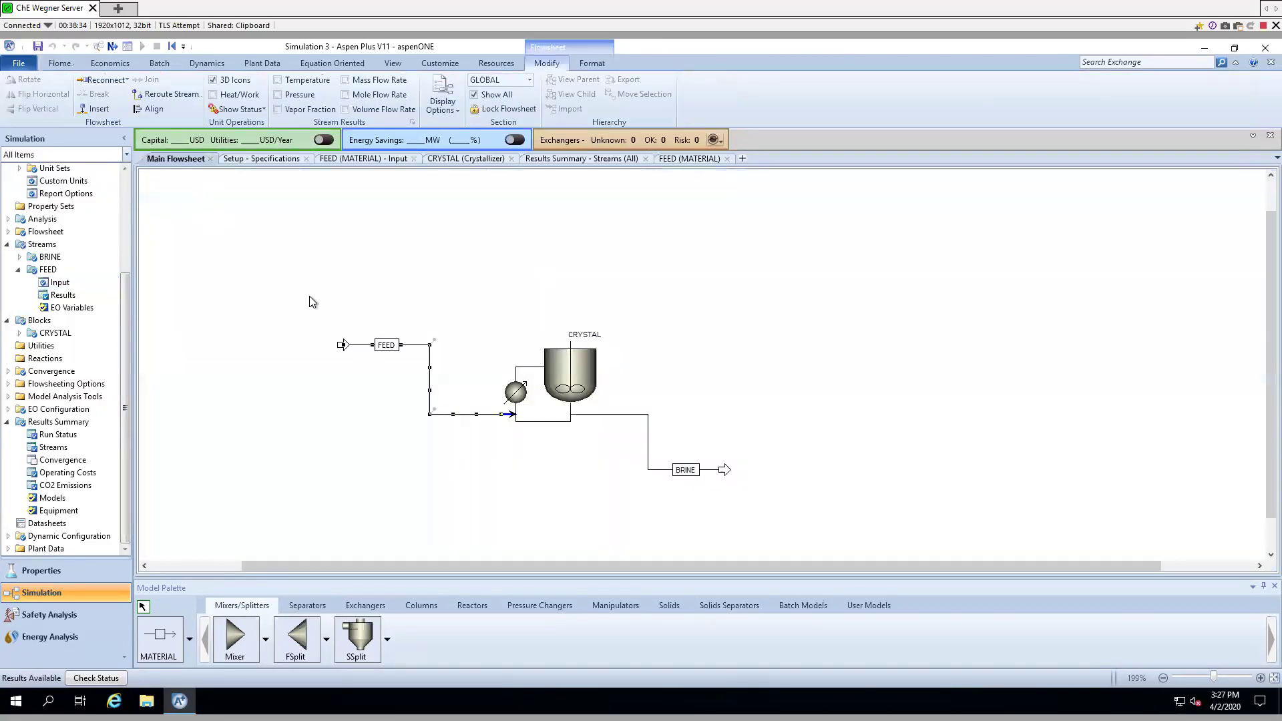
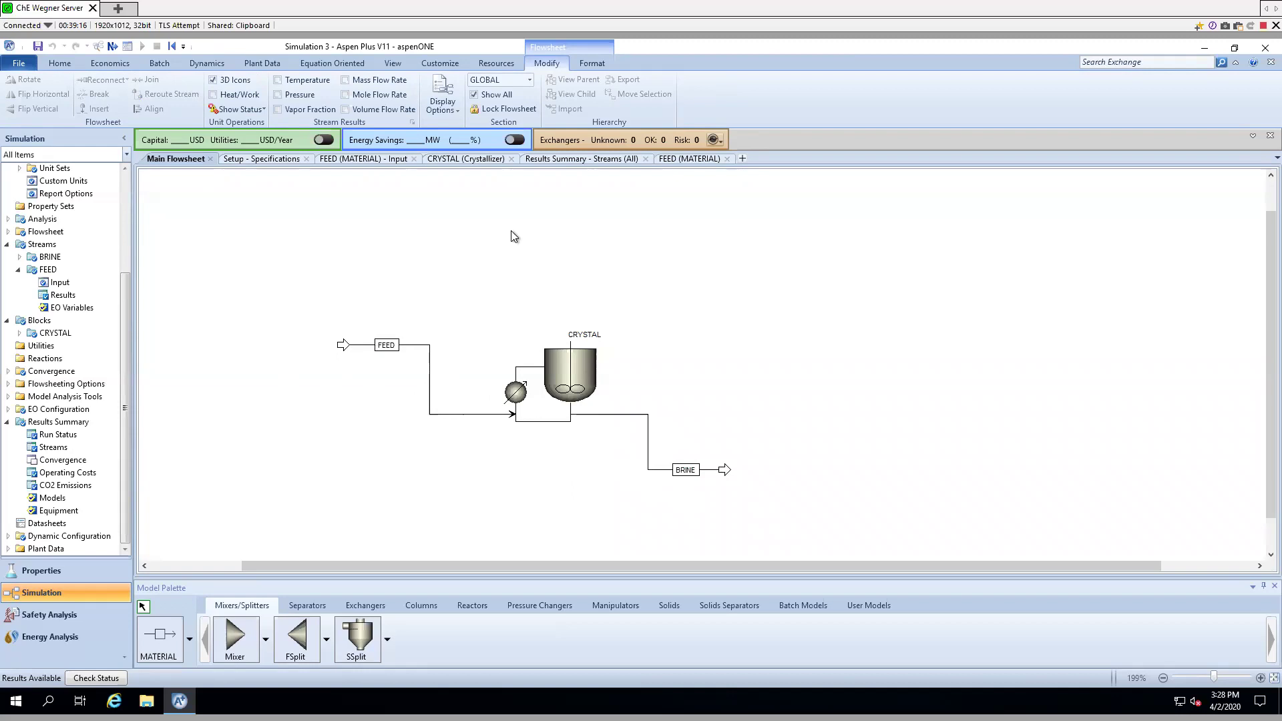
- Display the total mass flows in the stream results in gm/sec
click(572, 160)
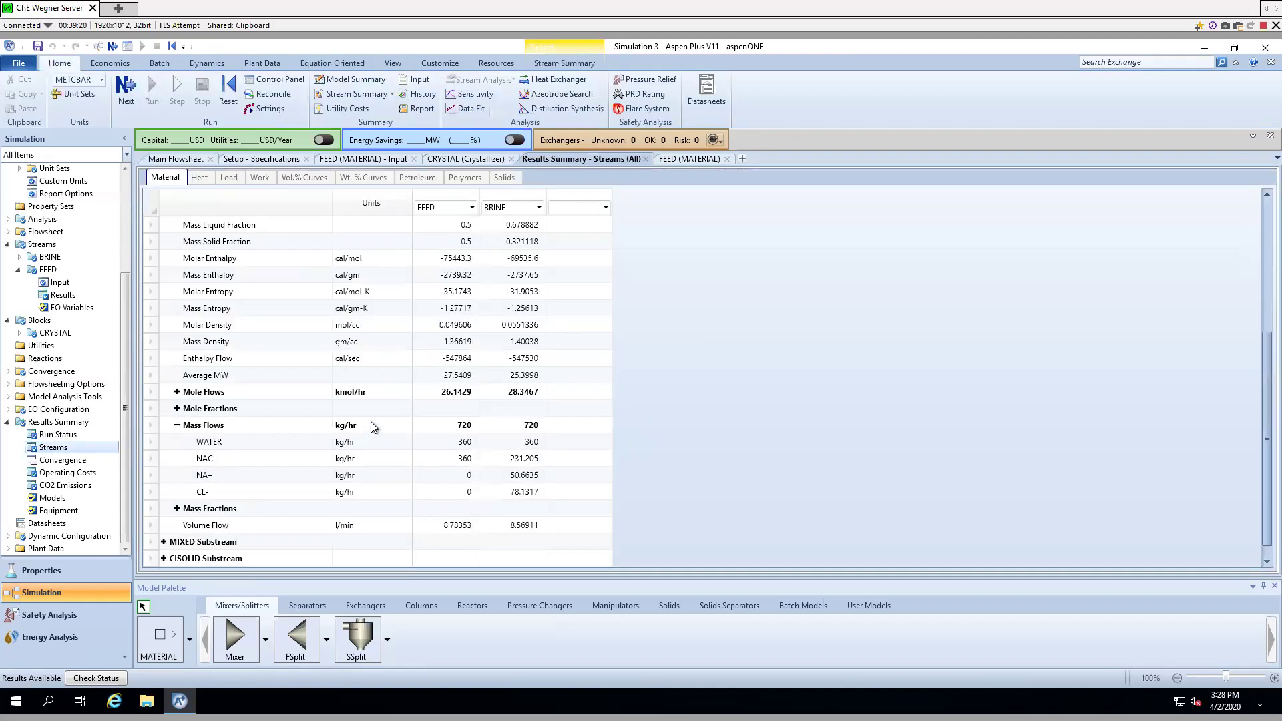
click(373, 426)
click(374, 429)
scroll(405, 467, up, 2)
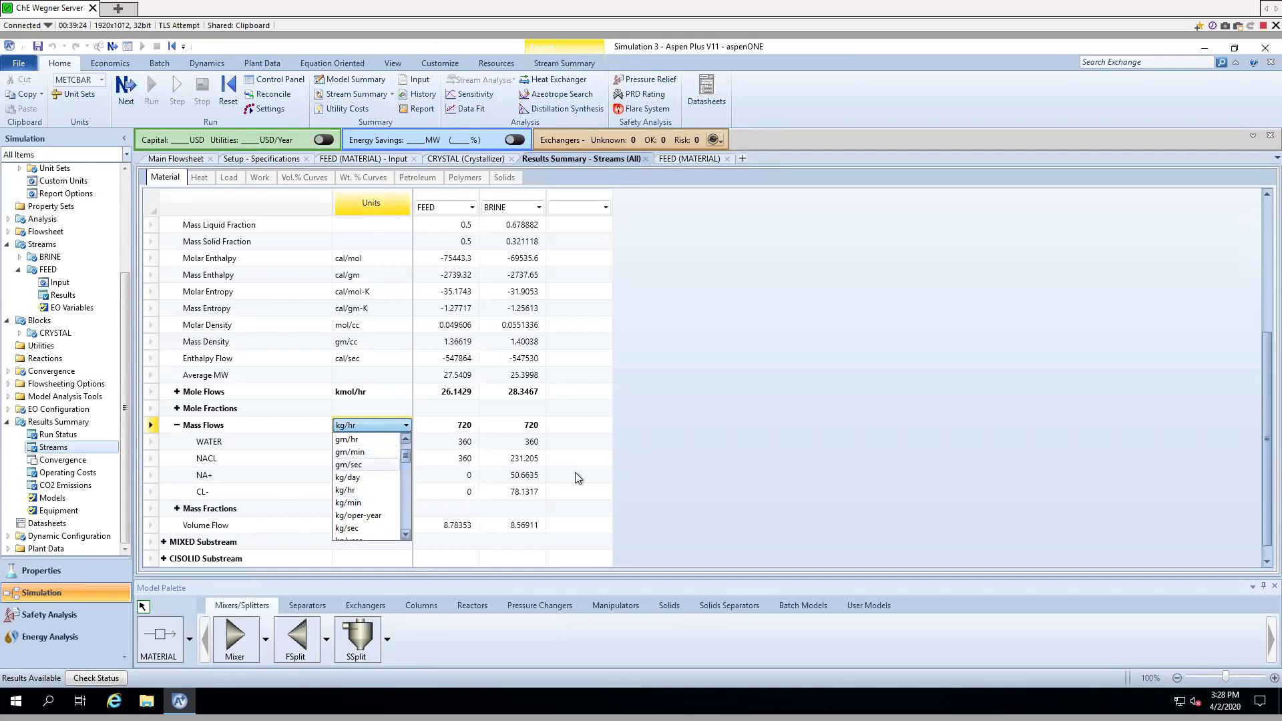
key(Return)
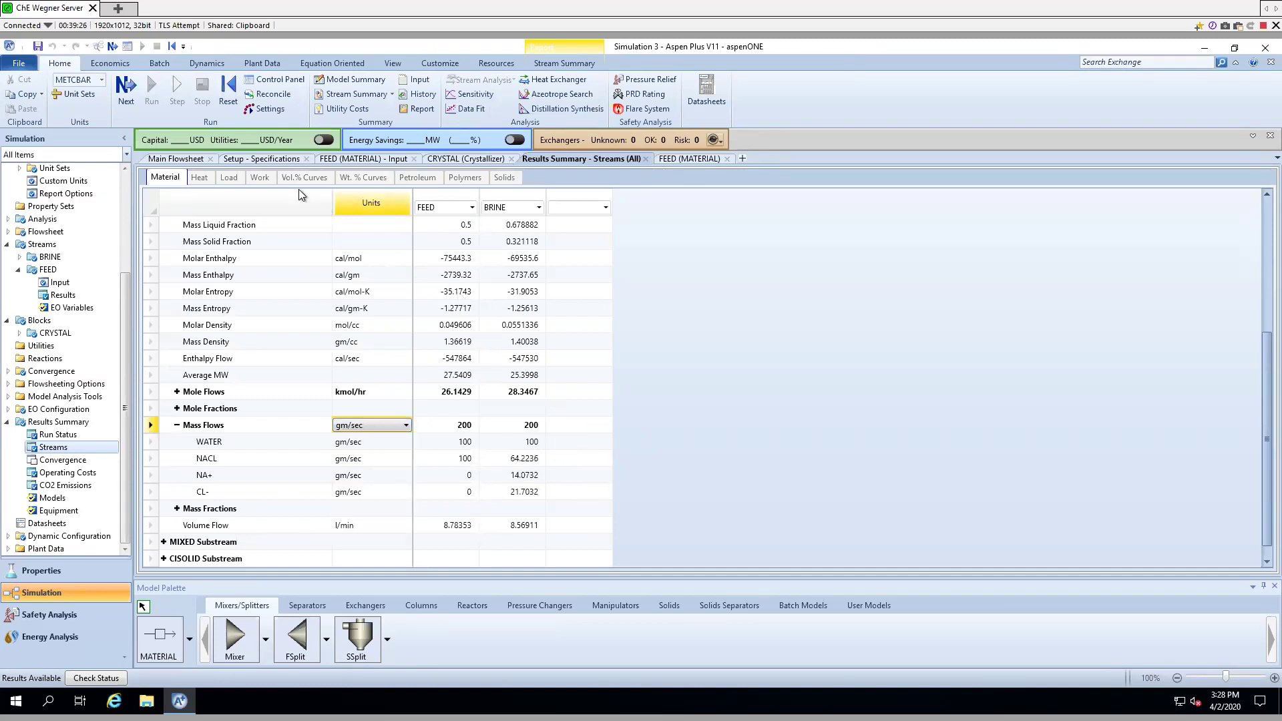
- Review the crystallizer flowsheet and compare the component mass flows of FEED and BRINE in the stream results
click(190, 161)
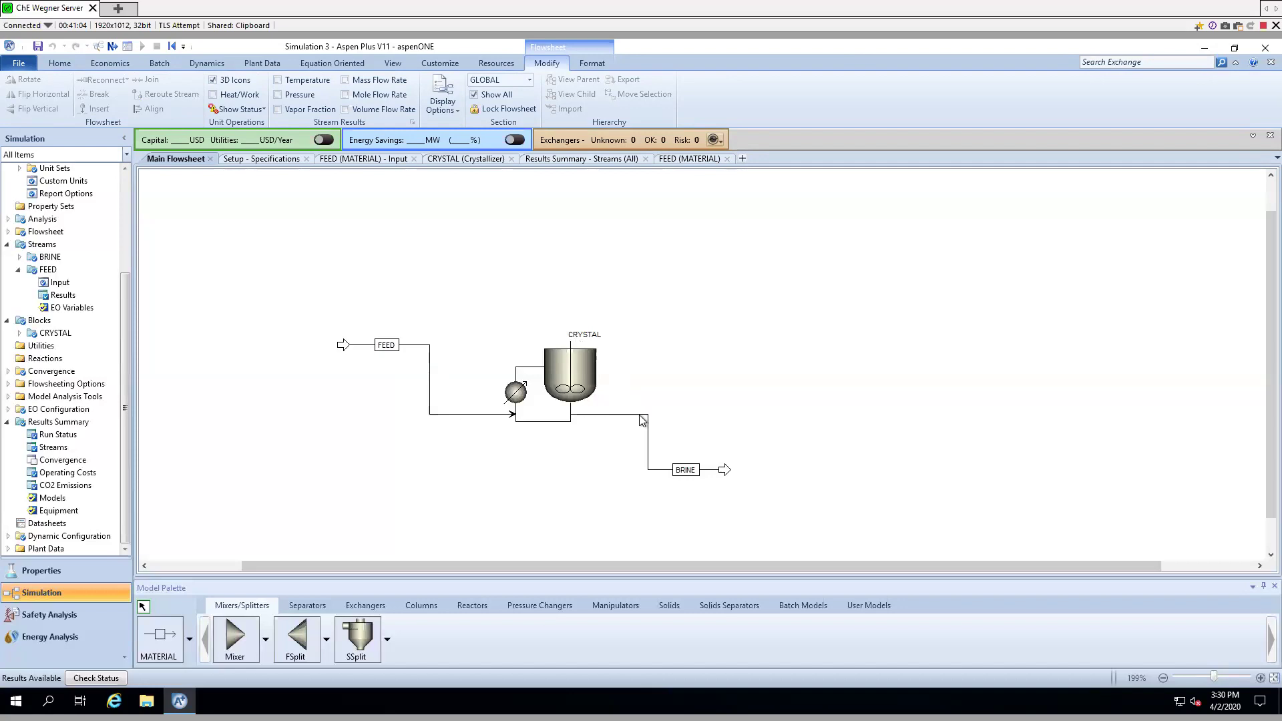
click(575, 160)
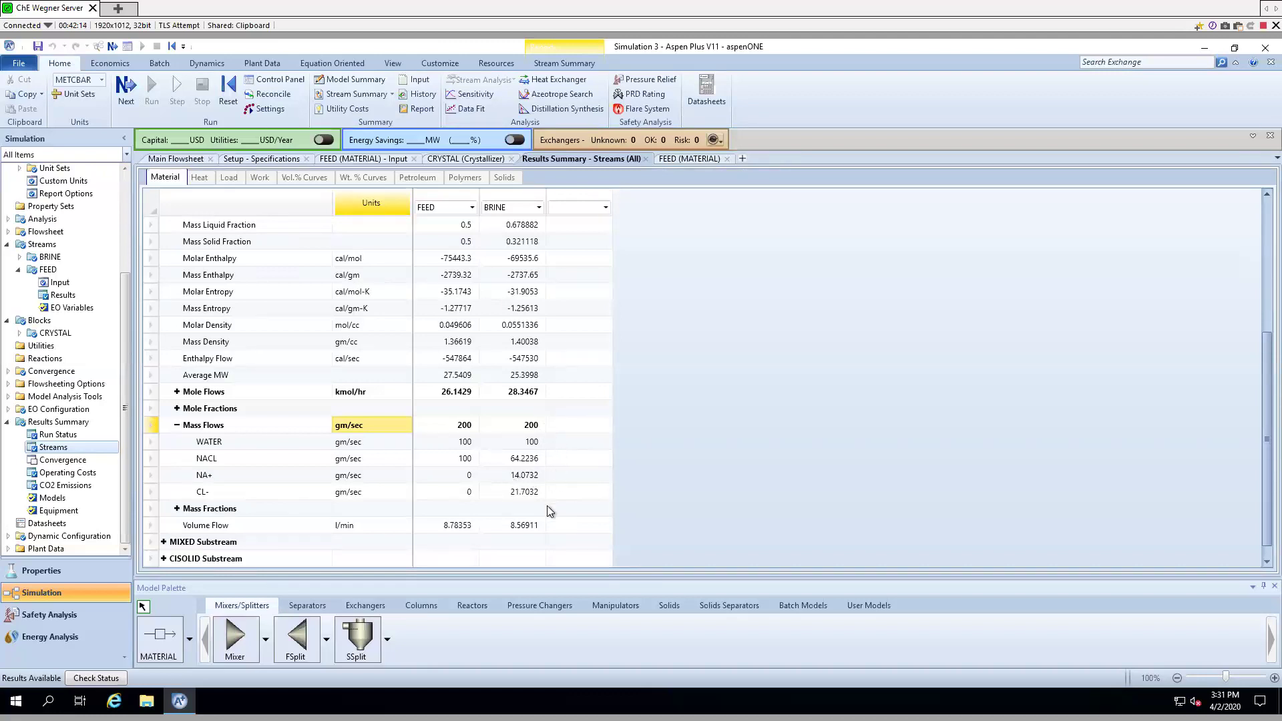
click(560, 443)
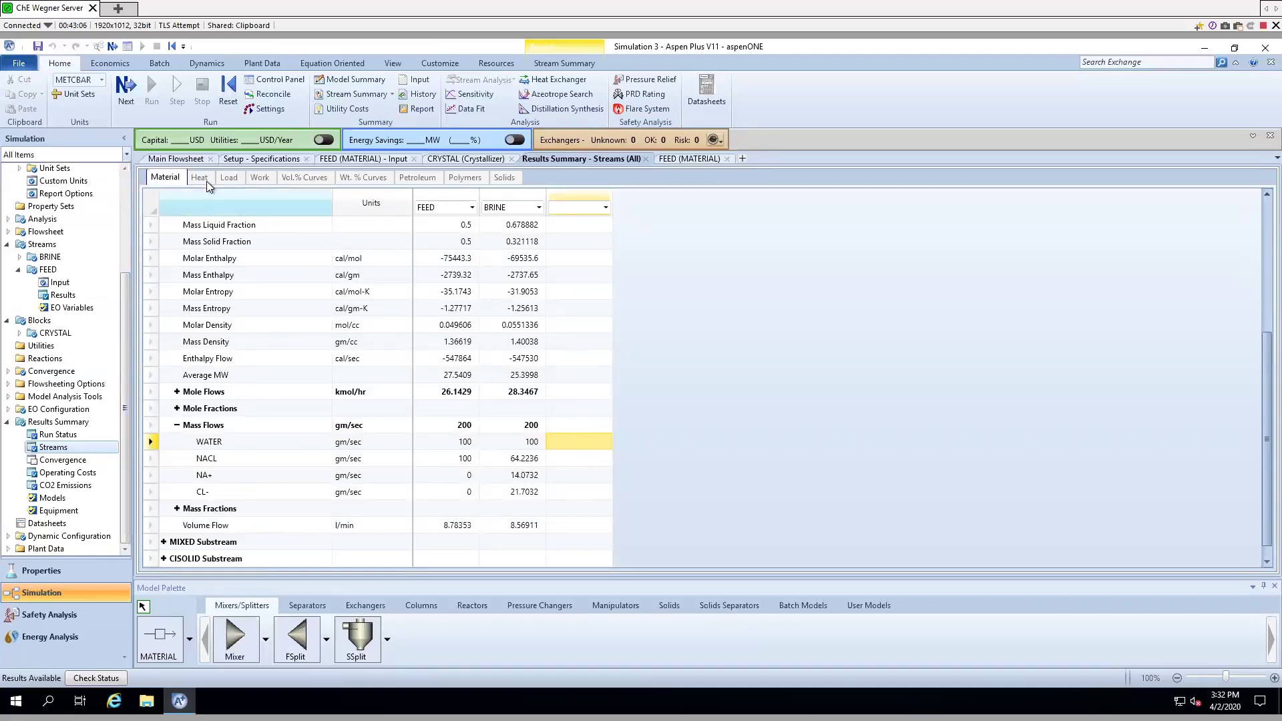
click(186, 159)
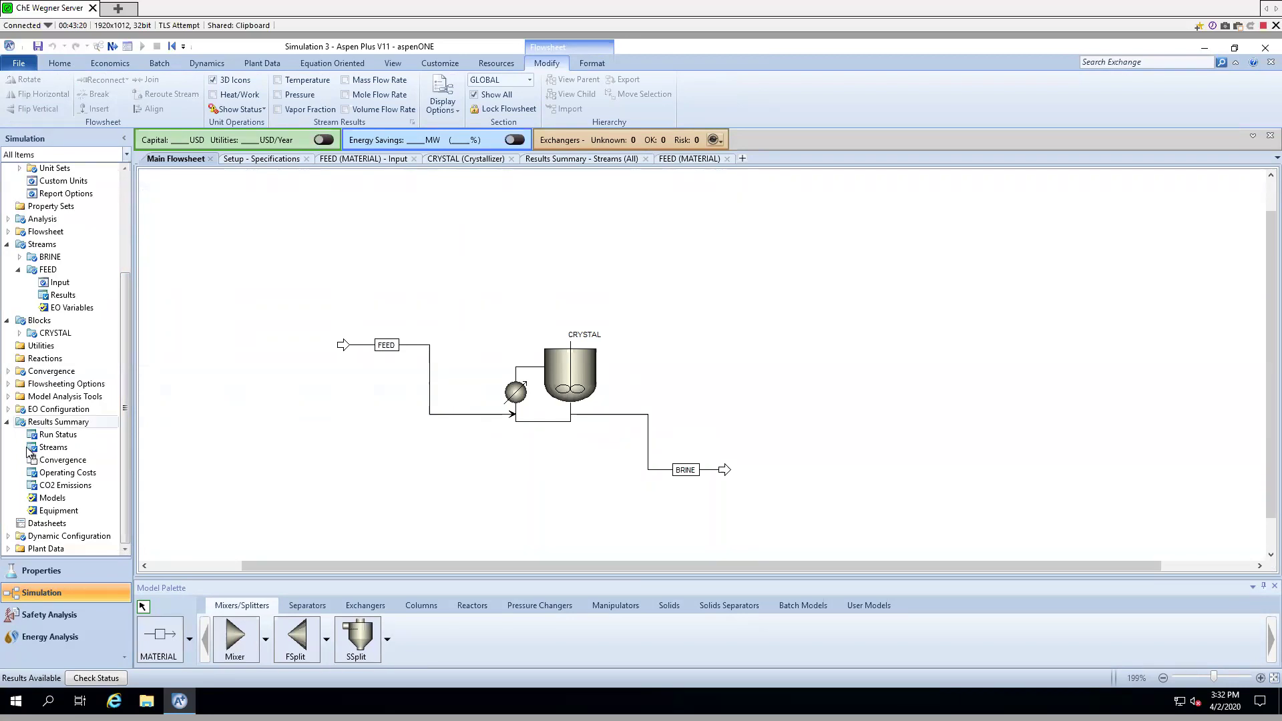
- Collapse the Results Summary, Streams, Blocks and Setup branches of the simulation tree
click(7, 422)
click(7, 332)
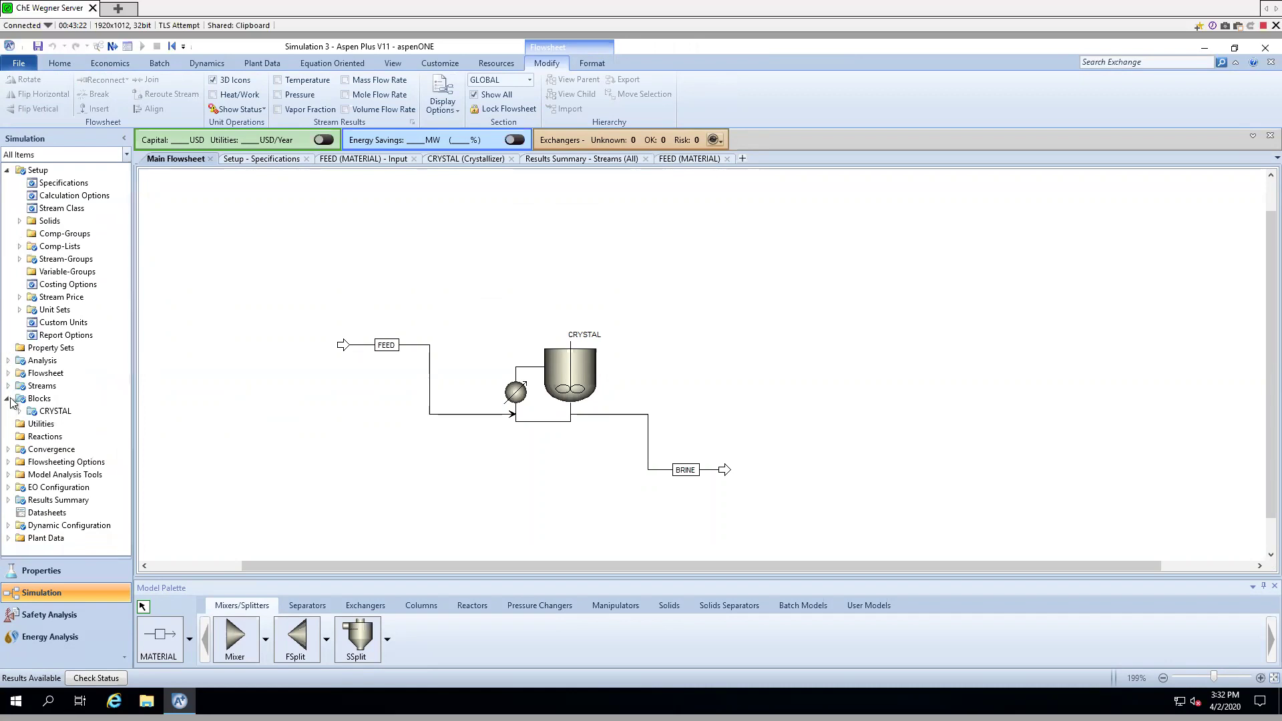
click(6, 397)
click(7, 170)
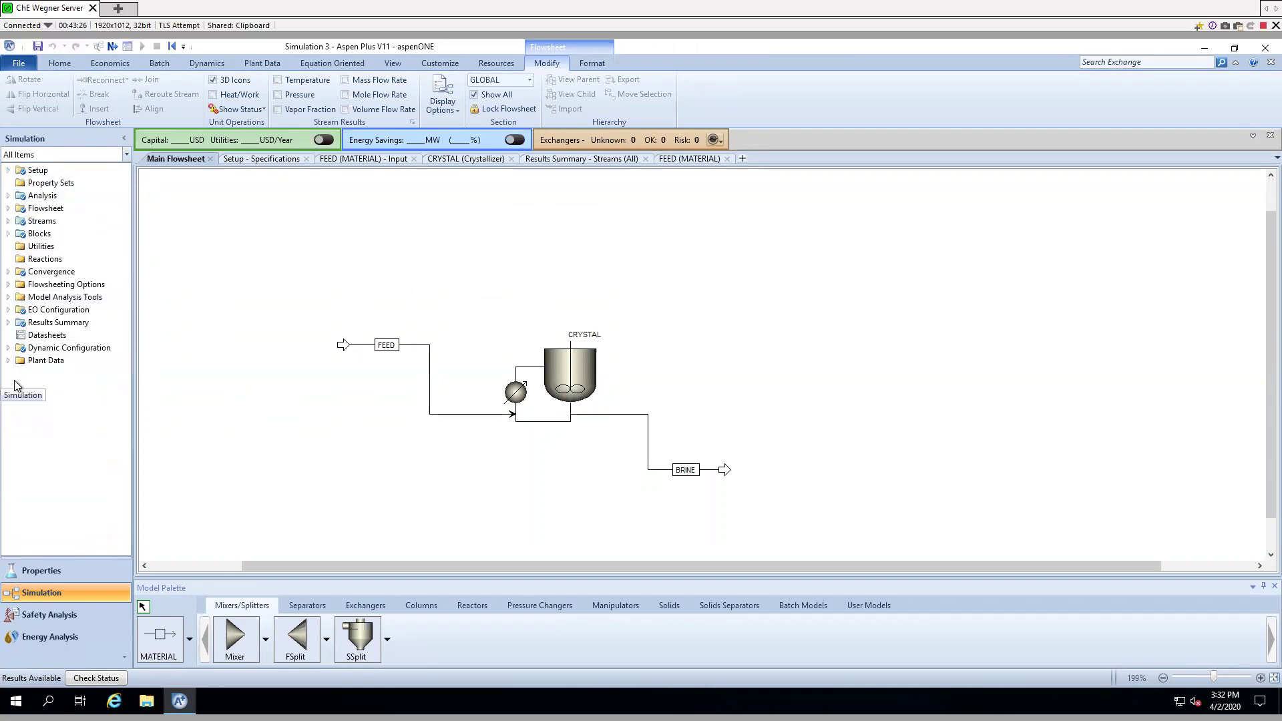
- Create a new sensitivity analysis with the ID S-1 under the model analysis tools
click(8, 297)
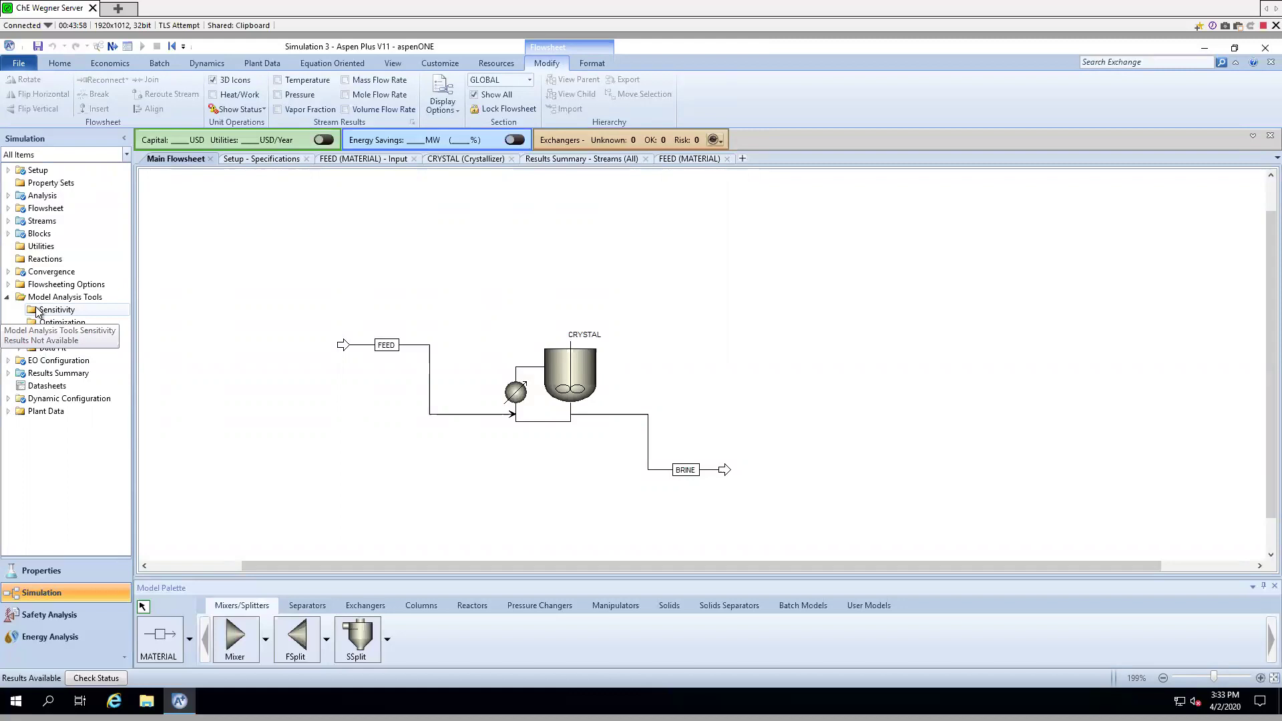
click(56, 310)
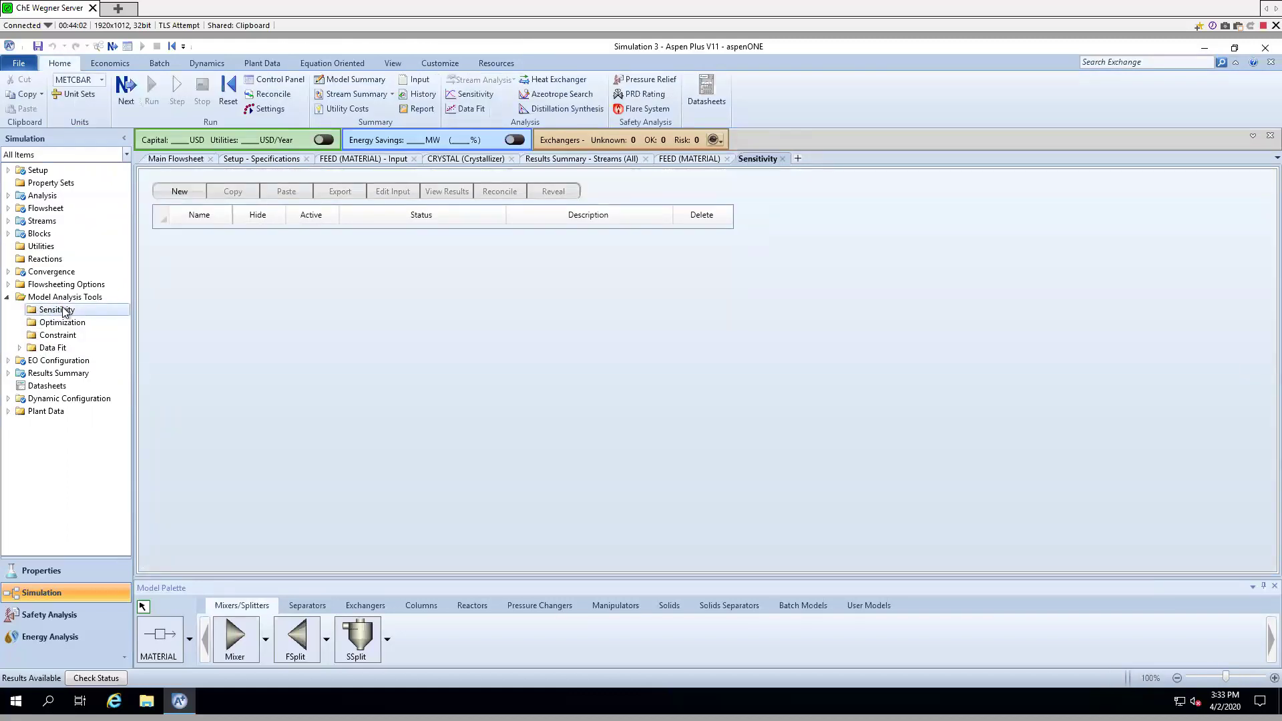
click(179, 191)
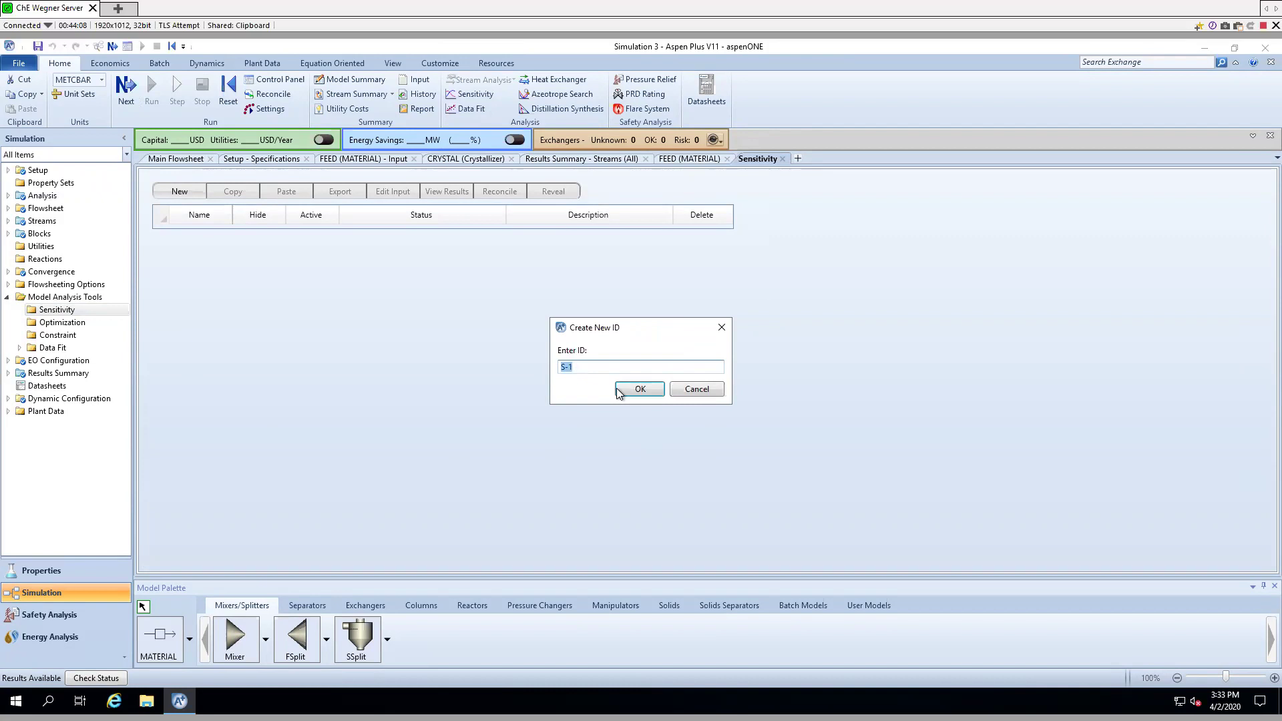
click(646, 387)
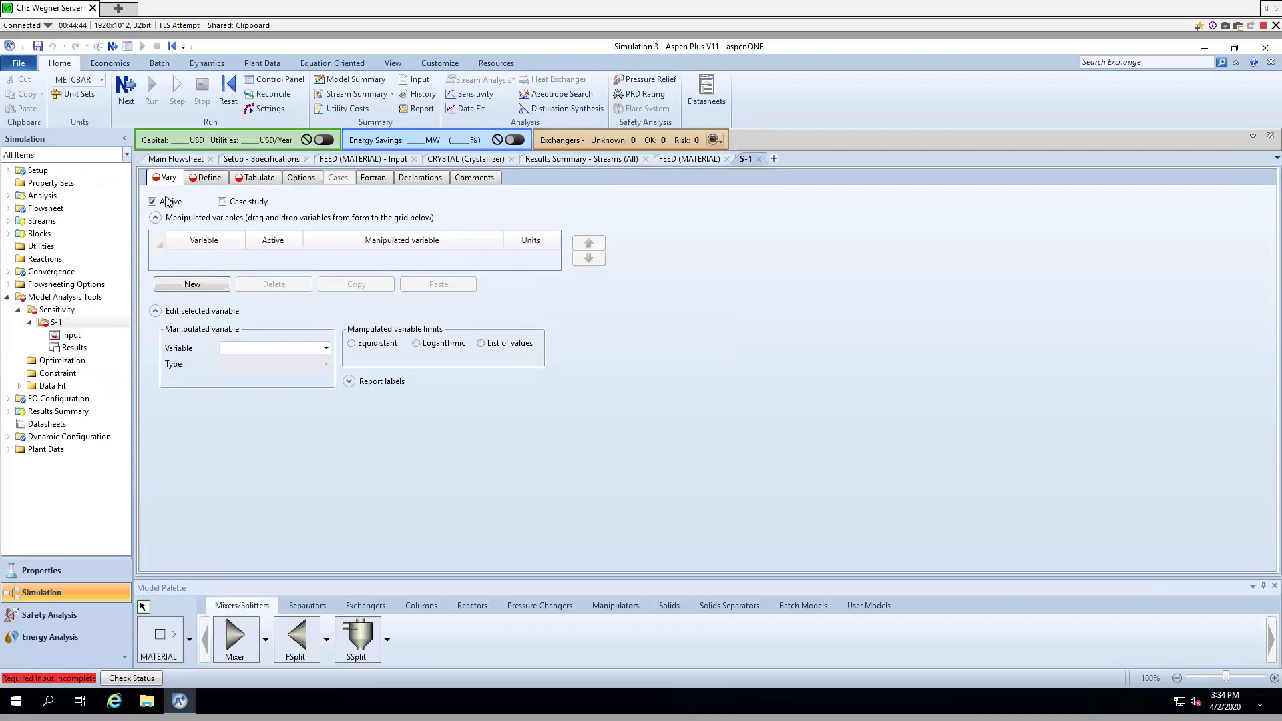
- Add a manipulated variable of type Mass-Flow for the FEED stream
click(192, 285)
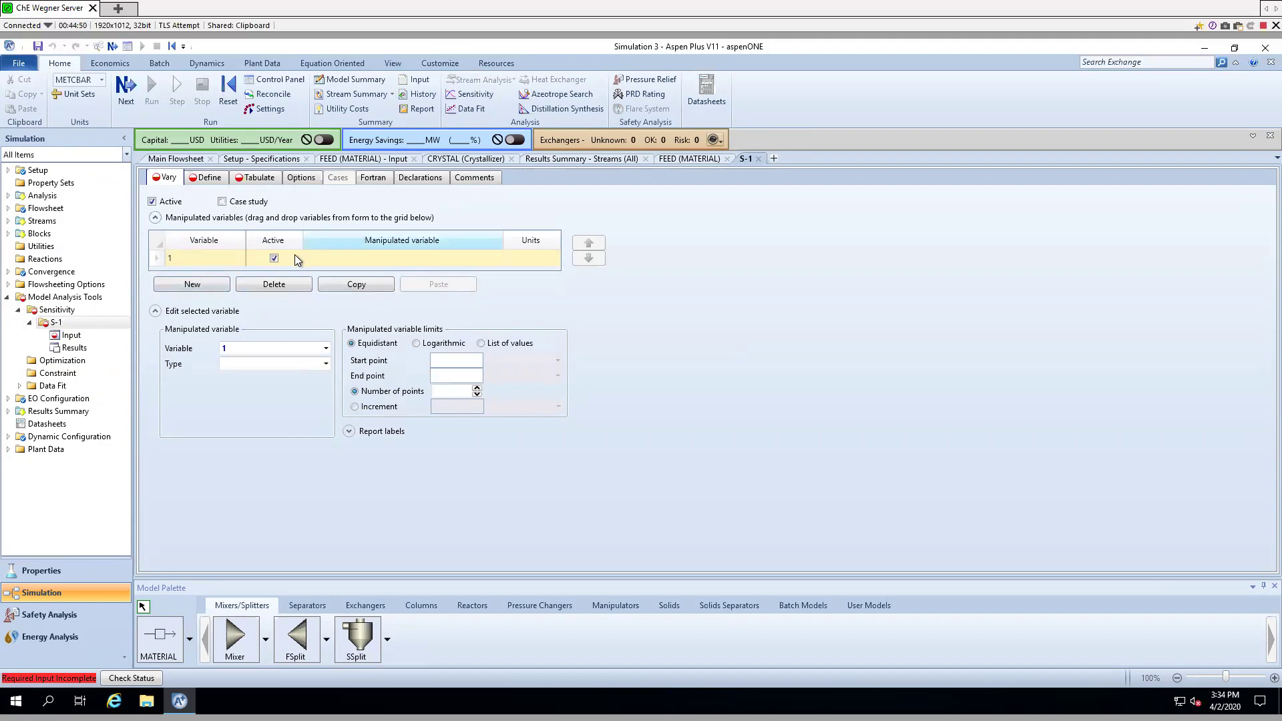
click(326, 363)
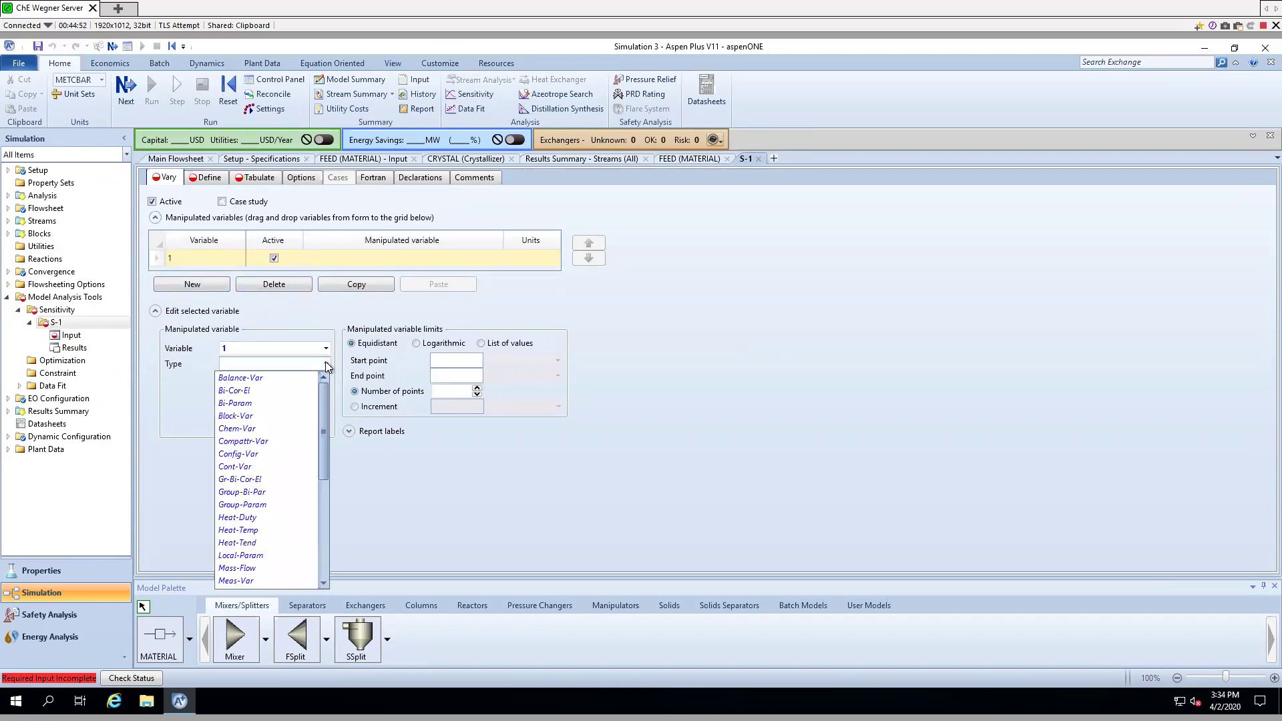
drag(326, 392, 323, 410)
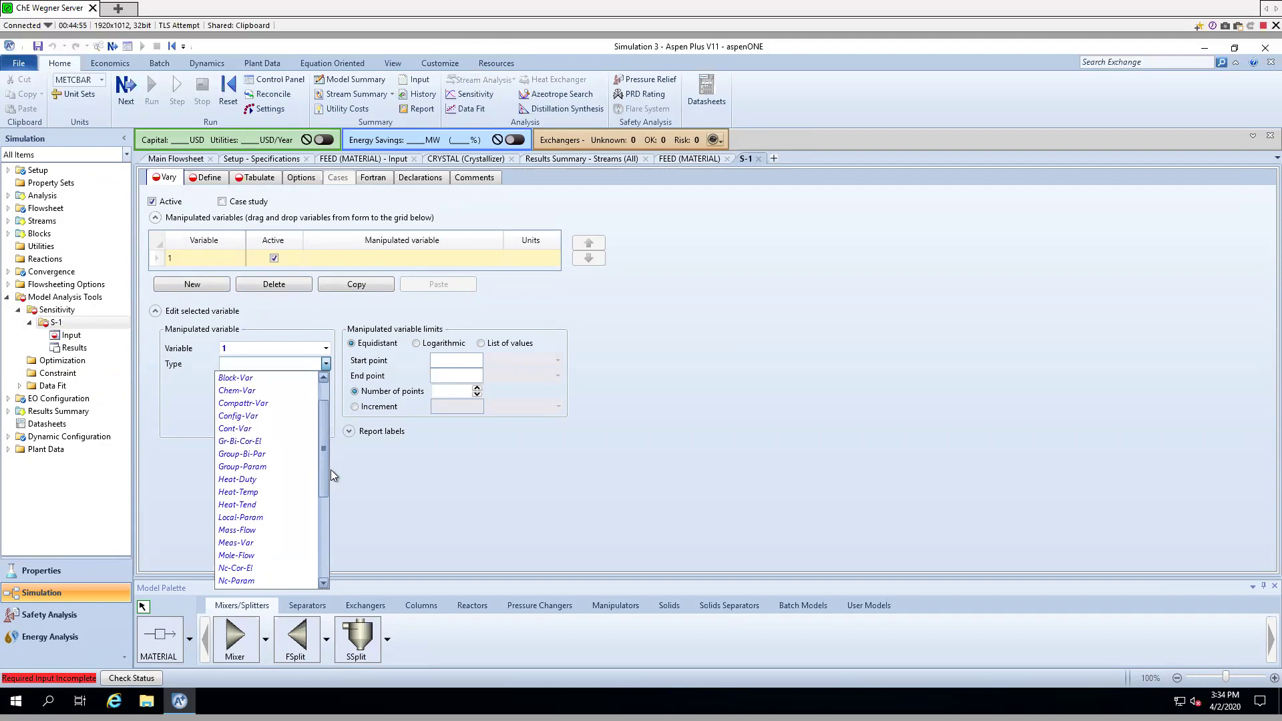
click(275, 530)
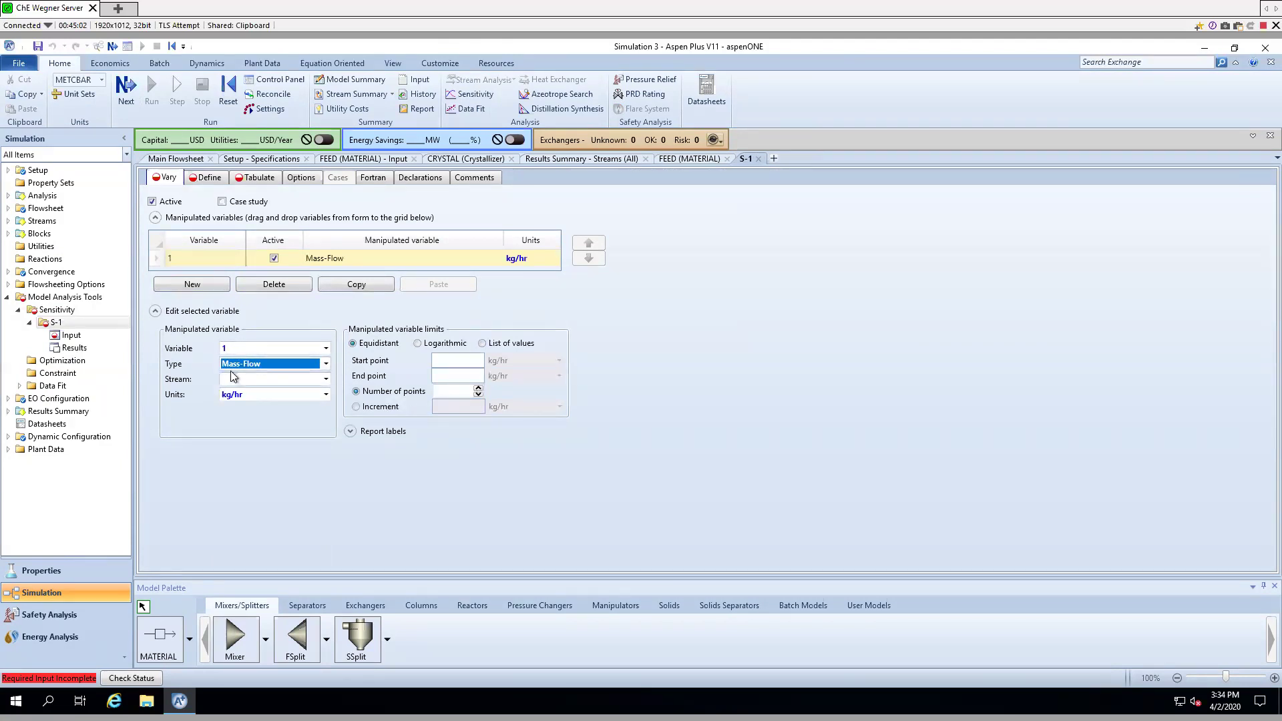
click(326, 379)
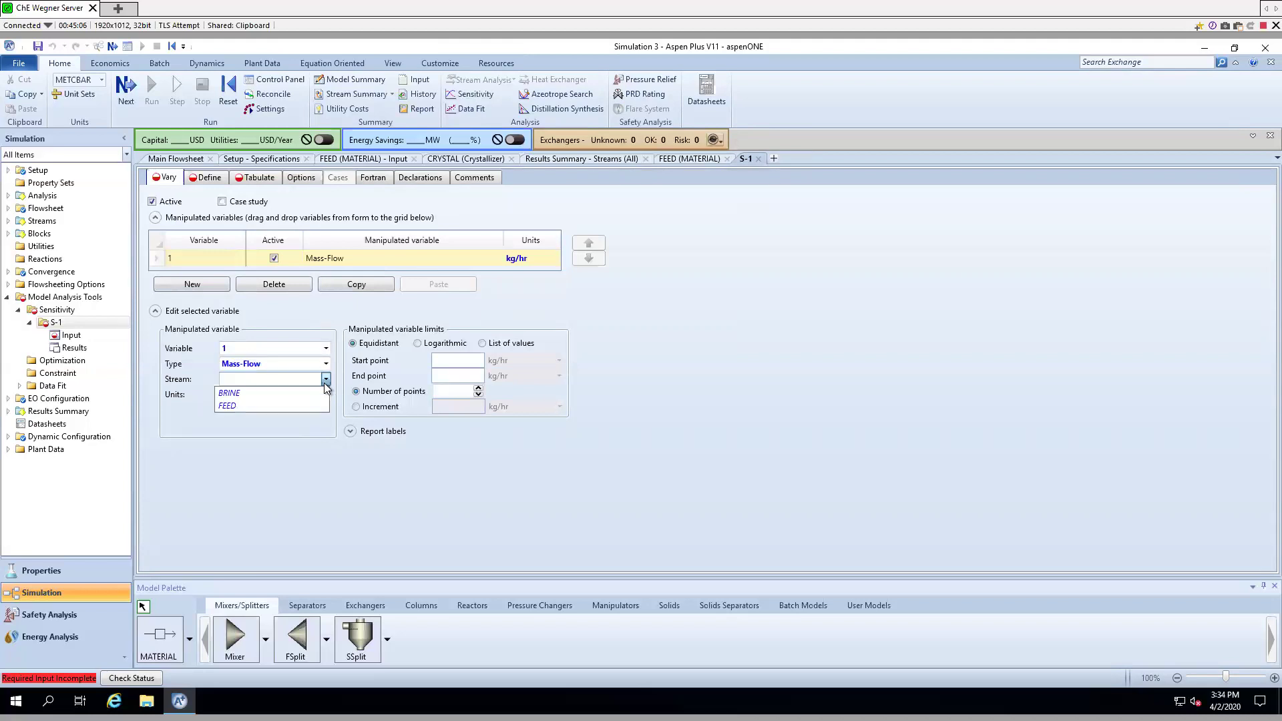
click(246, 406)
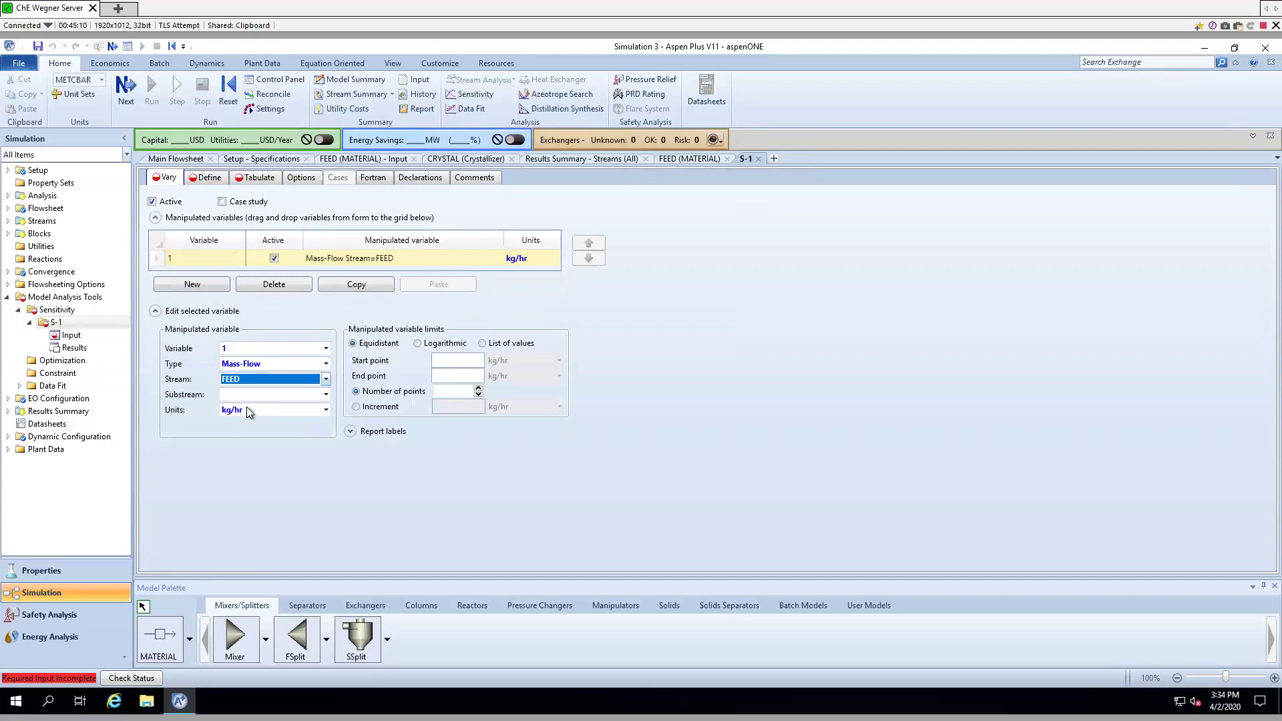
- Assign the manipulated variable to the MIXED substream and WATER component, with units of gm/sec
click(327, 395)
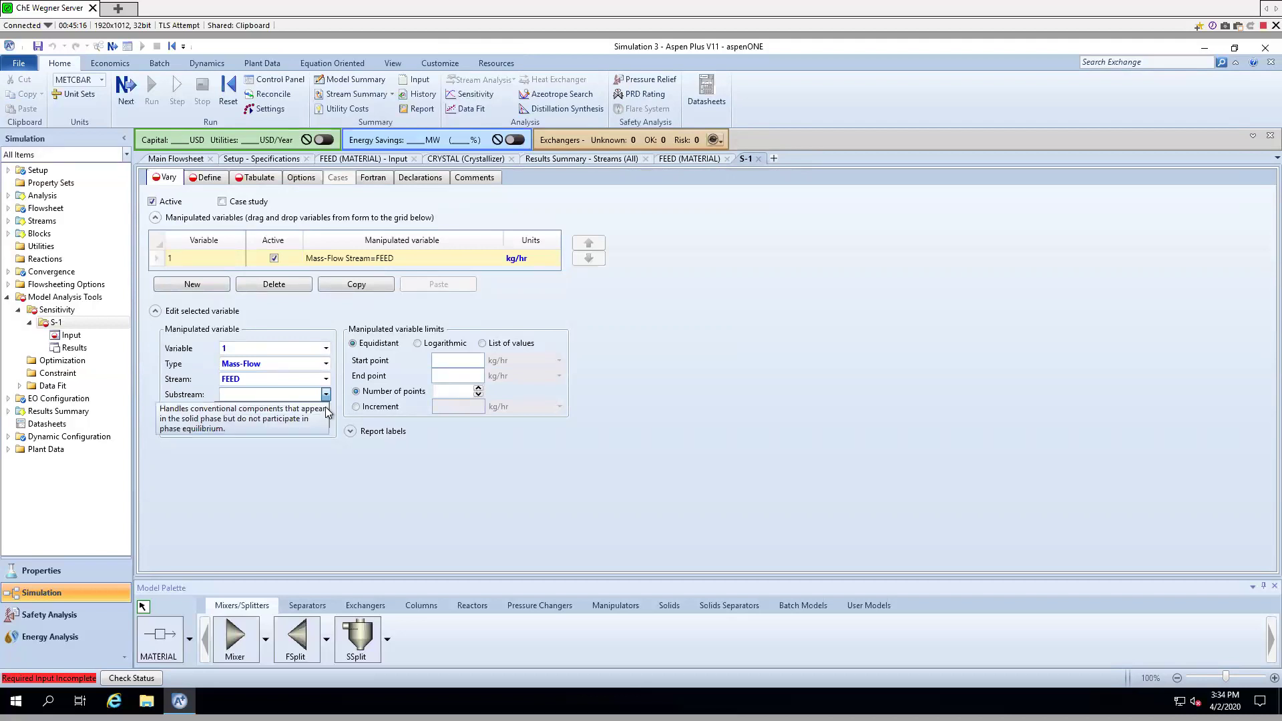
click(328, 422)
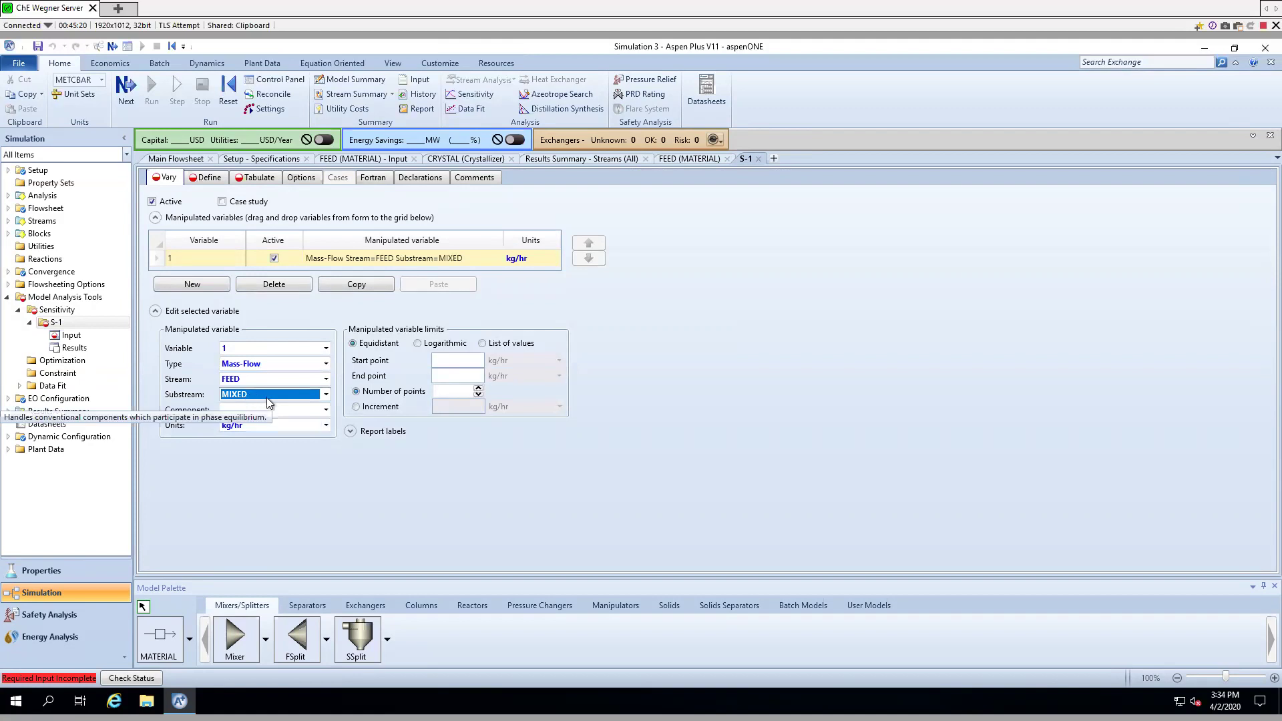
click(326, 409)
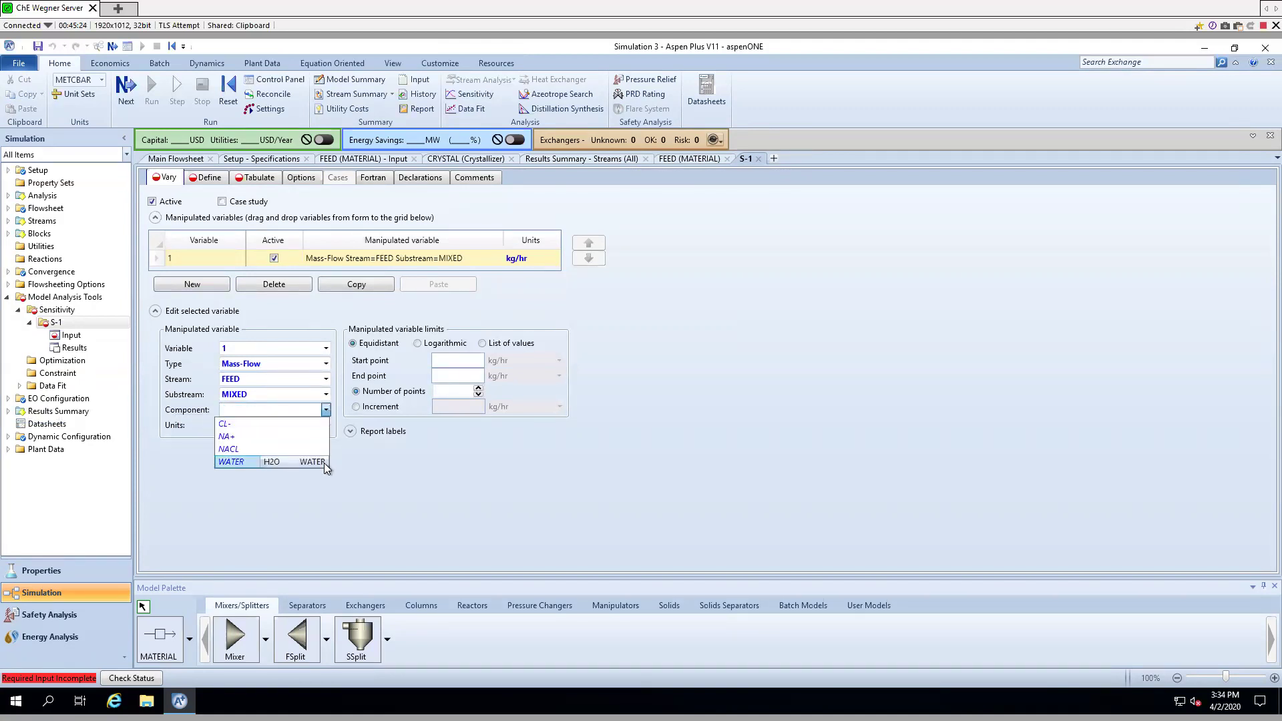
click(323, 463)
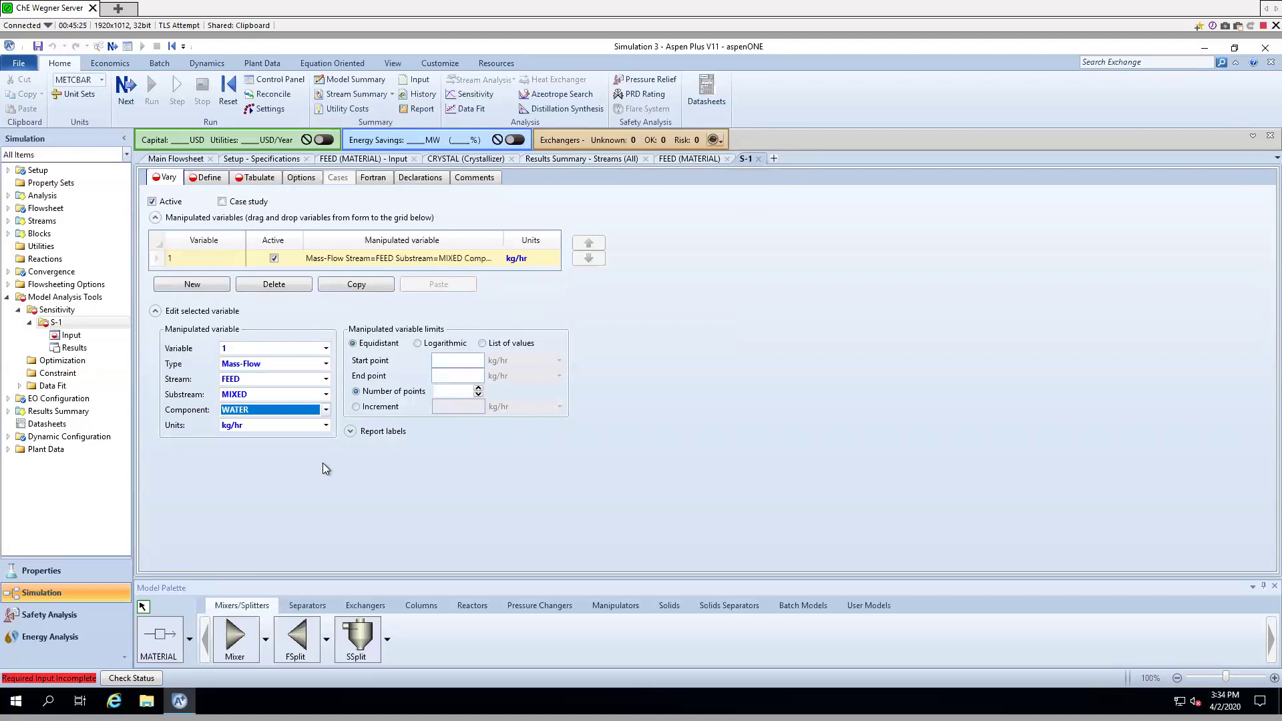
click(325, 427)
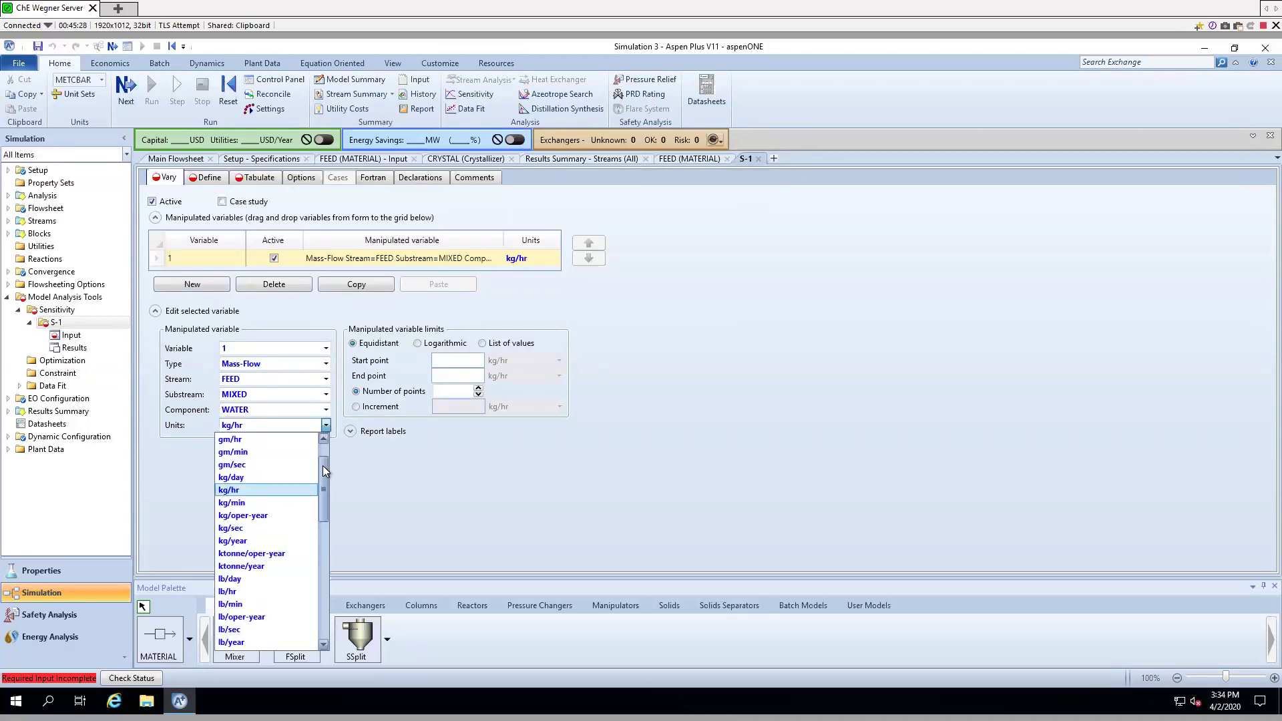
click(257, 464)
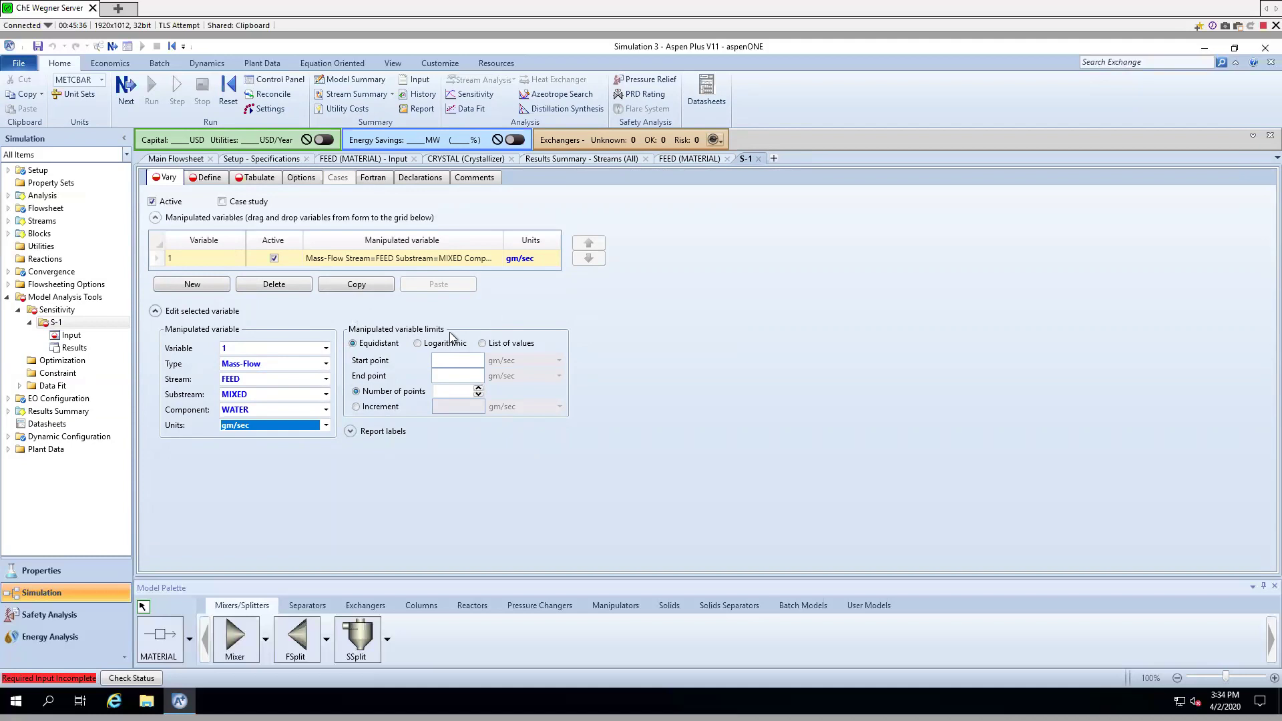
- Vary the water flow from 5 to 305 gm/sec in increments of 10 gm/sec and open the sampled variable definitions
click(460, 359)
text(5)
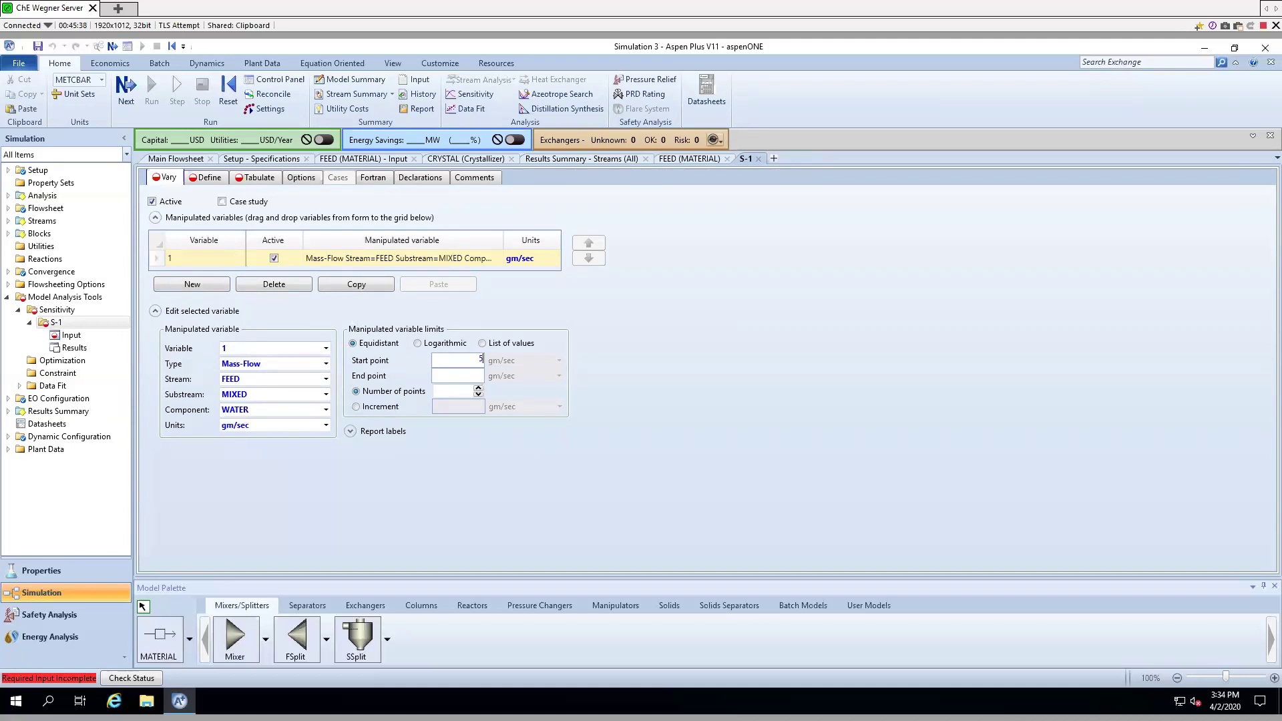
click(460, 373)
text(305)
key(Return)
click(370, 405)
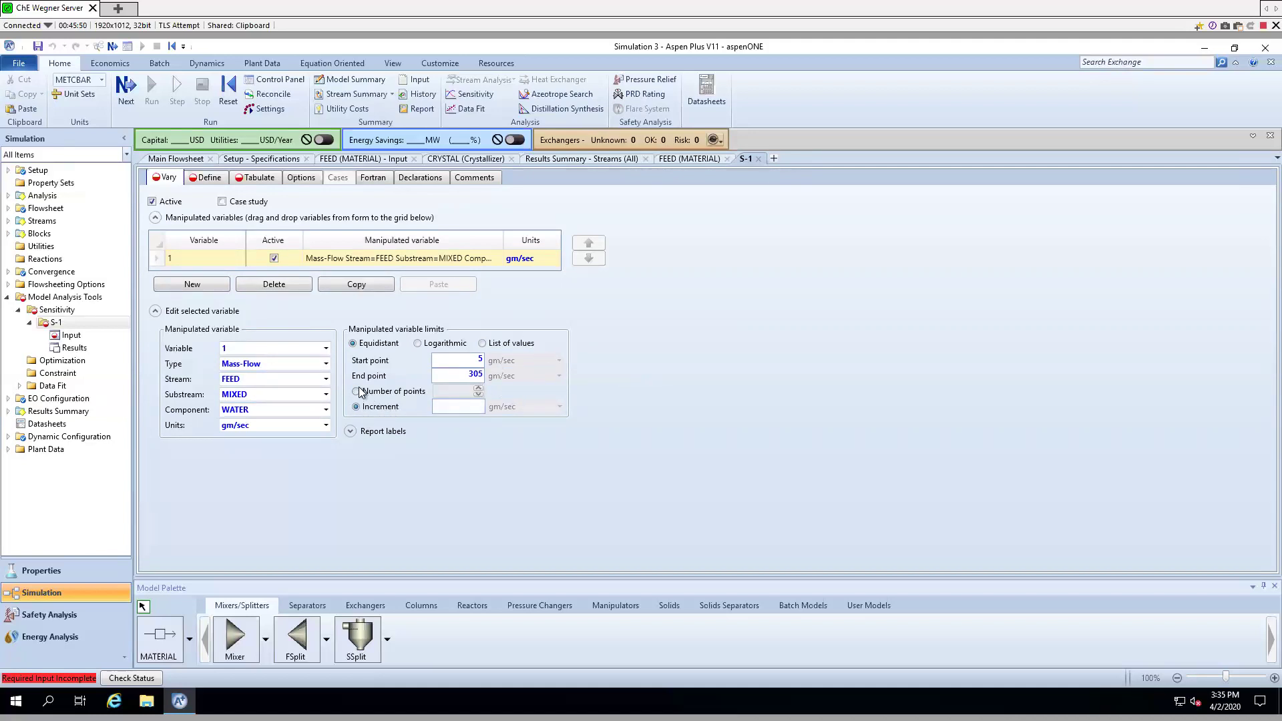
click(481, 404)
text(10)
key(Return)
click(219, 182)
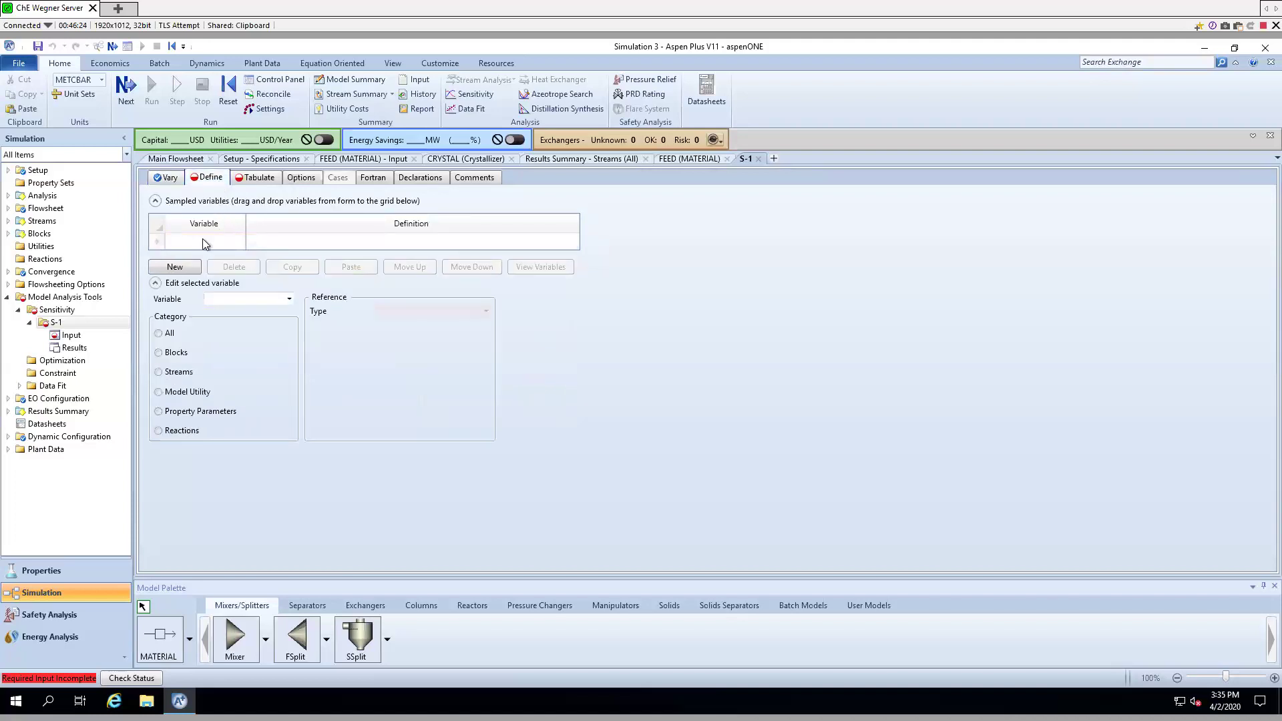
- Create a new sampled variable named SALTOUT in the S-1 sensitivity analysis
click(175, 267)
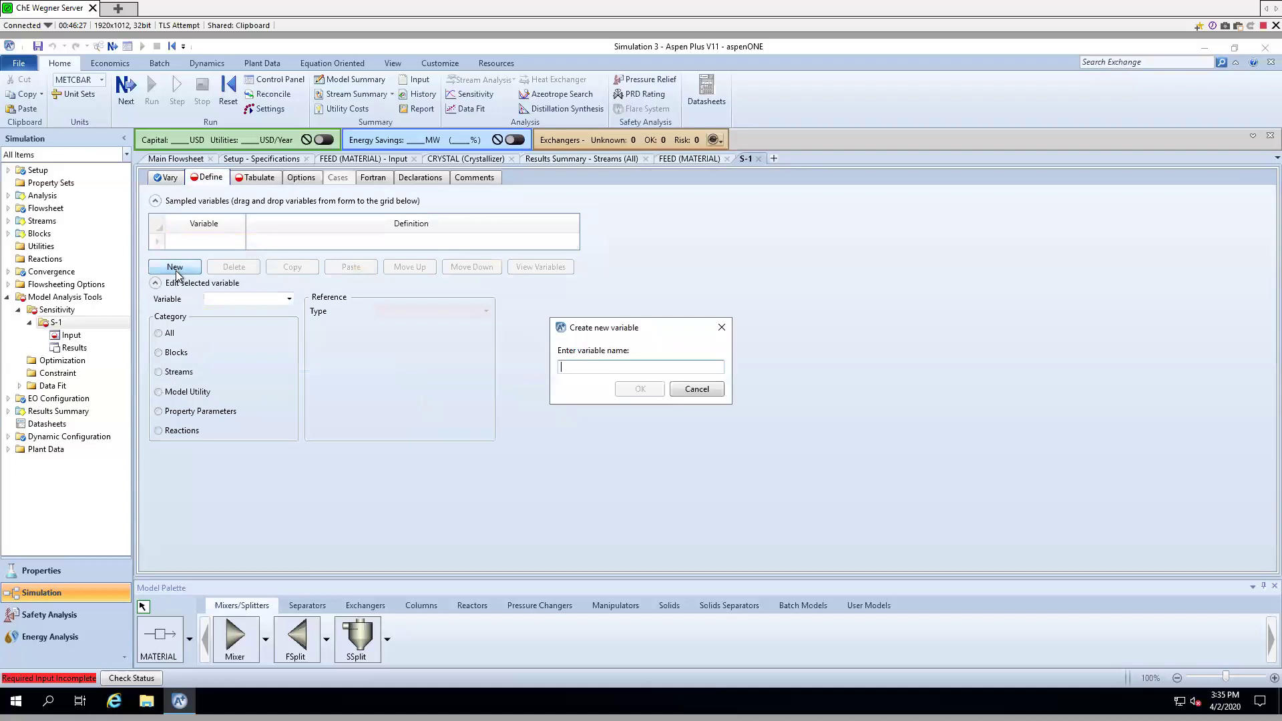
click(707, 390)
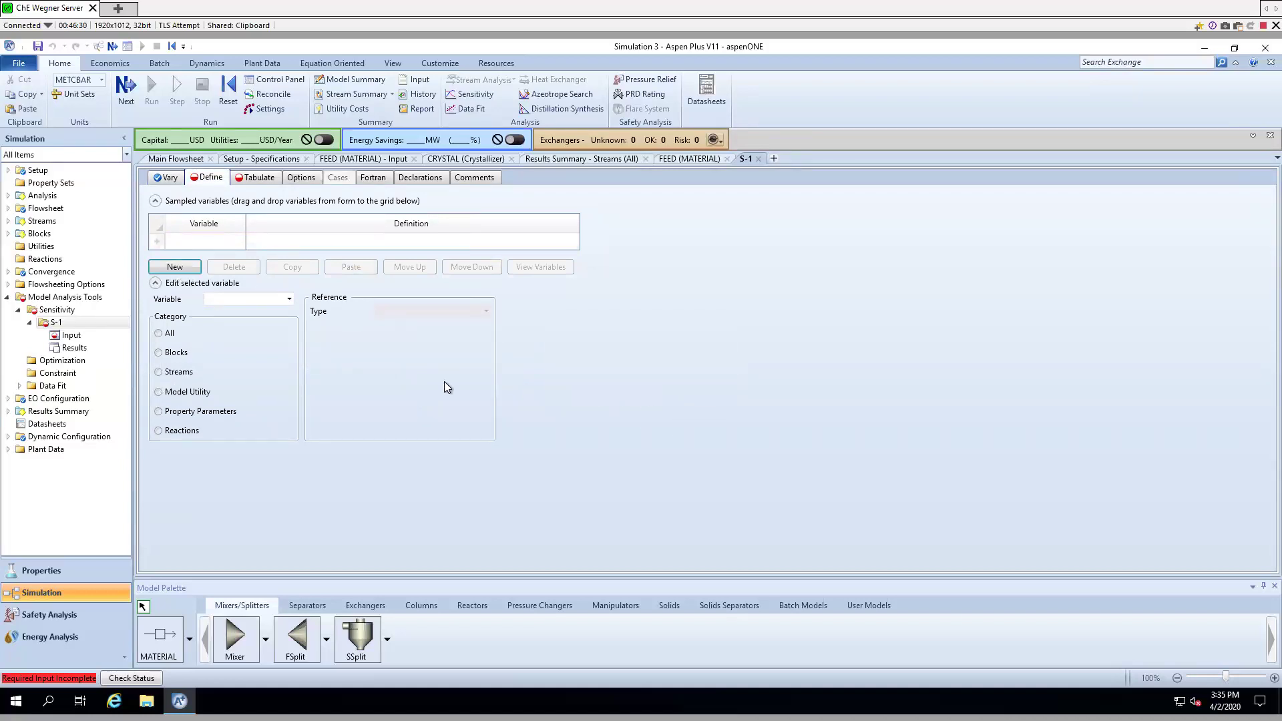
click(182, 372)
click(289, 299)
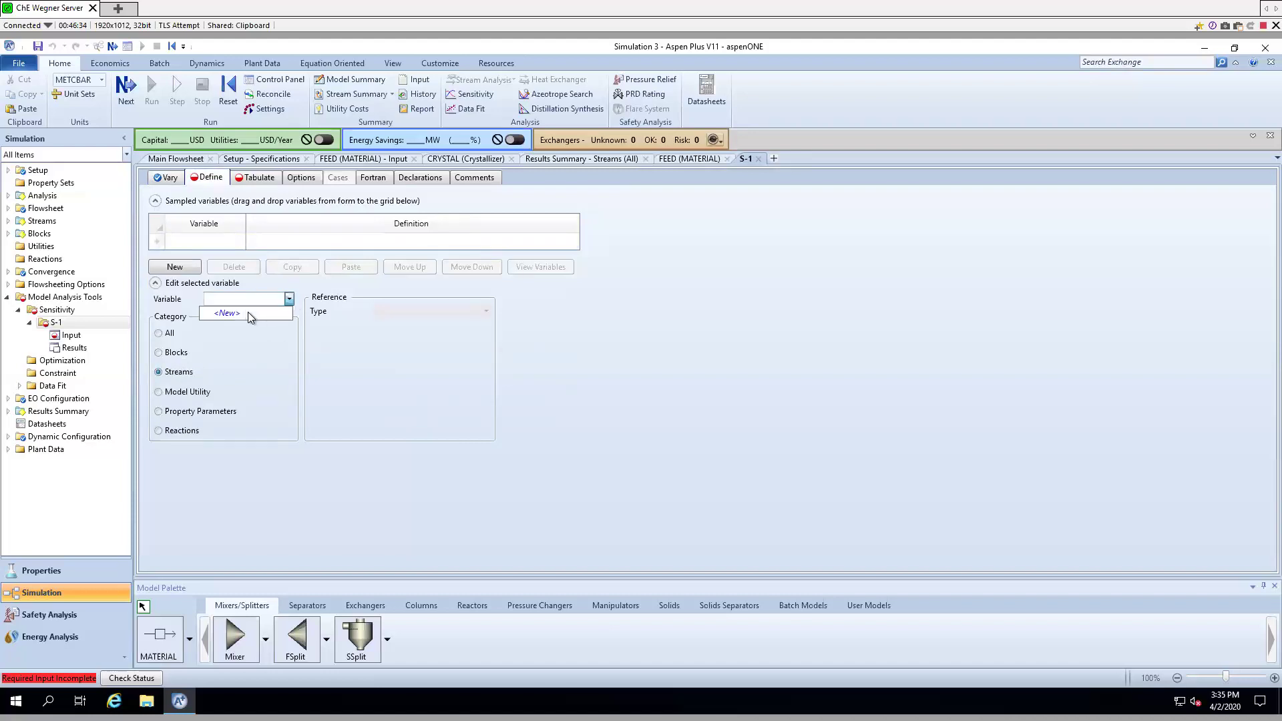
click(246, 312)
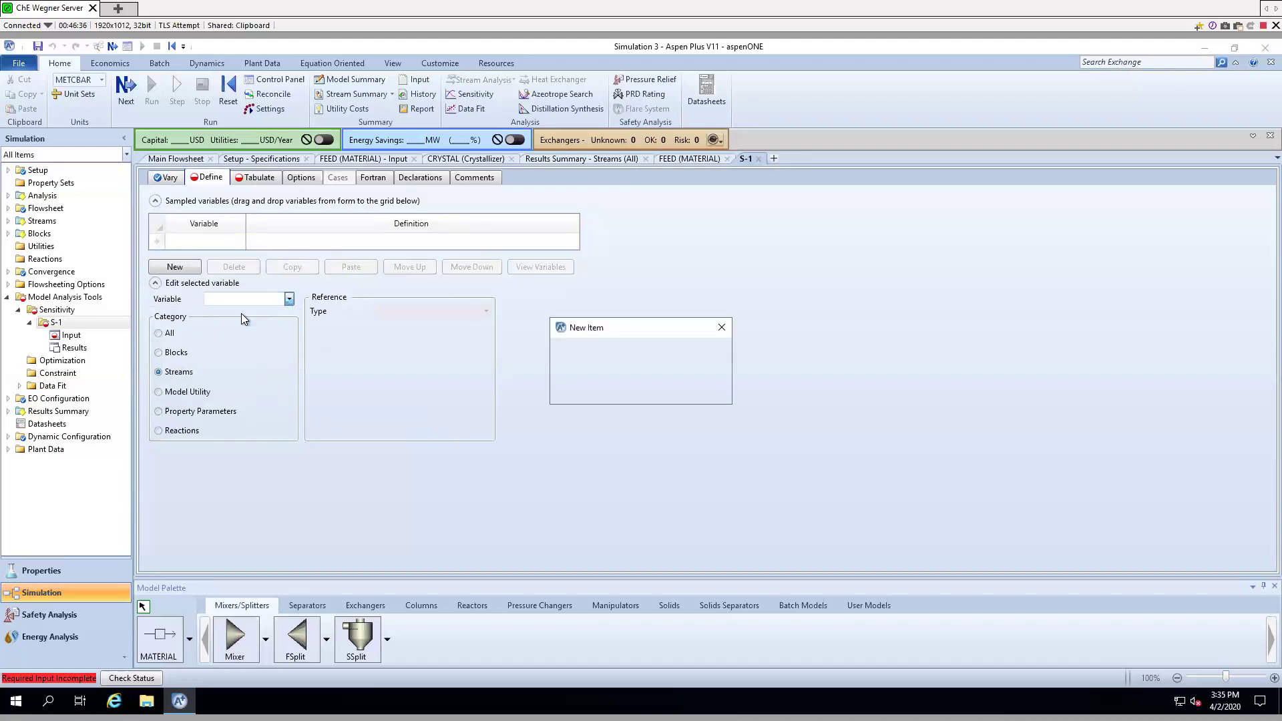
text(SALTOUT)
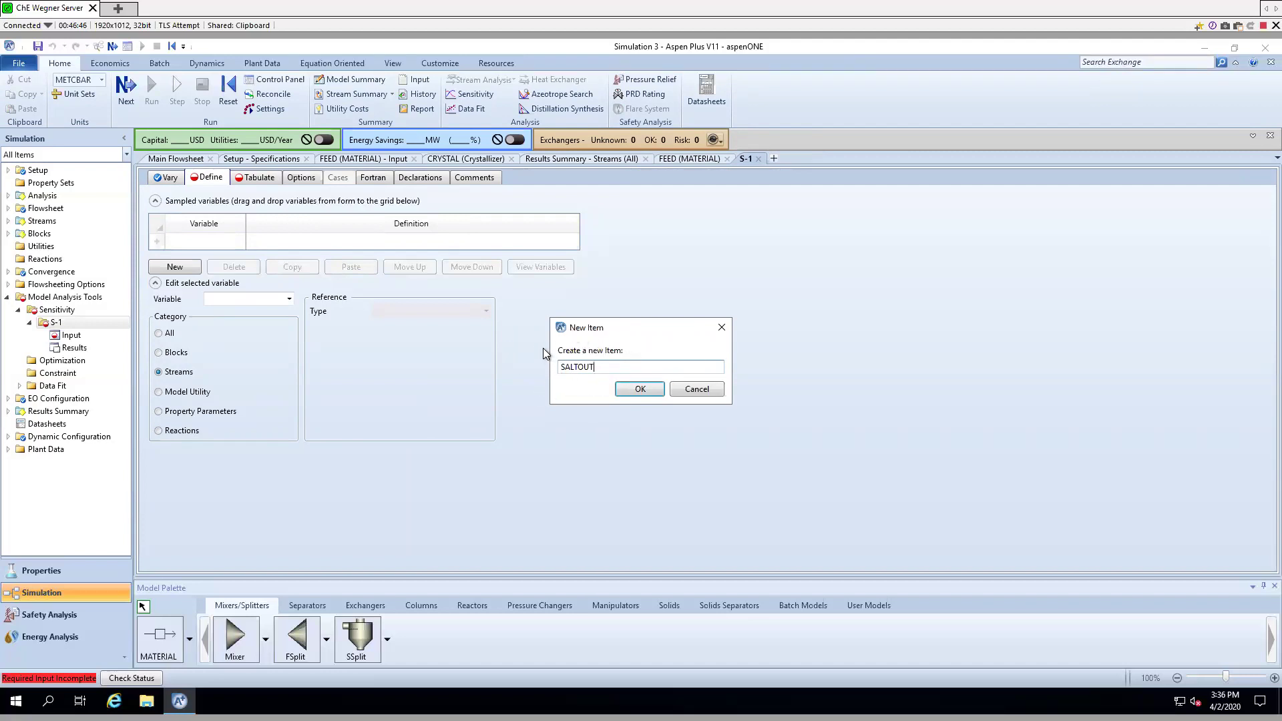
click(621, 394)
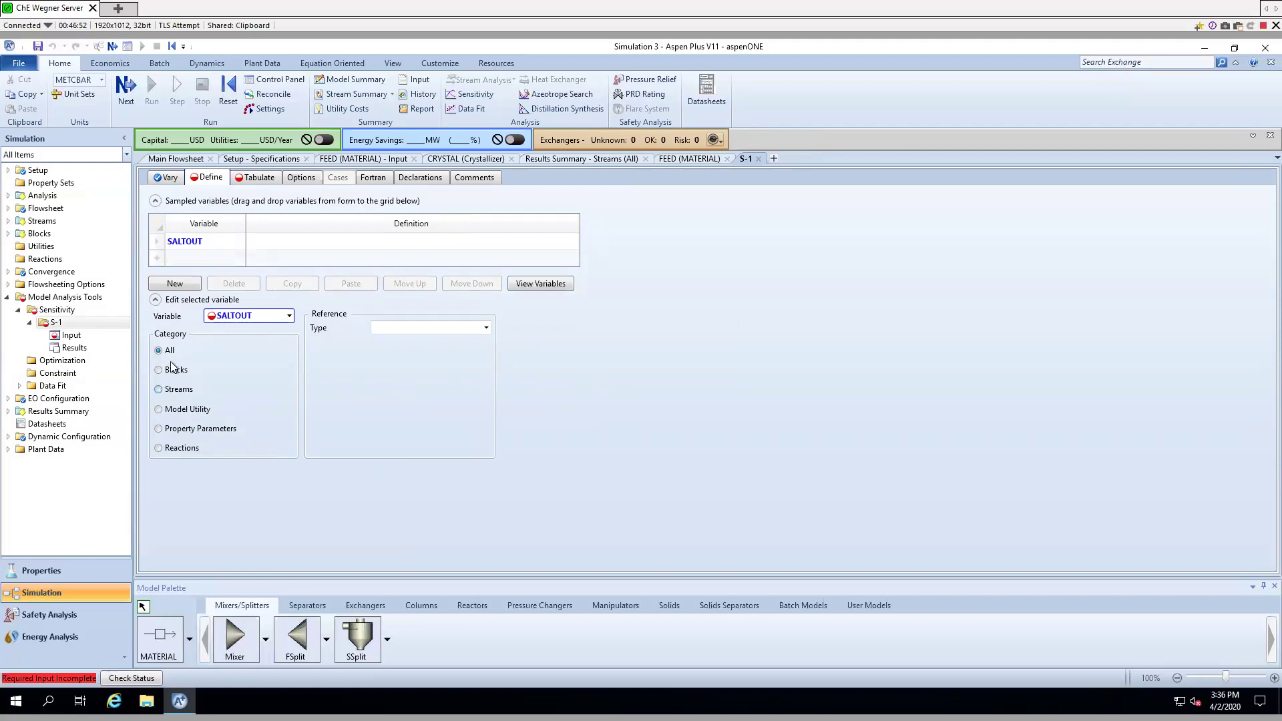
- Define SALTOUT as a Streams variable of type Mass-Flow that refers to the BRINE stream
click(160, 391)
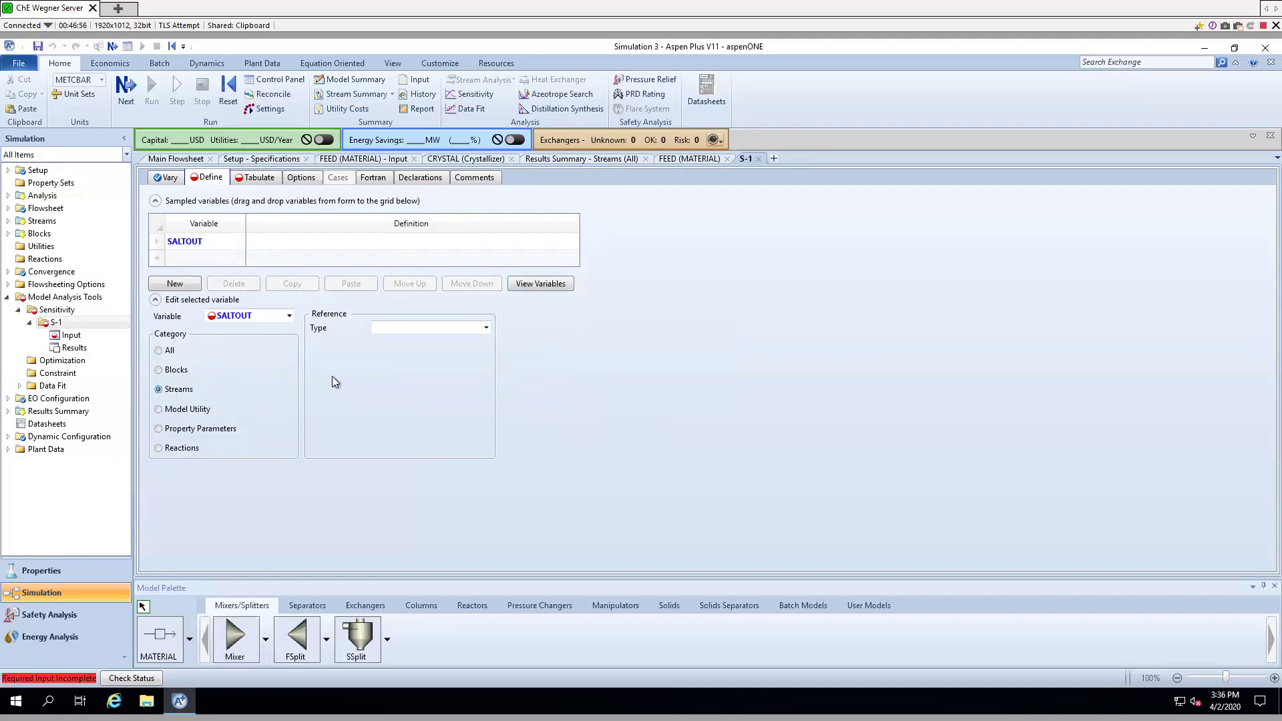
click(486, 327)
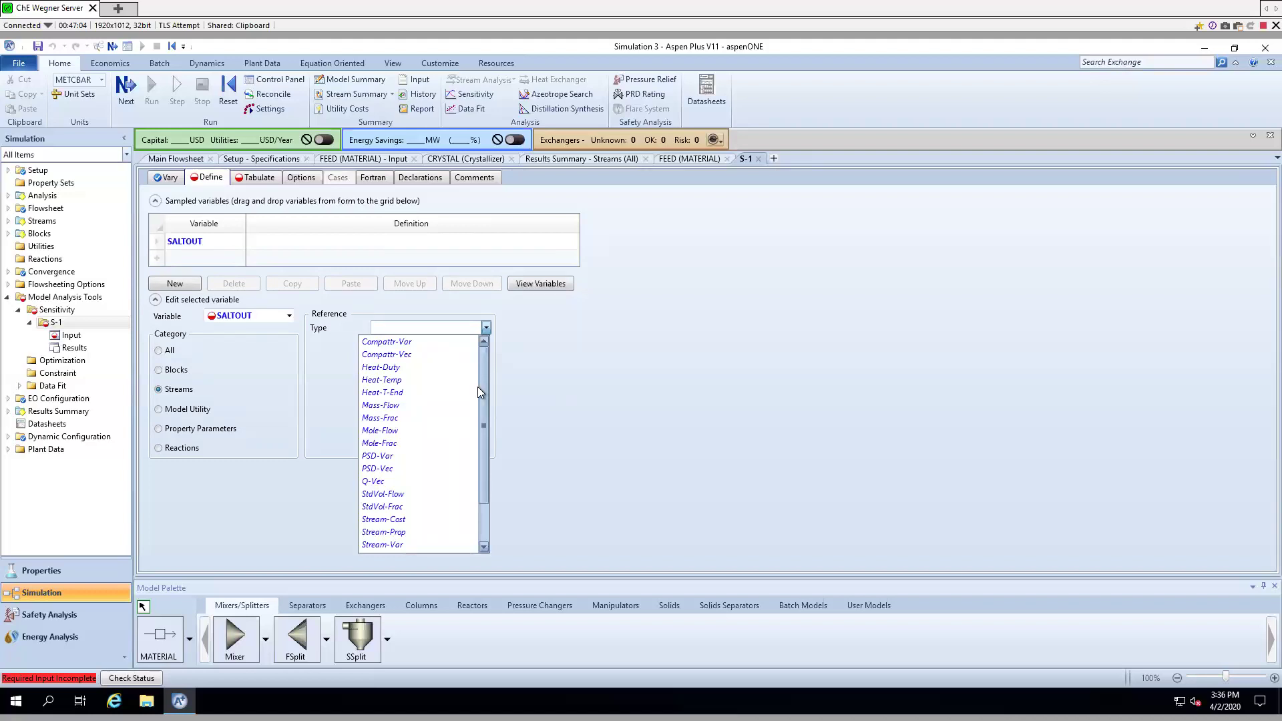
click(405, 405)
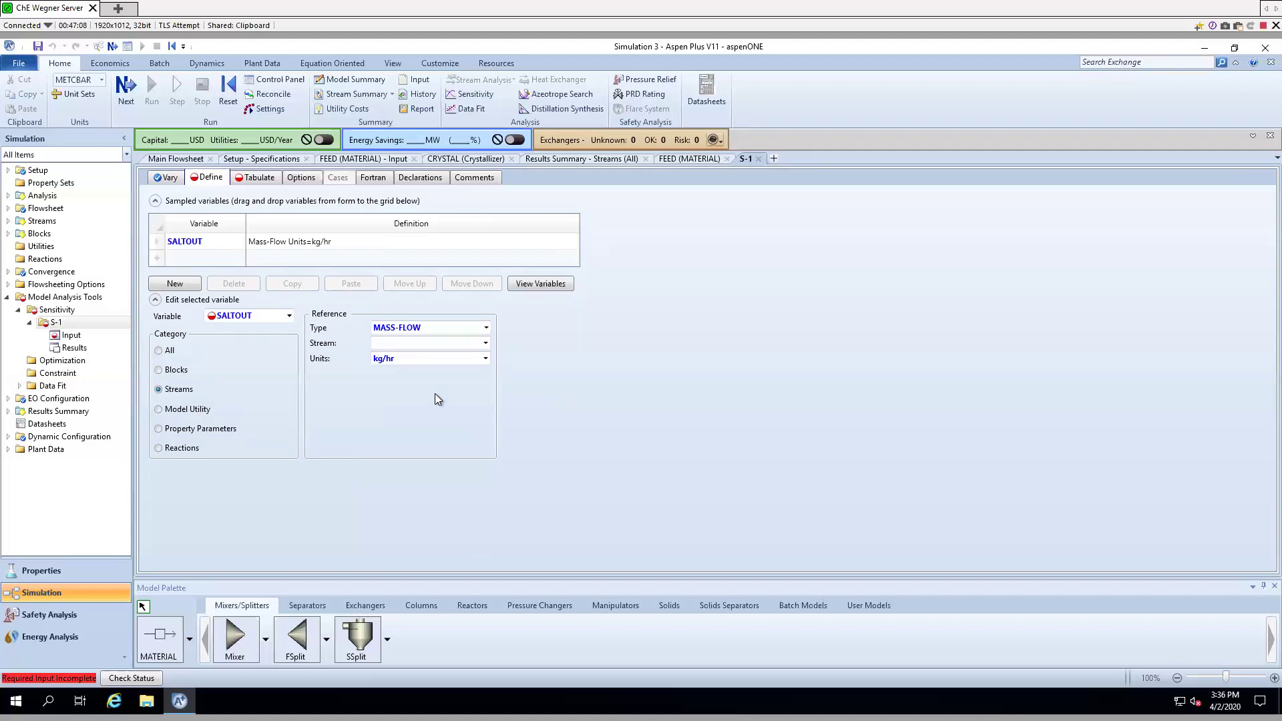
click(486, 344)
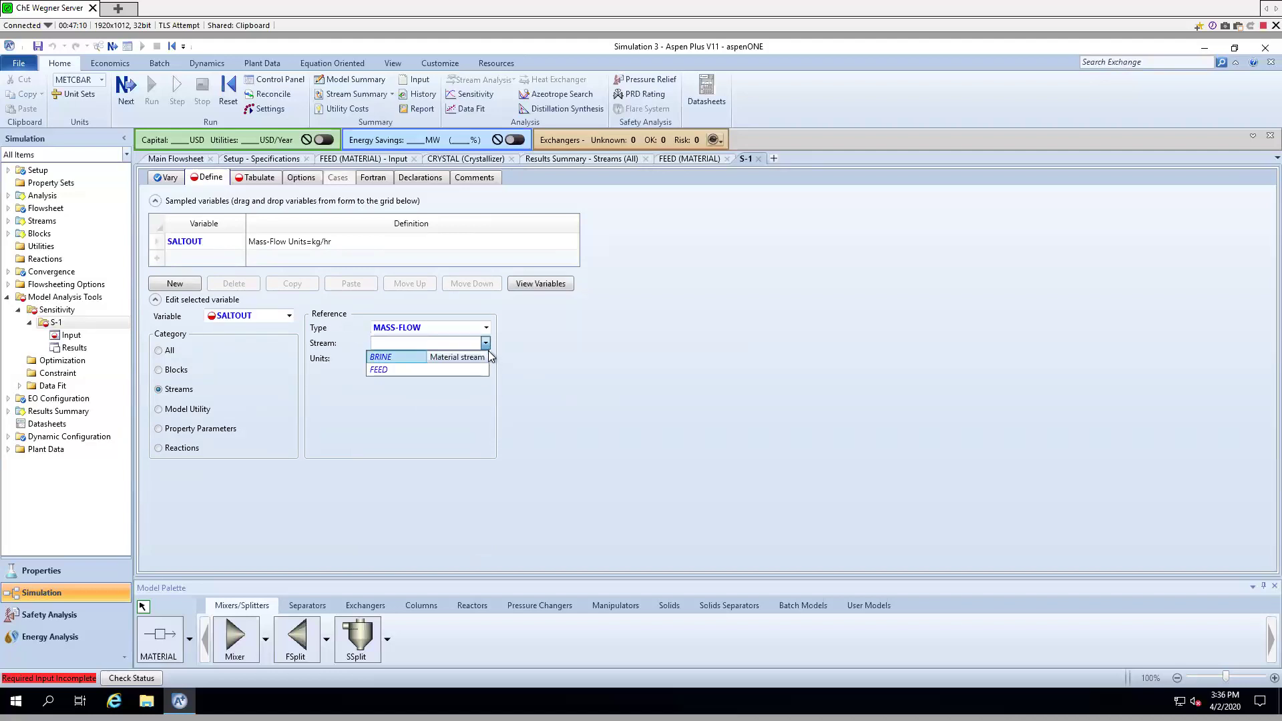
click(487, 354)
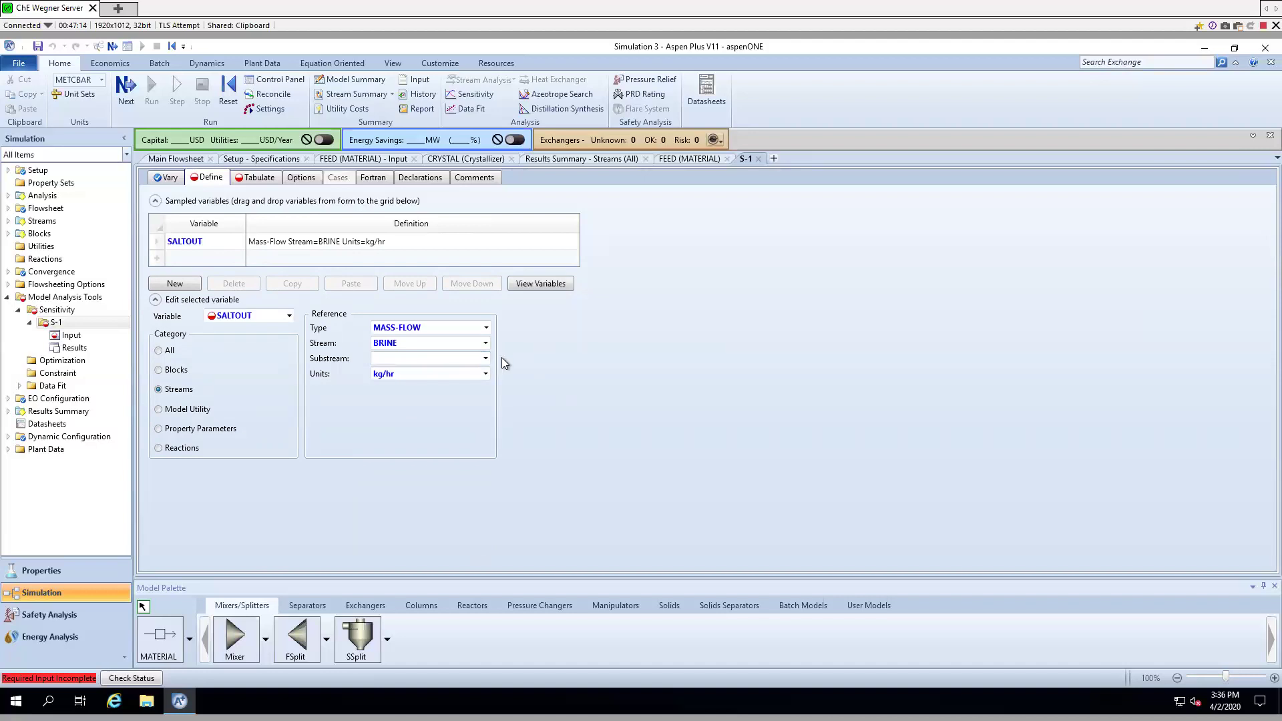
- Assign SALTOUT to the CISOLID substream and the NACL component, with units of gm/sec
click(486, 359)
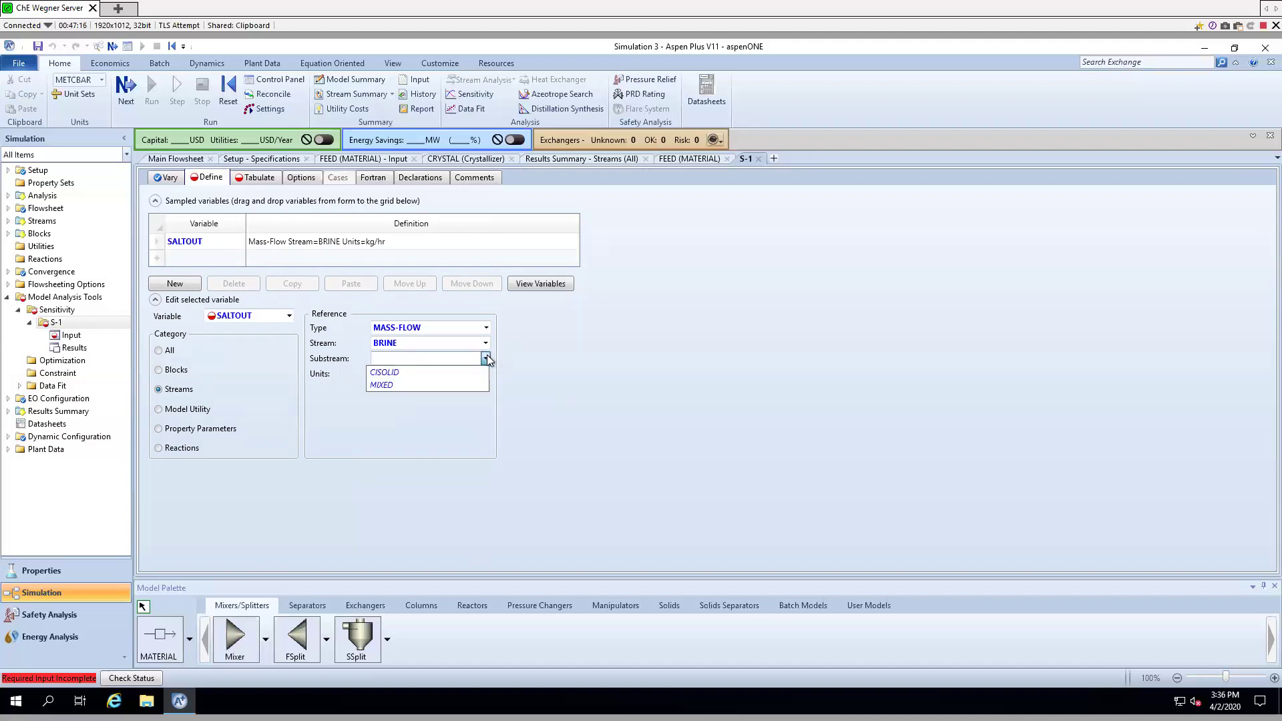
click(486, 370)
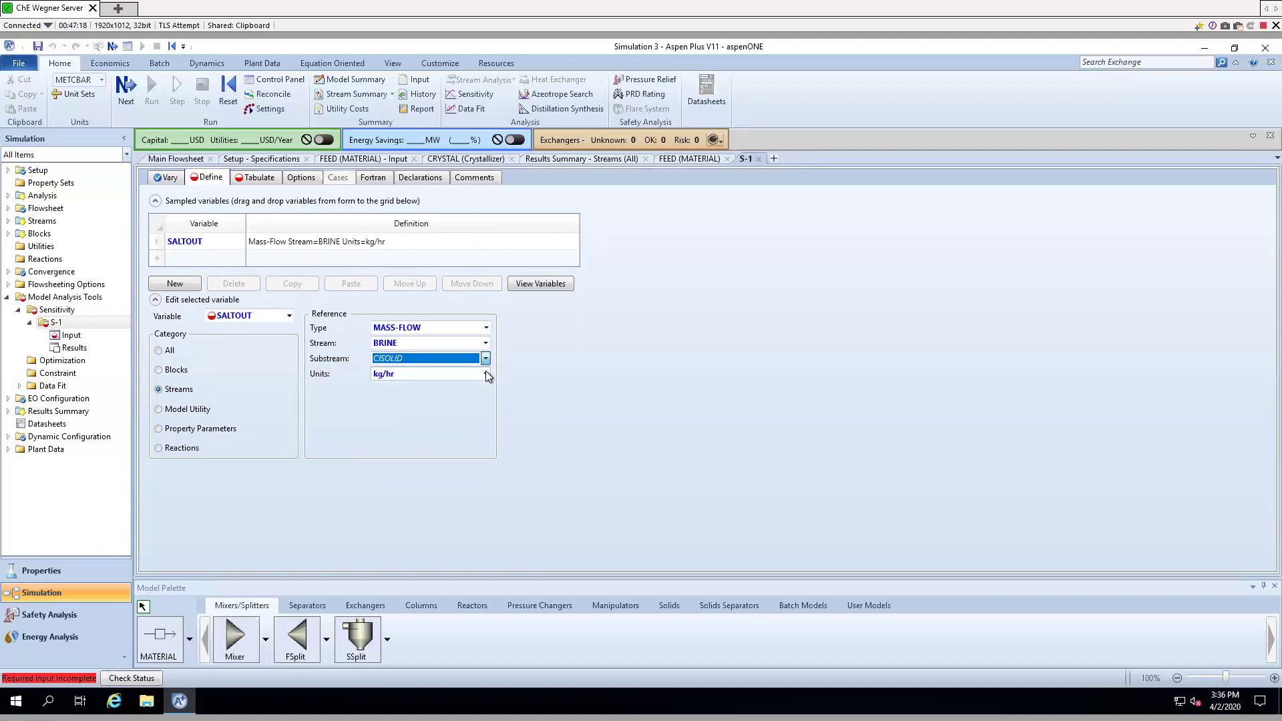
click(486, 374)
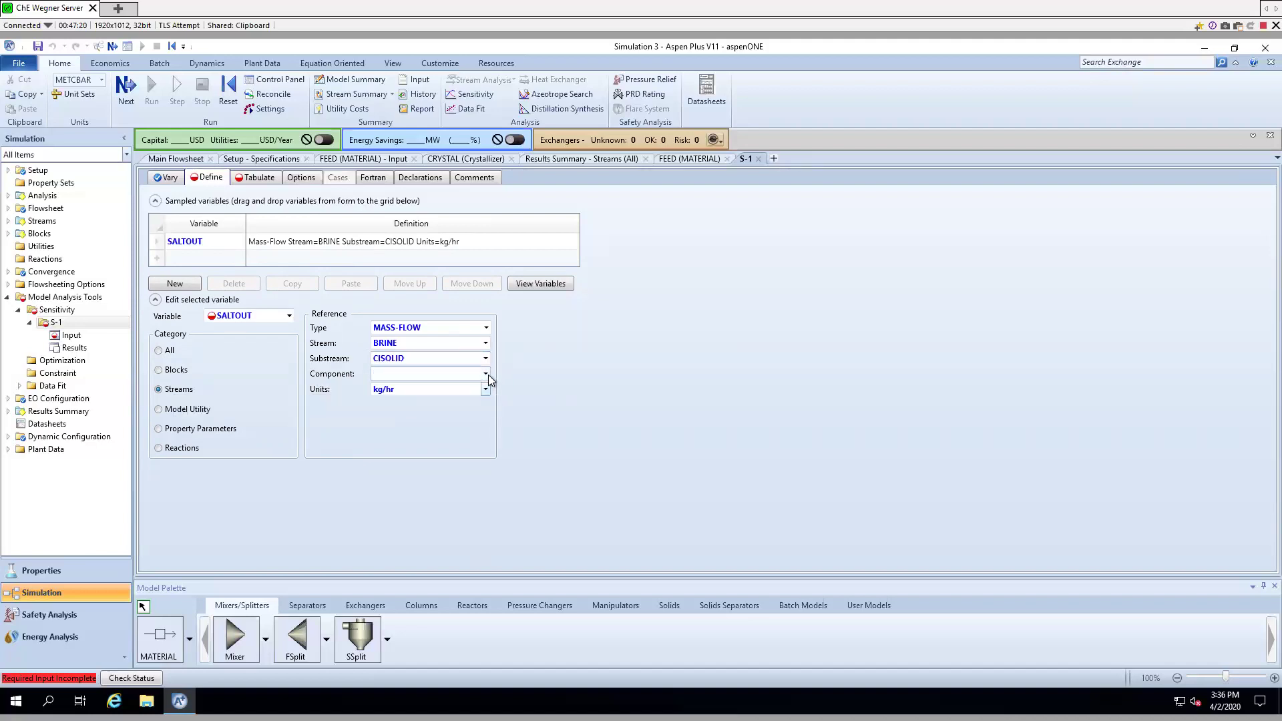
click(486, 387)
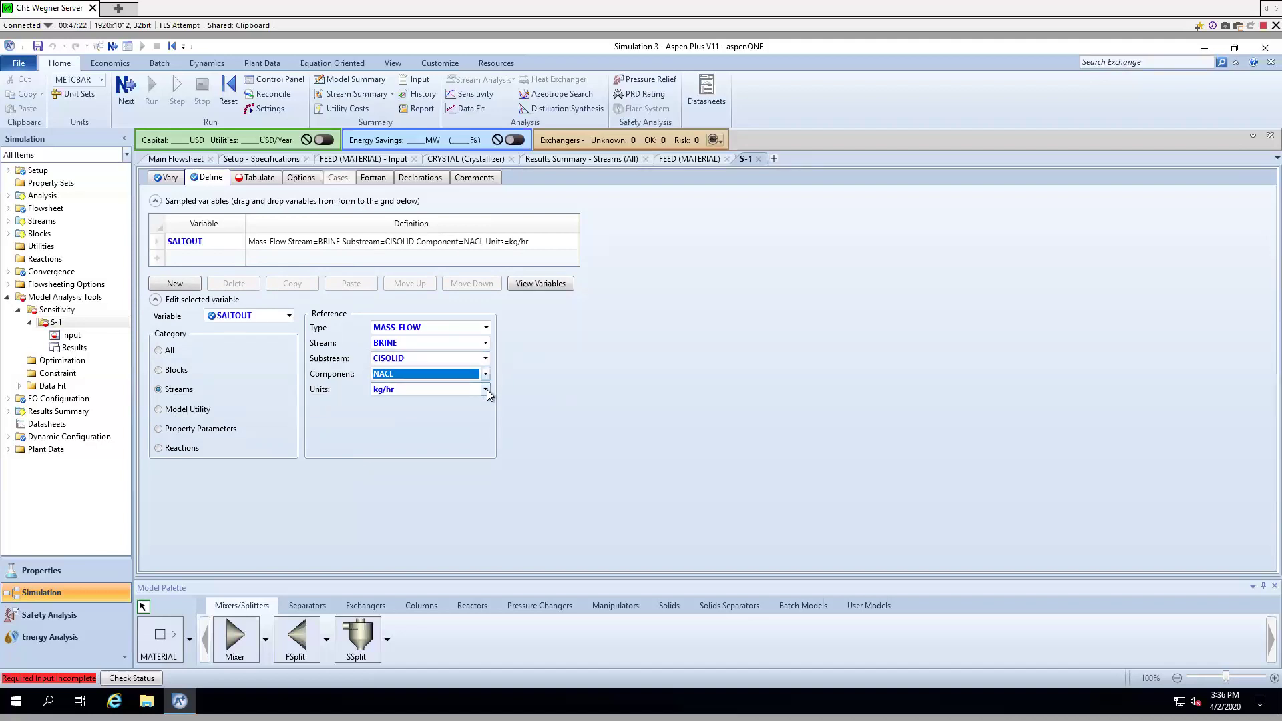
click(487, 391)
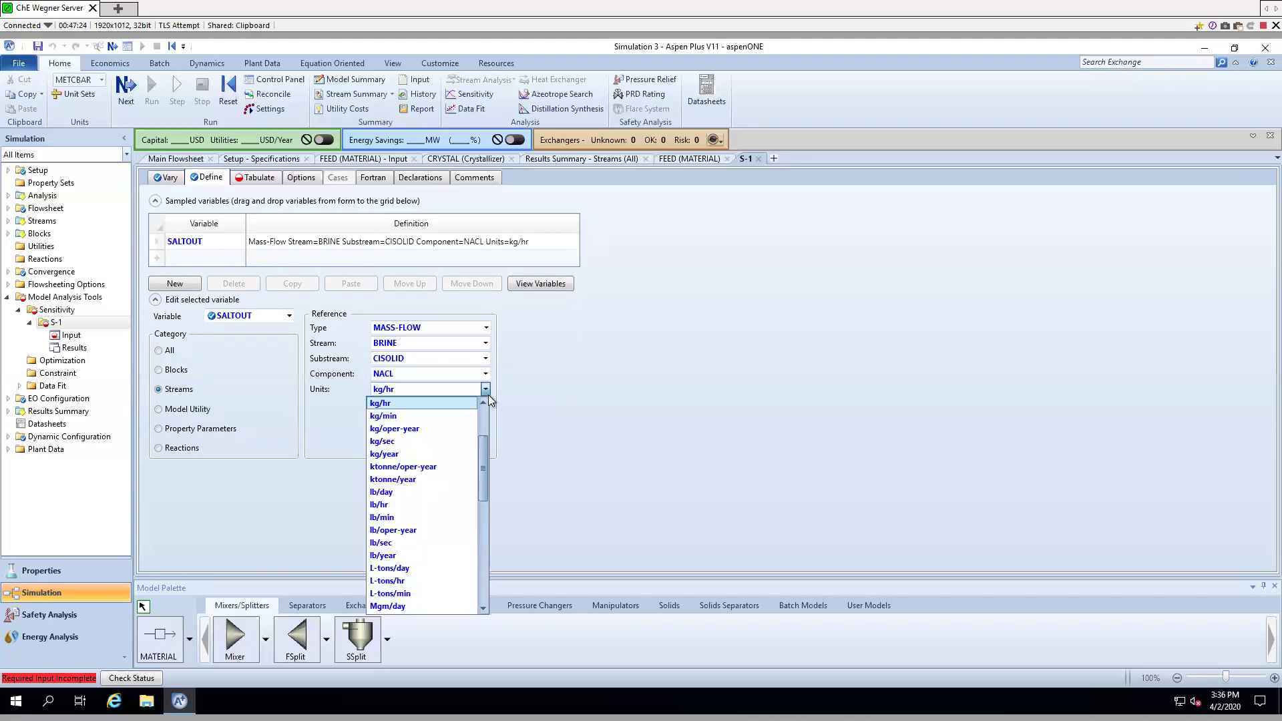
drag(486, 443, 486, 426)
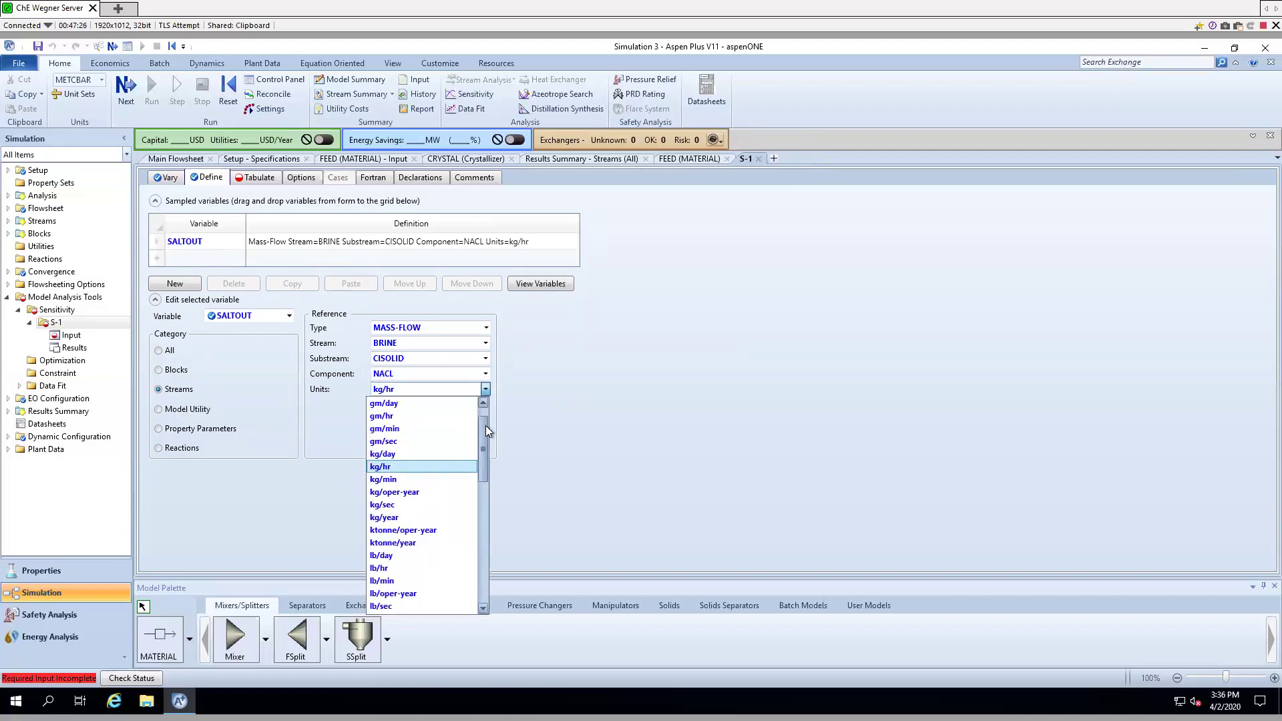
click(383, 442)
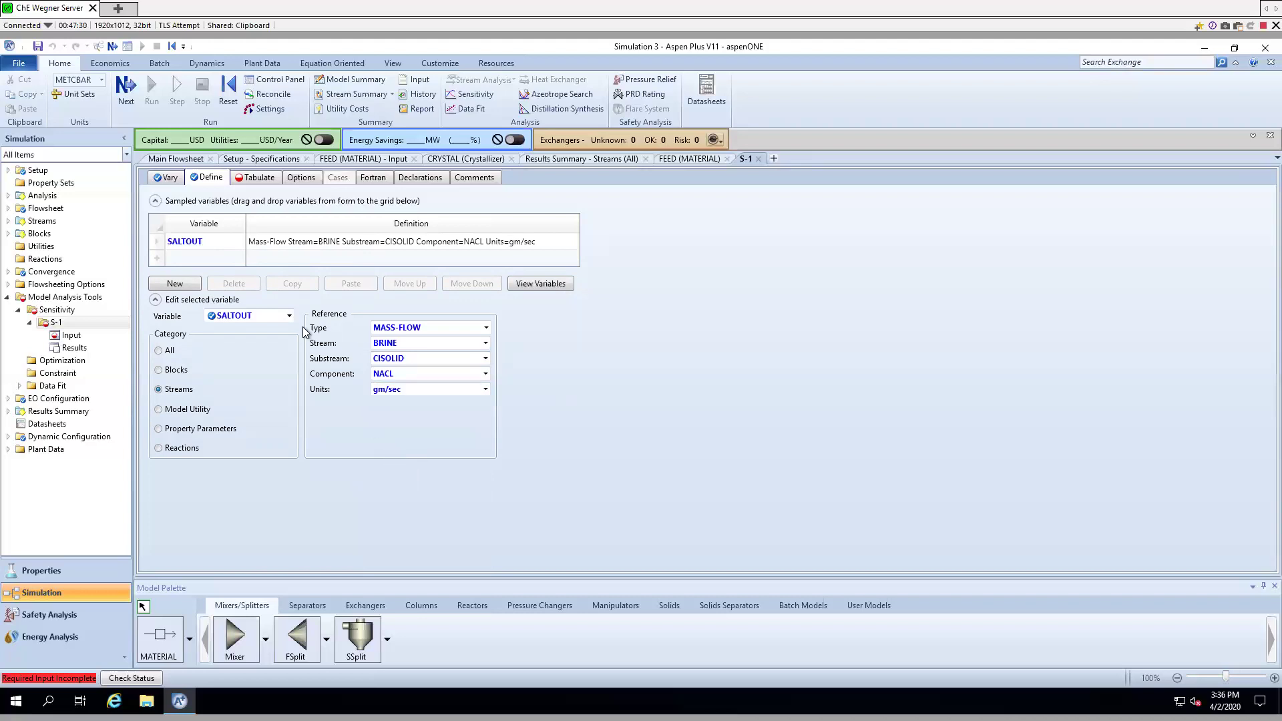
- Fill the S-1 tabulation with the defined variable, replacing any existing tabulated entries
click(252, 181)
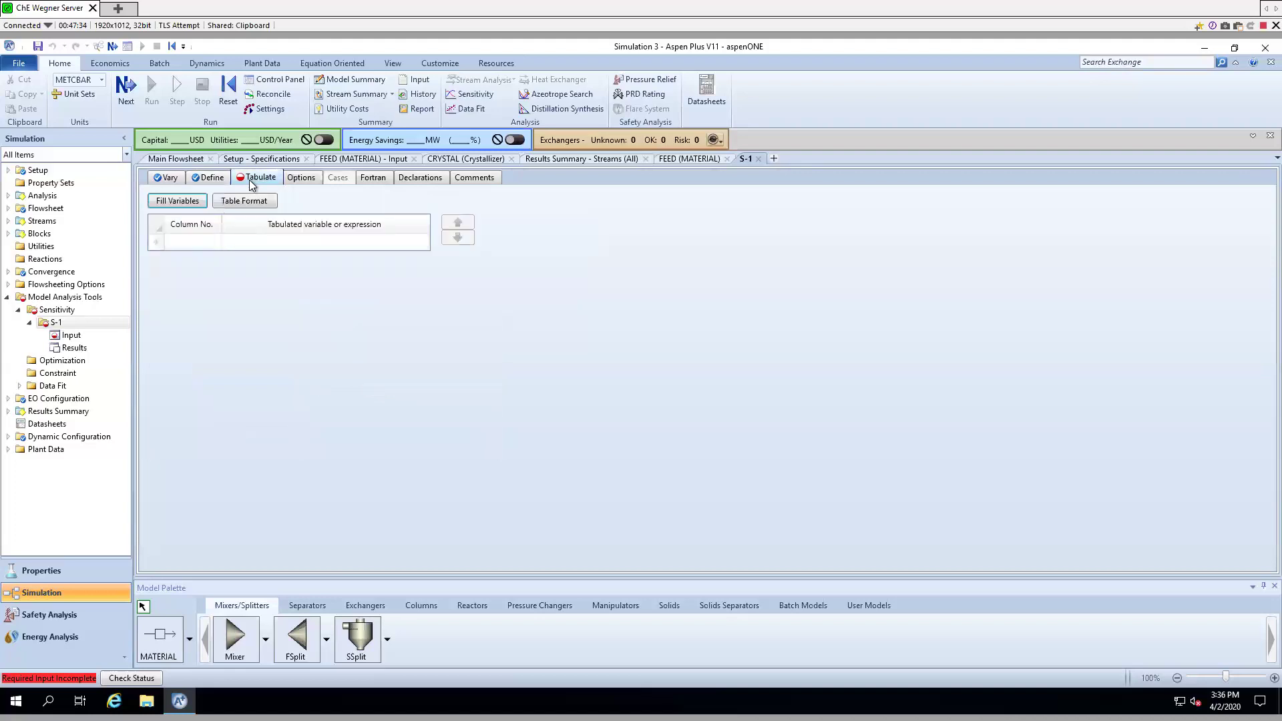
click(186, 201)
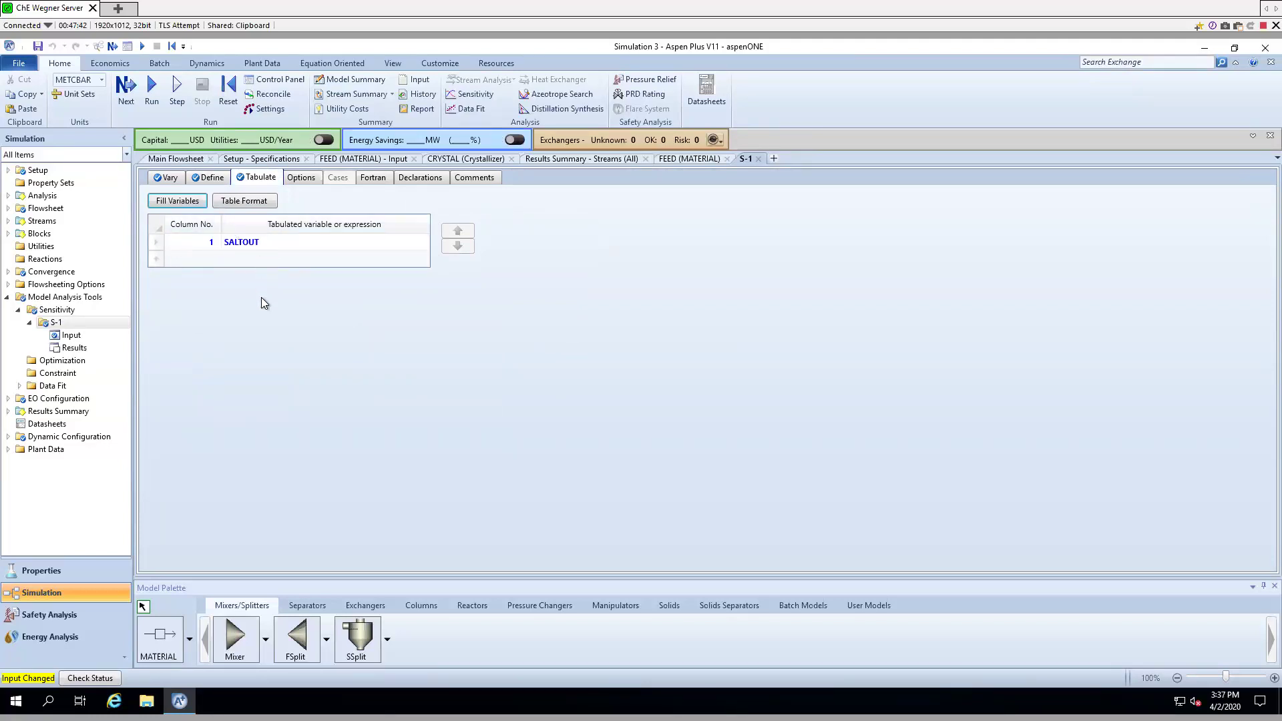
click(186, 207)
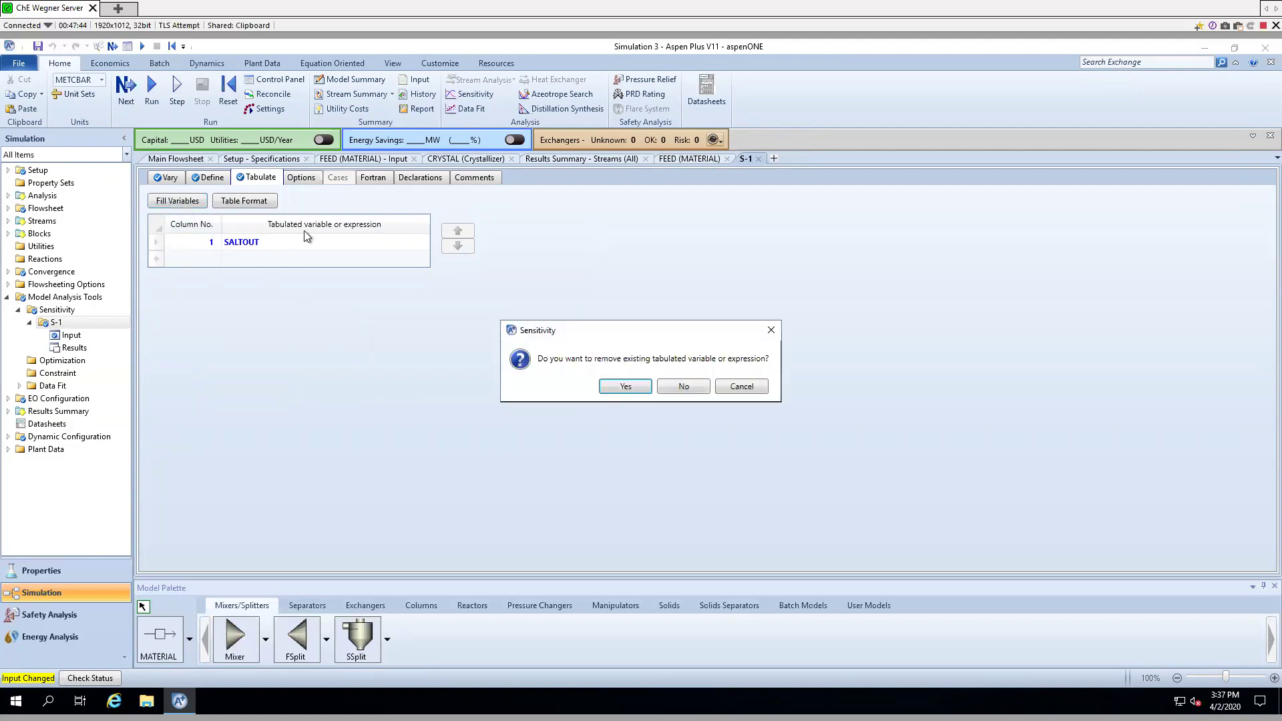
click(625, 387)
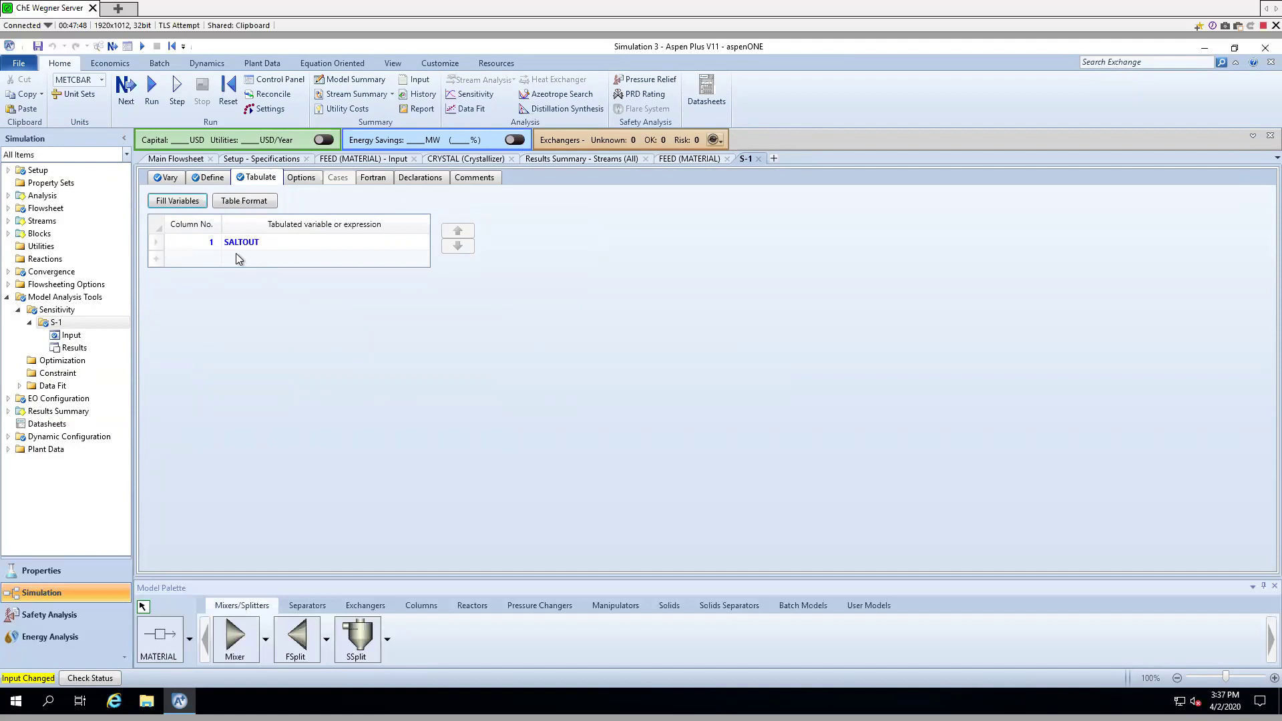
- Run the simulation and open the results of the S-1 sensitivity analysis
click(202, 178)
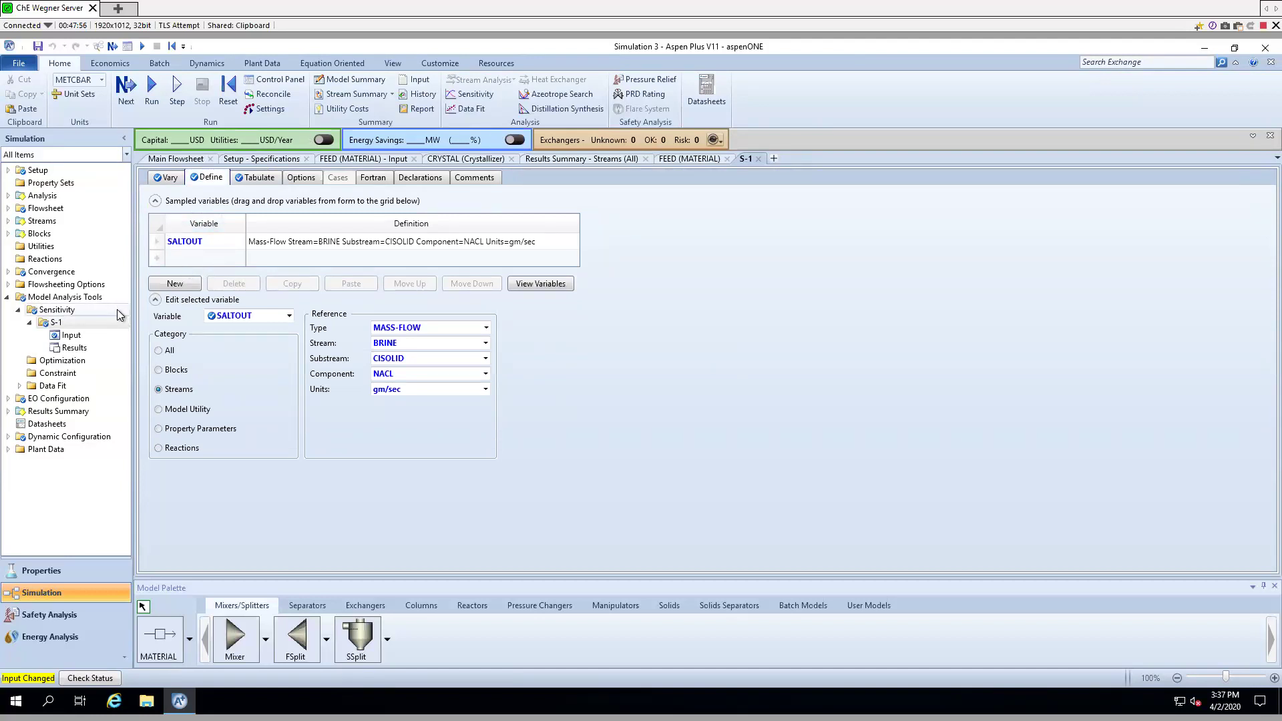
click(153, 102)
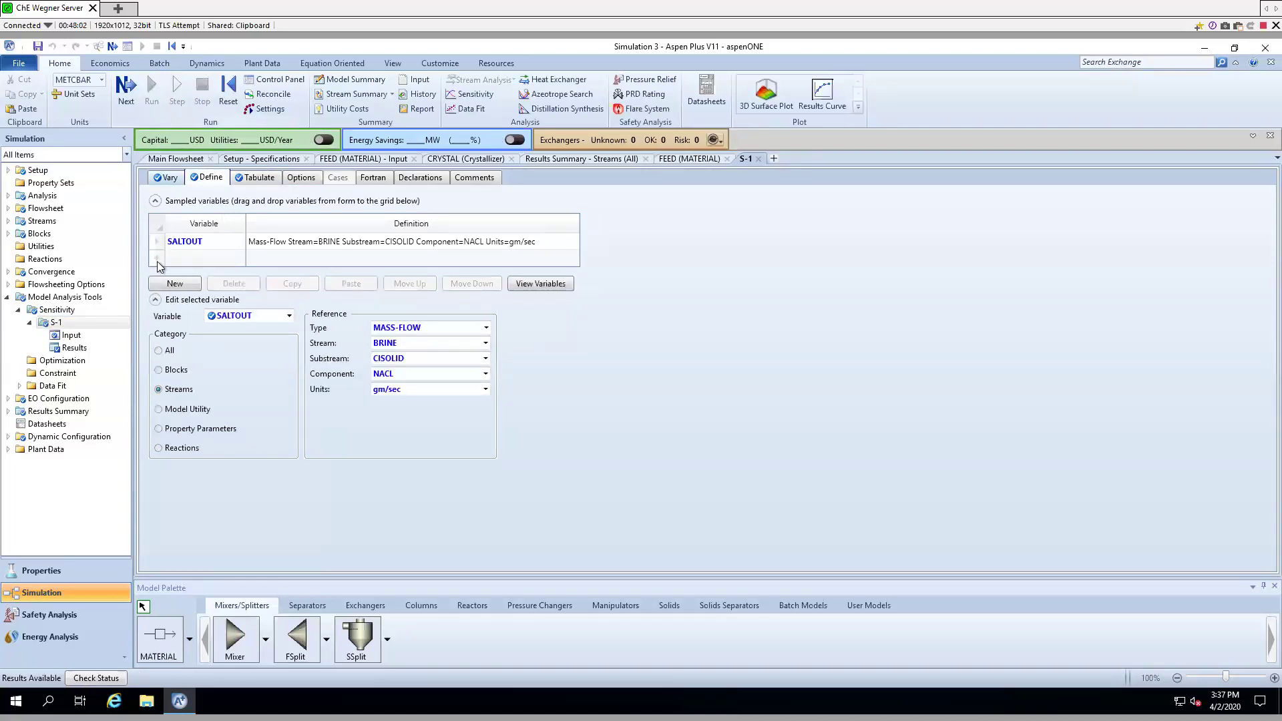
click(70, 348)
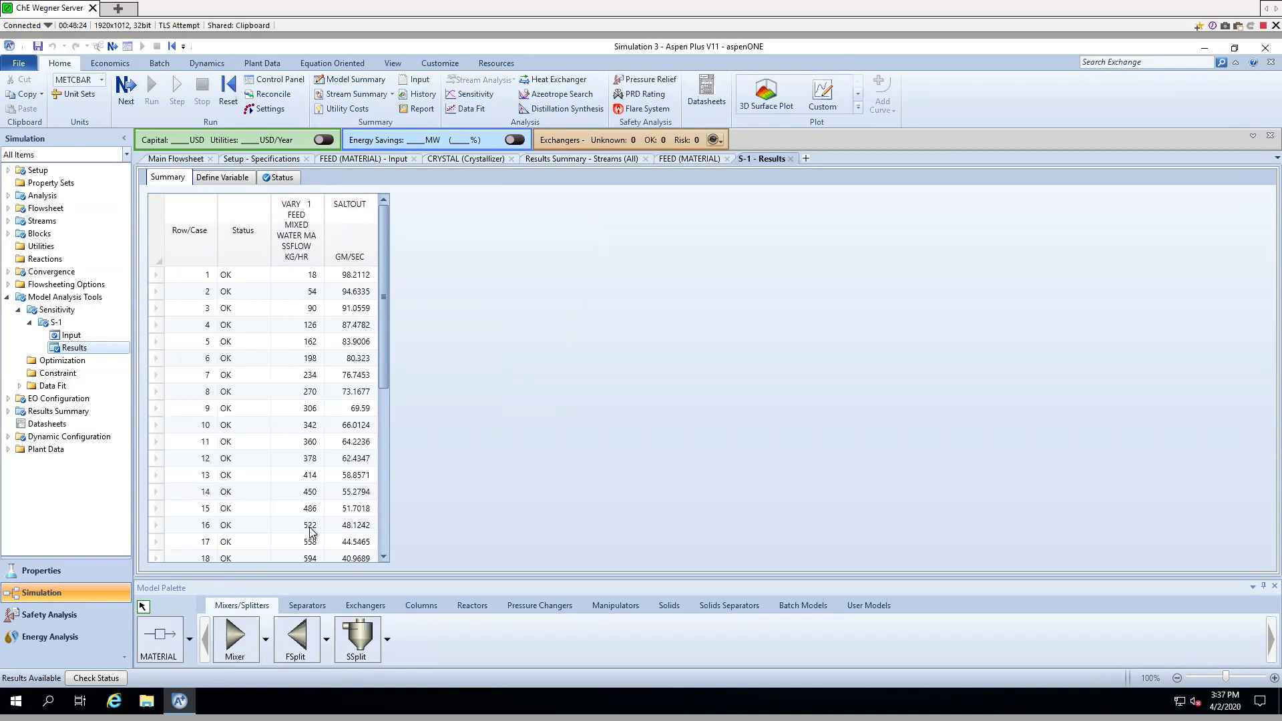
- Examine how SALTOUT changes with the feed water flow across all cases of the S-1 results, down to the last row
scroll(385, 399, down, 1)
drag(386, 400, 398, 322)
drag(378, 275, 382, 488)
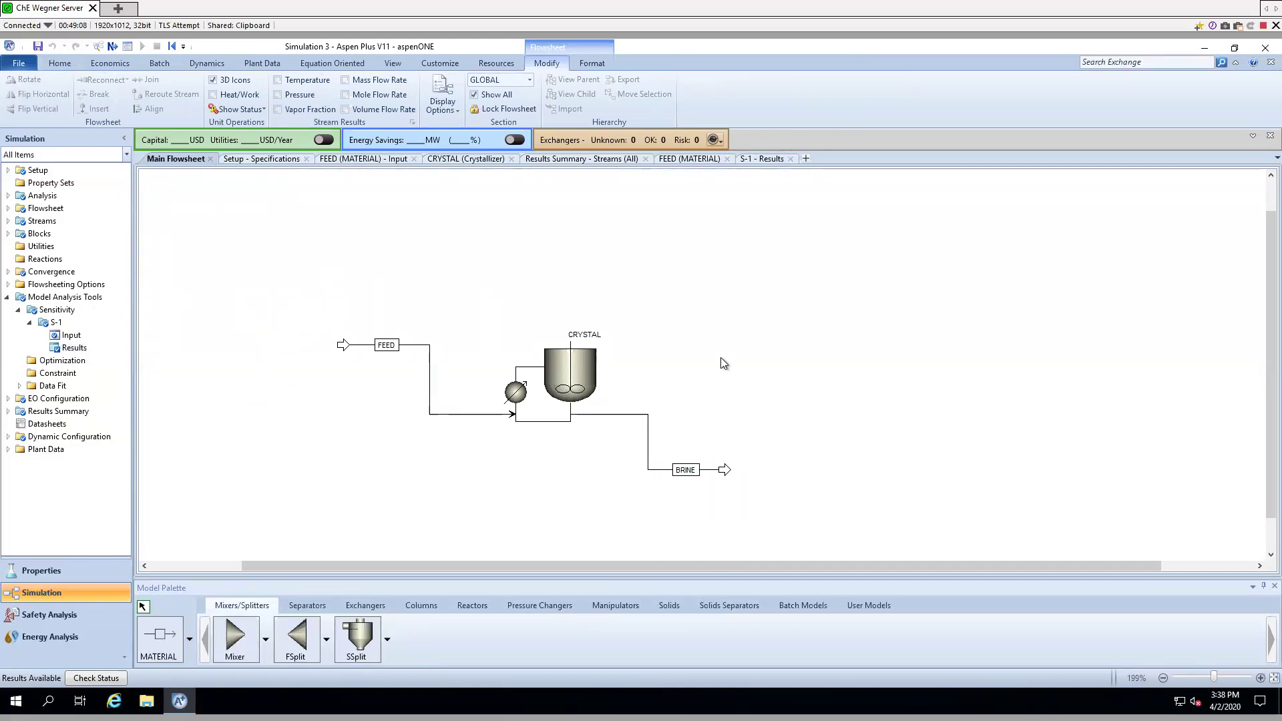
click(763, 165)
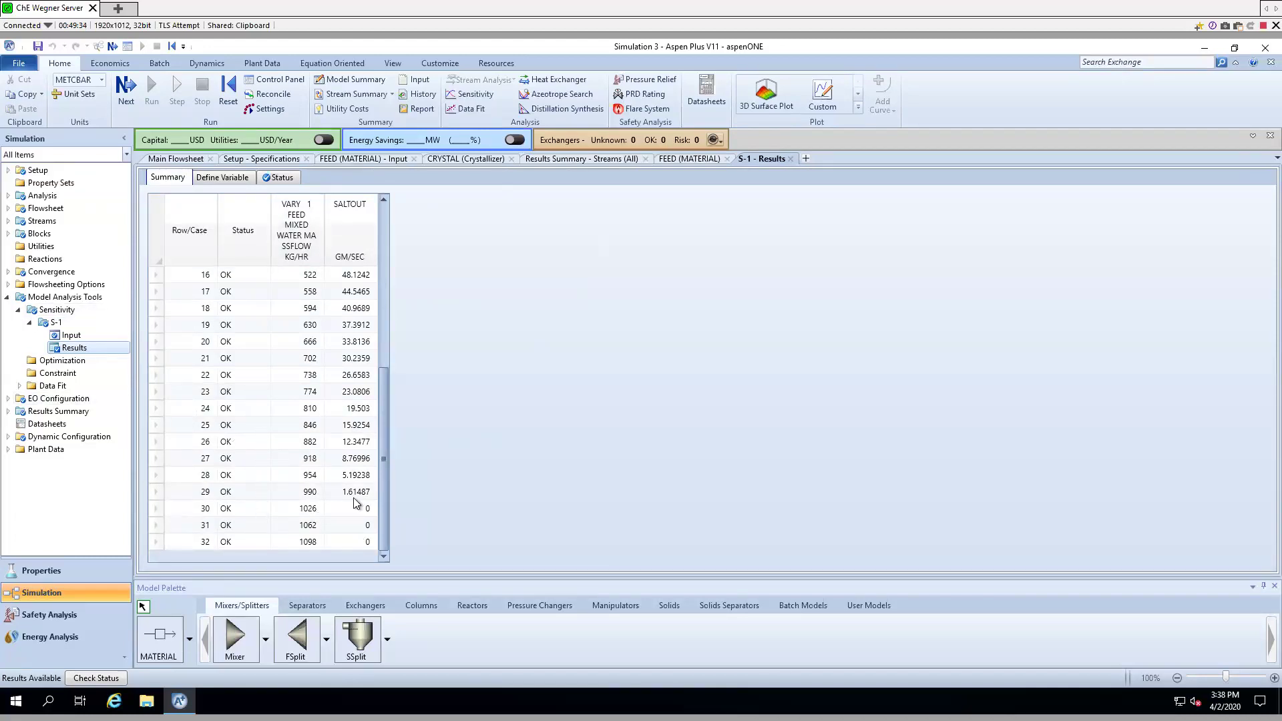
drag(382, 476, 384, 462)
scroll(371, 357, up, 3)
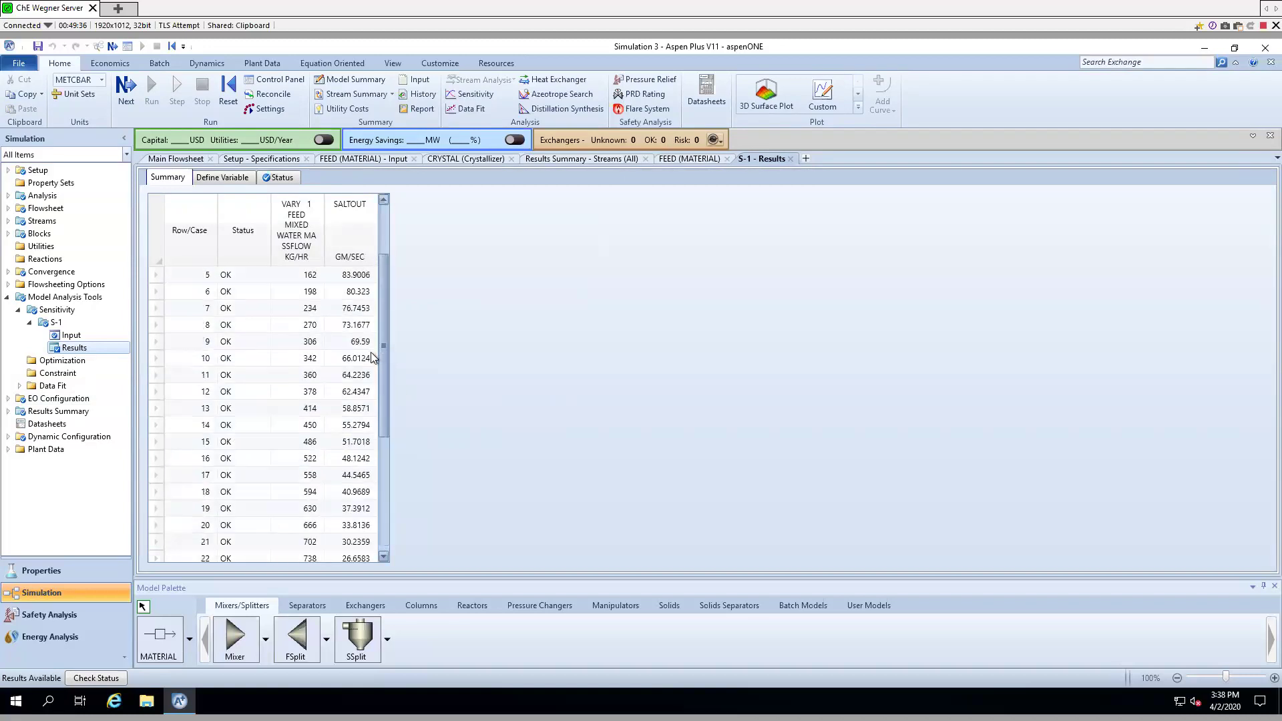
scroll(382, 291, up, 2)
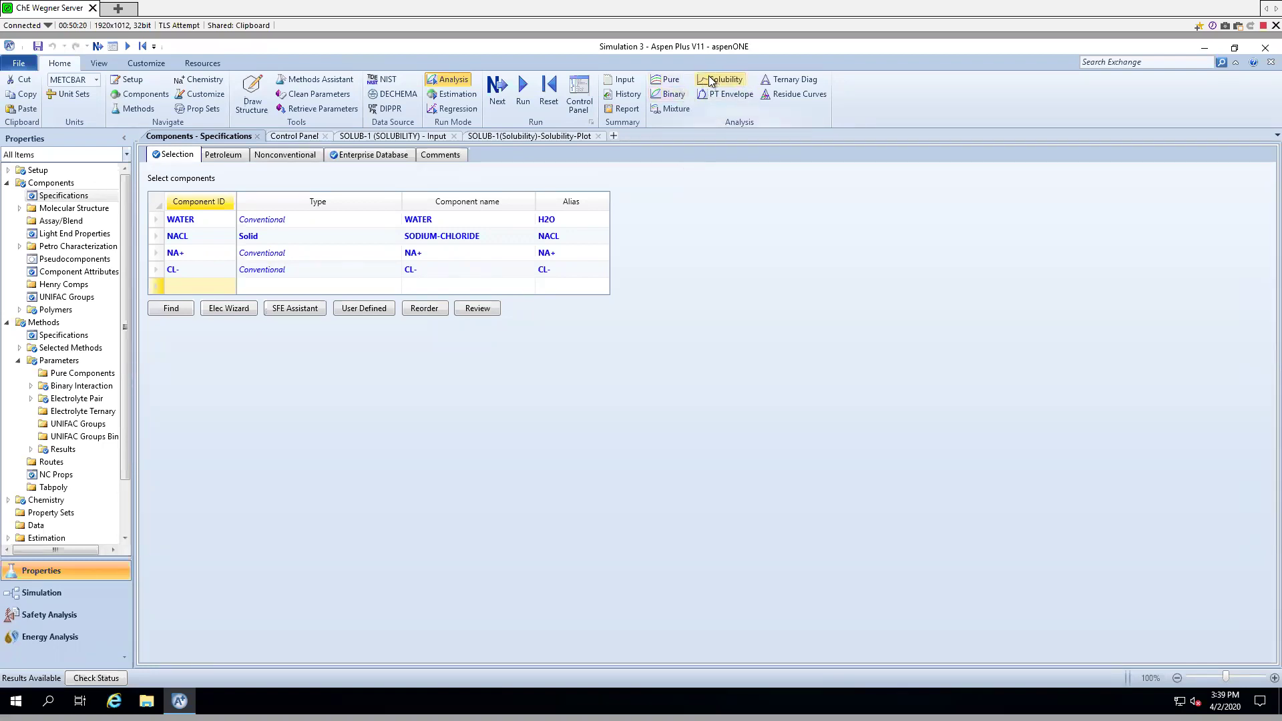
click(90, 593)
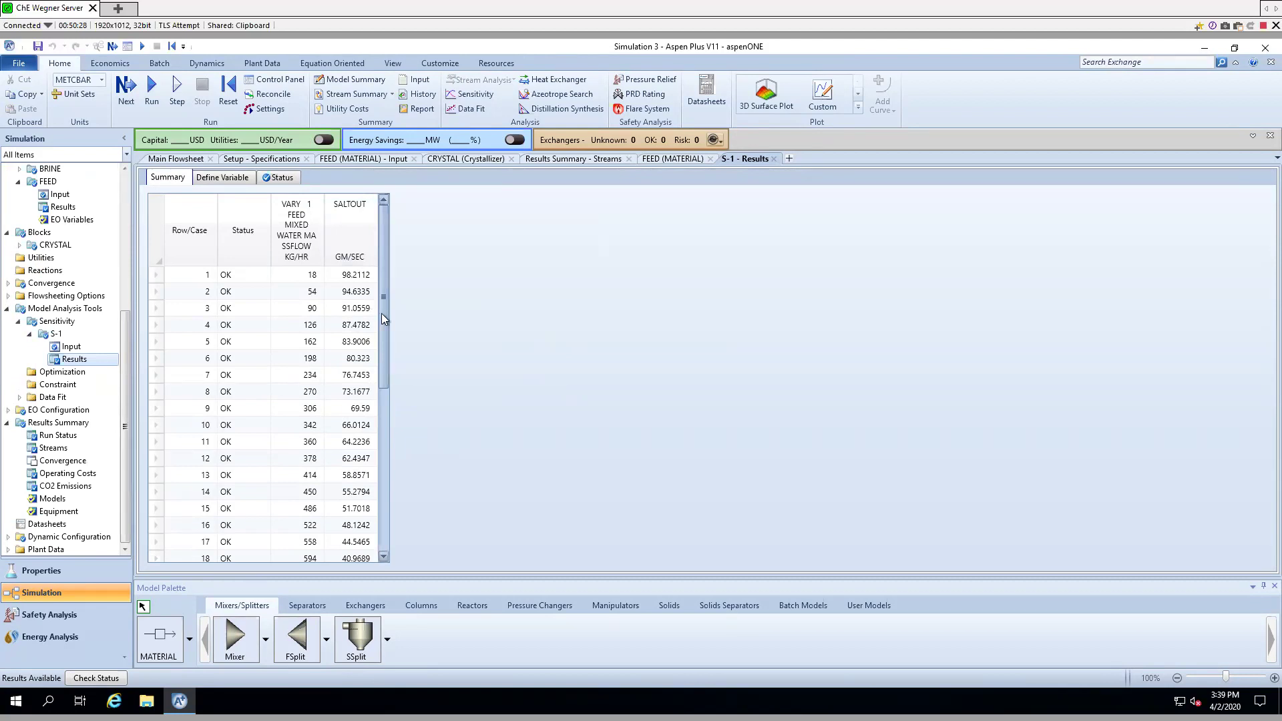
drag(383, 307, 341, 499)
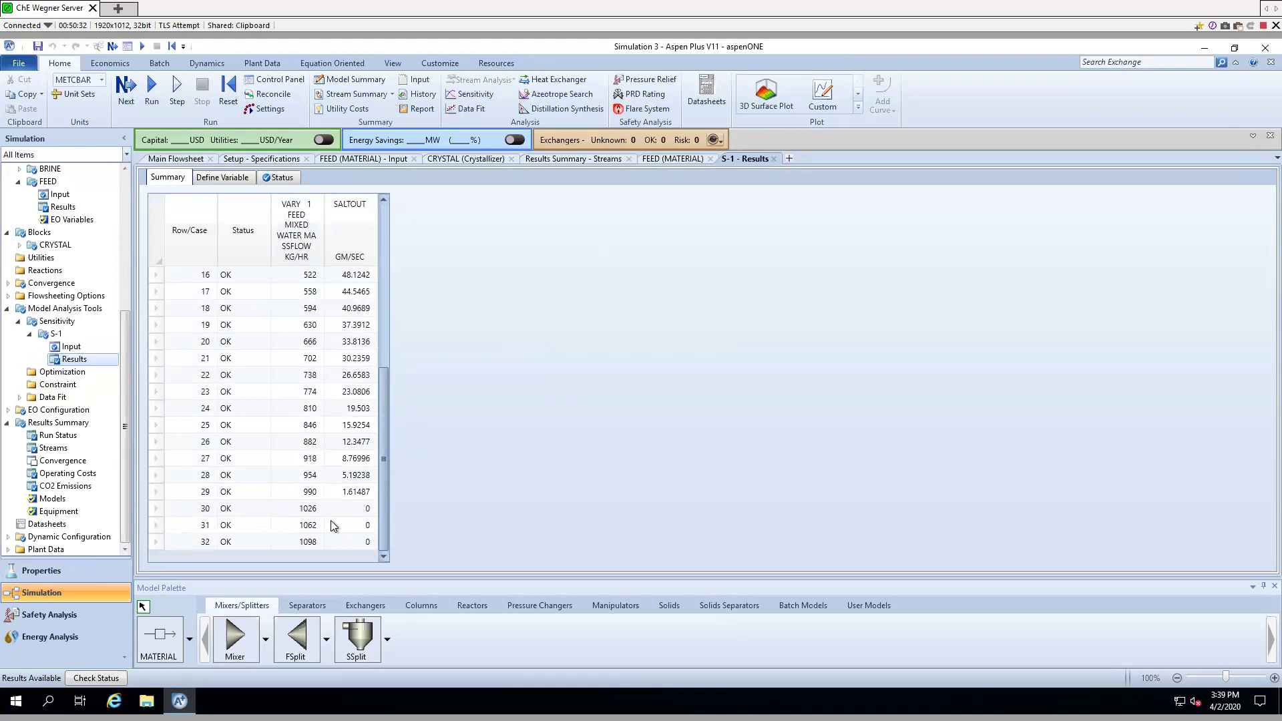